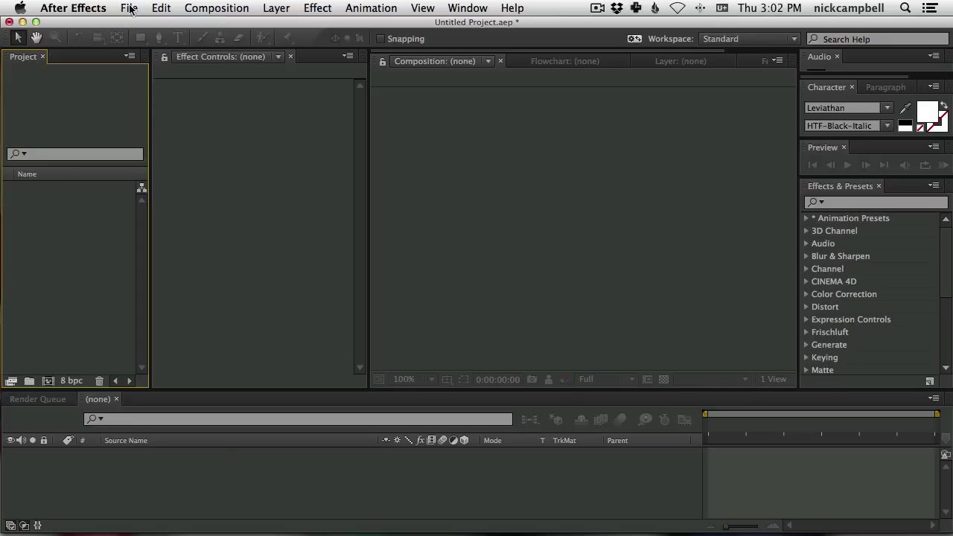
Step: Create a new MAXON CINEMA 4D file named QuickStart in the C4DLite folder
click(129, 6)
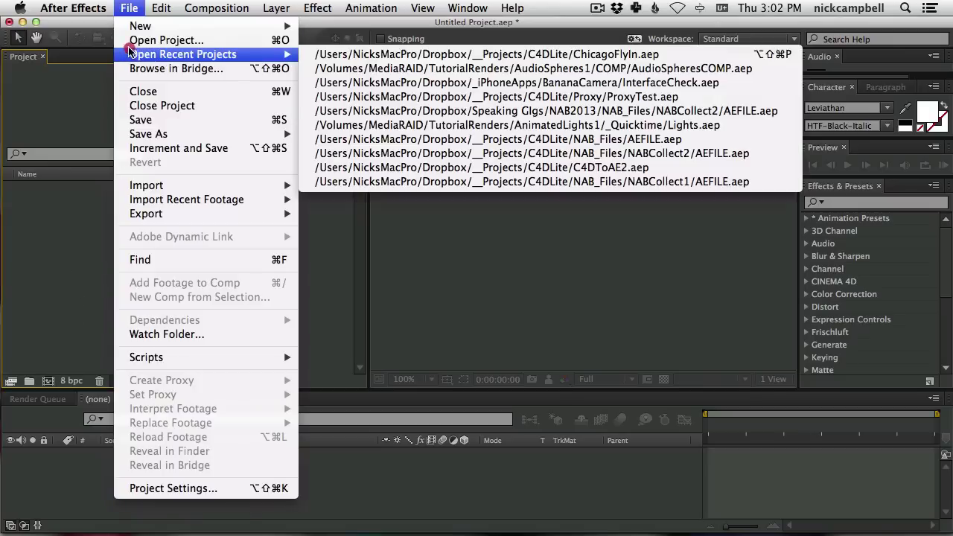
mouse_move(133, 27)
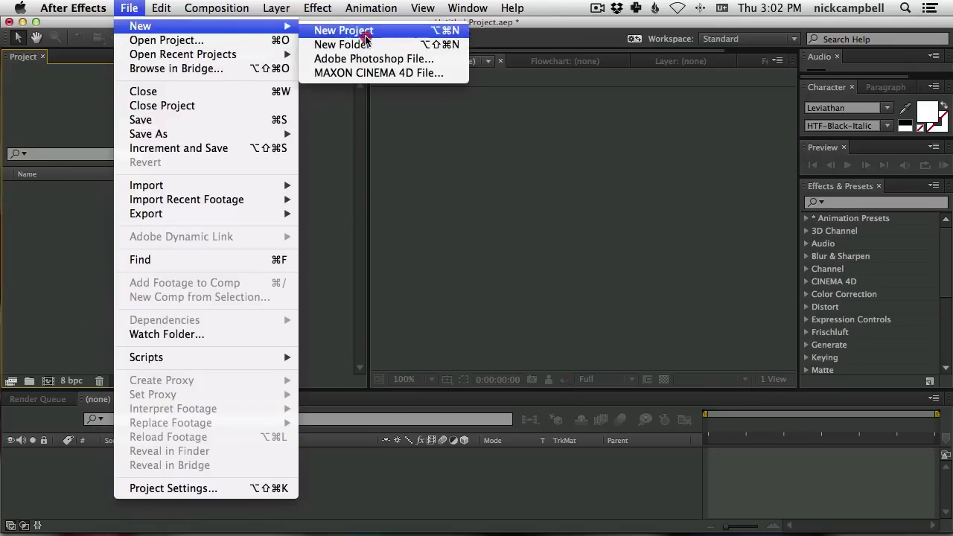
click(379, 74)
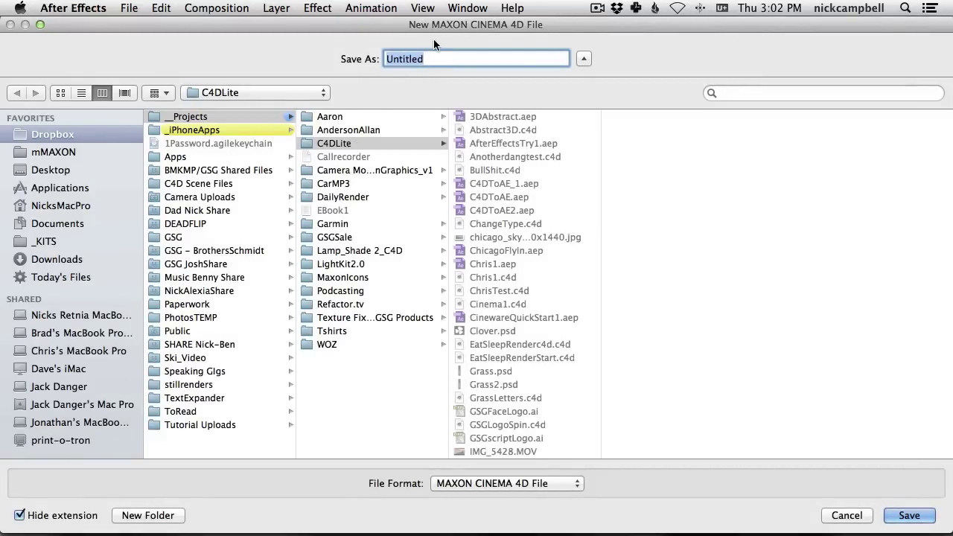
text(Qu)
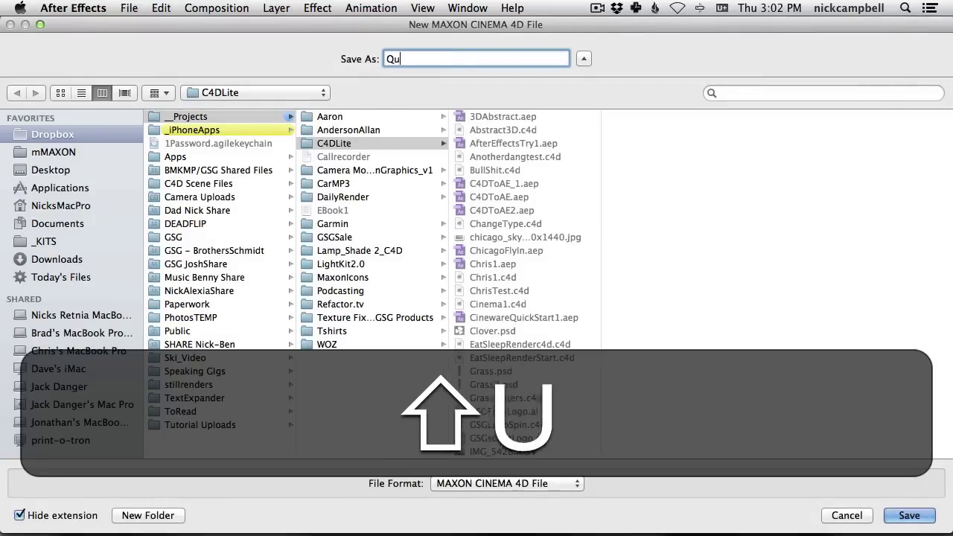
text(ickStart)
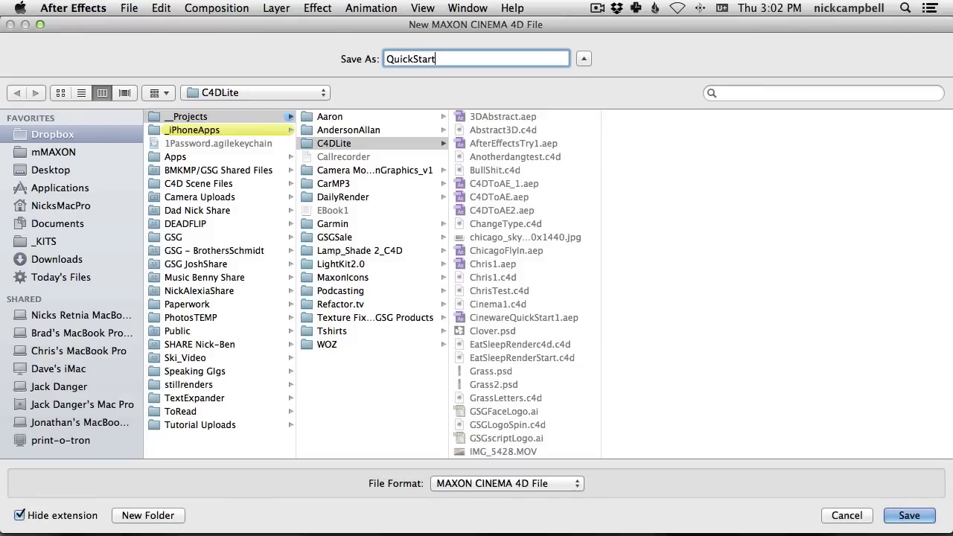
key(Return)
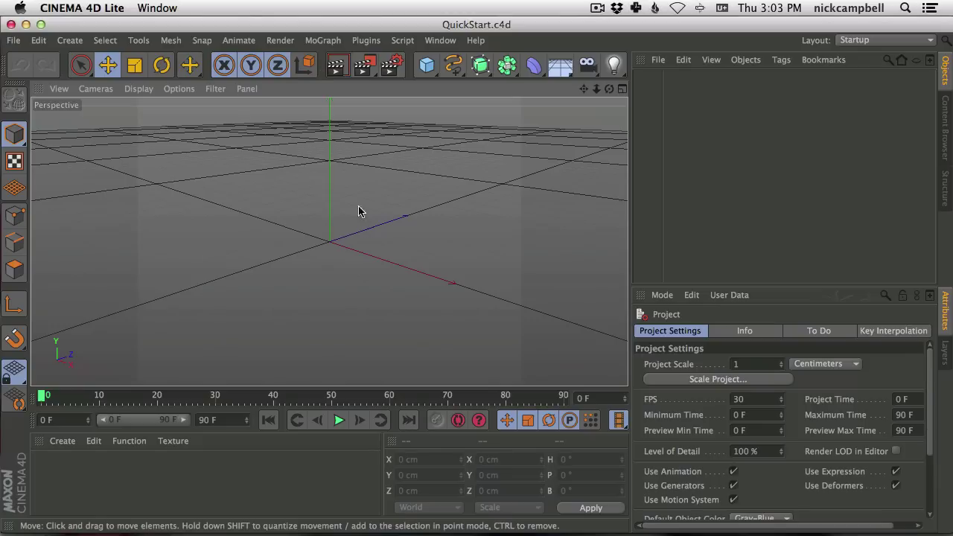
Step: Add a Cube primitive to the empty scene
click(426, 64)
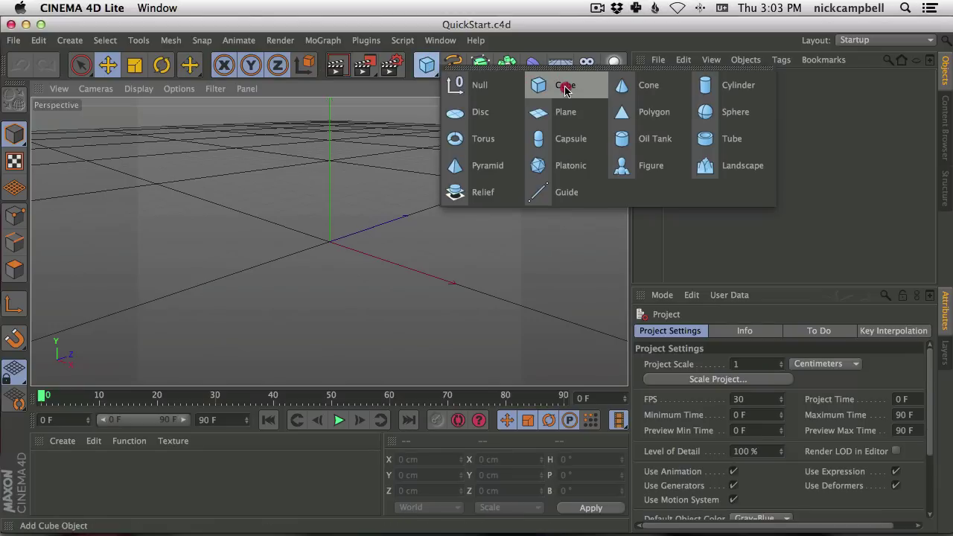
drag(565, 89, 410, 106)
drag(427, 65, 568, 89)
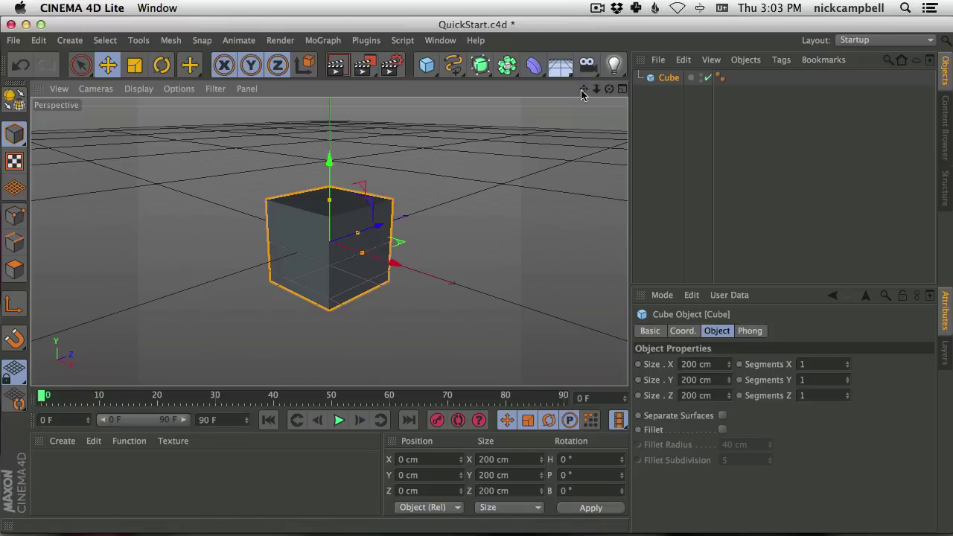
Step: Examine the cube in the perspective view from several angles, positions and distances
drag(584, 91, 616, 85)
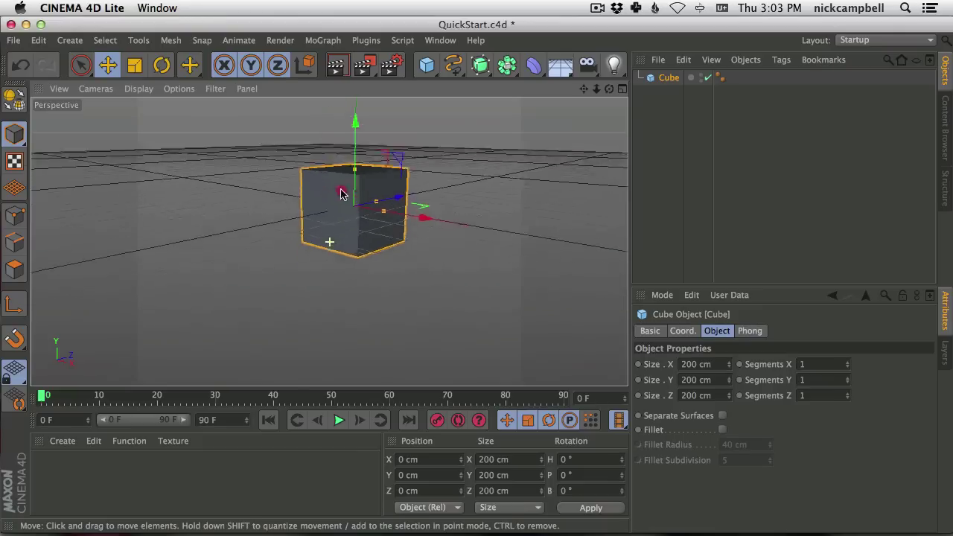
mouse_move(341, 194)
alt+mouse_down()
mouse_move(446, 208)
mouse_move(462, 201)
mouse_move(311, 221)
mouse_move(305, 230)
mouse_move(386, 196)
mouse_move(451, 293)
mouse_move(533, 244)
mouse_move(213, 266)
mouse_move(328, 227)
mouse_move(283, 245)
mouse_move(294, 240)
alt+mouse_up()
scroll(306, 230, up, 3)
scroll(319, 230, down, 4)
scroll(321, 230, up, 3)
scroll(313, 237, down, 1)
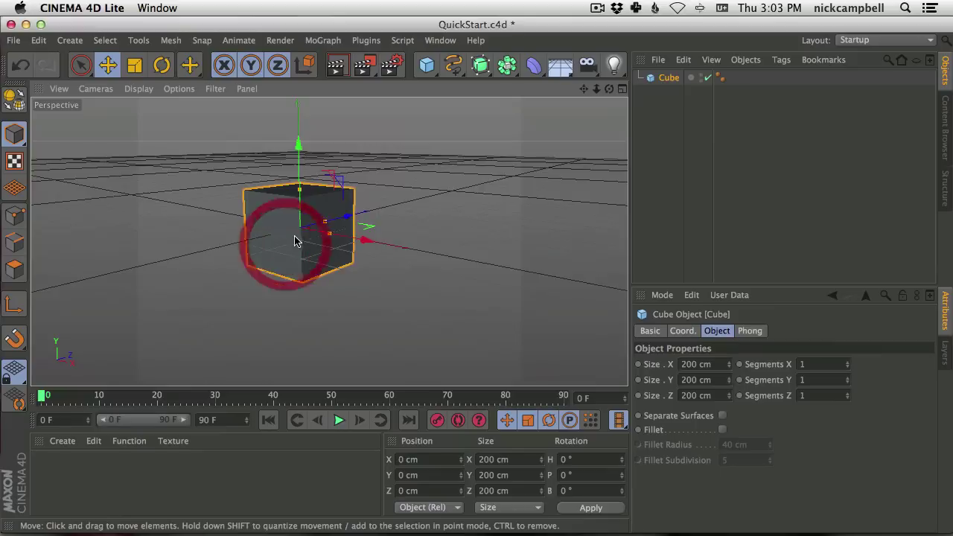
alt+right_drag(294, 240, 340, 213)
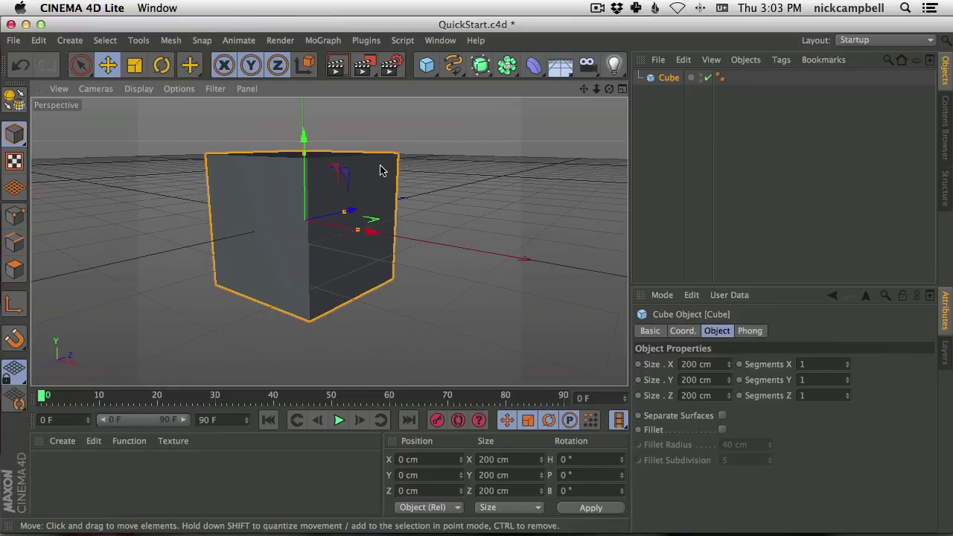
alt+drag(384, 173, 305, 219)
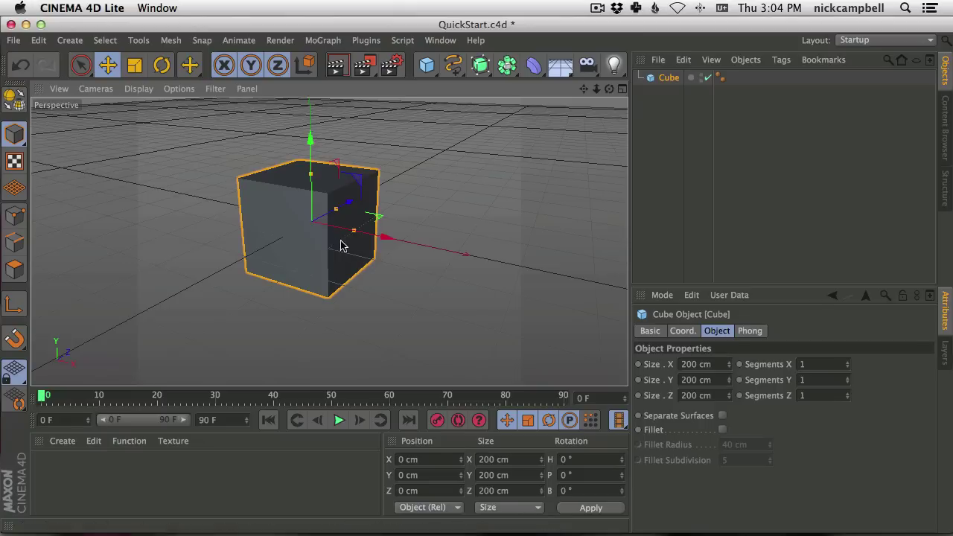
alt+drag(341, 246, 313, 215)
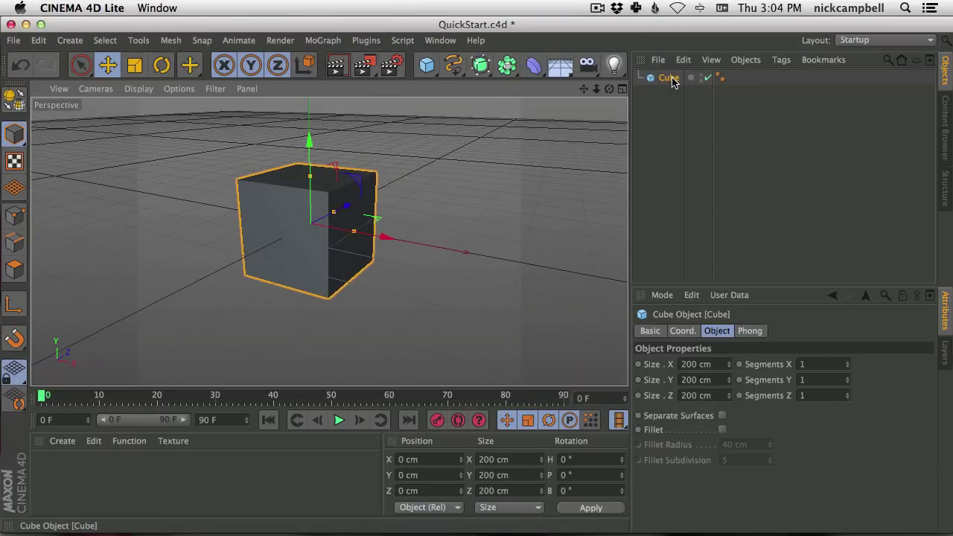
Step: Move the cube off the origin to about X 13 cm, Y 22 cm and Z 5 cm
click(673, 81)
click(662, 97)
click(668, 80)
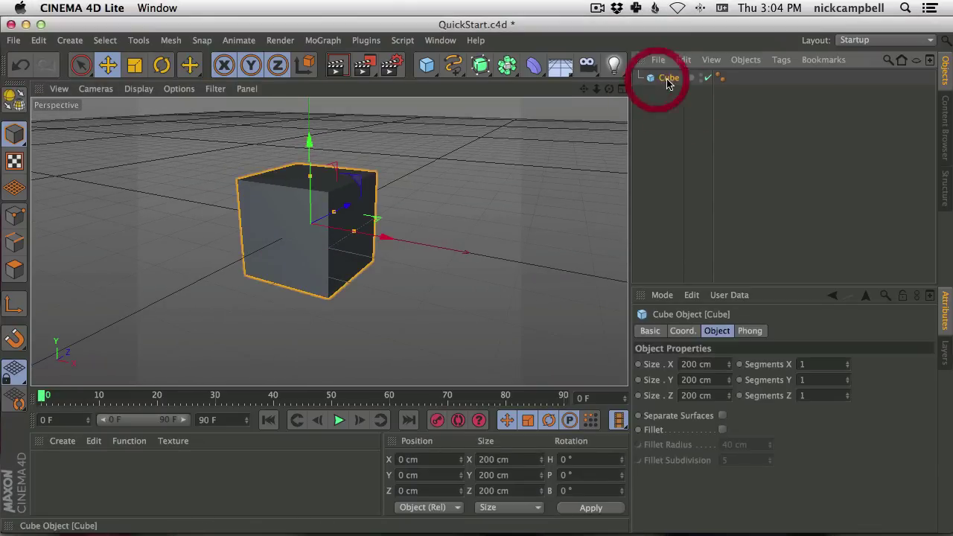
click(135, 67)
click(161, 65)
click(108, 65)
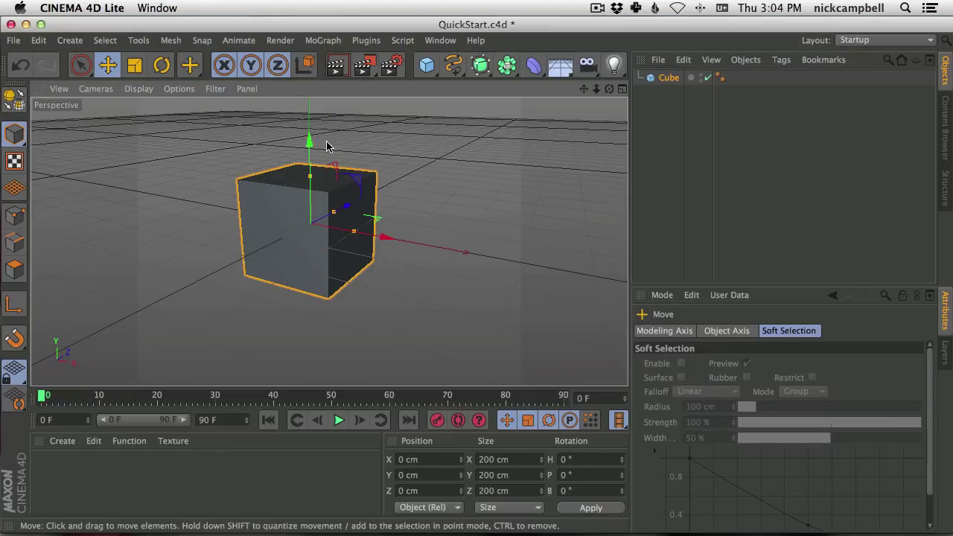
drag(309, 139, 310, 171)
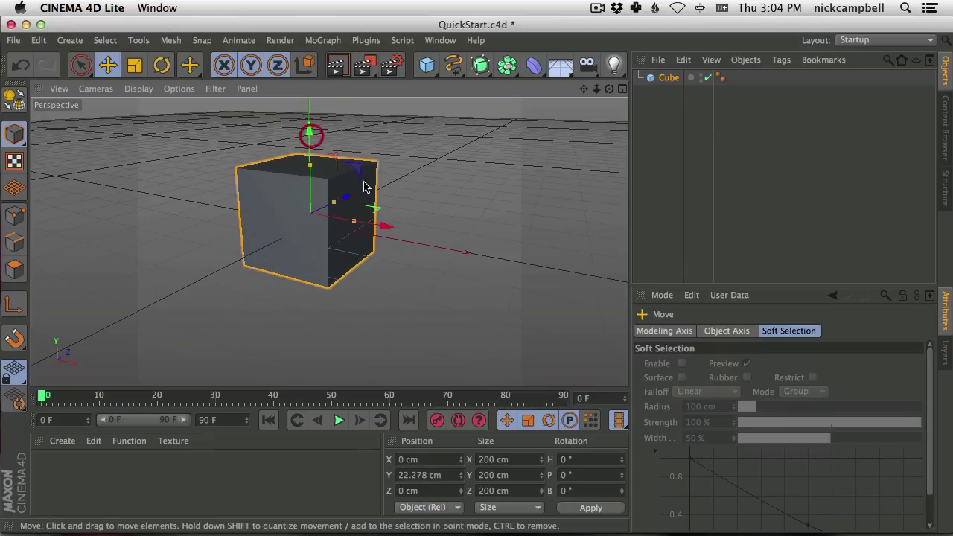
drag(345, 201, 389, 225)
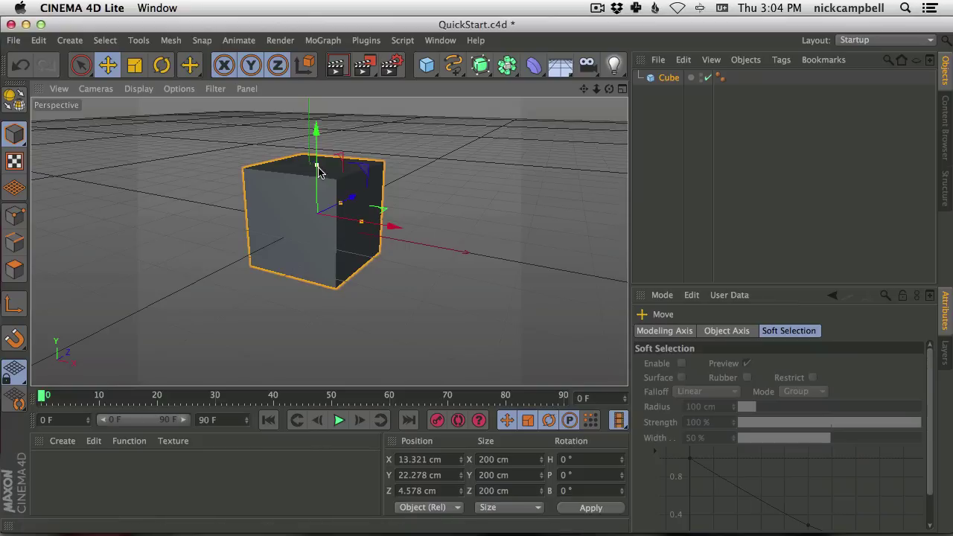
Step: Stretch the cube into a long box and scale it uniformly to about 330 × 105 × 146 cm
scroll(344, 209, up, 4)
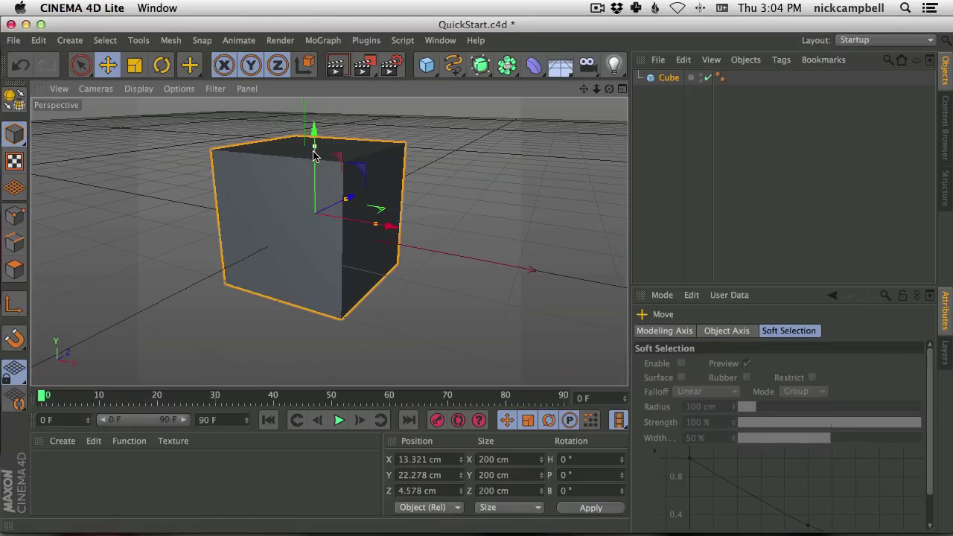
drag(313, 151, 445, 235)
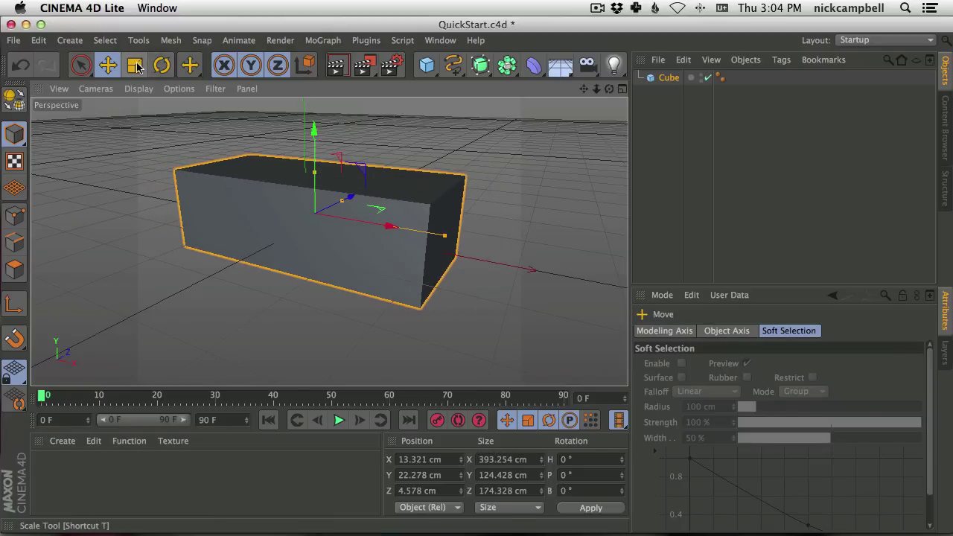
click(136, 65)
drag(221, 240, 615, 161)
Step: Try rotating the box around its axes, including a heading of about 21°, and undo the rotations
click(161, 65)
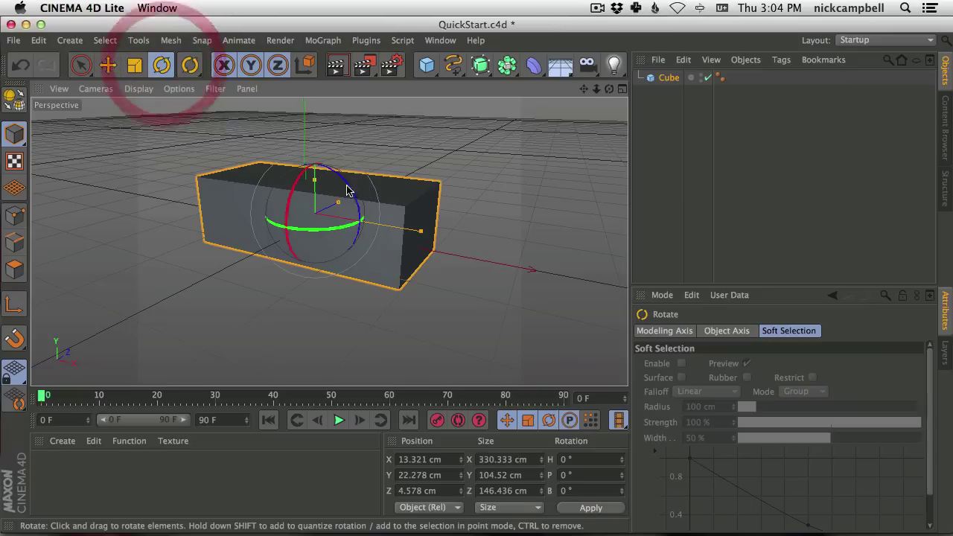
mouse_move(342, 182)
mouse_down()
mouse_move(365, 225)
mouse_move(304, 124)
mouse_move(364, 217)
mouse_move(350, 186)
mouse_up()
key(super+z)
drag(318, 153, 321, 223)
key(super+z)
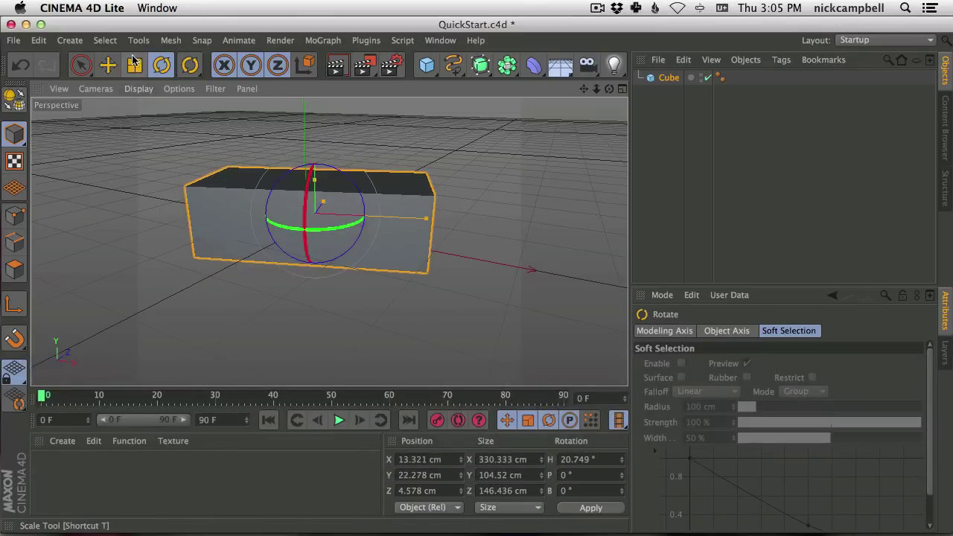
click(133, 62)
click(107, 64)
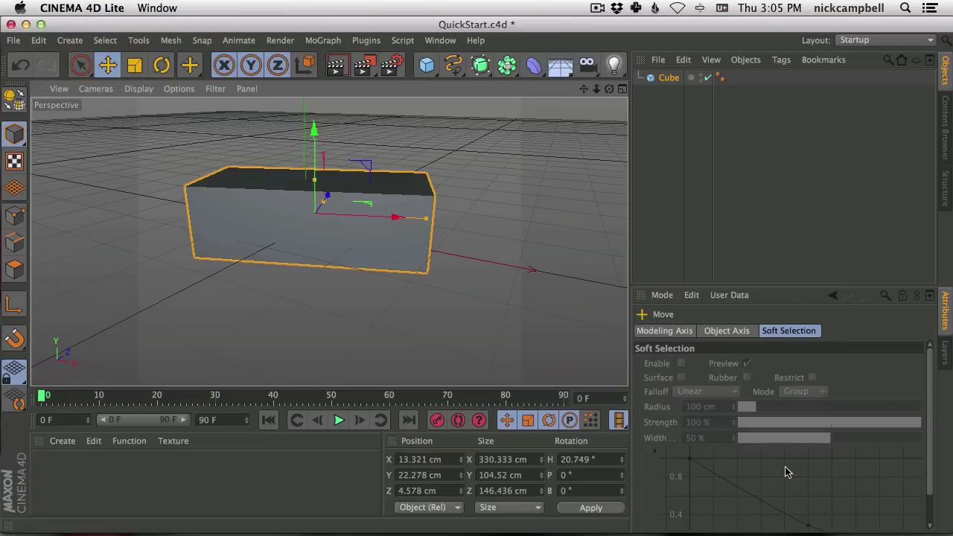
key(super+z)
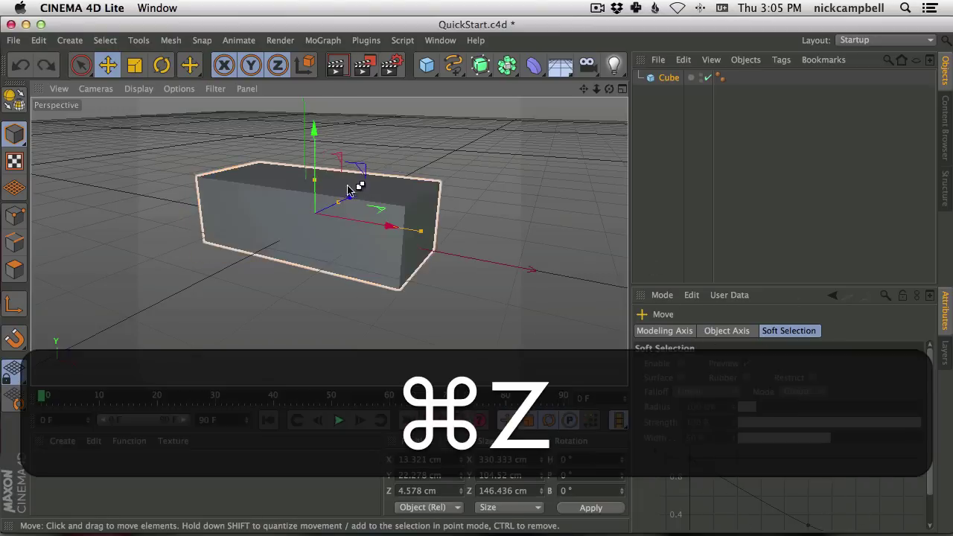
Step: Lower the box to about Y 17 cm and open its X size for editing
mouse_move(313, 133)
mouse_down()
mouse_move(313, 114)
mouse_move(311, 197)
mouse_move(315, 137)
mouse_up()
click(668, 77)
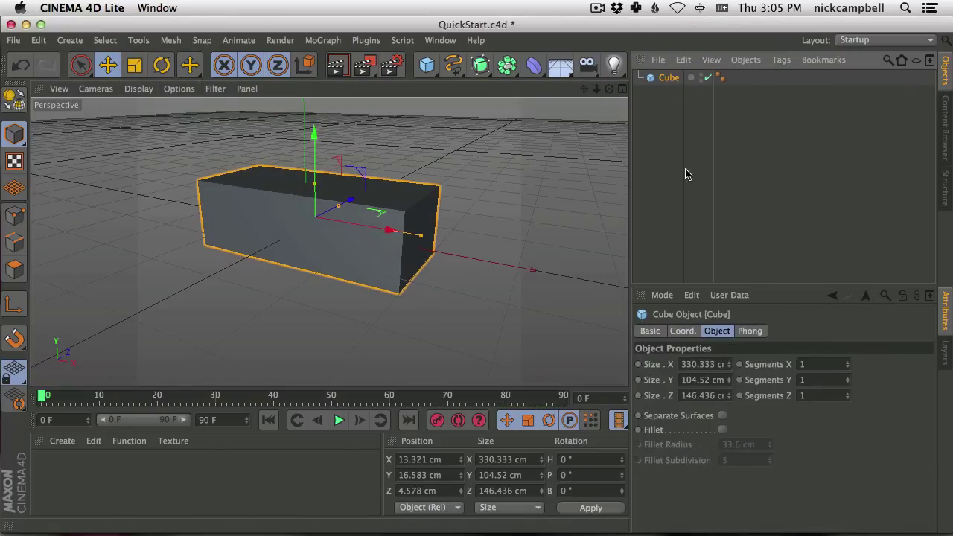
click(666, 78)
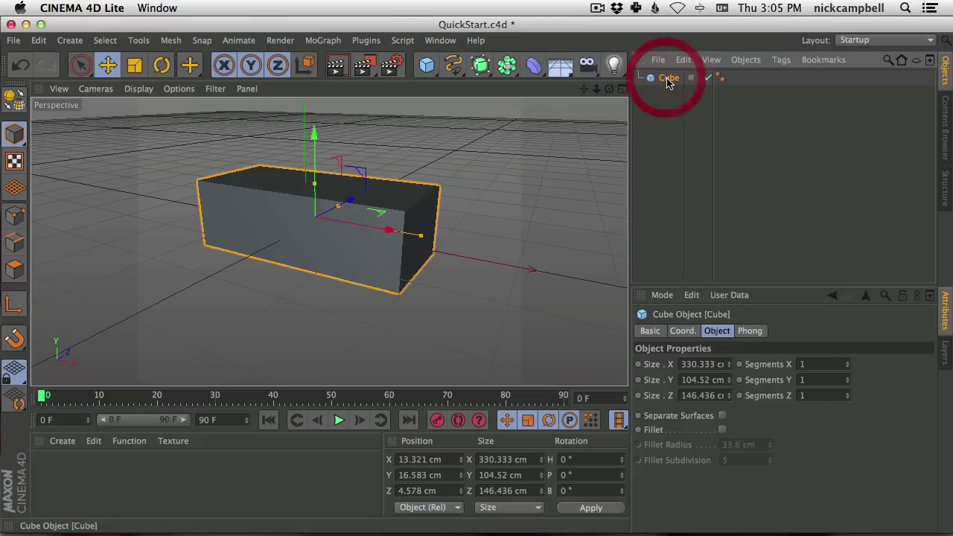
click(683, 364)
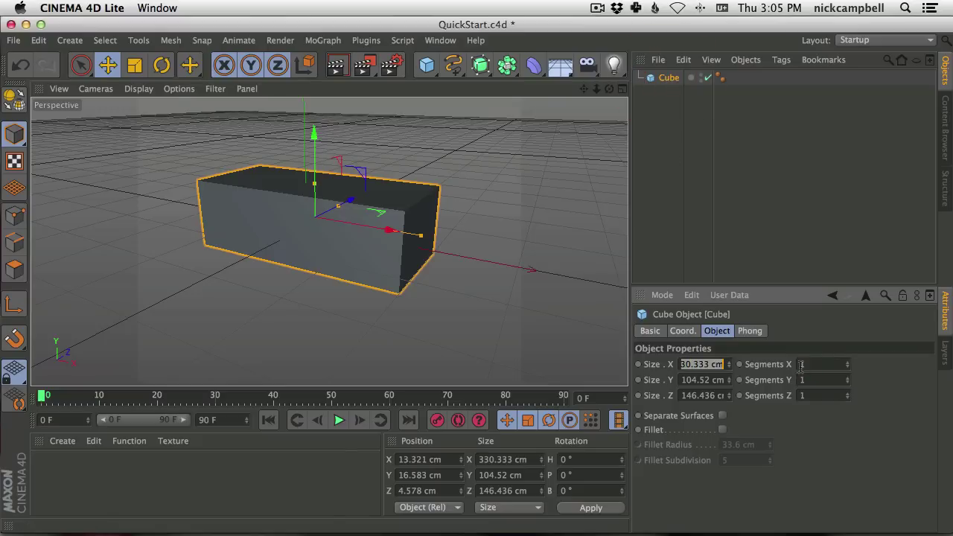
Step: Set the box's position coordinates to X 0, Y 0 and Z 0 cm
click(686, 332)
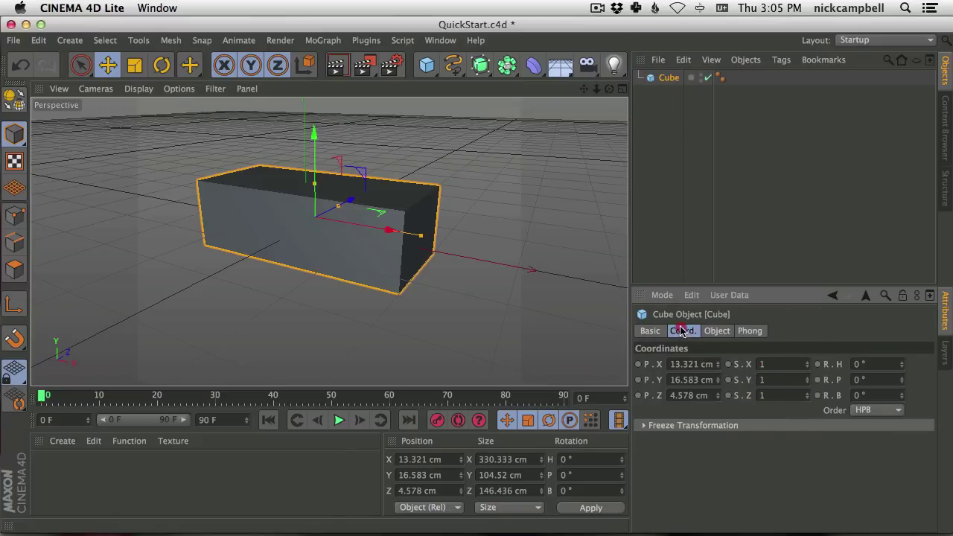
click(690, 364)
text(0)
key(Tab)
text(0)
key(Tab)
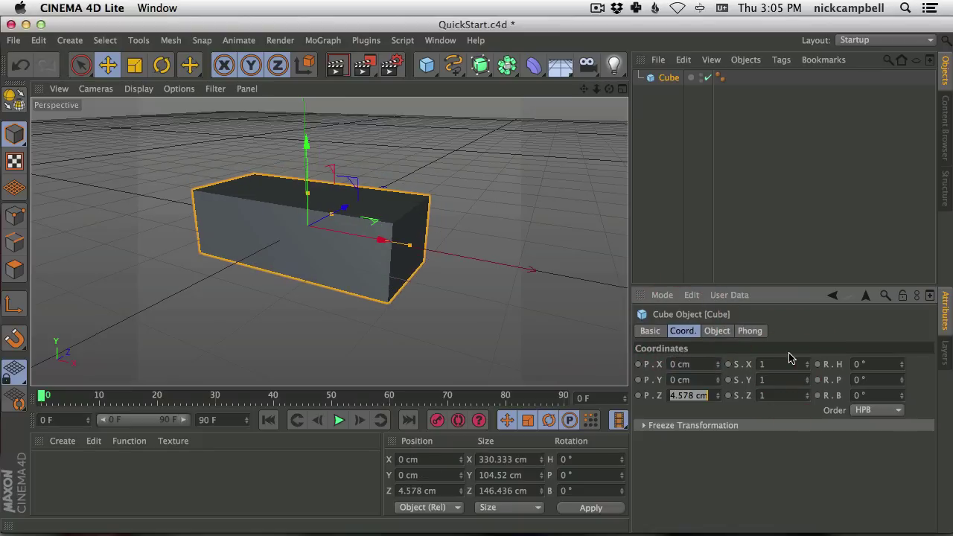
key(Tab)
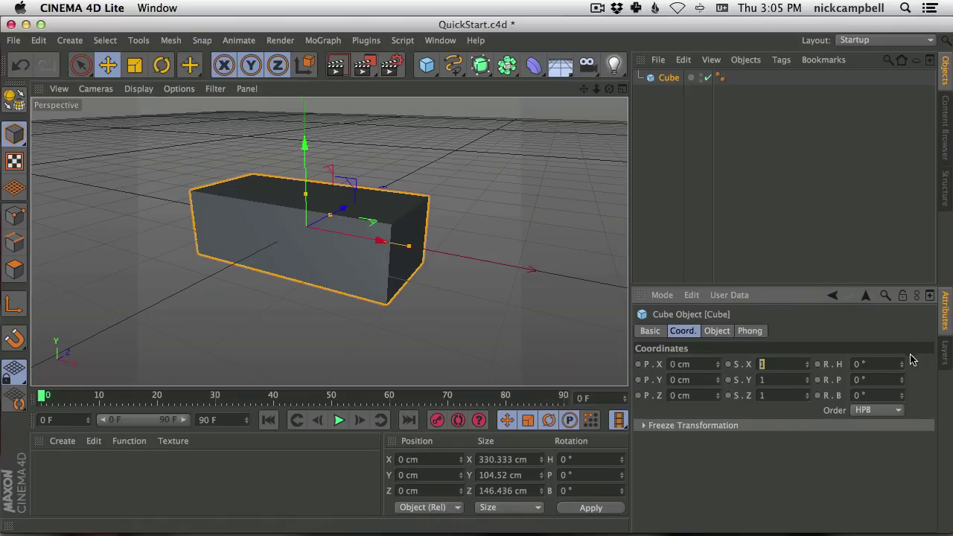
Step: Set the box's heading rotation (R.H) to 90°
mouse_move(901, 365)
mouse_down()
mouse_move(902, 337)
mouse_move(887, 355)
mouse_up()
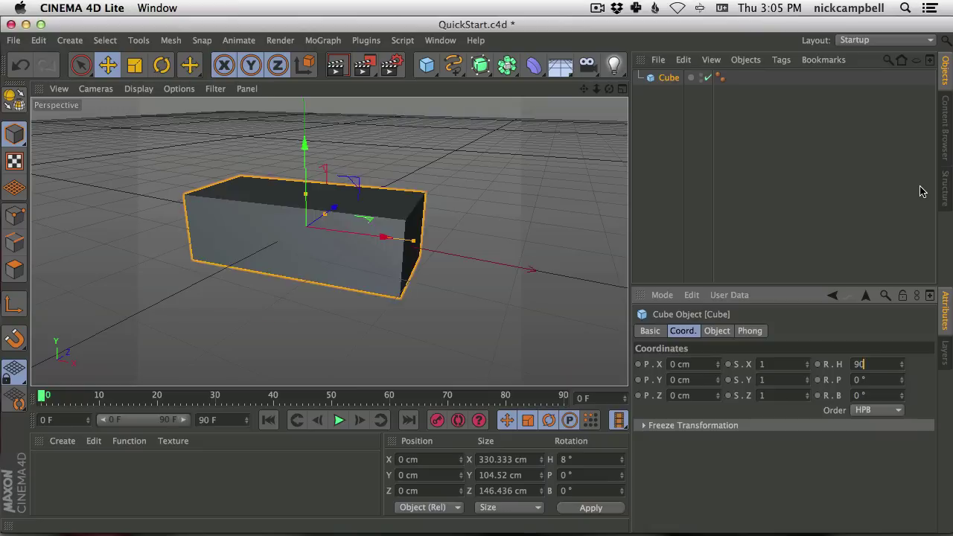
text(90)
key(Return)
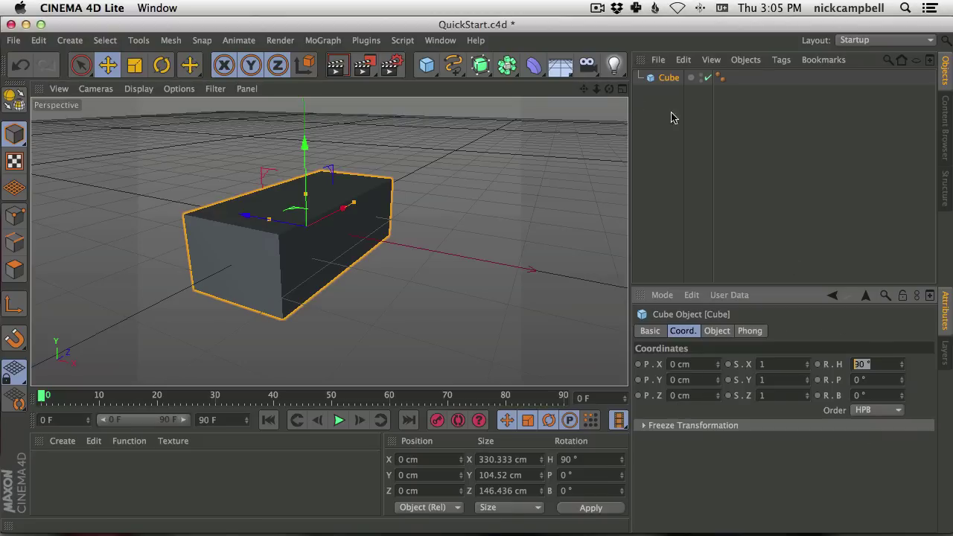
Step: Try moving the box along its X axis, undo the move, and undo and redo the recent changes
drag(343, 207, 394, 166)
key(super+z)
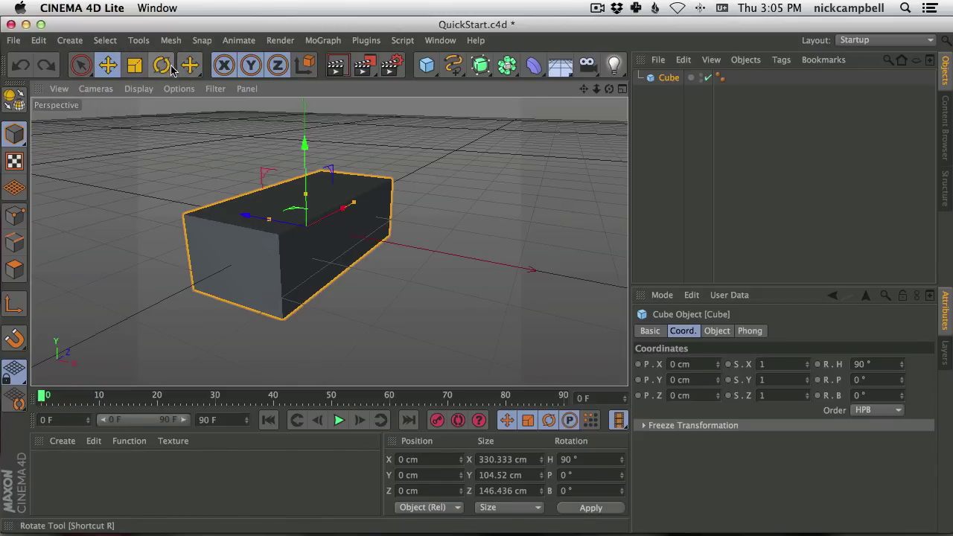
click(19, 67)
click(45, 67)
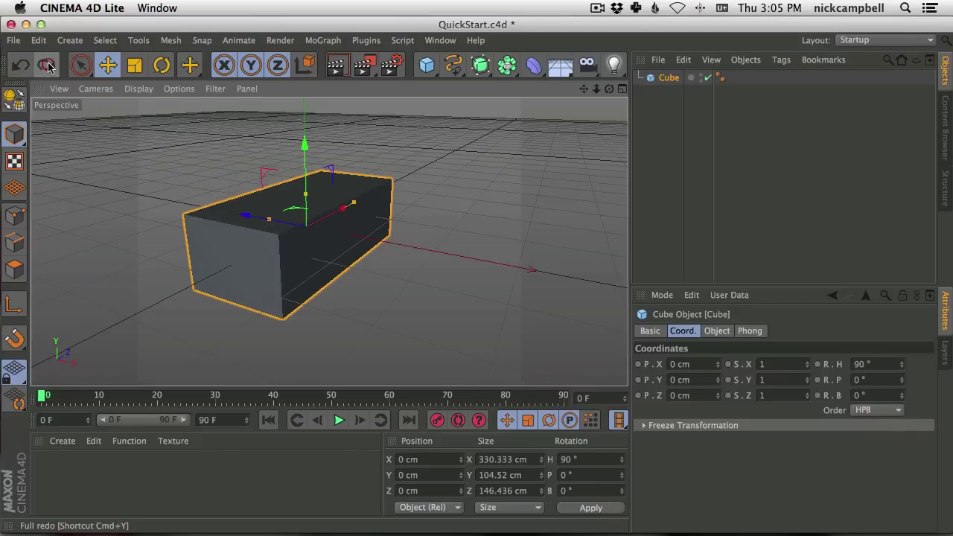
click(20, 67)
click(45, 66)
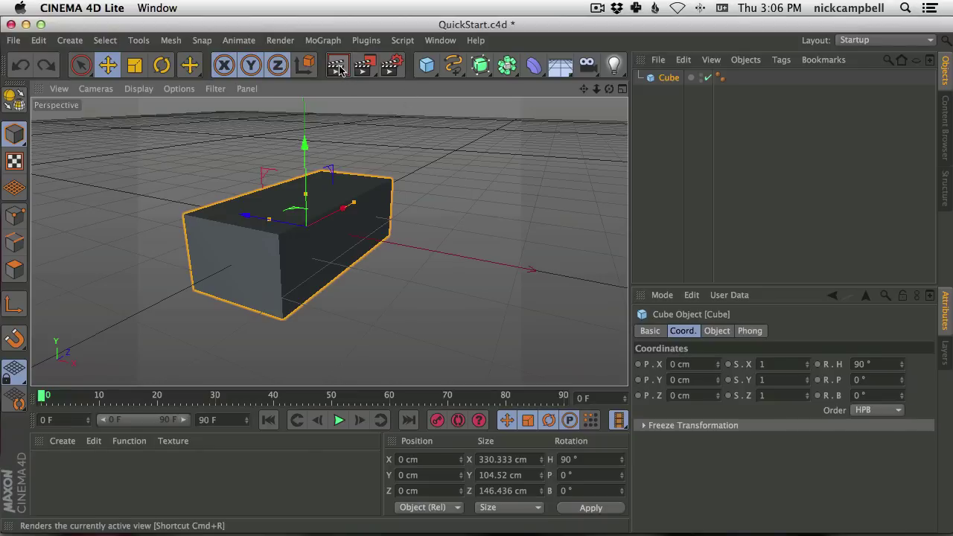
alt+middle_drag(330, 224, 318, 195)
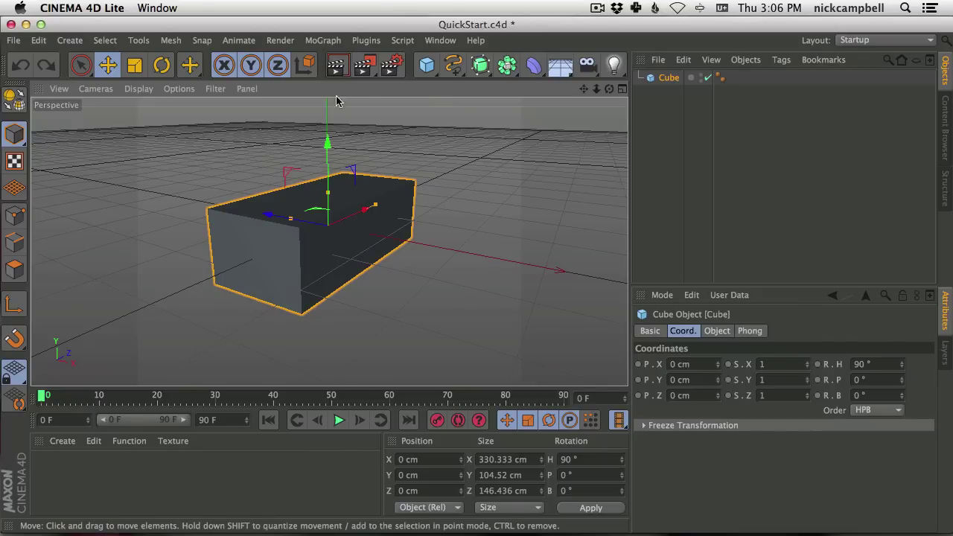
Step: Add a sphere and raise it along the Y axis to about 142 cm, above the box
drag(426, 64, 721, 111)
drag(327, 141, 323, 89)
alt+right_drag(323, 89, 365, 206)
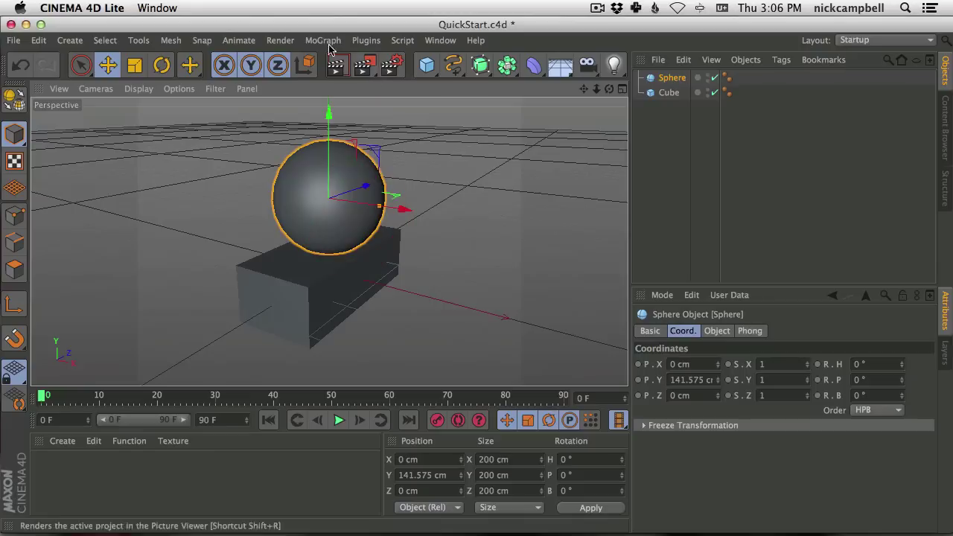
Step: Preview the sphere and box by rendering the active view from two different angles
click(342, 67)
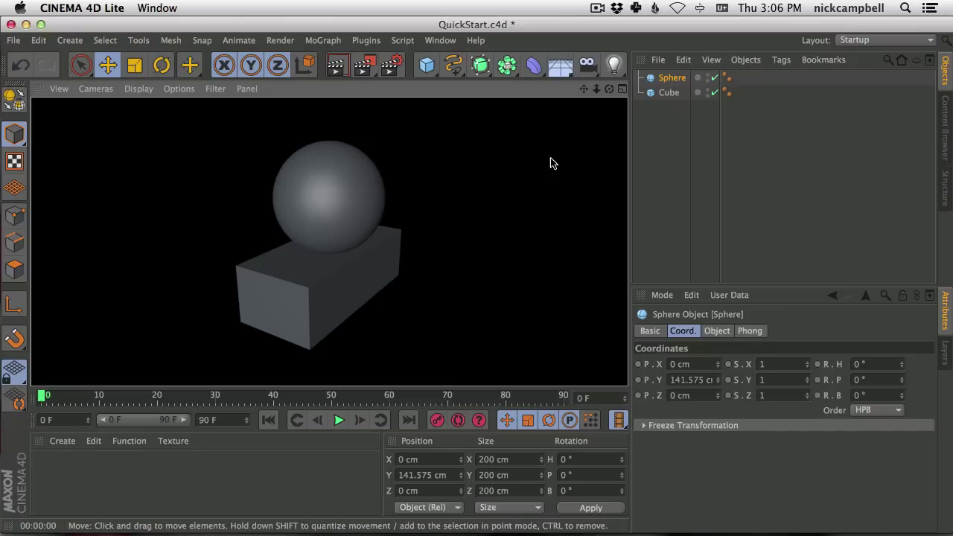
click(353, 221)
mouse_move(360, 209)
alt+mouse_down()
mouse_move(228, 186)
mouse_move(515, 215)
mouse_move(581, 113)
mouse_move(236, 161)
mouse_move(596, 215)
mouse_move(723, 219)
alt+mouse_up()
alt+drag(322, 263, 315, 230)
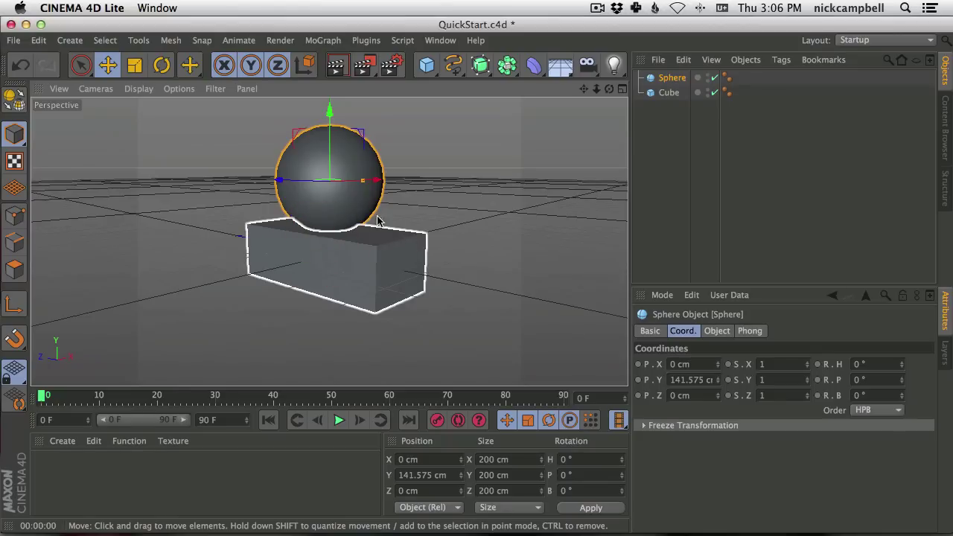
click(336, 66)
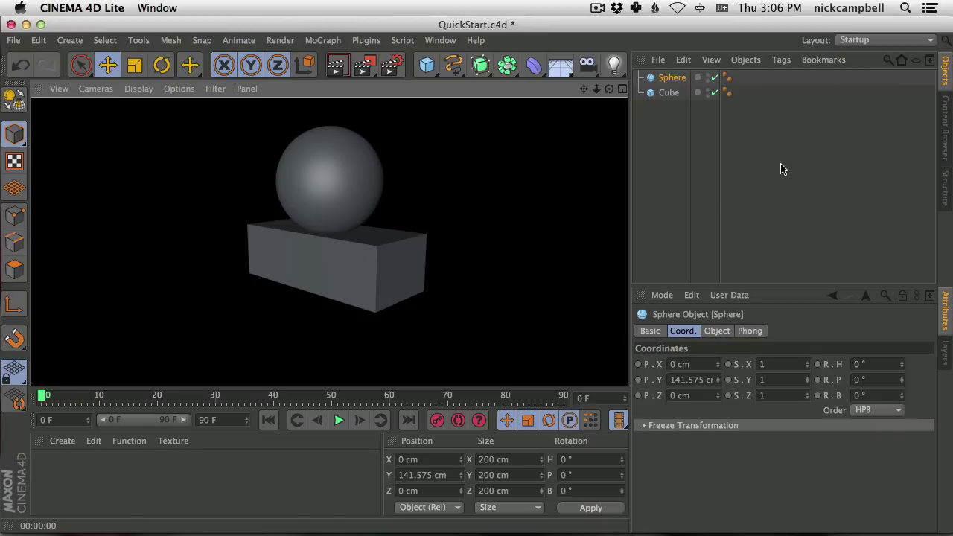
Step: Render the scene to the Picture Viewer and inspect the rendered image
click(367, 67)
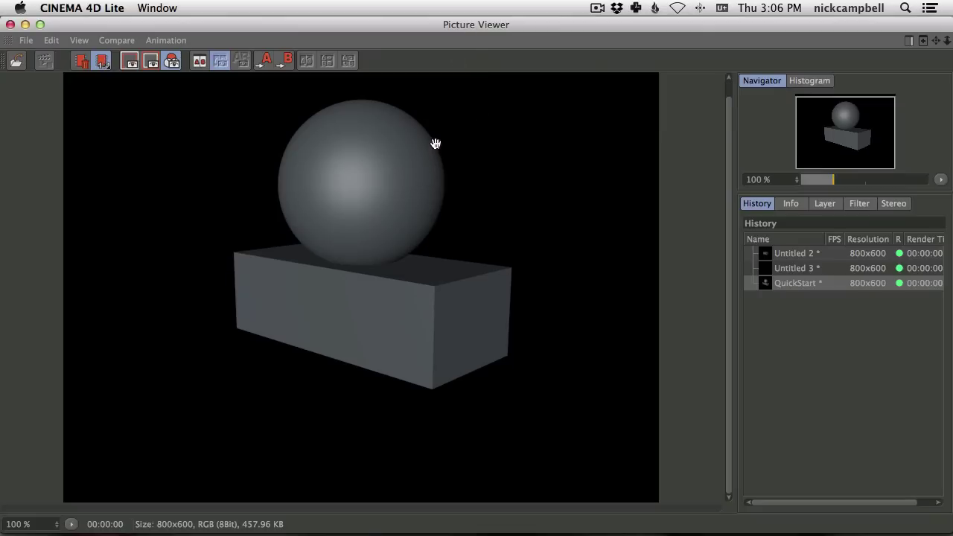
click(428, 235)
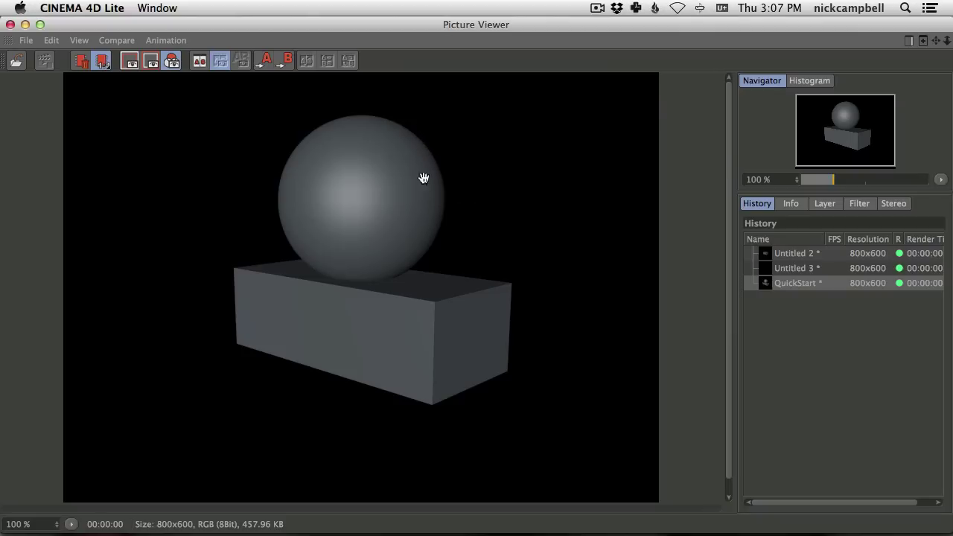
click(381, 315)
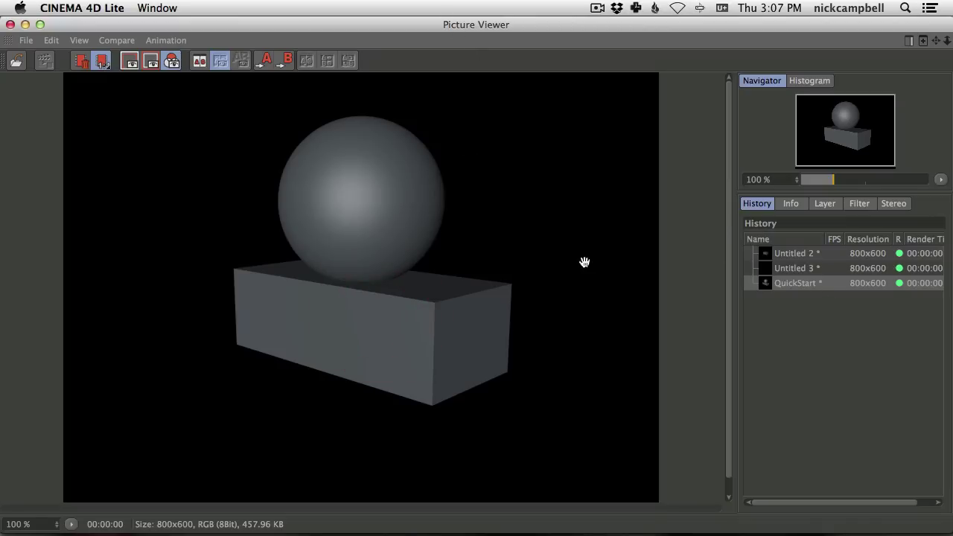
Step: Review the earlier renders in the Picture Viewer history, return to the QuickStart render and close the viewer
click(812, 270)
click(809, 253)
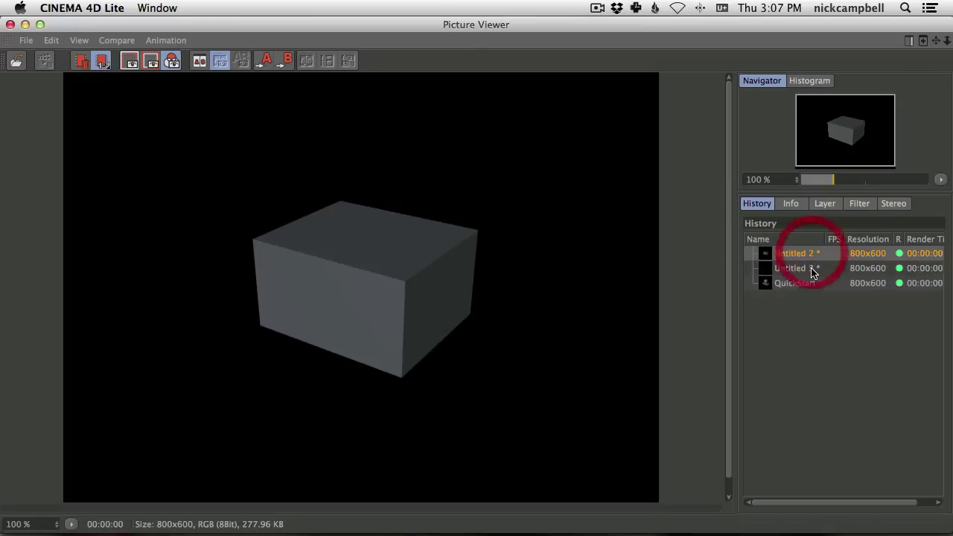
click(810, 268)
click(812, 283)
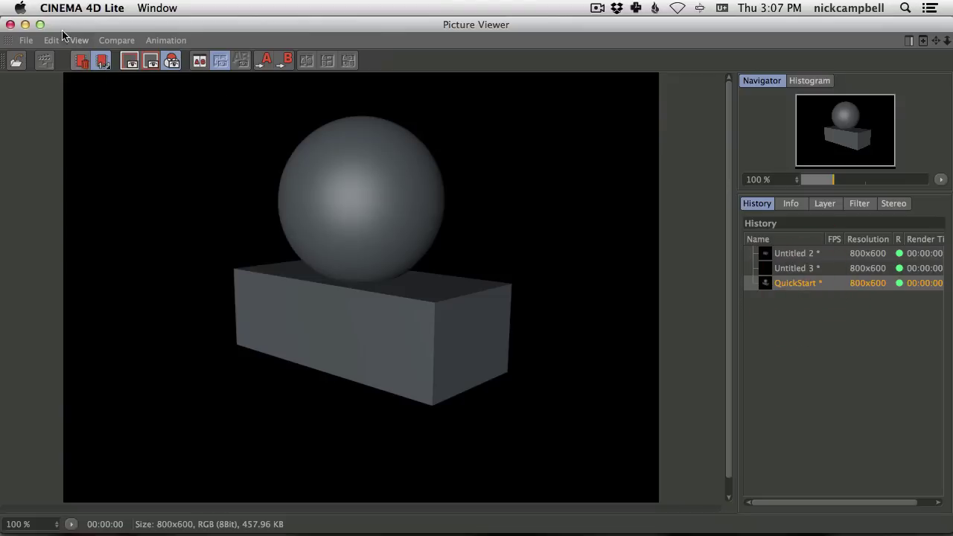
click(29, 44)
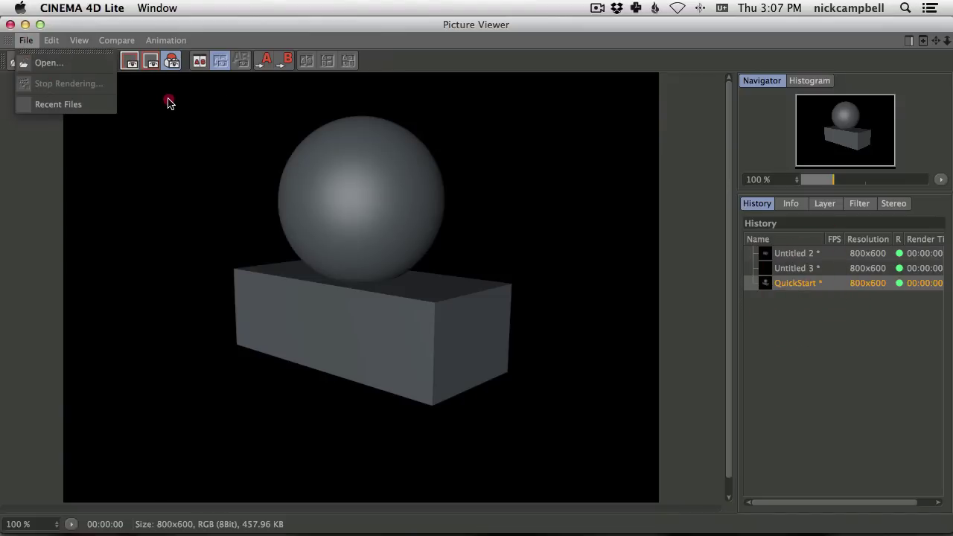
click(76, 25)
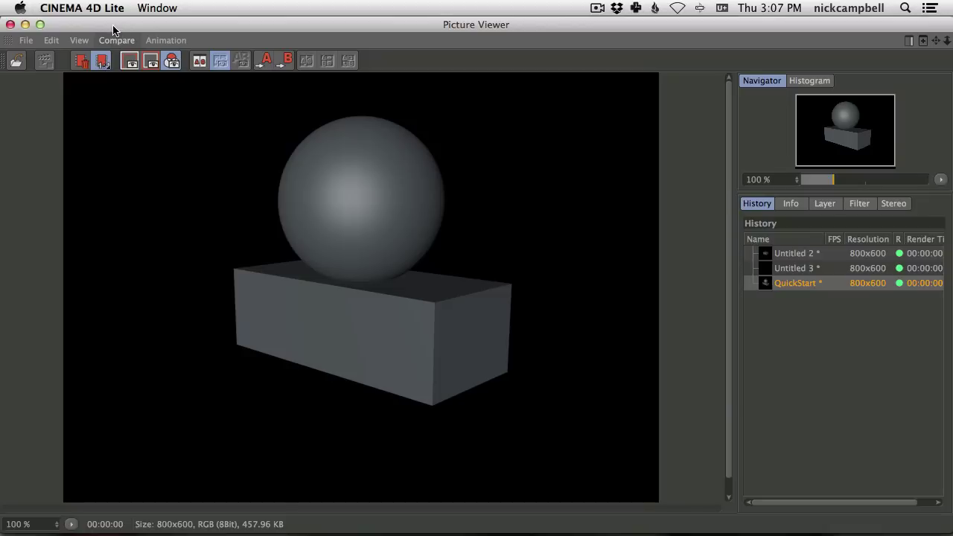
drag(116, 28, 95, 63)
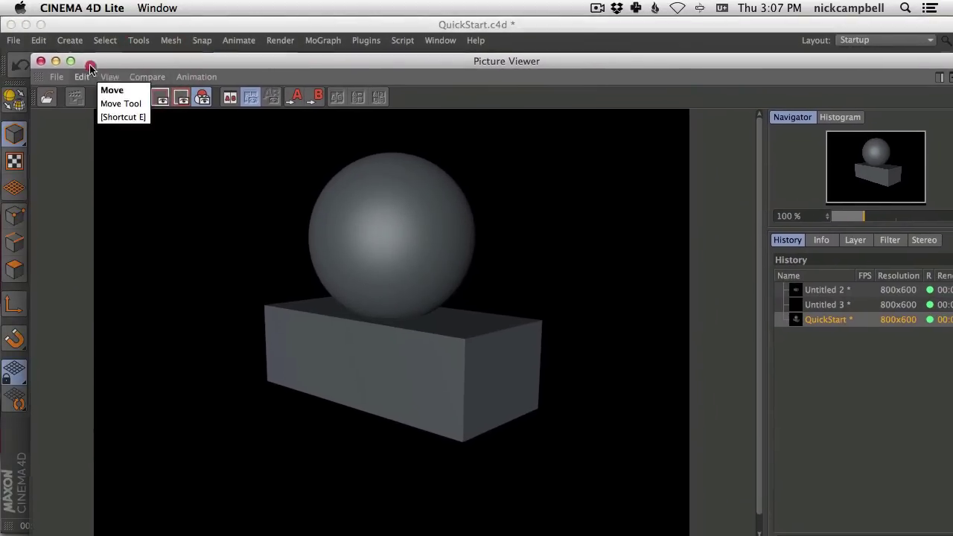
click(41, 62)
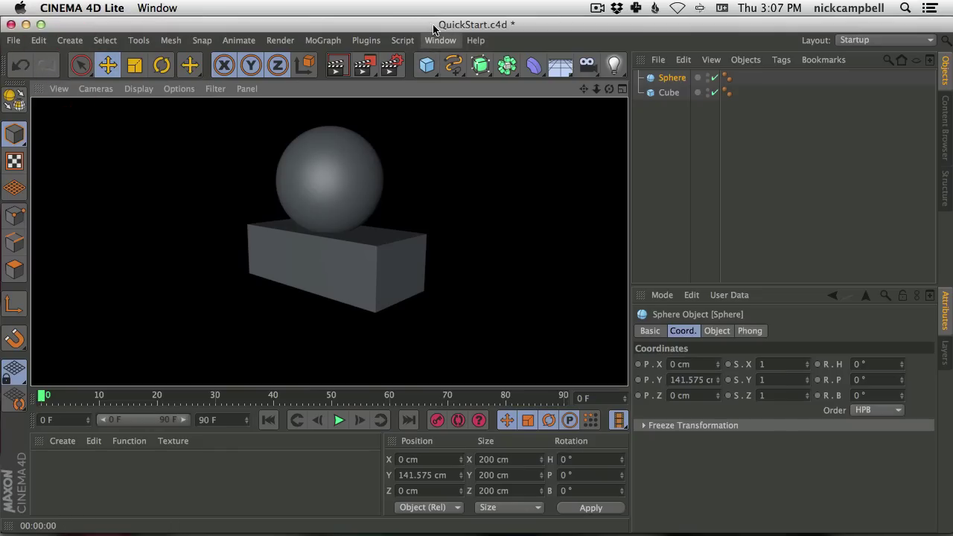
key(super+Tab)
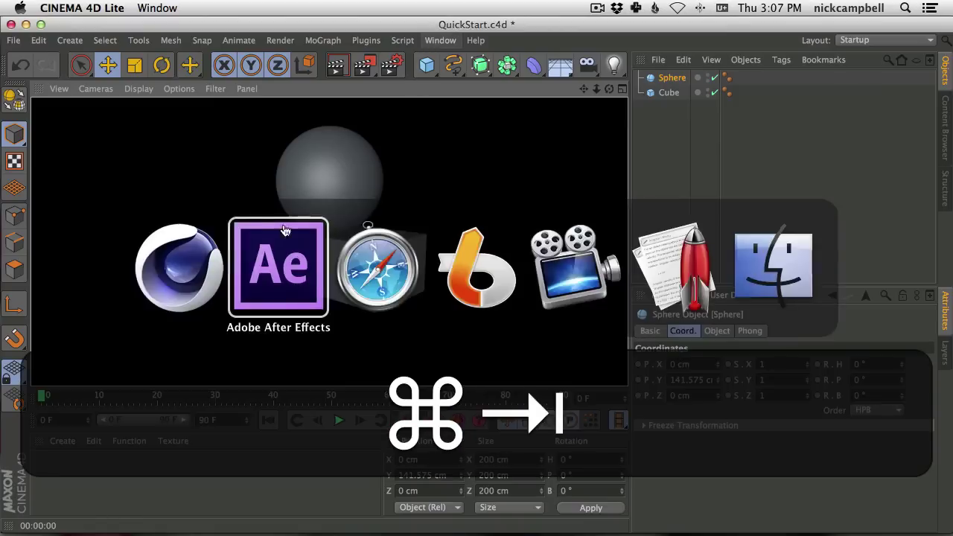
key(super+Tab)
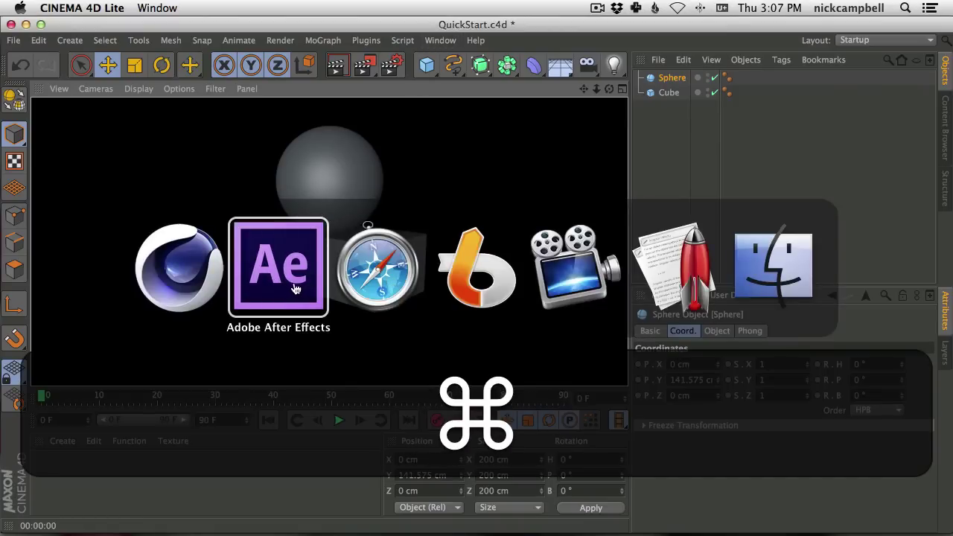
key(super+Tab)
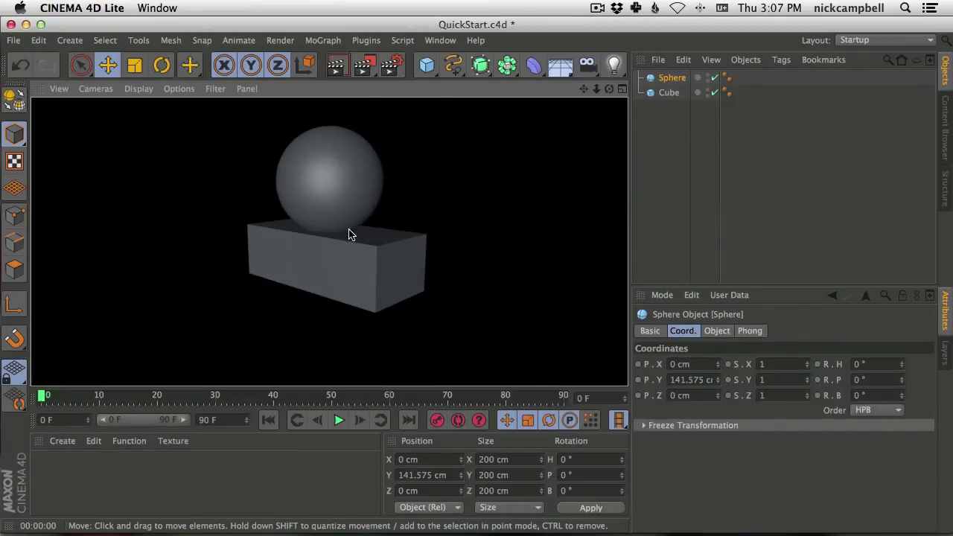
mouse_move(344, 249)
alt+mouse_down()
mouse_move(330, 253)
mouse_move(340, 261)
alt+mouse_up()
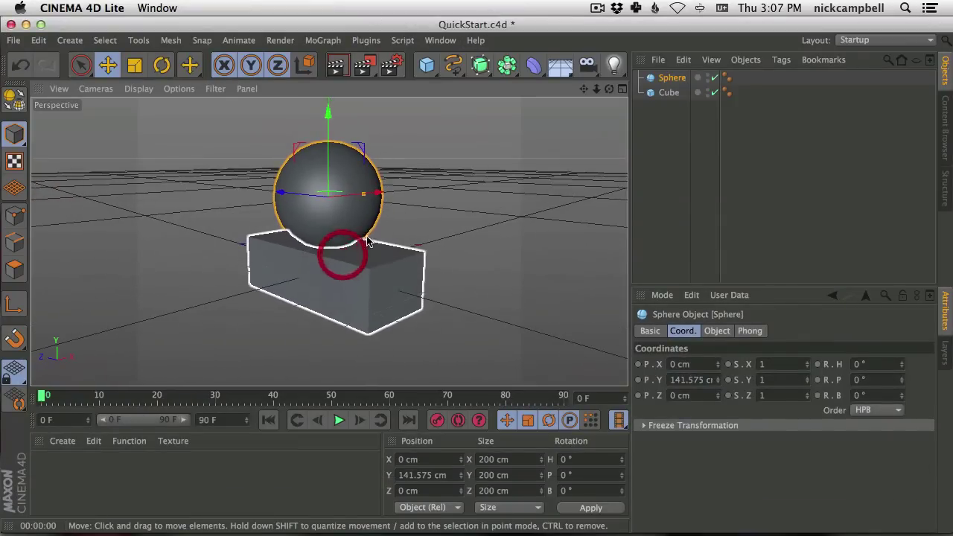
Step: Switch to After Effects to check the QuickStart.c4d footage in the project, and return to Cinema 4D Lite
key(super+Tab)
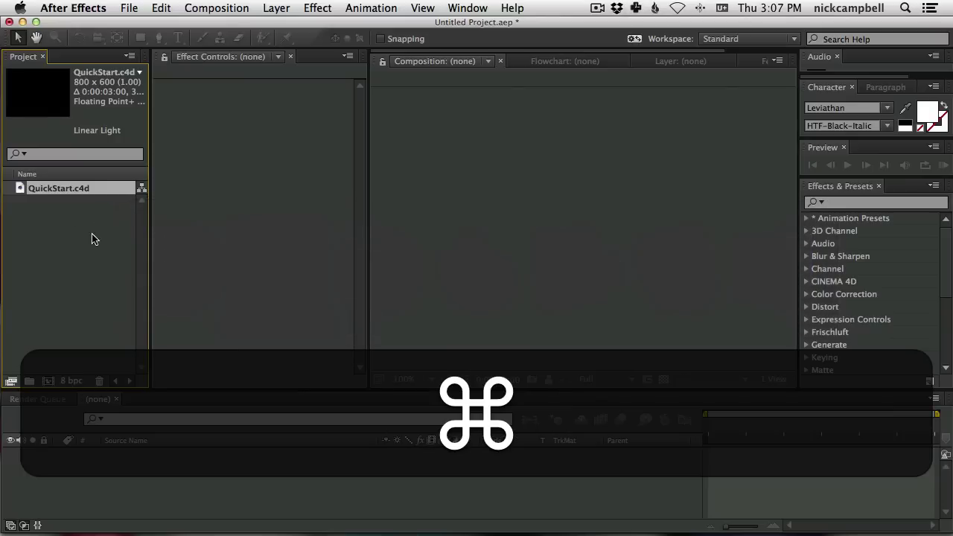
click(63, 216)
click(70, 192)
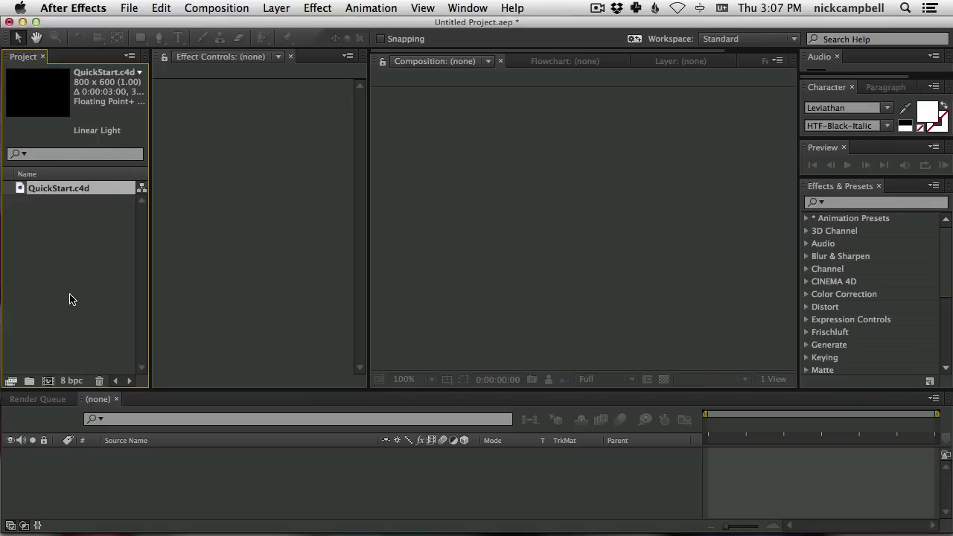
click(63, 192)
key(super+Tab)
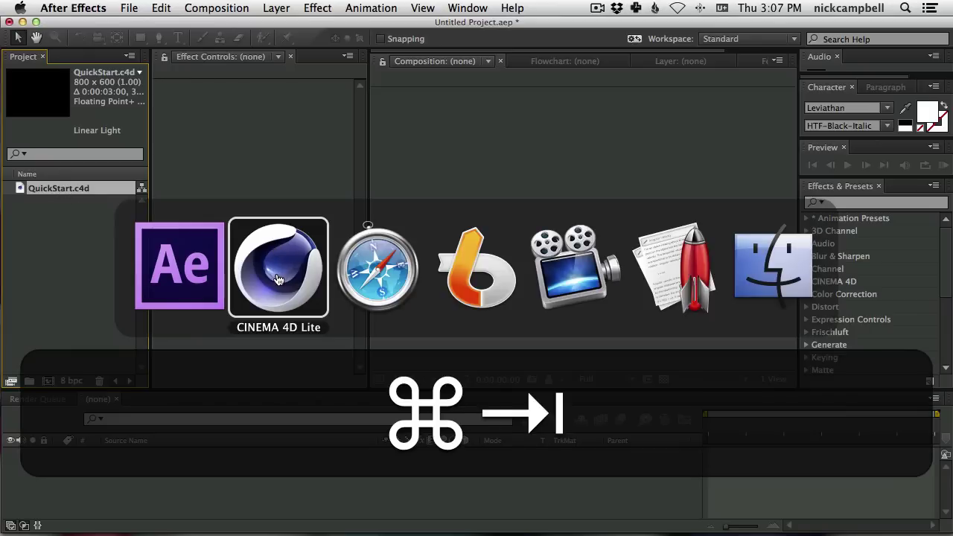
click(274, 288)
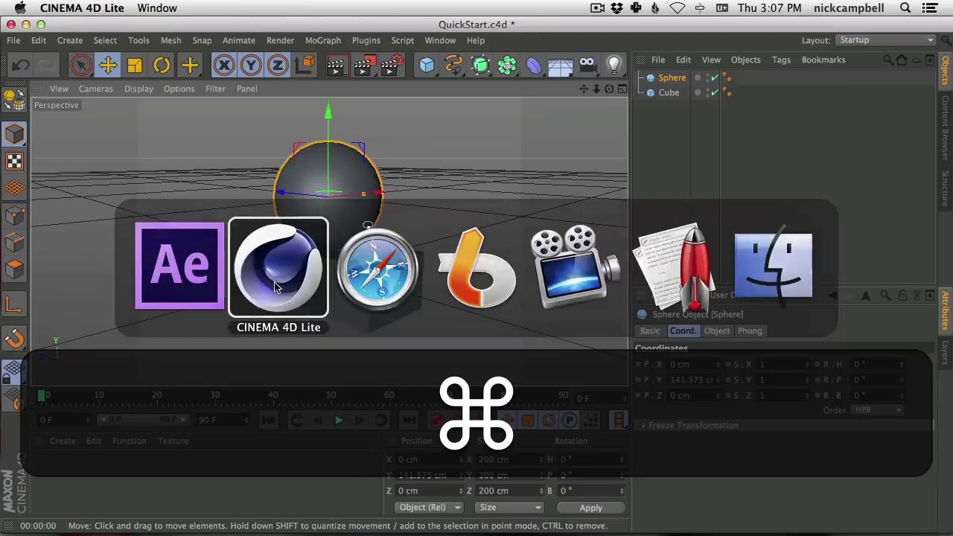
Step: Set the film aspect to HDTV (16:9) in the render output settings
mouse_move(330, 210)
alt+mouse_down()
mouse_move(340, 171)
mouse_move(327, 194)
alt+mouse_up()
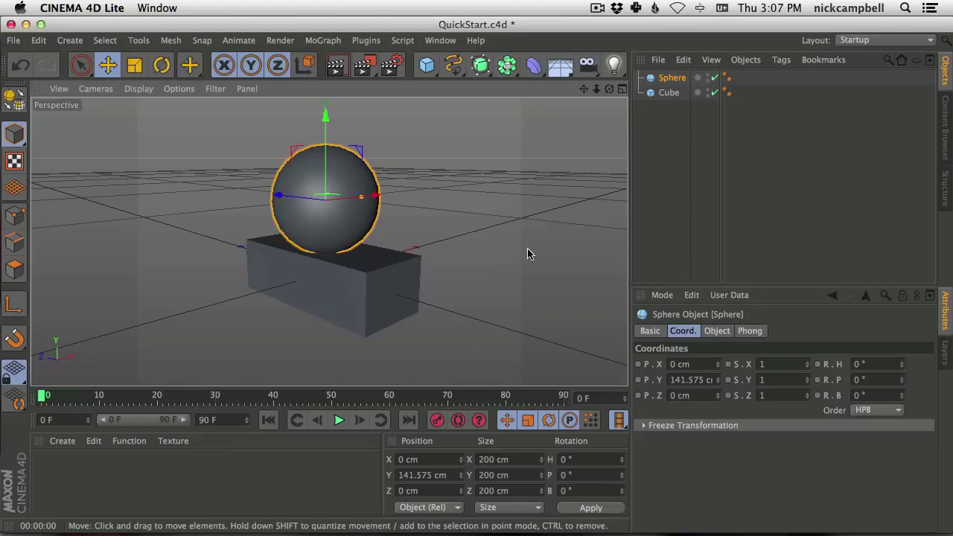
alt+drag(362, 266, 343, 268)
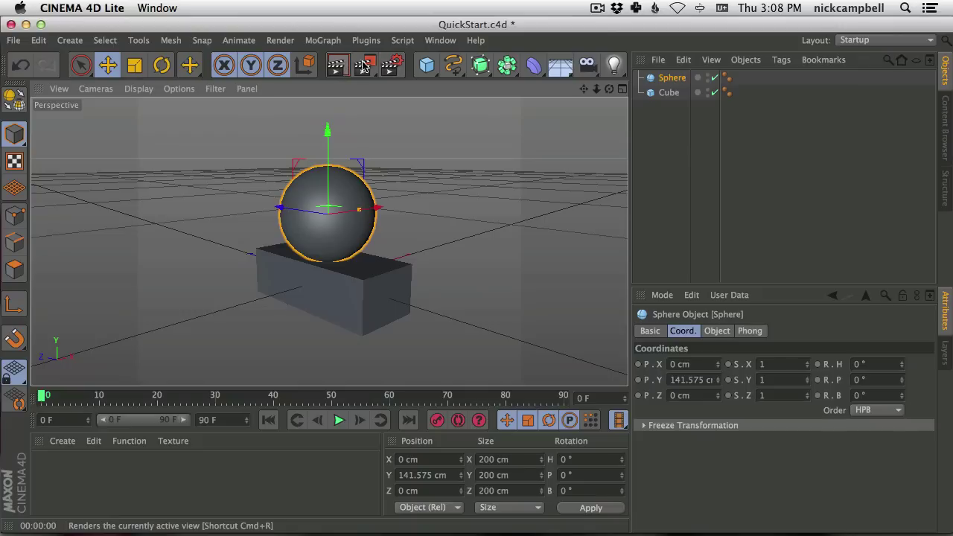
click(397, 67)
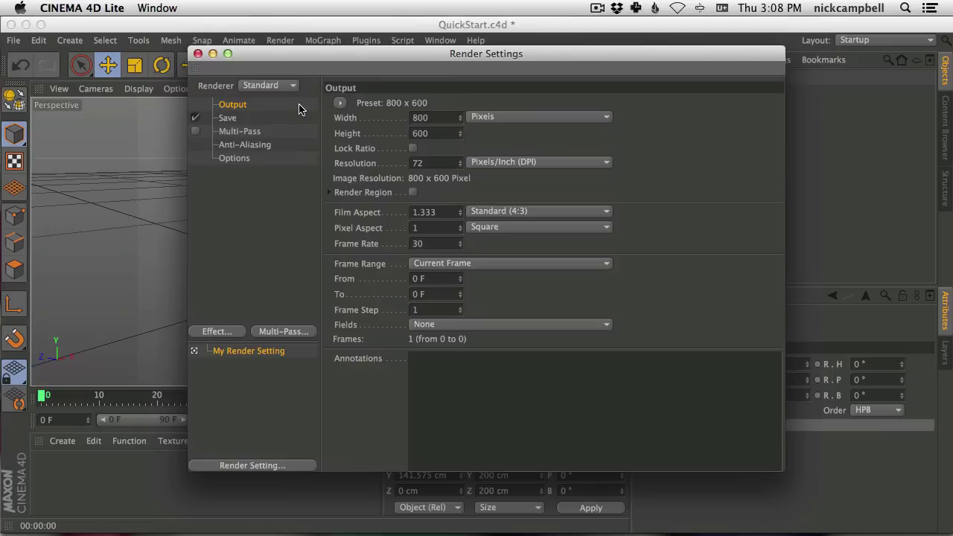
drag(409, 57, 391, 61)
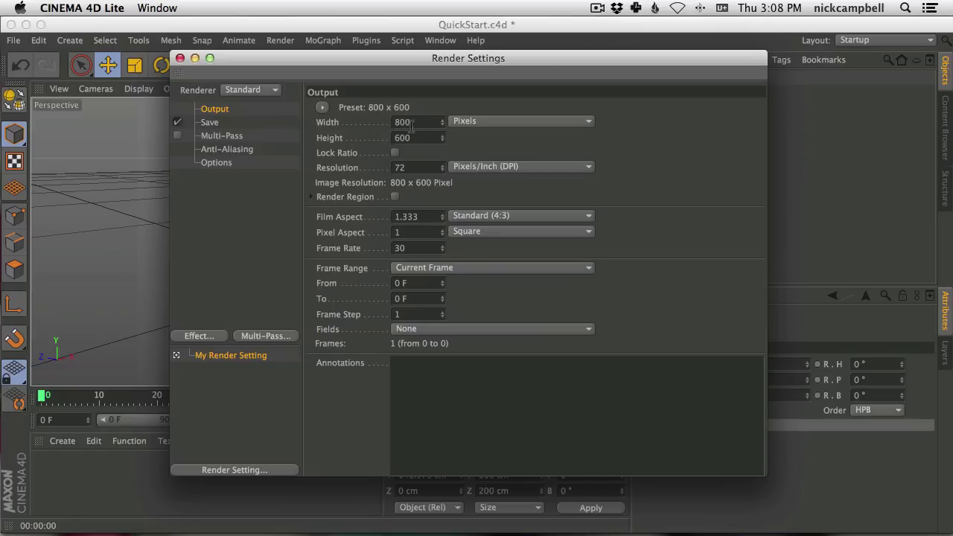
click(470, 216)
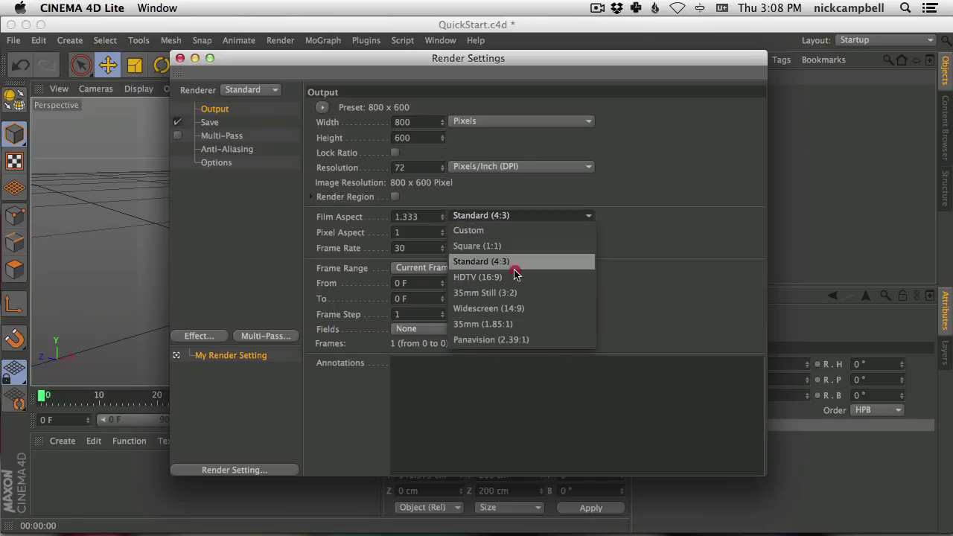
click(497, 276)
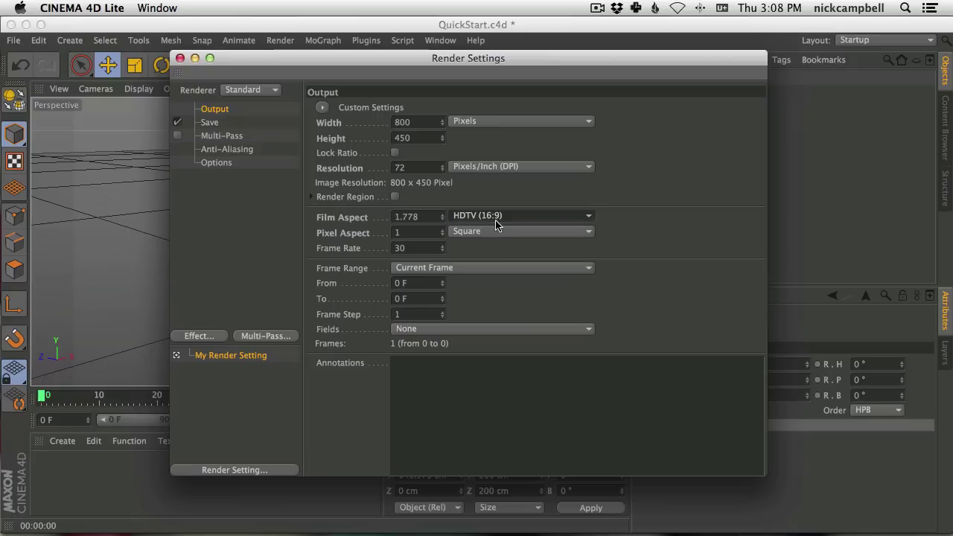
Step: Set the render output size to 1280 by 720 pixels and close the render settings
double_click(402, 122)
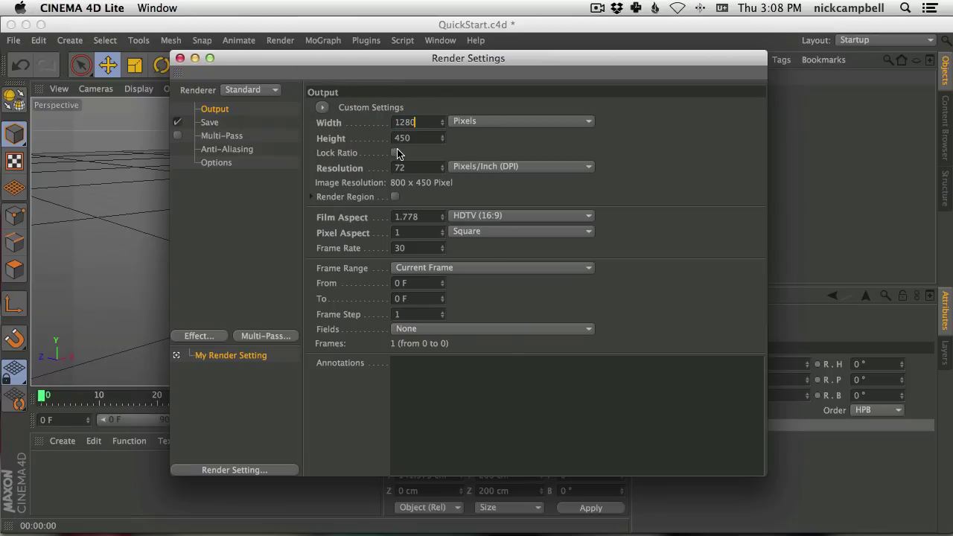
key(Tab)
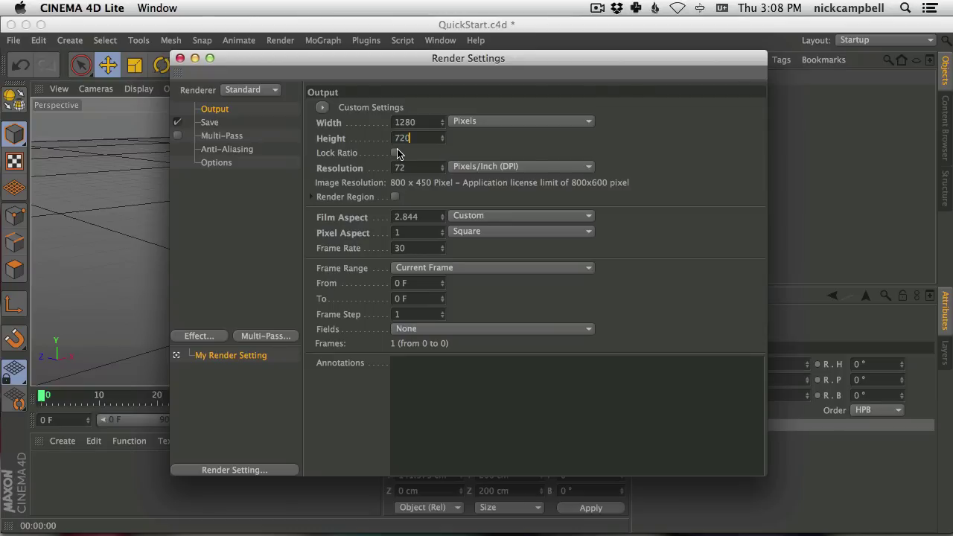
text(720)
click(581, 145)
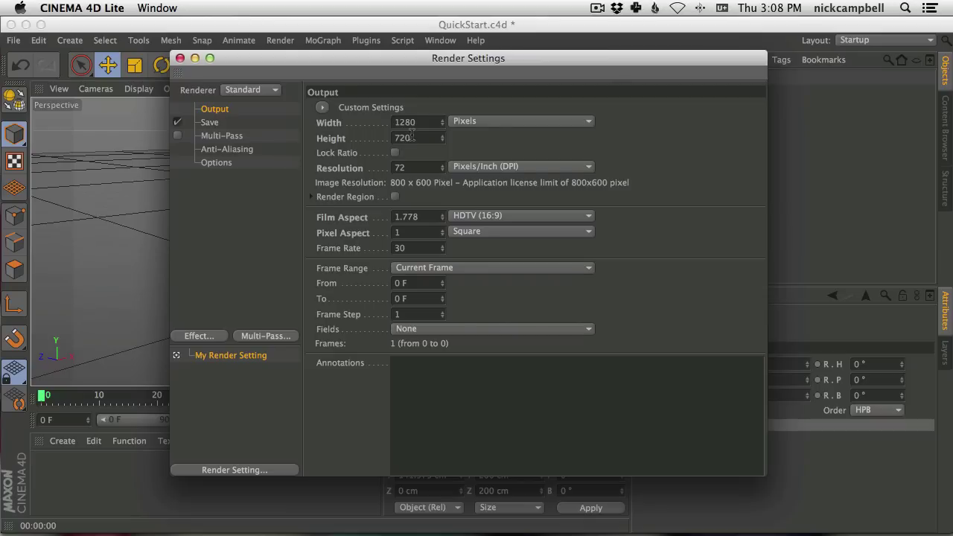
key(super)
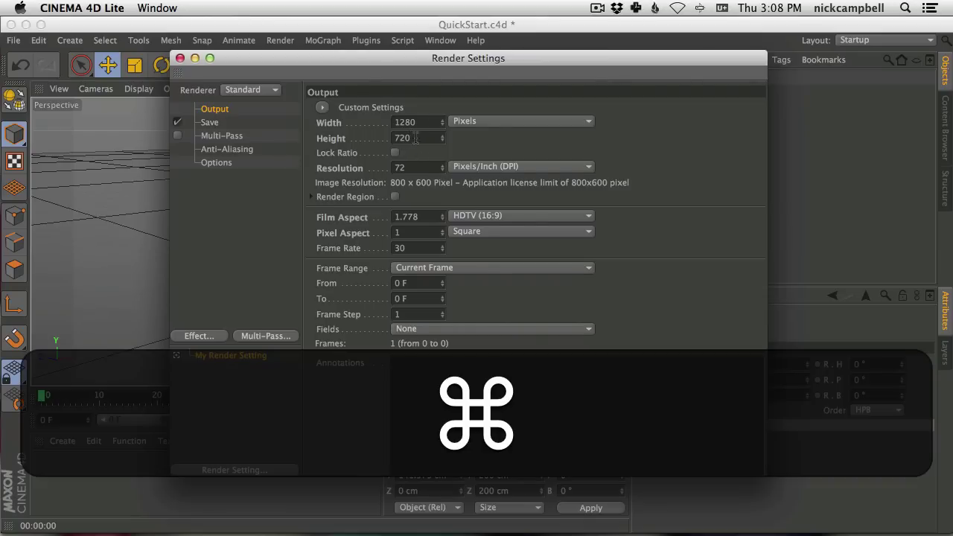
click(180, 59)
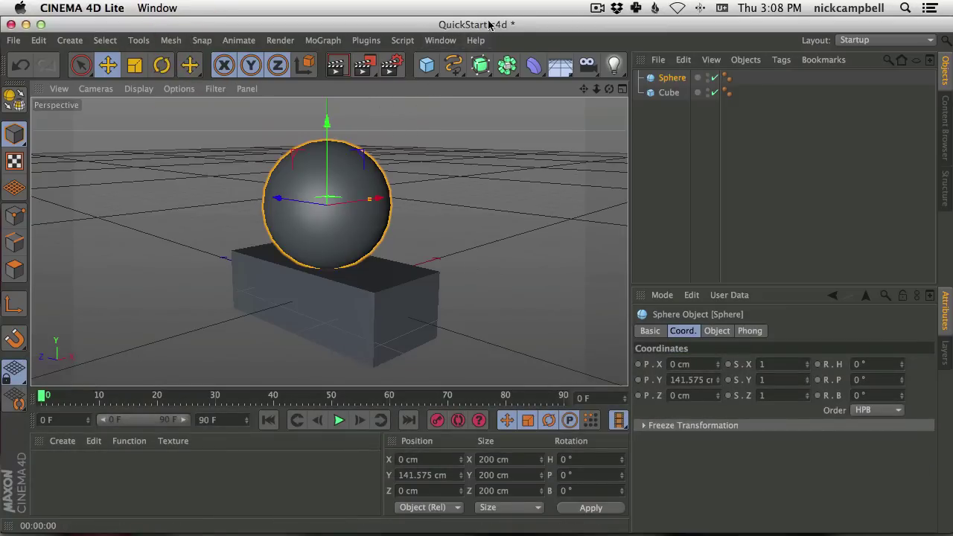
Step: Save the Cinema 4D project, and in After Effects create a new composition from the QuickStart.c4d footage
key(super)
key(super+s)
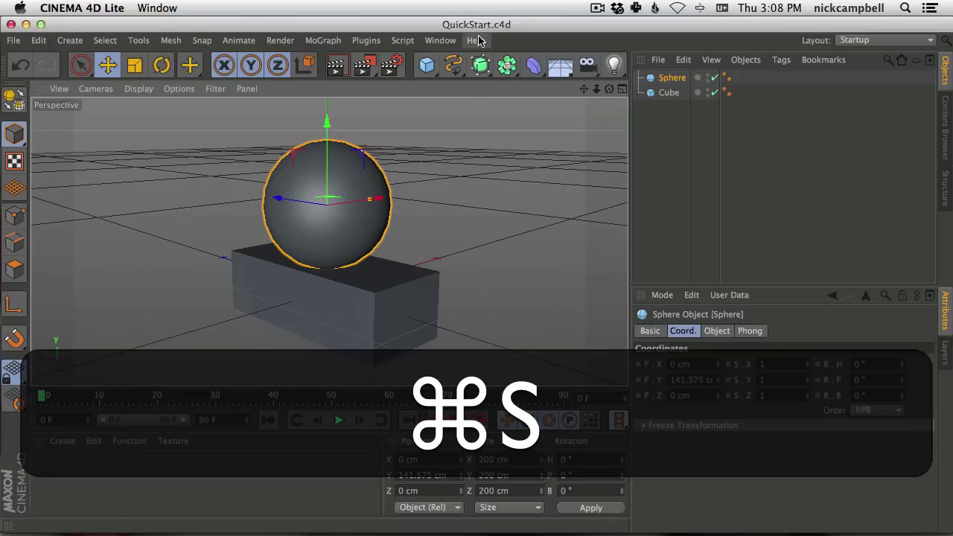
key(super+Tab)
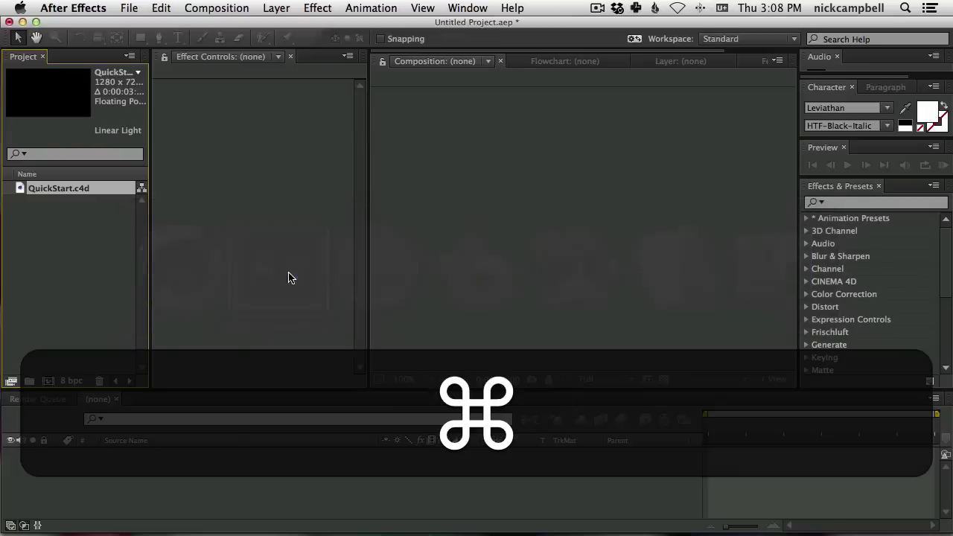
drag(57, 192, 49, 380)
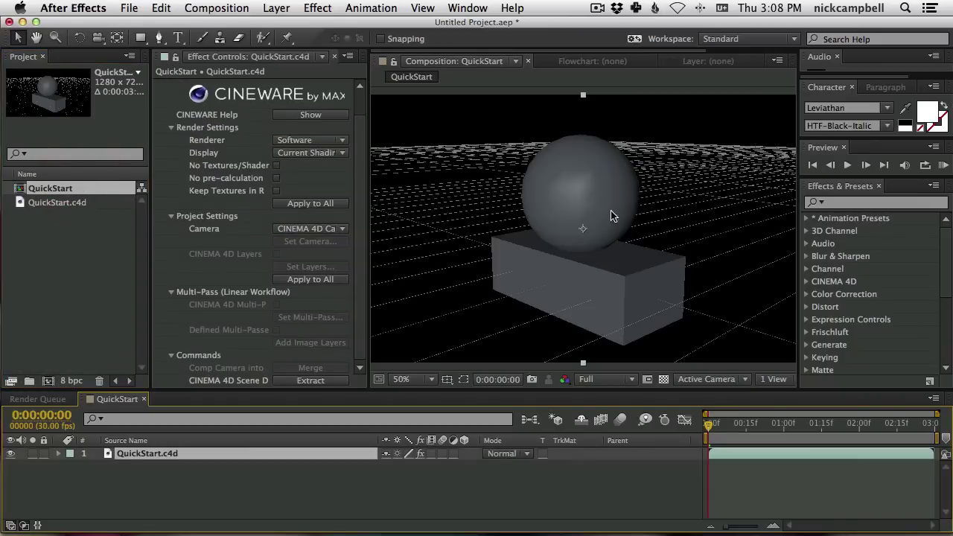
Step: Compare the Cinema 4D Lite viewport with the After Effects composition, and widen the effect controls to show the full CINEWARE settings
key(super+Tab)
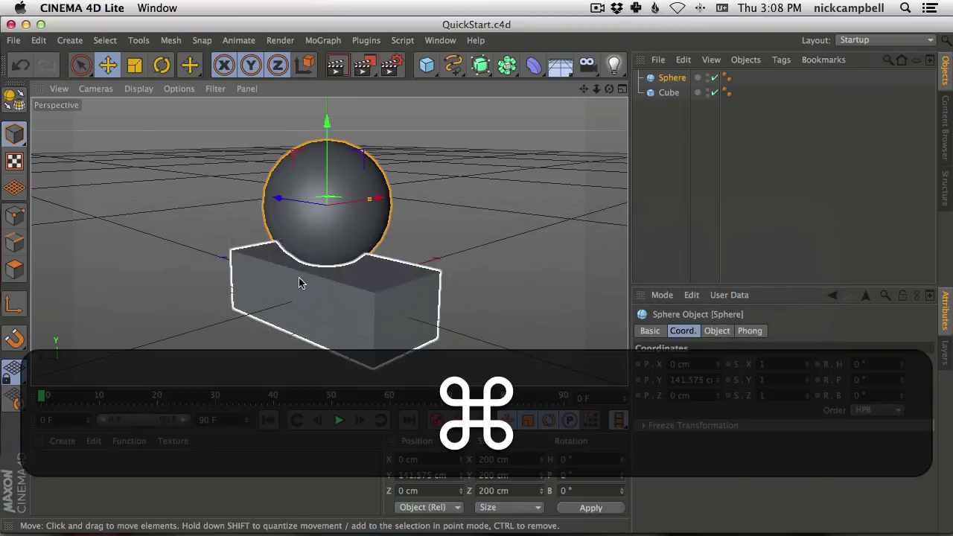
key(super+Tab)
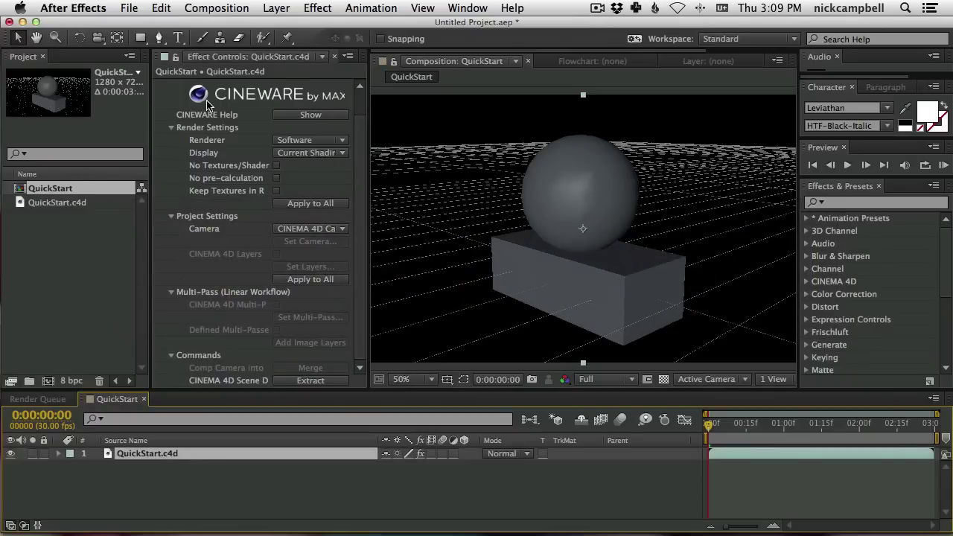
scroll(362, 132, up, 2)
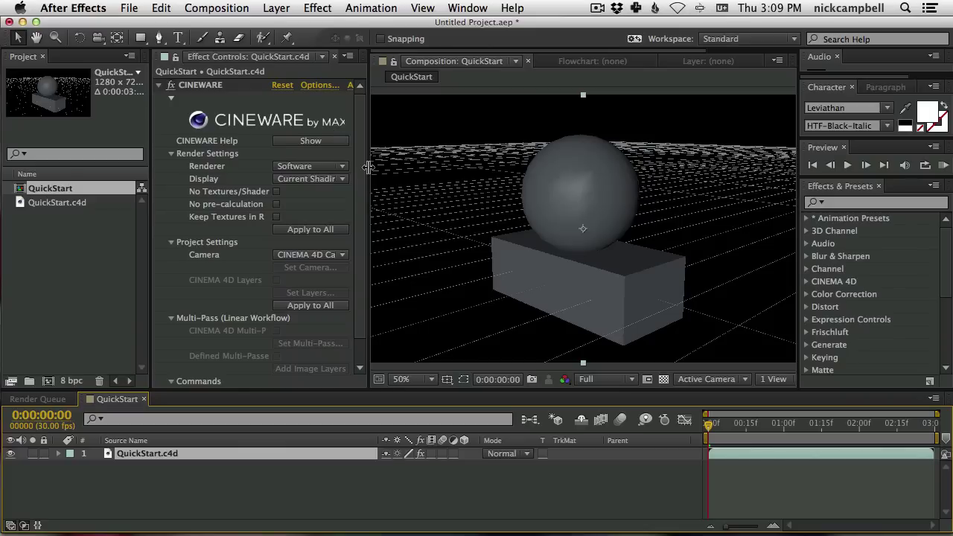
drag(368, 167, 408, 173)
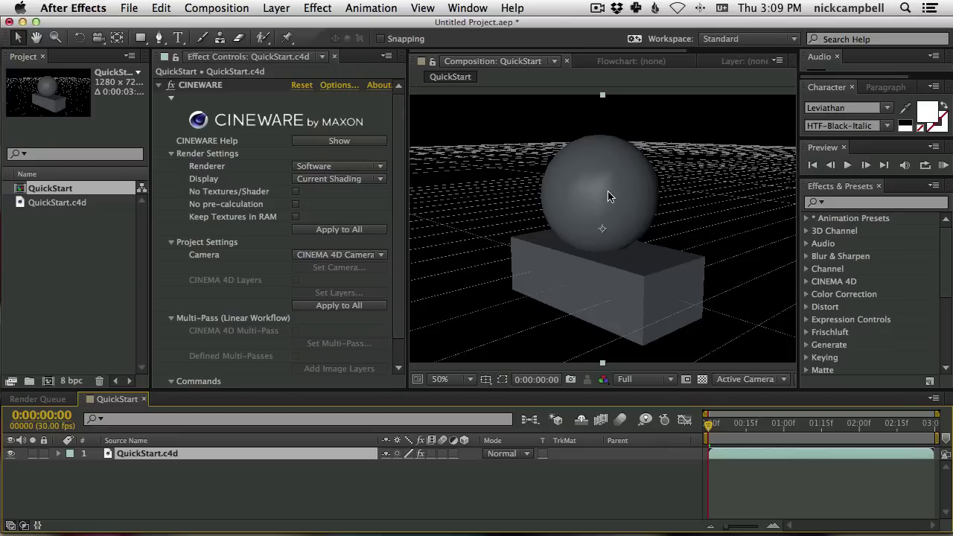
key(super+Tab)
mouse_move(309, 281)
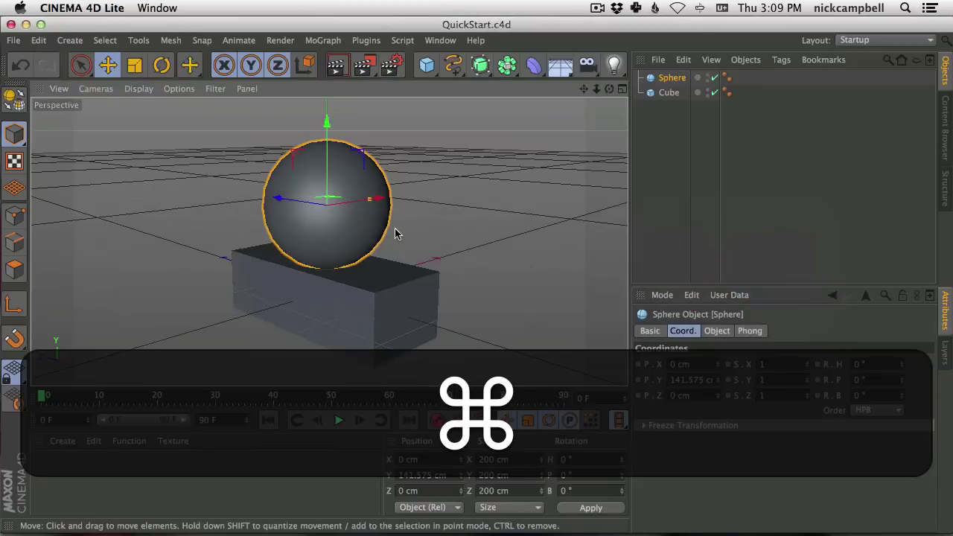
key(super+Tab)
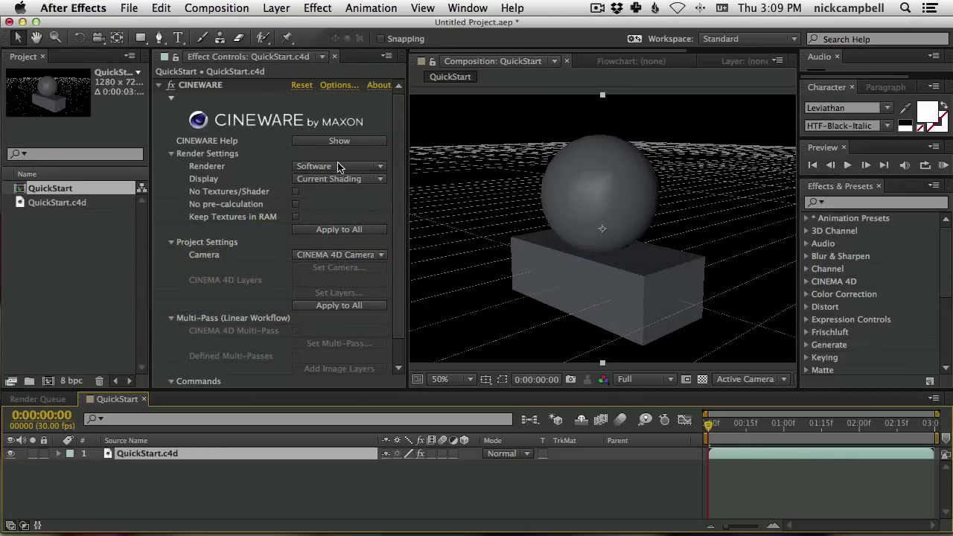
Step: Try Standard (Draft) as the CINEWARE renderer, set it to Standard (Final), and narrow the effect controls again
click(334, 167)
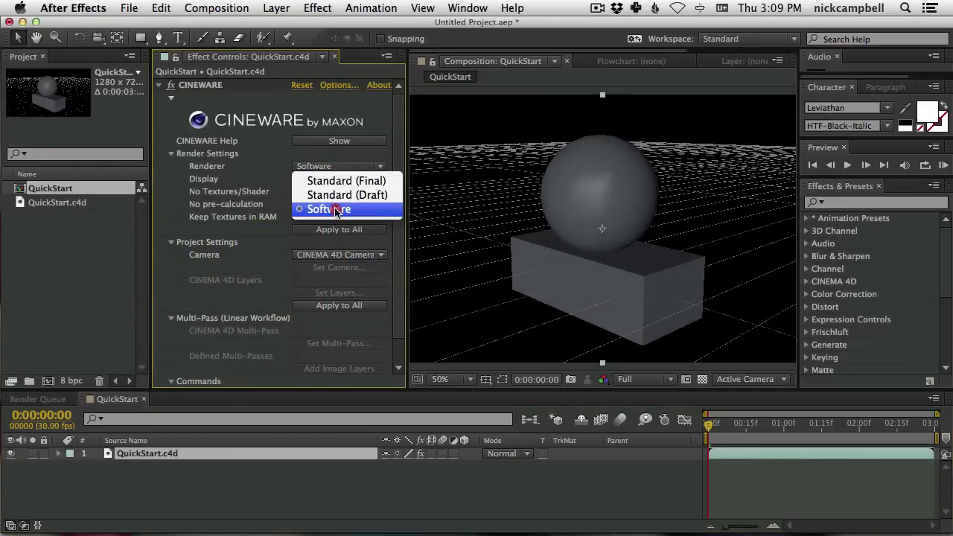
click(336, 198)
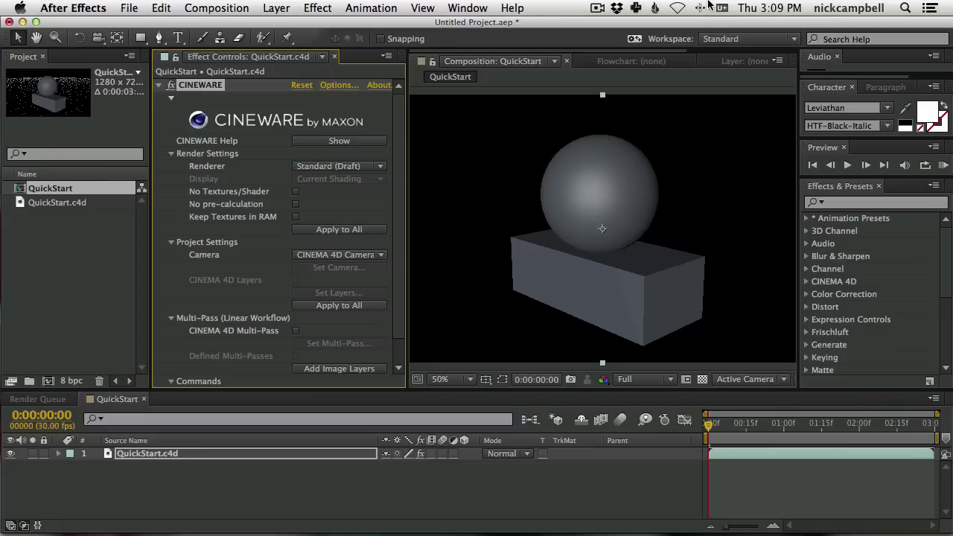
click(361, 166)
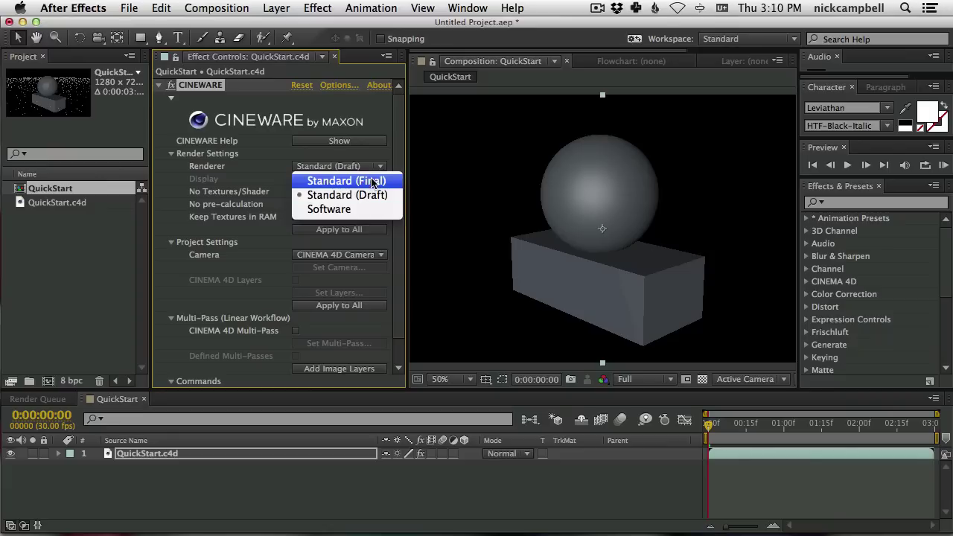
click(372, 183)
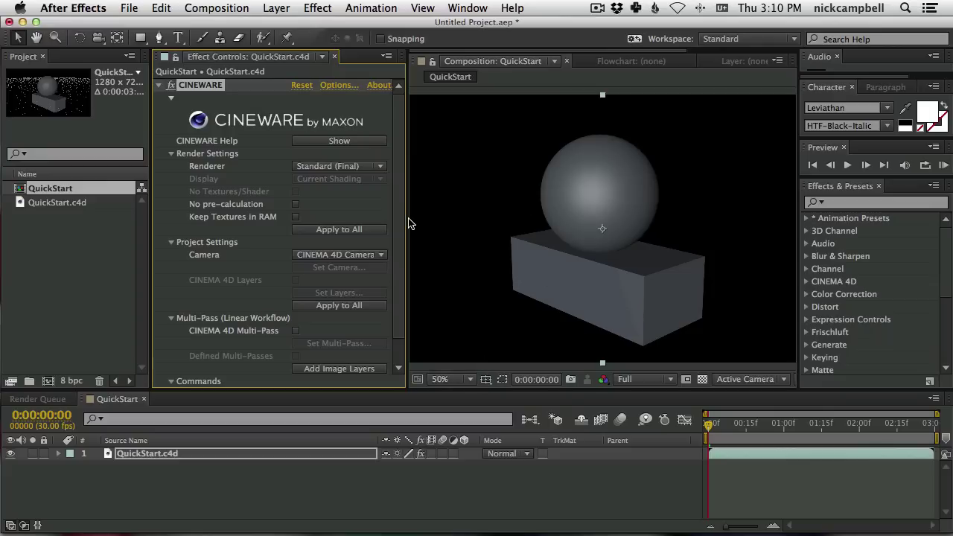
drag(401, 219, 362, 216)
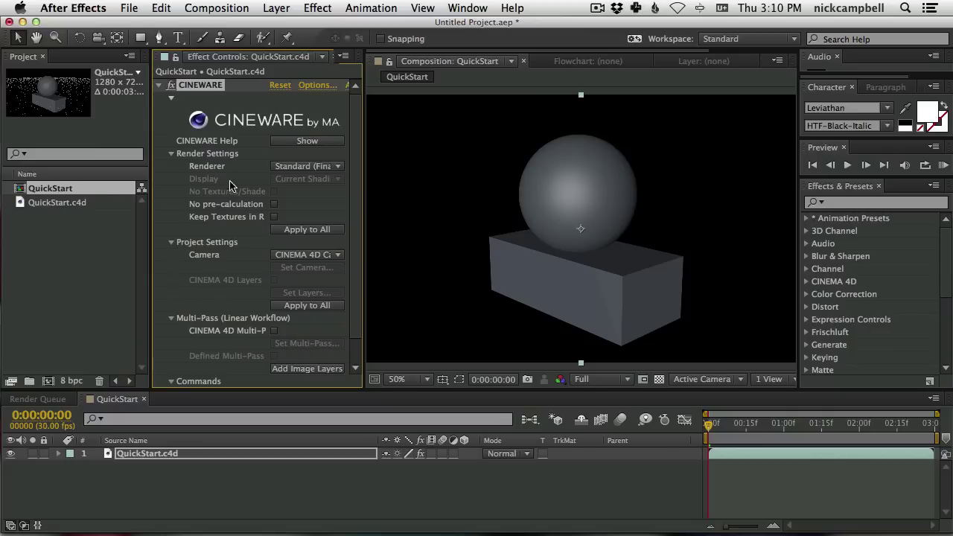
Step: Switch to Cinema 4D Lite, create a new material and apply it to both the sphere and the cube
key(super+Tab)
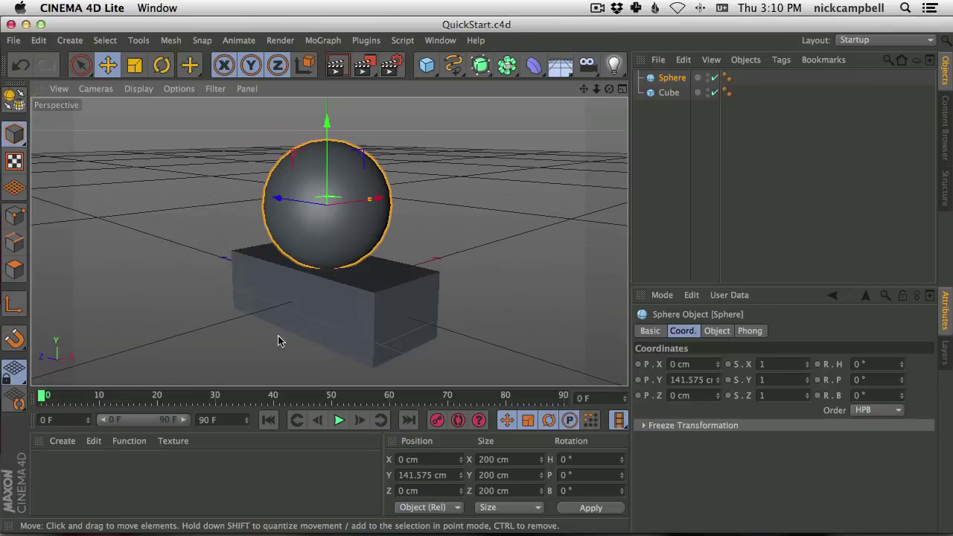
click(63, 440)
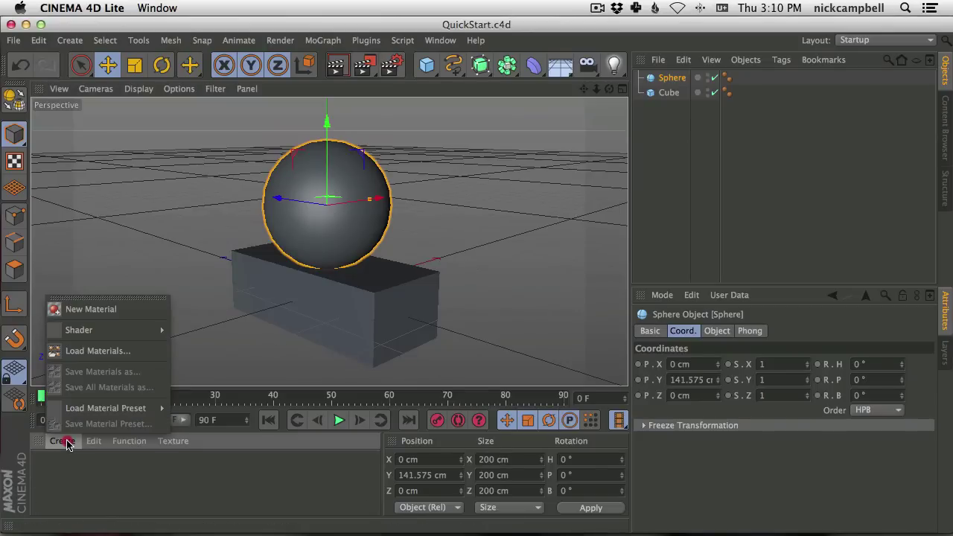
click(81, 304)
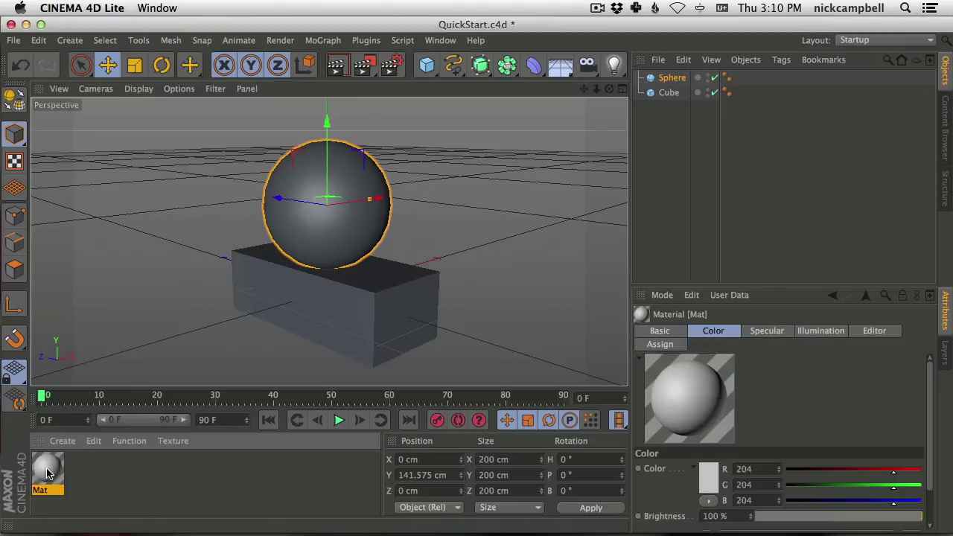
drag(49, 470, 336, 195)
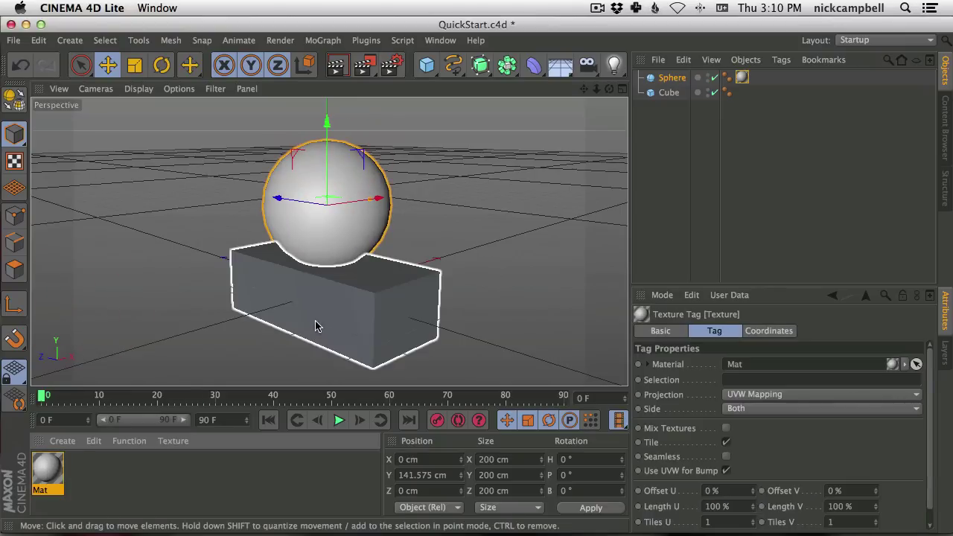
drag(46, 475, 668, 95)
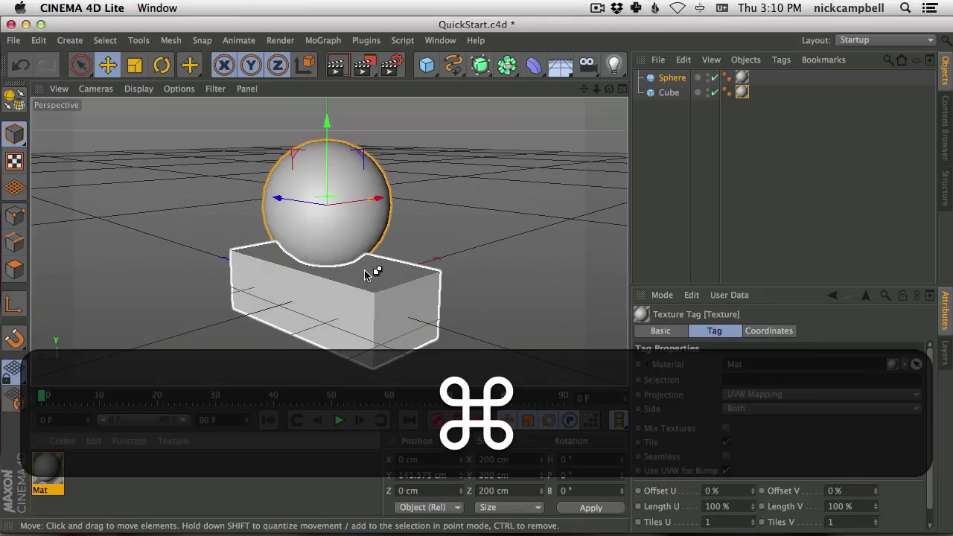
Step: Save the Cinema 4D project, check the updated render in After Effects, and return to Cinema 4D Lite
key(super+s)
key(super+Tab)
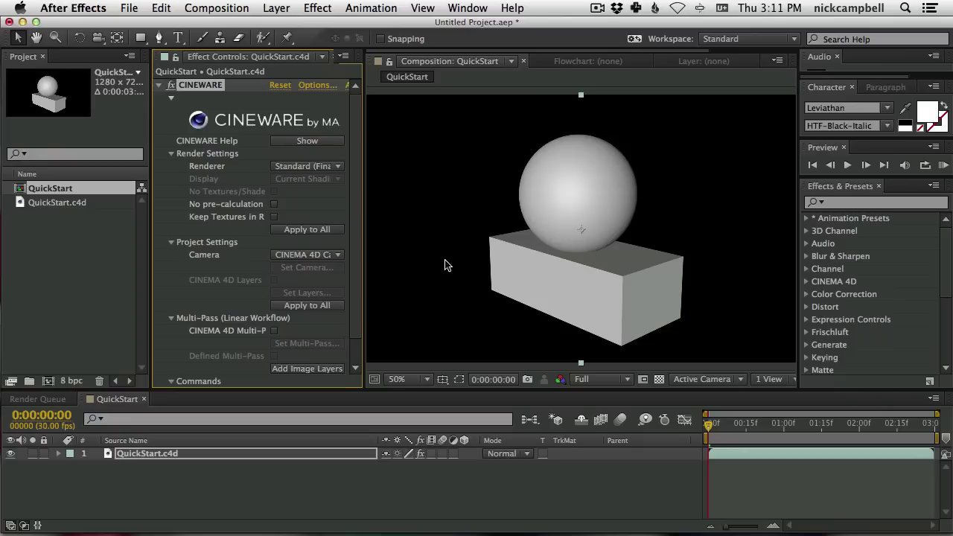
key(super+Tab)
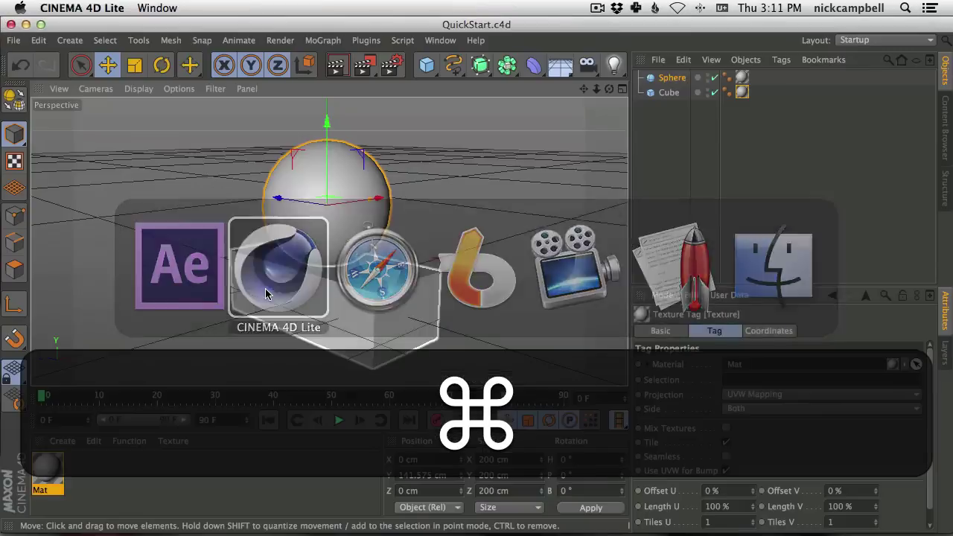
Step: Zoom out and orbit the perspective view, save the project, and compare the new framing in After Effects with Cinema 4D Lite
scroll(361, 259, down, 6)
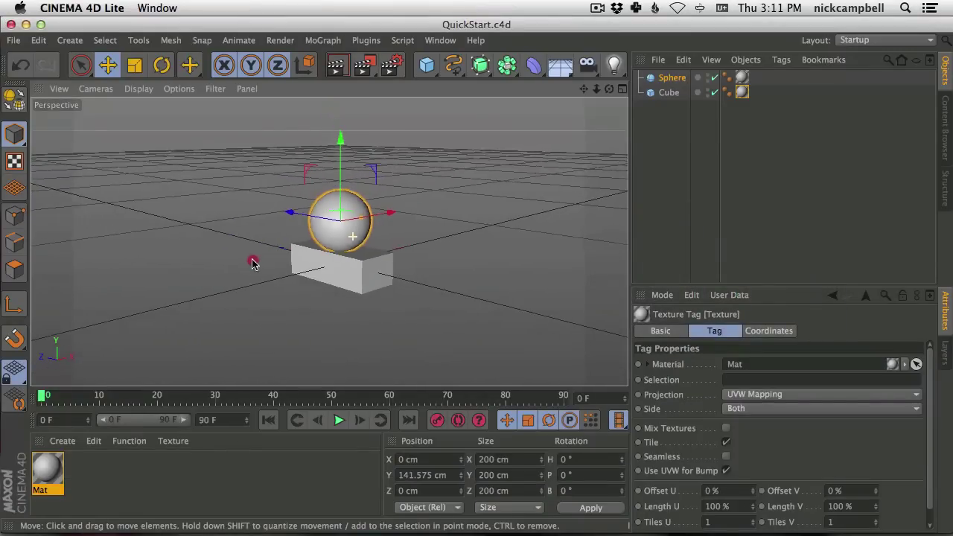
alt+drag(343, 227, 52, 192)
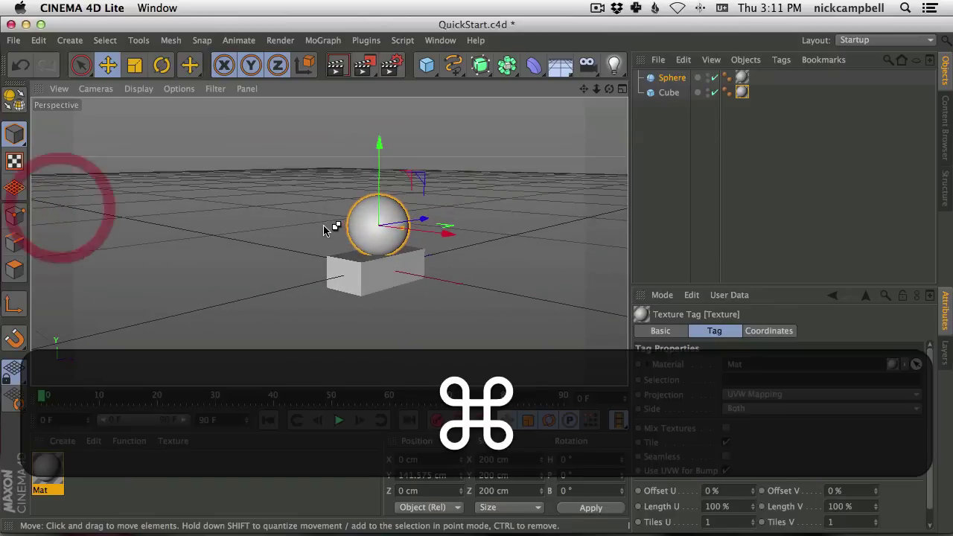
key(super+Tab)
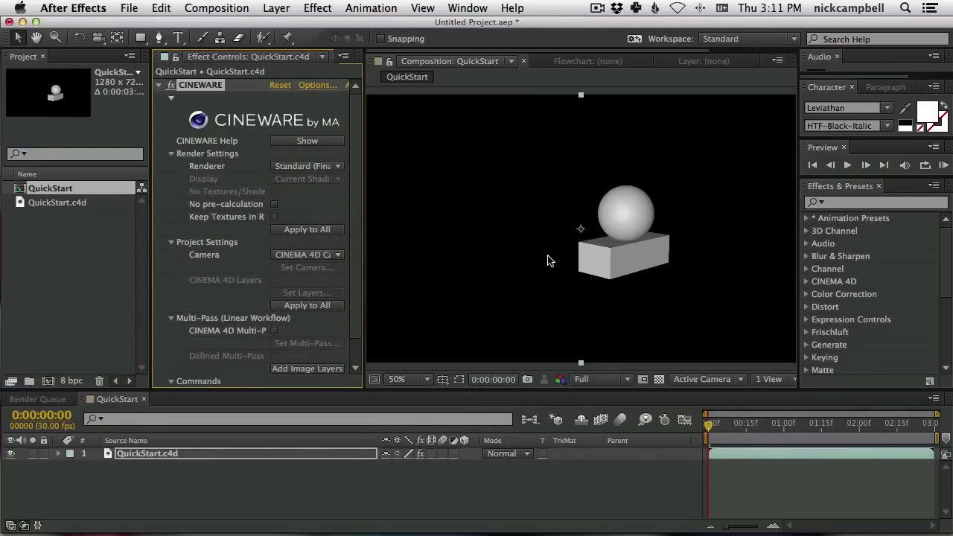
key(super+Tab)
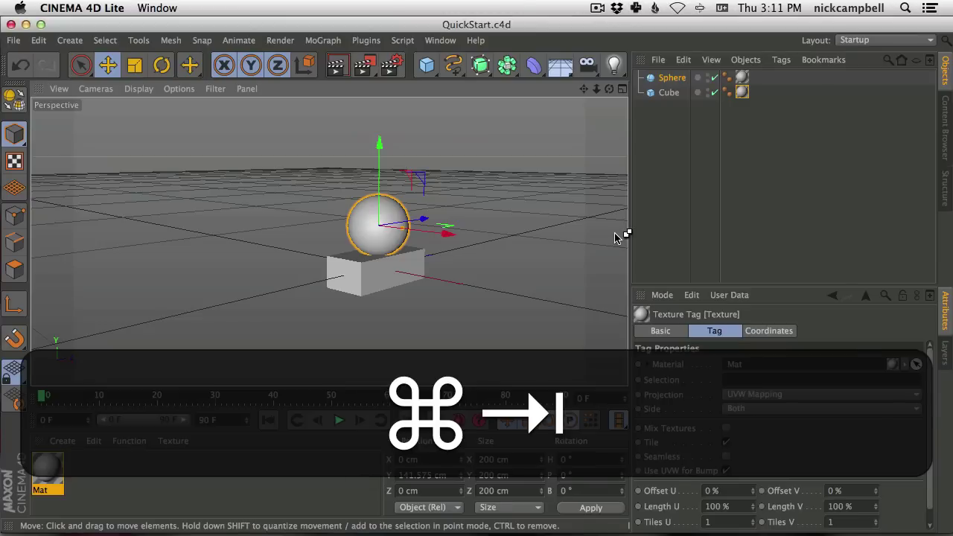
key(super+Tab)
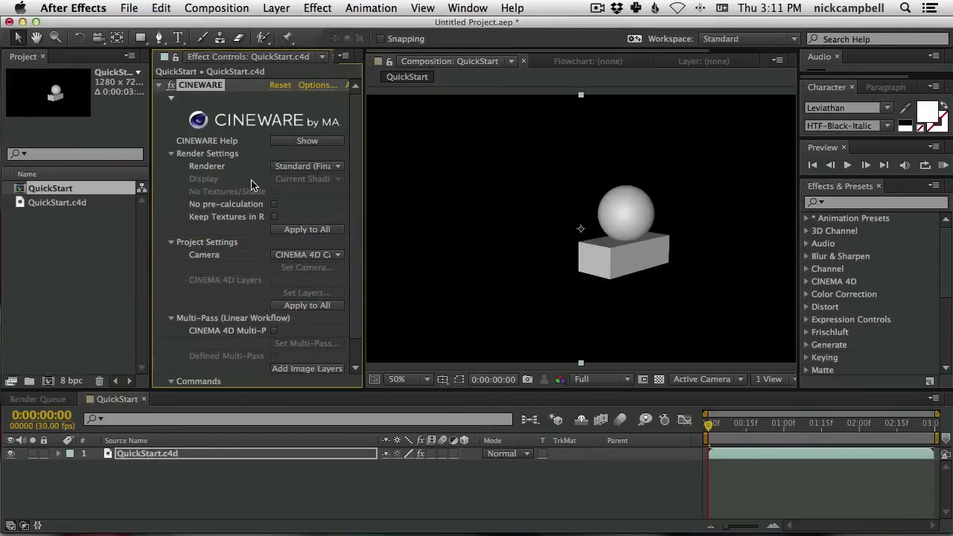
key(super+Tab)
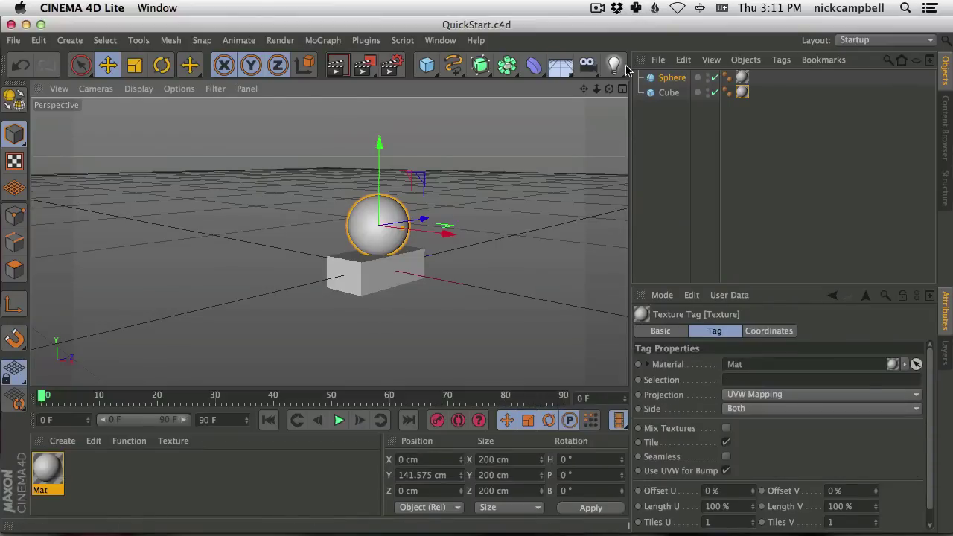
Step: Move the perspective view in close on the sphere and box, save, and check the framing in After Effects before returning
alt+drag(372, 271, 327, 258)
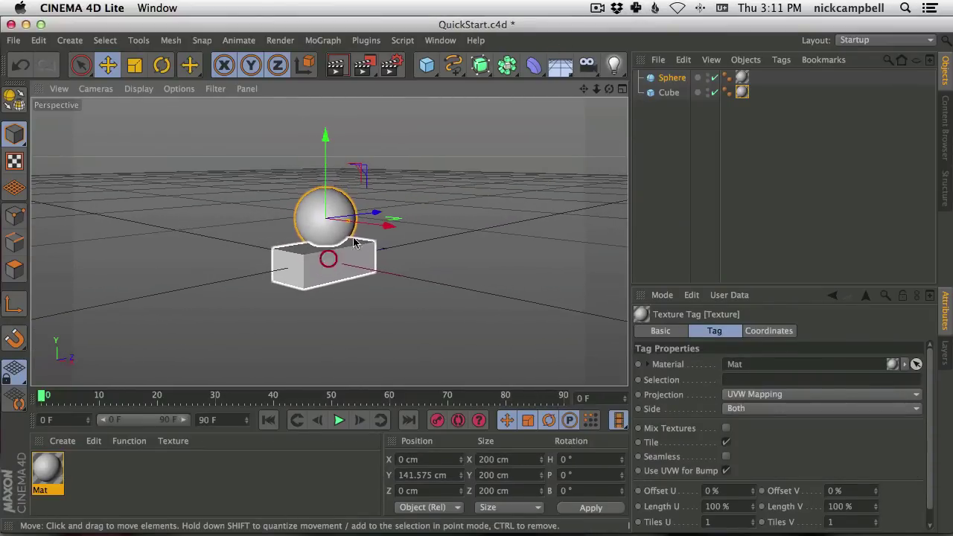
alt+right_drag(354, 247, 503, 206)
key(super+Tab)
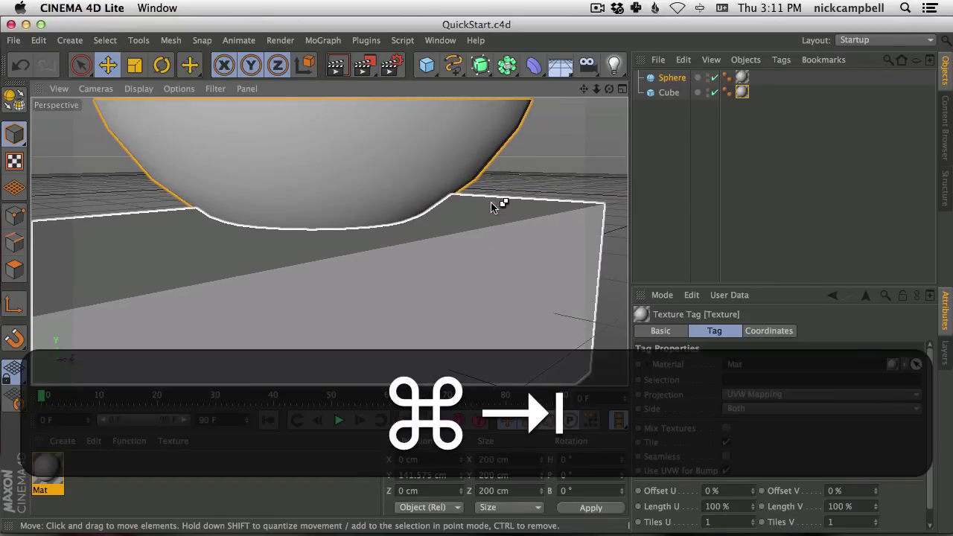
key(super+Tab)
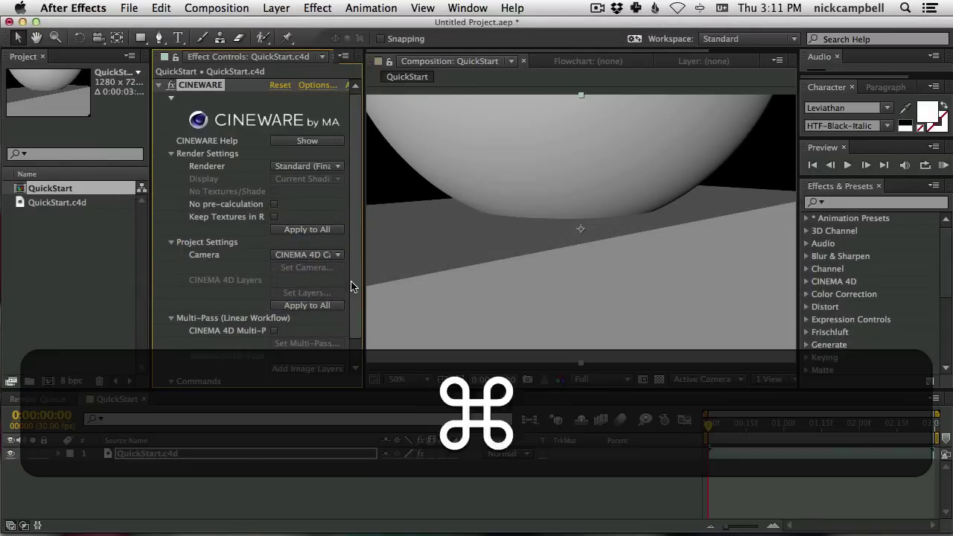
key(super+Tab)
key(super+Tab)
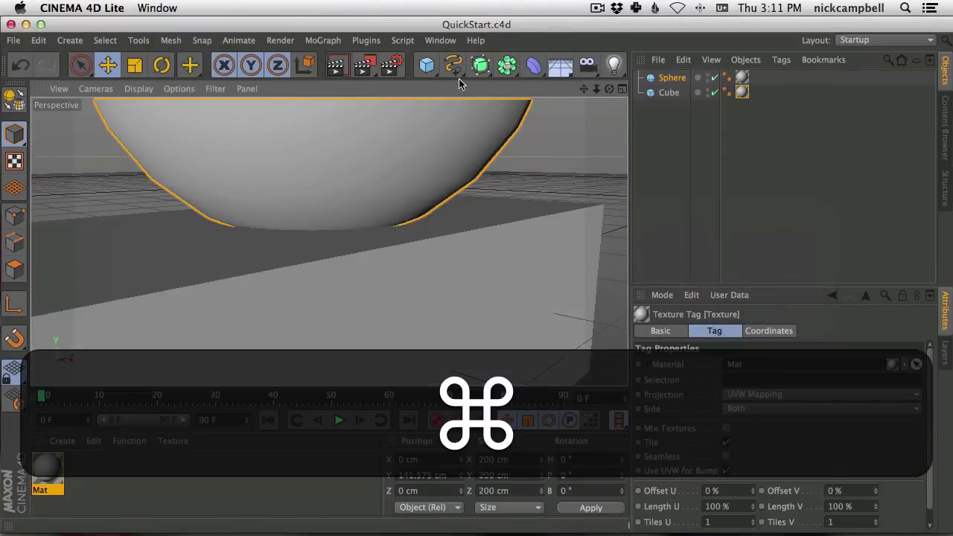
Step: Frame the whole sphere and box in the perspective view, add a camera from that view and look through it
alt+right_drag(397, 228, 301, 257)
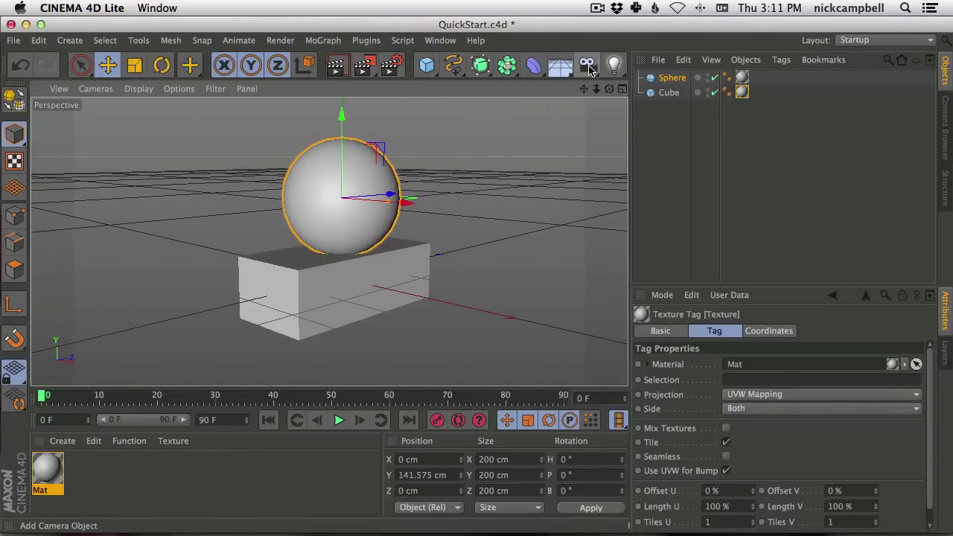
drag(587, 68, 631, 85)
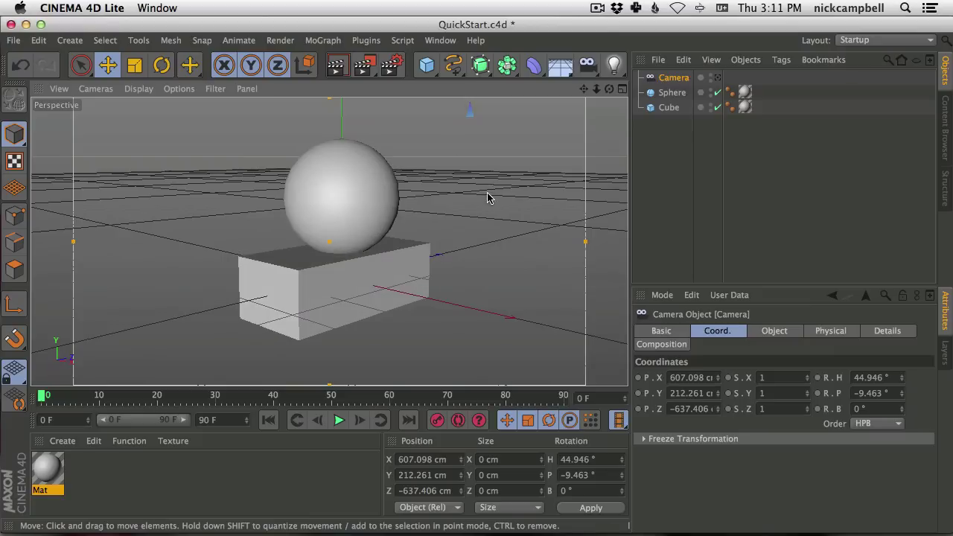
click(717, 80)
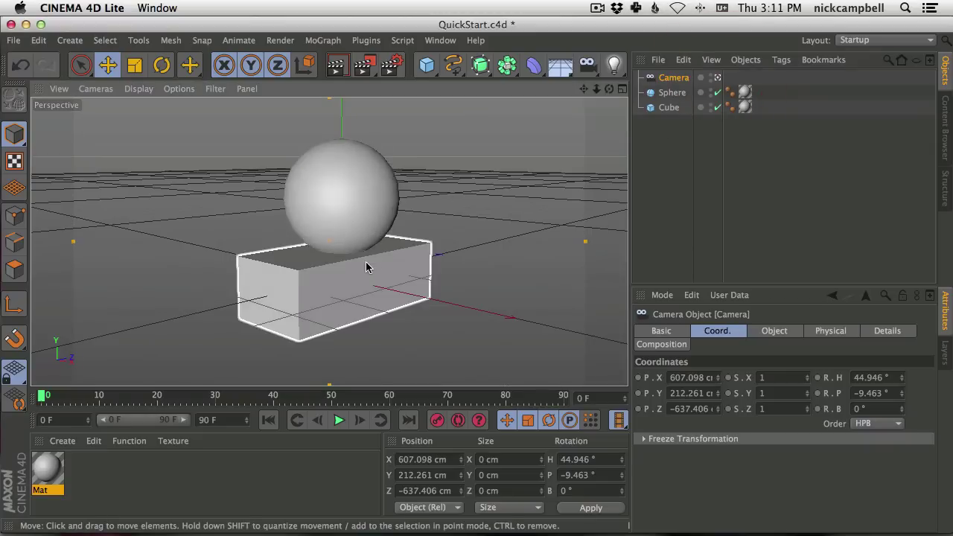
Step: Pull the active camera back and orbit it to about X 770, Y 285, Z -1033 cm
scroll(350, 270, down, 3)
alt+drag(332, 276, 374, 250)
mouse_move(351, 259)
alt+right_down()
mouse_move(336, 260)
mouse_move(351, 251)
alt+right_up()
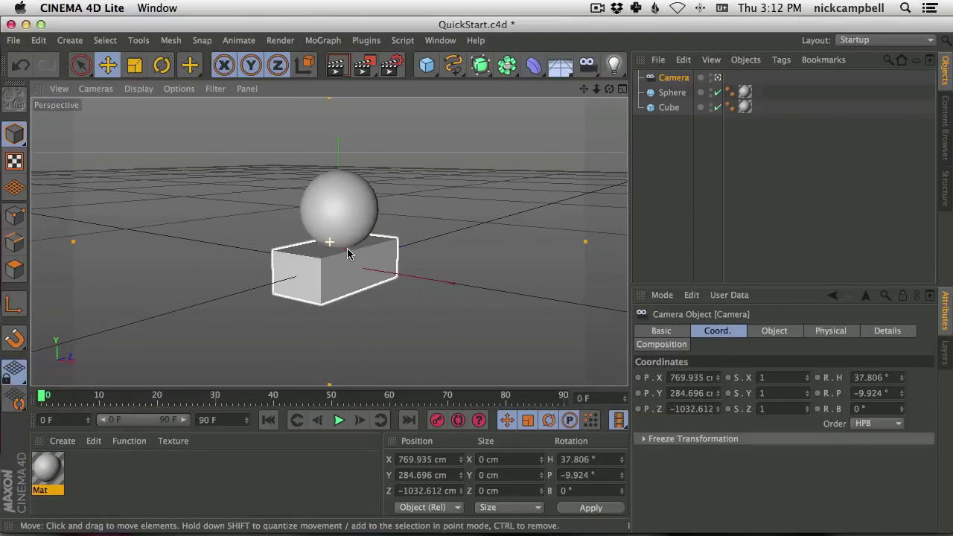
Step: Add a torus around the box and reshape it to about 650 cm wide and 60 cm thick
drag(426, 65, 479, 138)
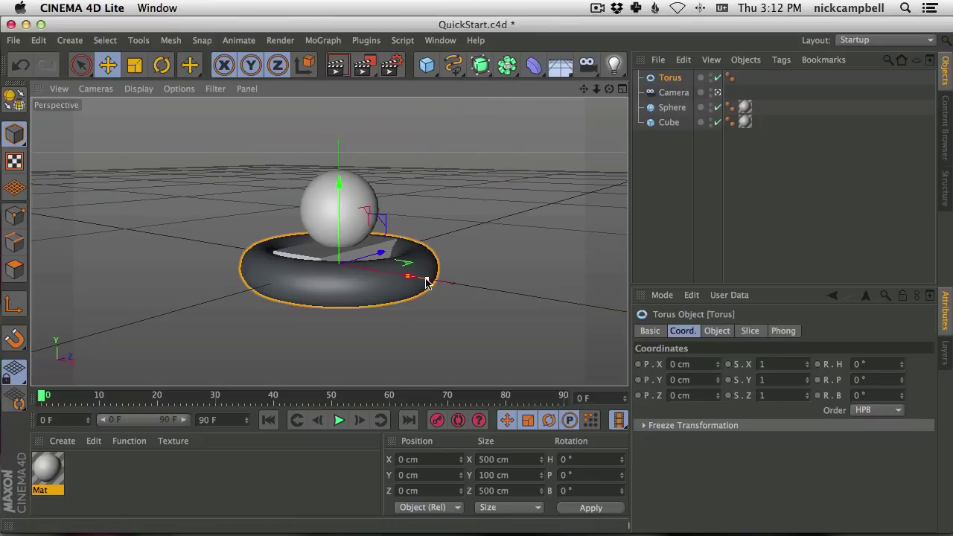
mouse_move(438, 283)
mouse_down()
mouse_move(484, 291)
mouse_move(448, 286)
mouse_up()
Step: Create a new material and set its color to a blue of R 50, G 102, B 176
click(63, 440)
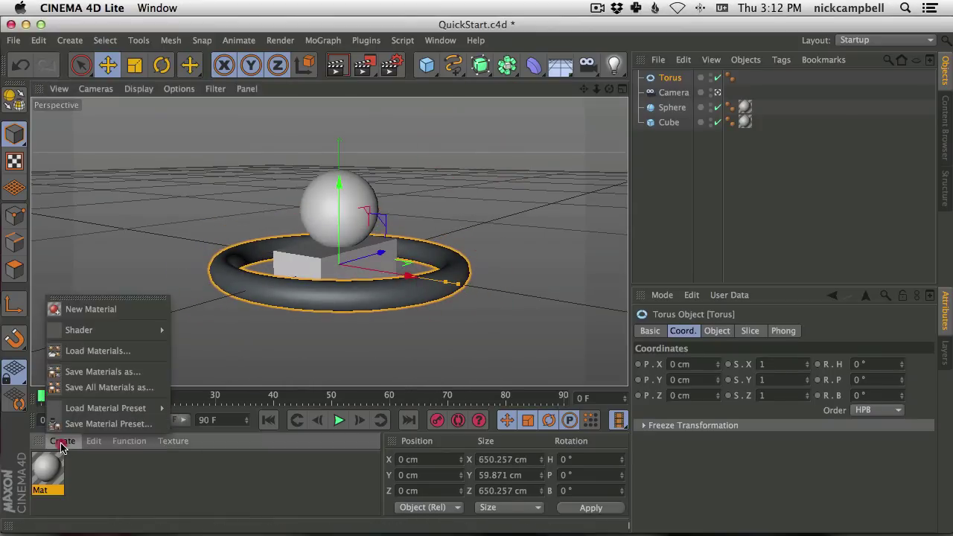
click(89, 306)
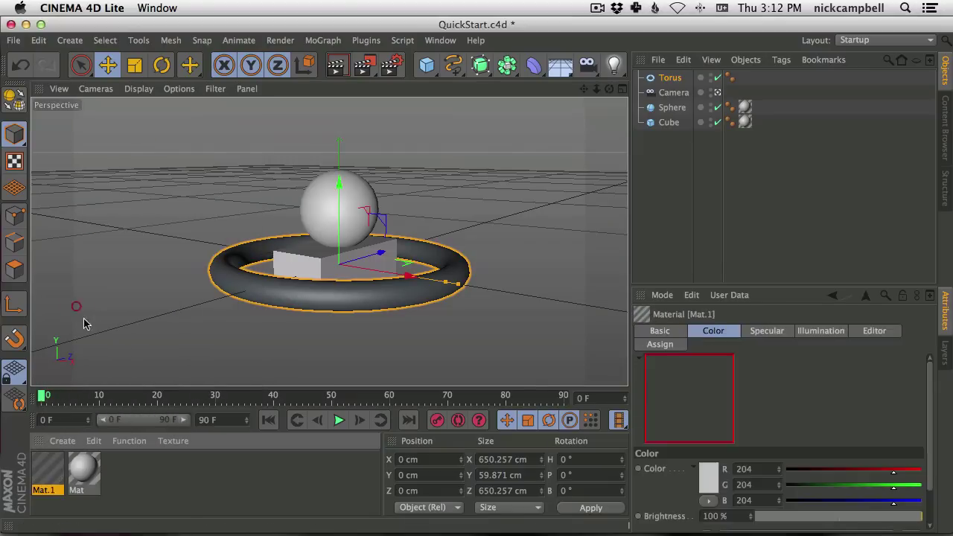
double_click(46, 467)
click(510, 186)
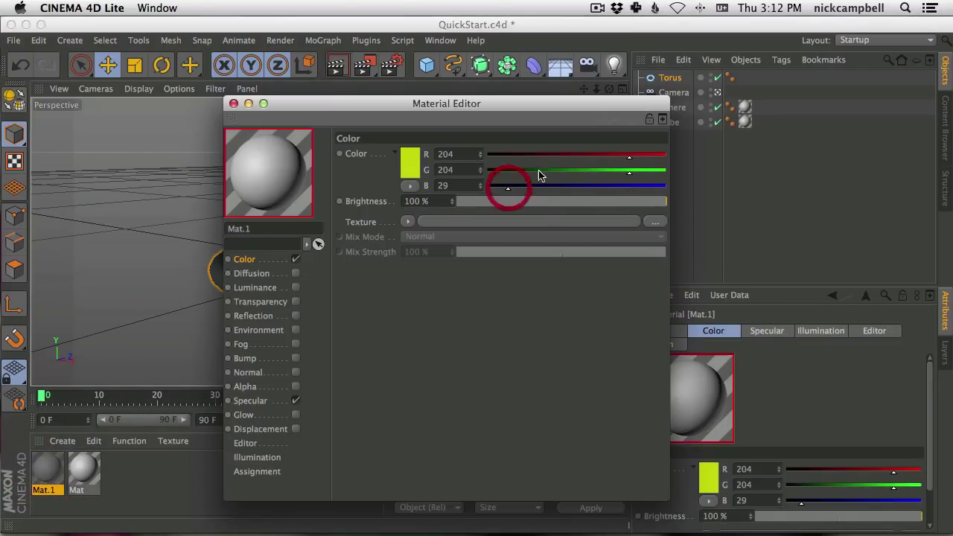
click(521, 155)
click(559, 169)
click(609, 186)
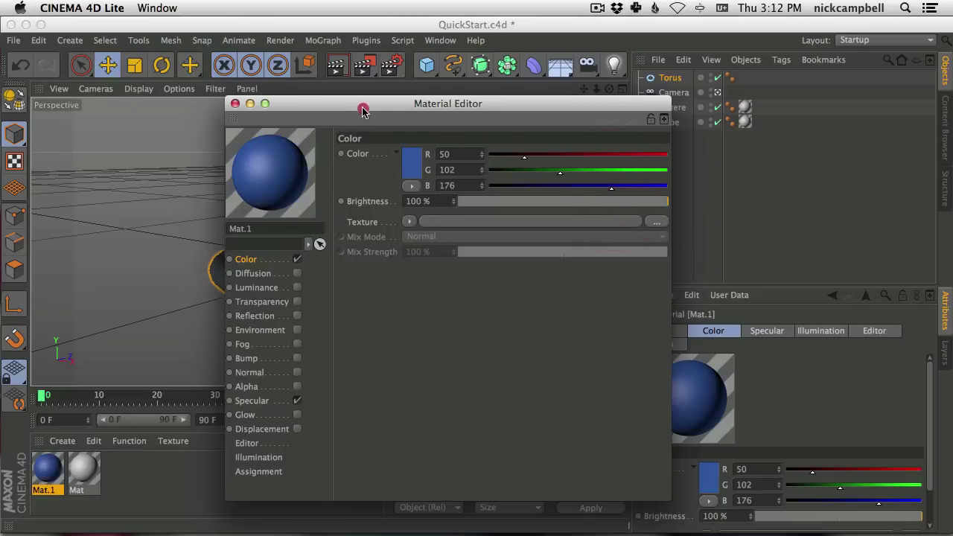
Step: Apply the blue material to the torus and close the material editor
drag(361, 107, 388, 333)
click(420, 296)
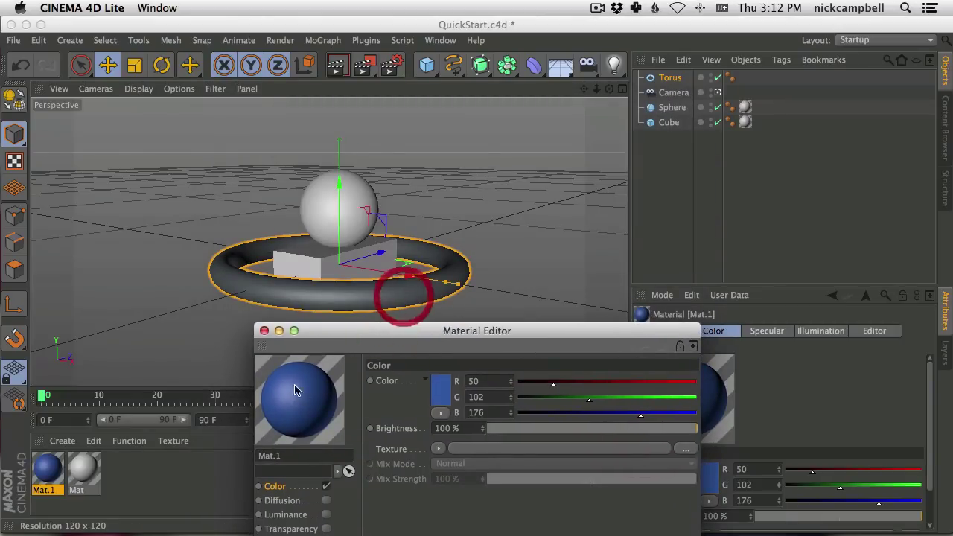
drag(47, 467, 290, 296)
click(263, 331)
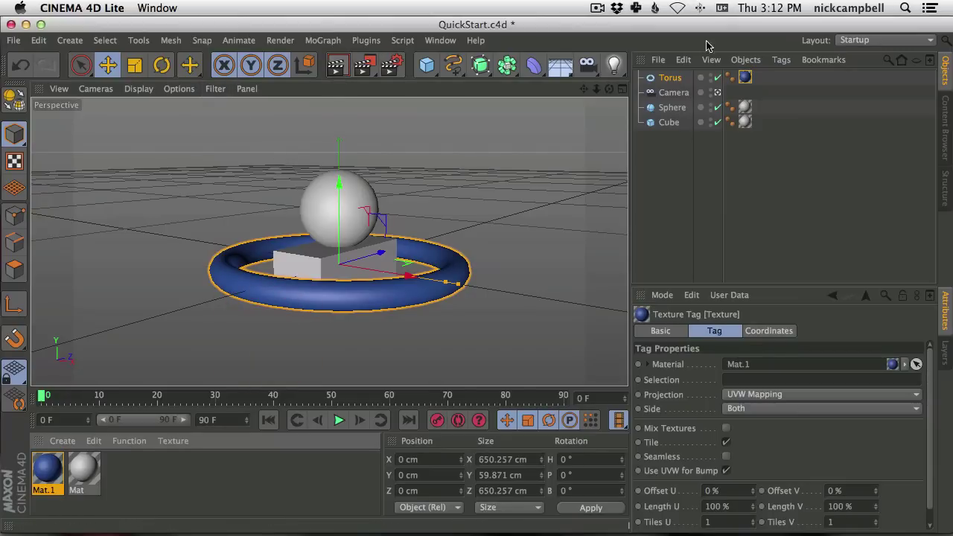
Step: Orbit the active camera to a high view at about X 582, Y 1125, Z -421 cm and rename it Top Down
click(674, 93)
alt+drag(355, 251, 293, 258)
alt+drag(351, 240, 358, 227)
double_click(673, 92)
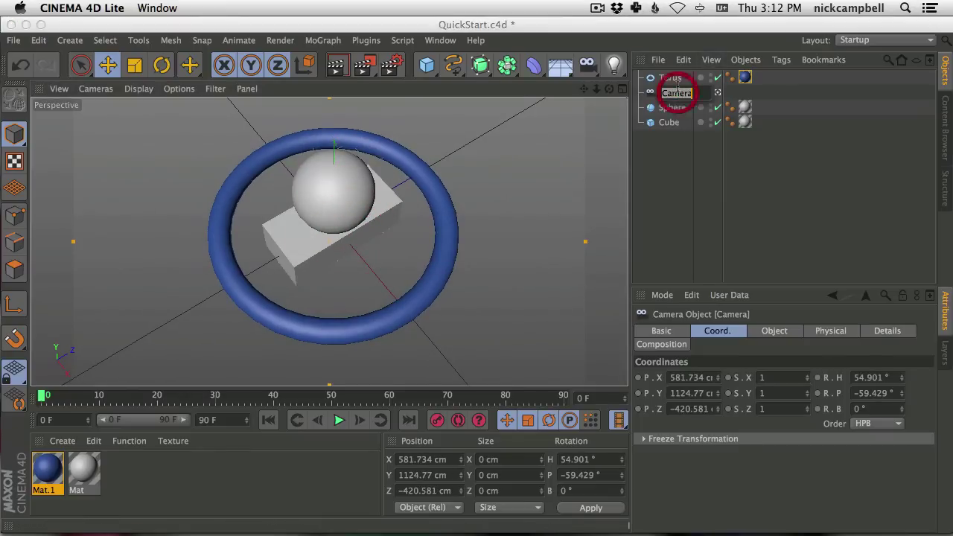
text(Top Down)
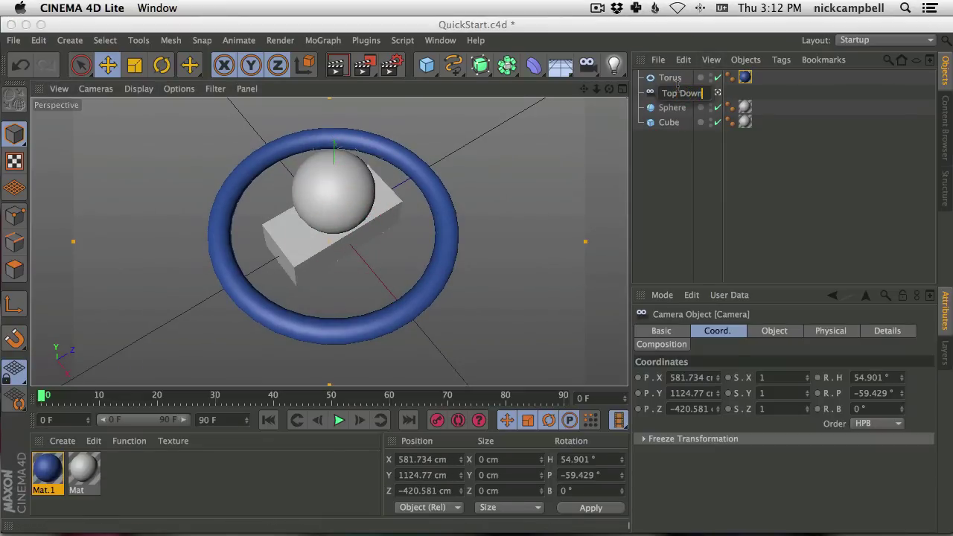
key(Return)
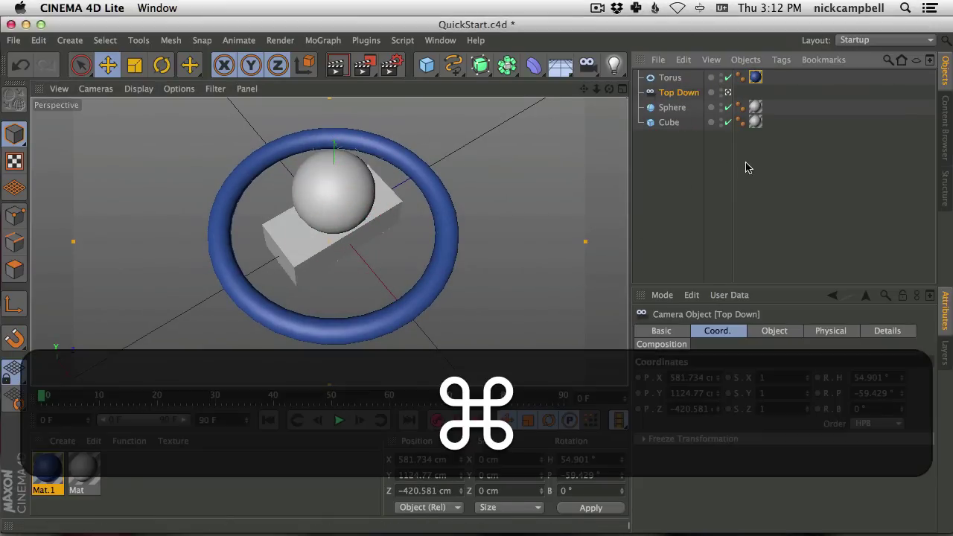
Step: Save the scene and check the top-down view in After Effects before returning to Cinema 4D
key(super+s)
key(super+Tab)
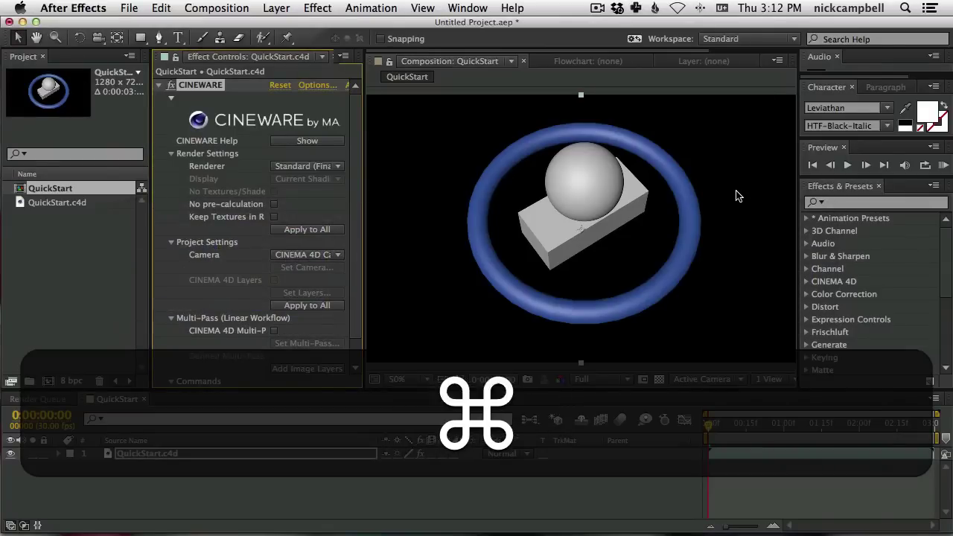
key(super+Tab)
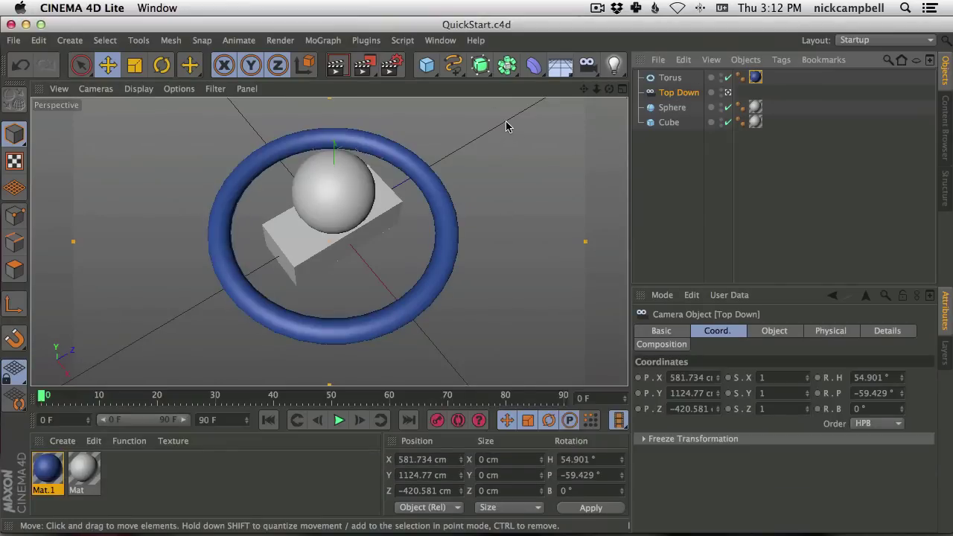
Step: Add a second camera from the current view and rename it Front
click(673, 94)
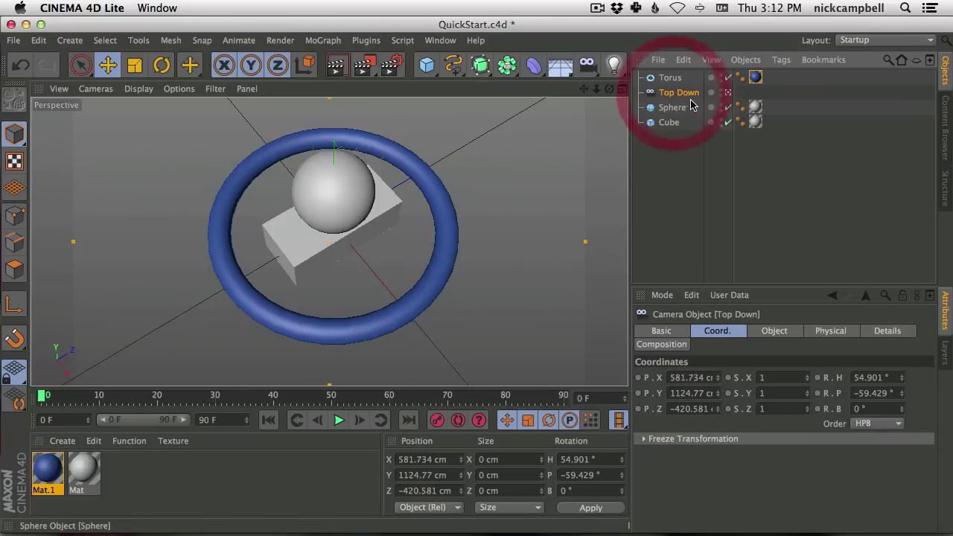
key(super+c)
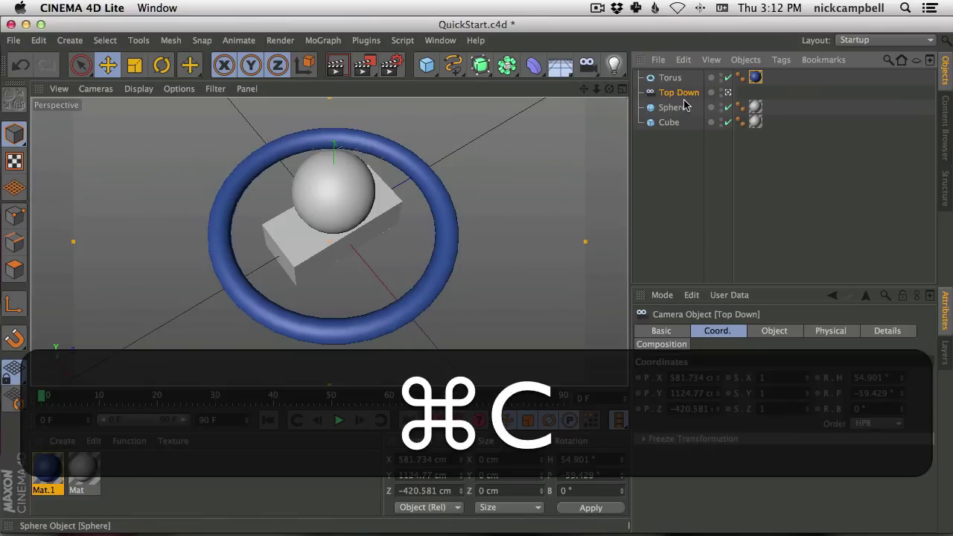
click(588, 66)
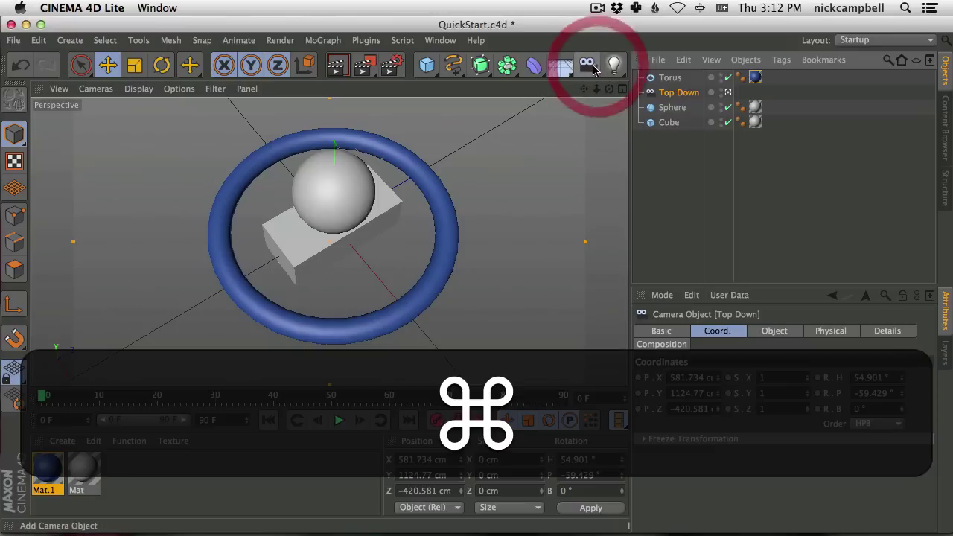
click(588, 65)
double_click(679, 77)
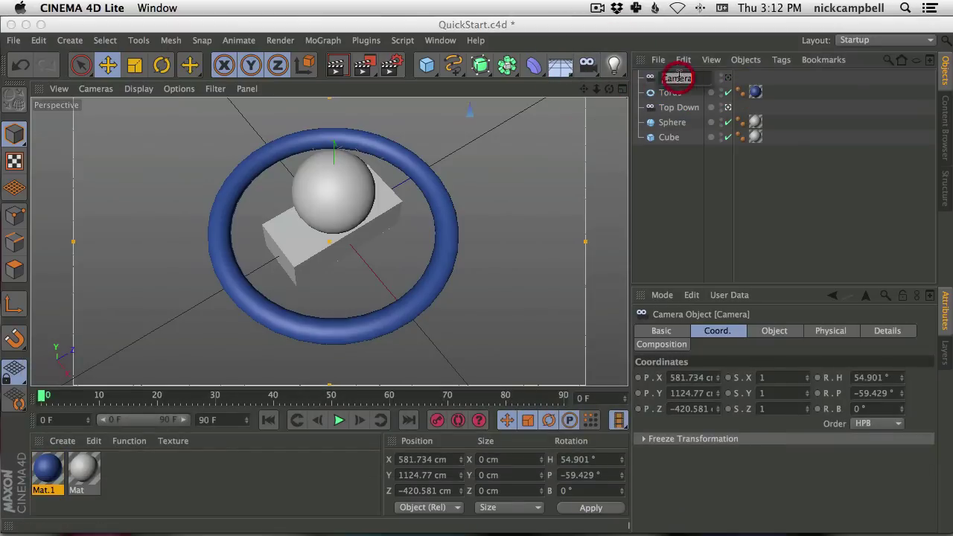
text(Front)
key(Return)
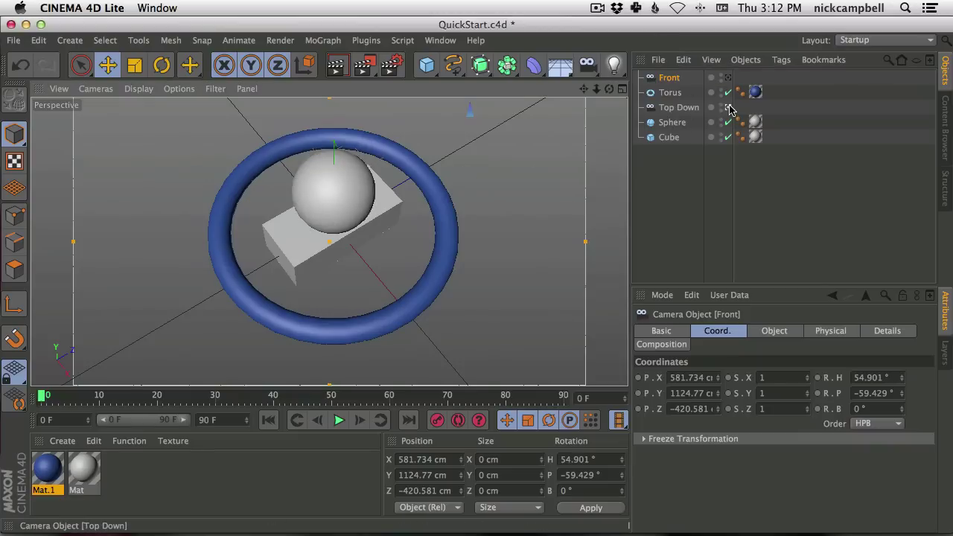
Step: Switch the viewport back and forth between the Front and Top Down cameras, leaving Front active
click(728, 77)
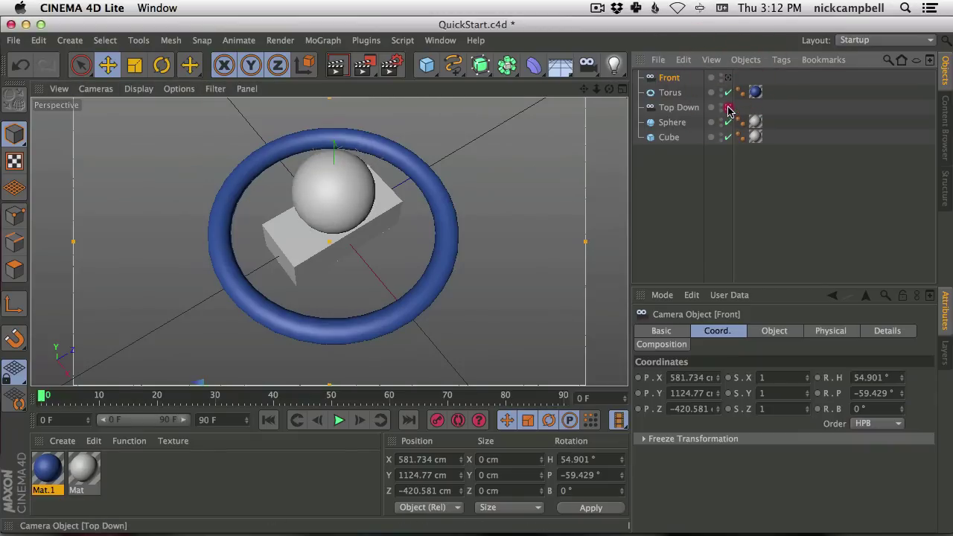
click(728, 107)
click(728, 78)
click(728, 107)
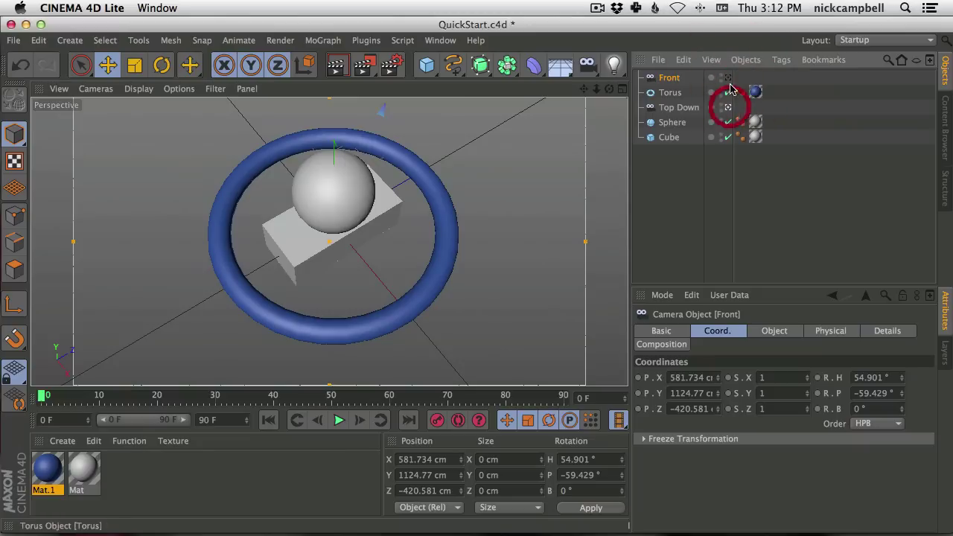
click(728, 78)
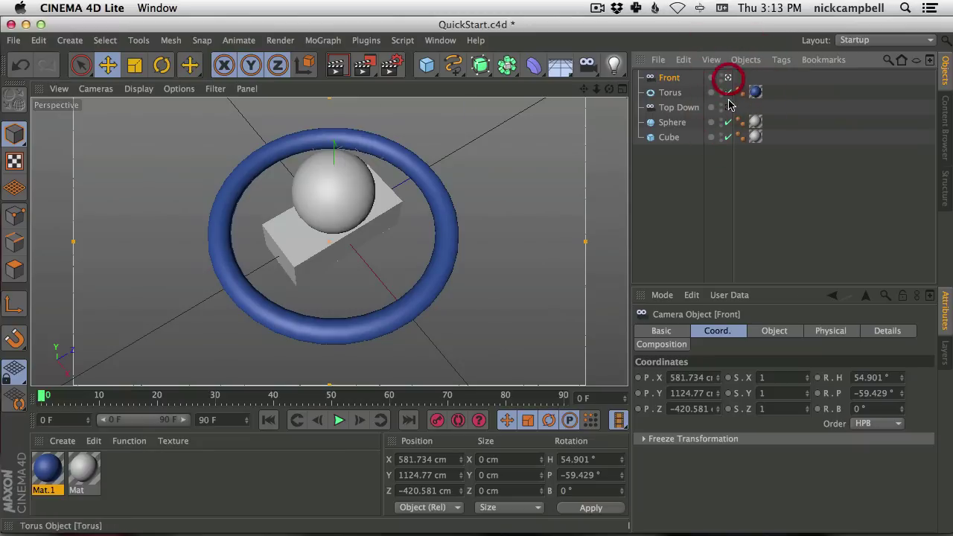
click(728, 108)
click(728, 77)
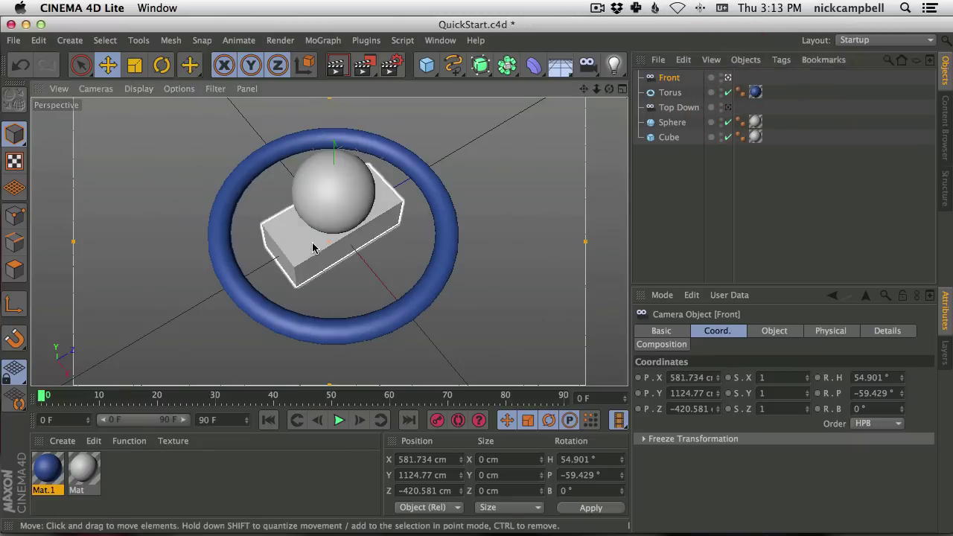
Step: Move the Front camera to a low frontal view at about X -49, Y 57, Z -760 cm and save the scene
click(508, 63)
drag(372, 206, 336, 238)
key(super+s)
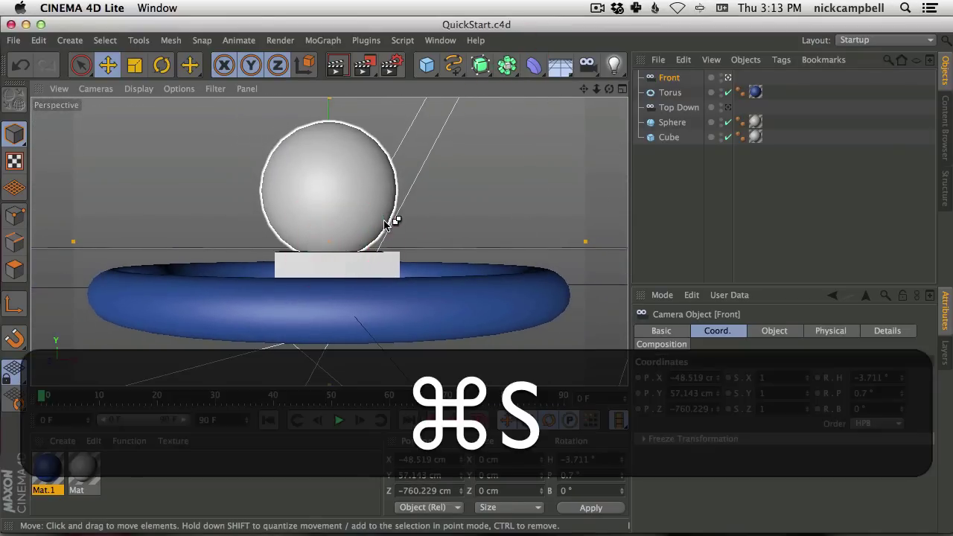
Step: Switch to After Effects, check the front view and CINEWARE's camera options, and compare with the active camera in Cinema 4D
key(super+Tab)
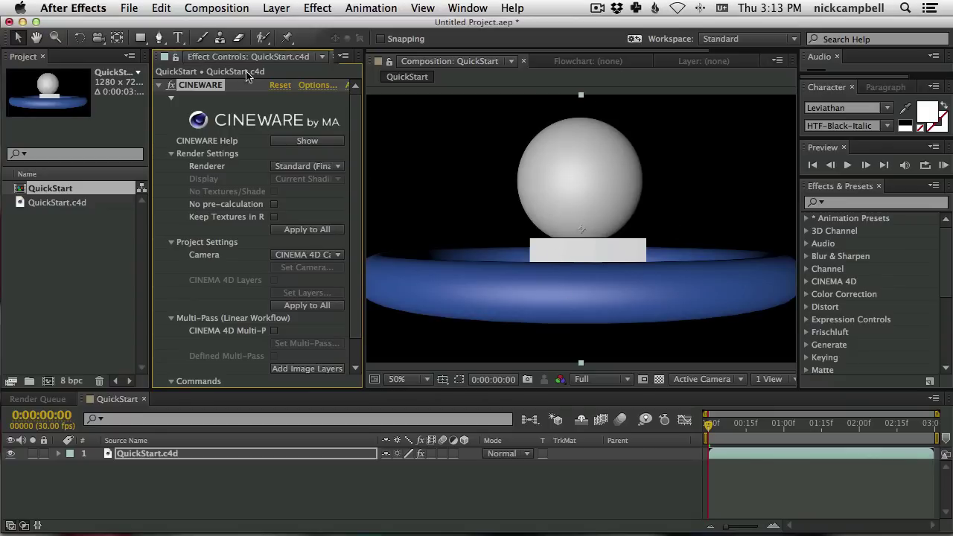
click(296, 254)
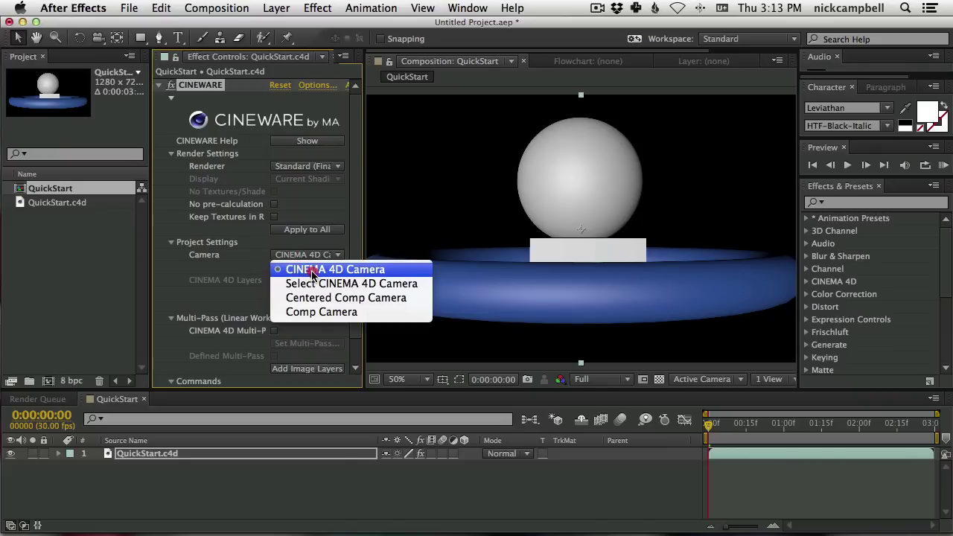
click(311, 270)
key(super+Tab)
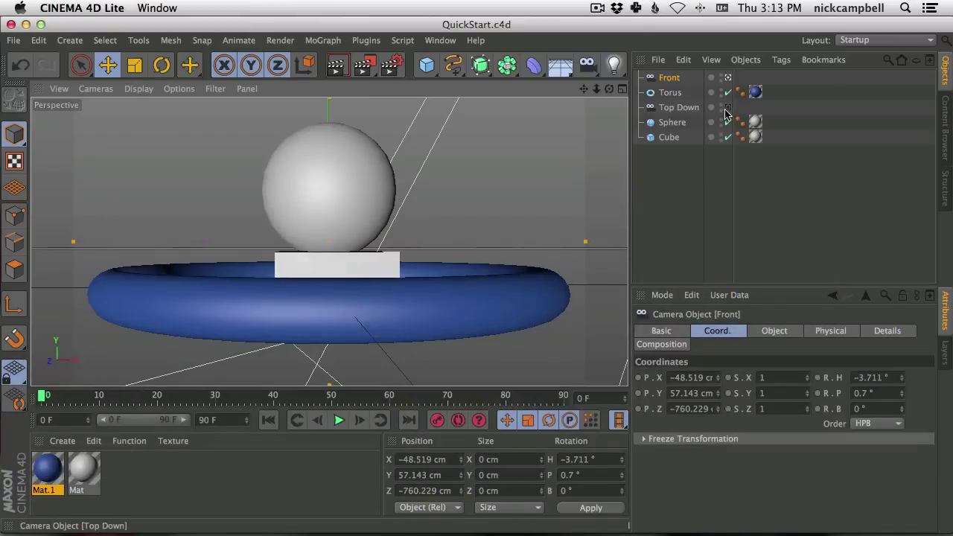
key(super+Tab)
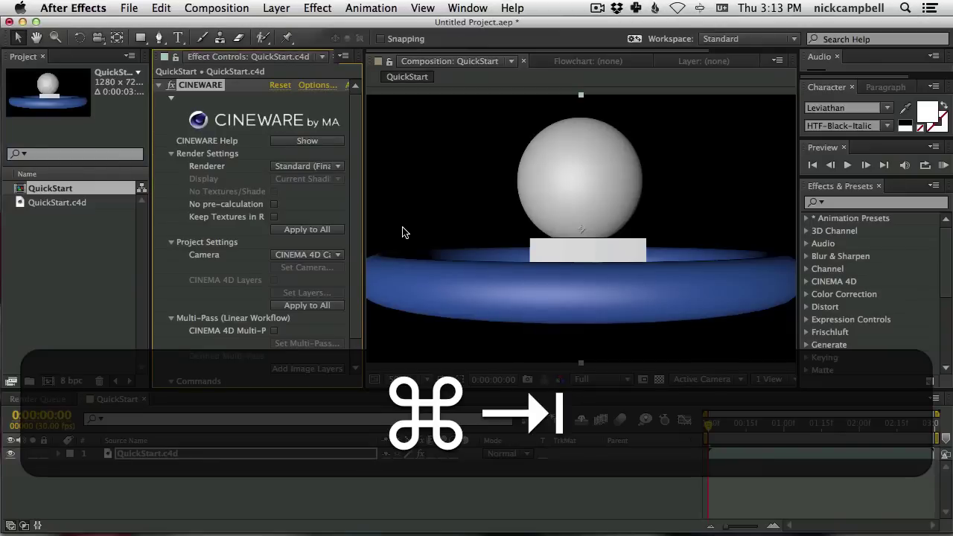
Step: Set the CINEWARE camera source to Select CINEMA 4D Camera and choose the Top Down camera
click(304, 256)
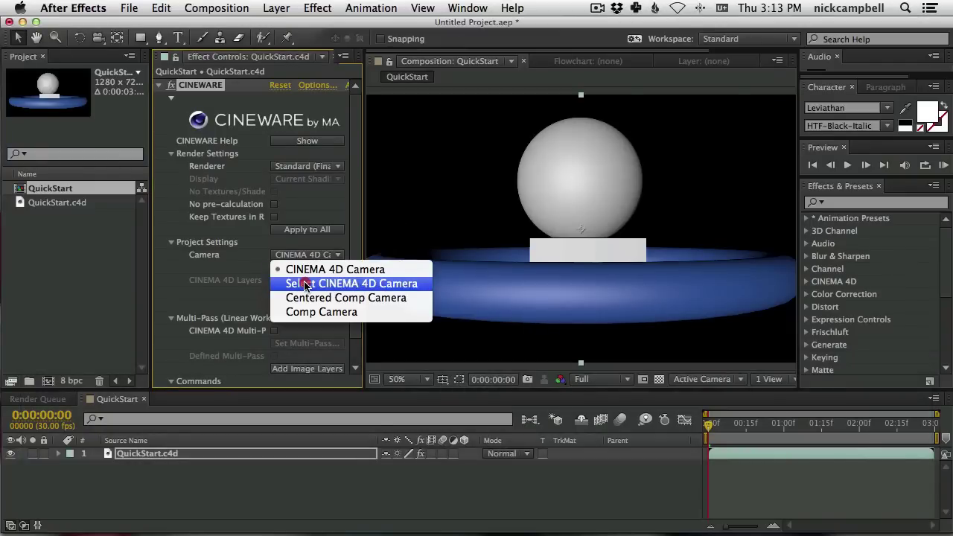
click(305, 284)
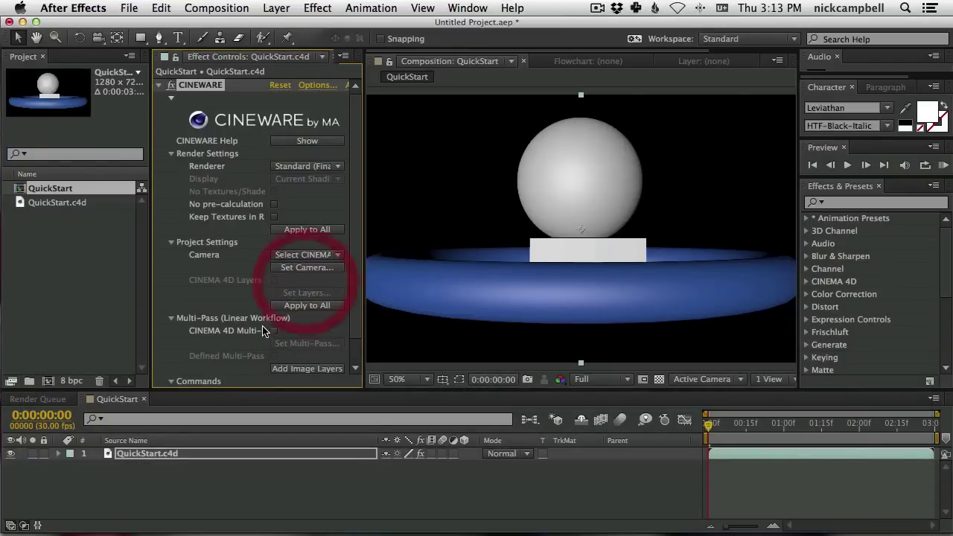
click(313, 271)
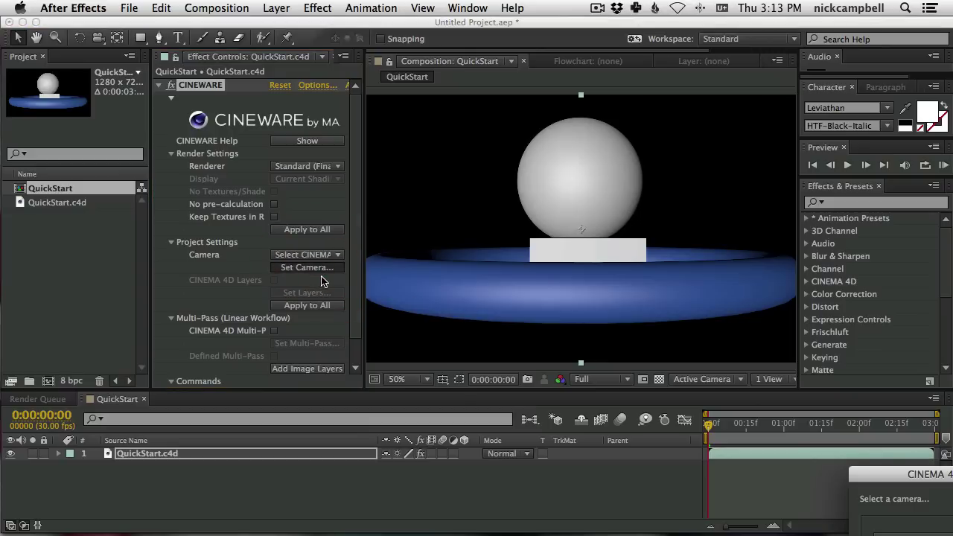
click(432, 168)
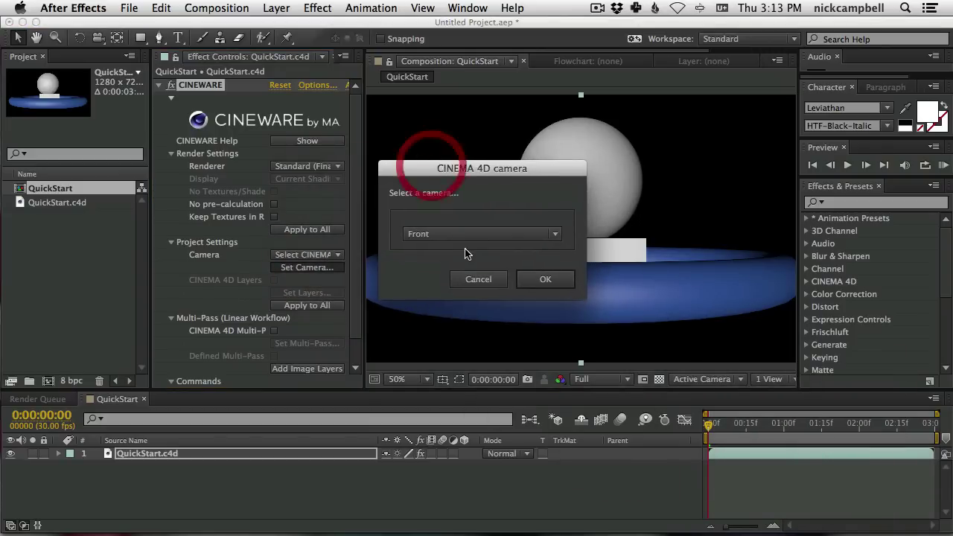
click(463, 235)
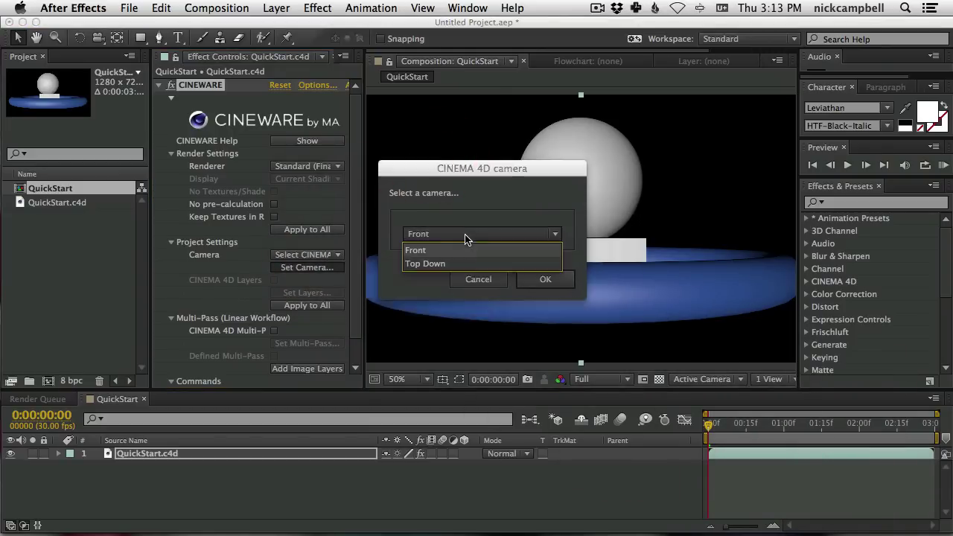
click(433, 263)
click(545, 278)
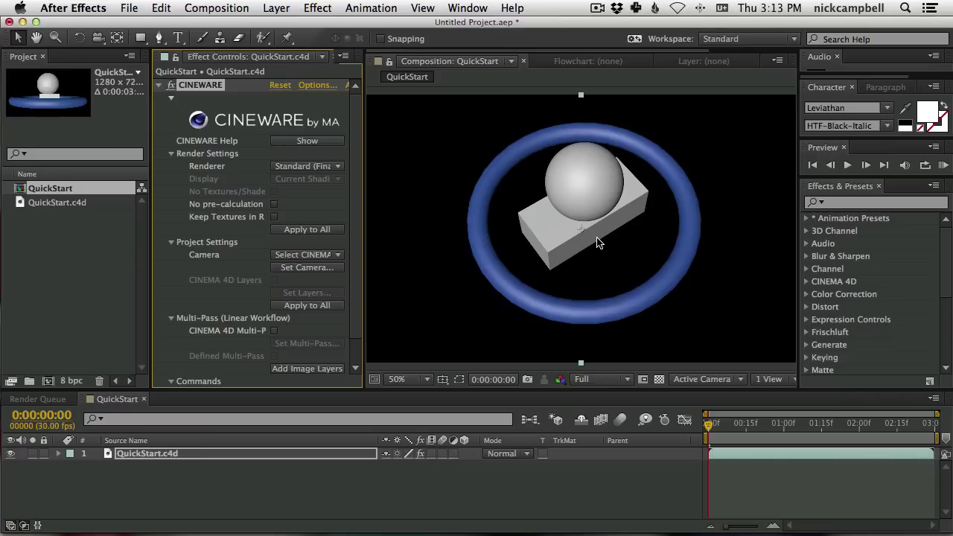
Step: Add a Two-Node Camera with the default settings to the QuickStart composition and dismiss the 2D layer warning
click(325, 486)
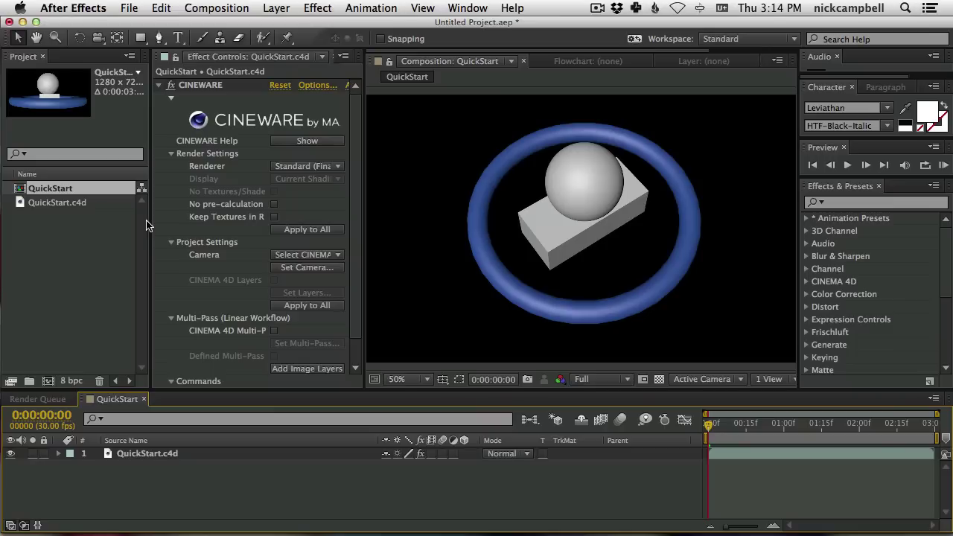
click(276, 7)
mouse_move(287, 26)
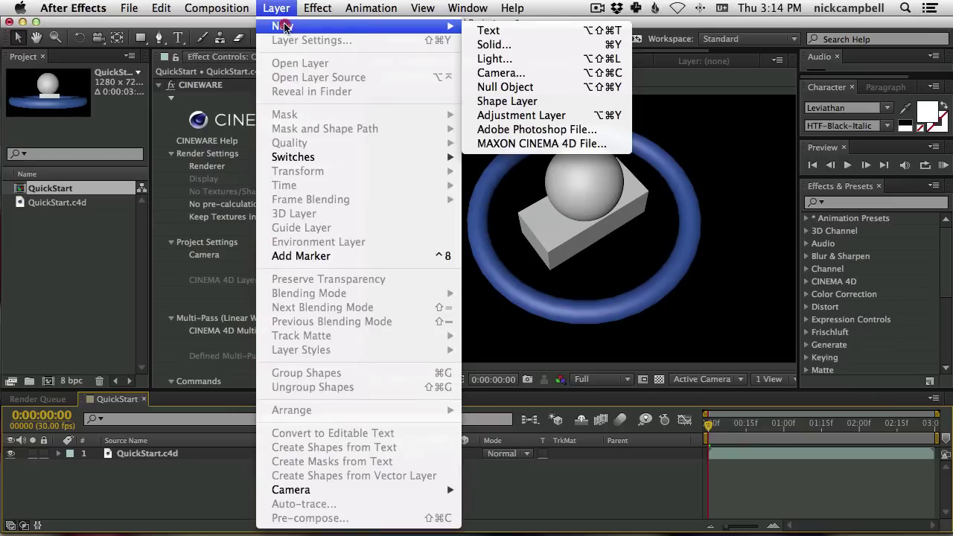
click(533, 72)
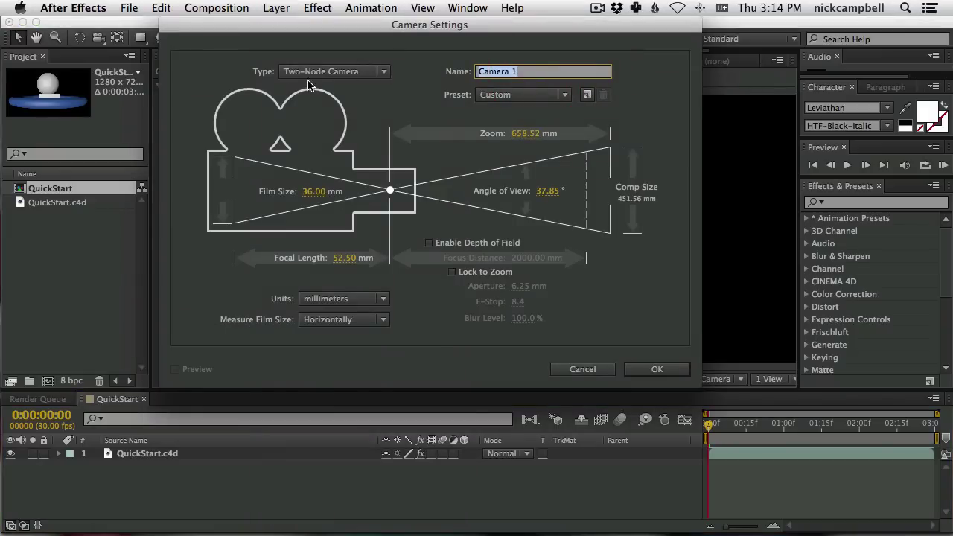
click(659, 370)
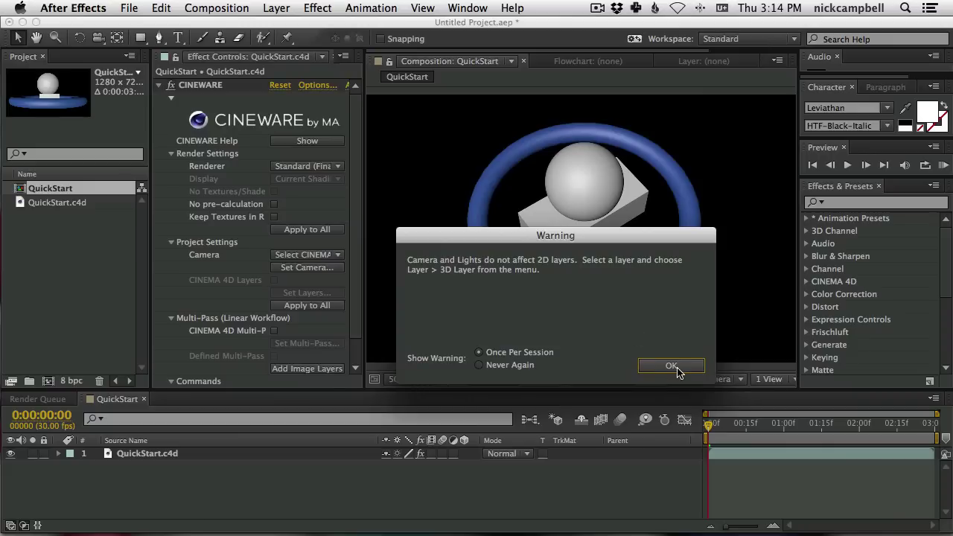
click(675, 366)
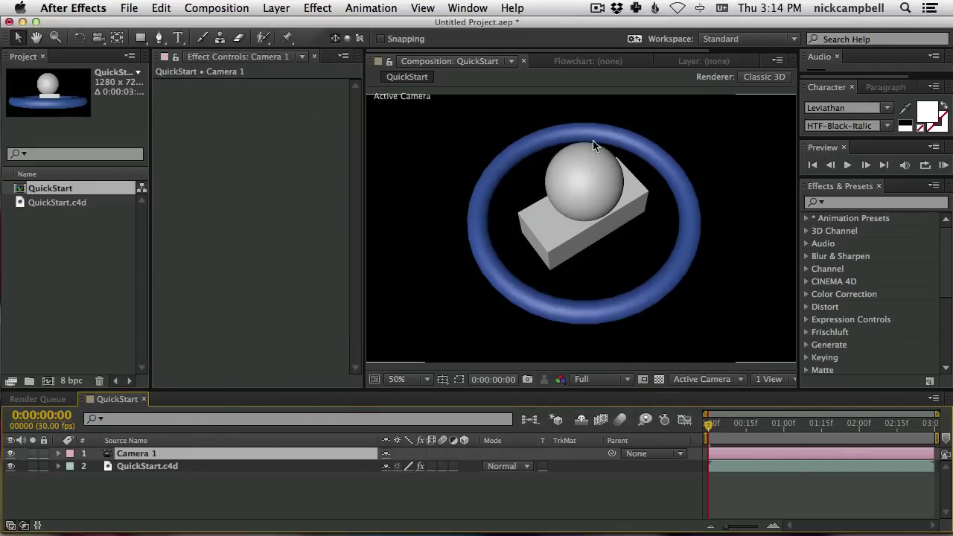
Step: Try Comp Camera as the QuickStart.c4d layer's CINEWARE camera source, then set it to Centered Comp Camera
click(157, 467)
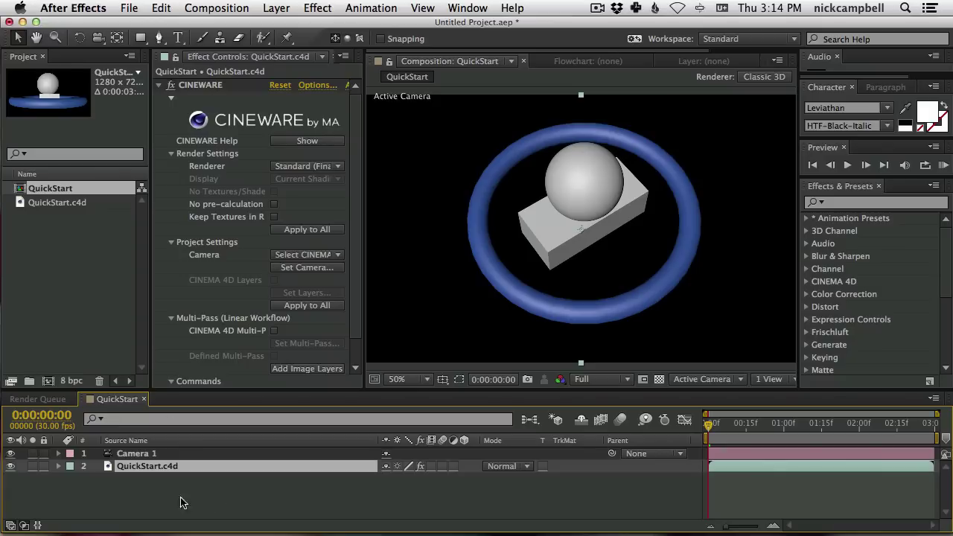
click(309, 257)
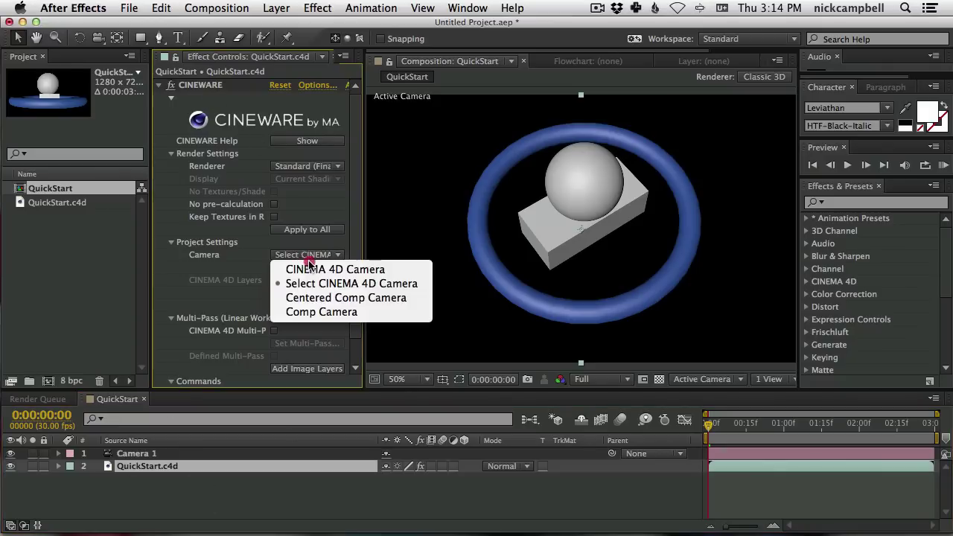
click(321, 313)
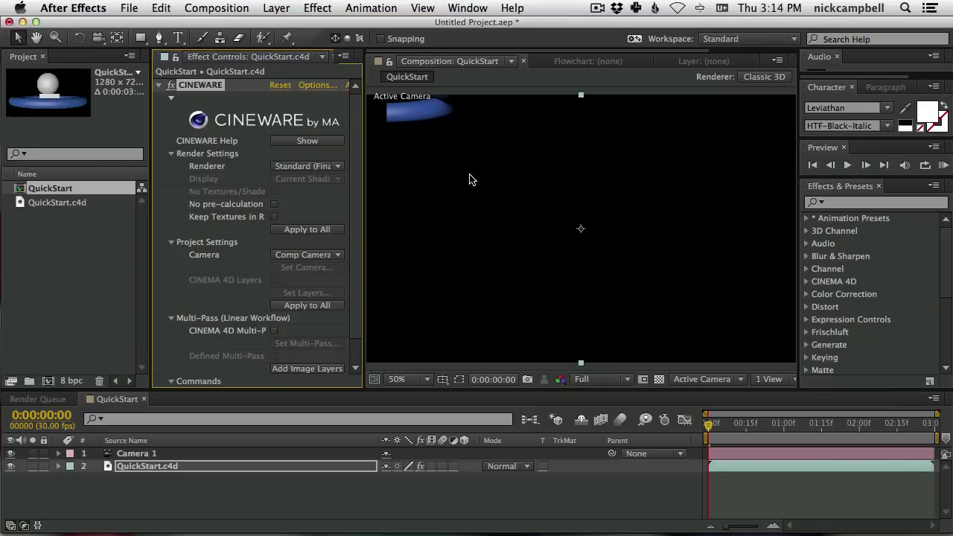
click(317, 258)
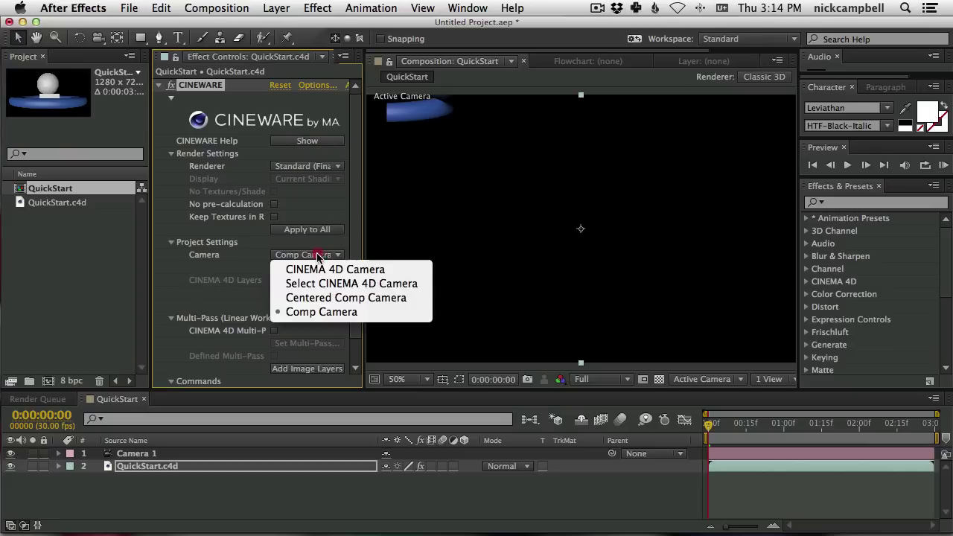
click(331, 299)
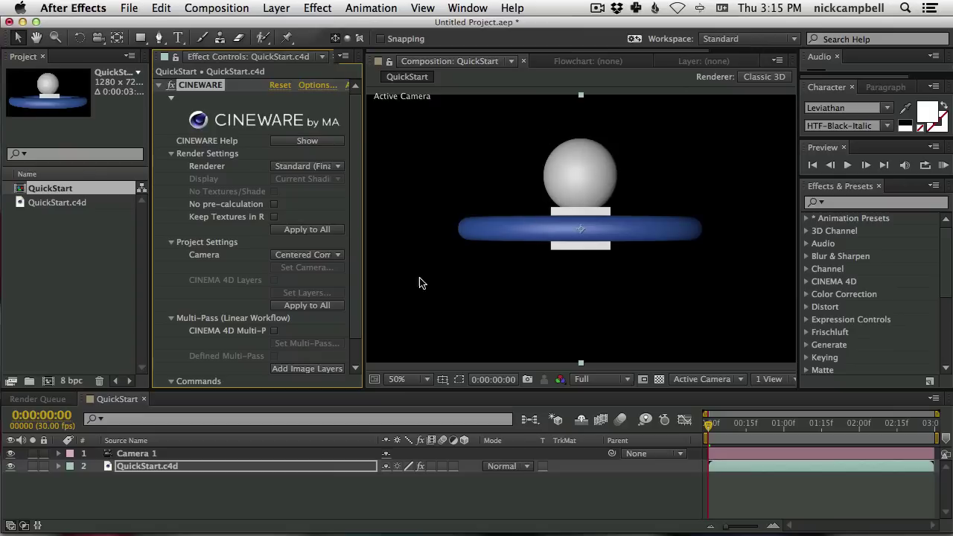
Step: Switch to Cinema 4D, orbit the Front camera to about X 141, Y 149, Z -735 cm, and return to After Effects
click(134, 454)
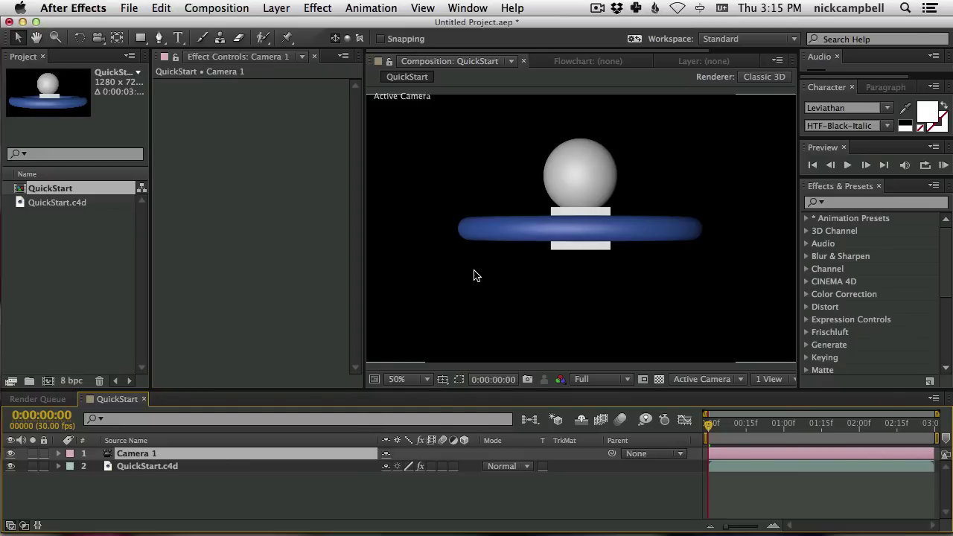
key(super+Tab)
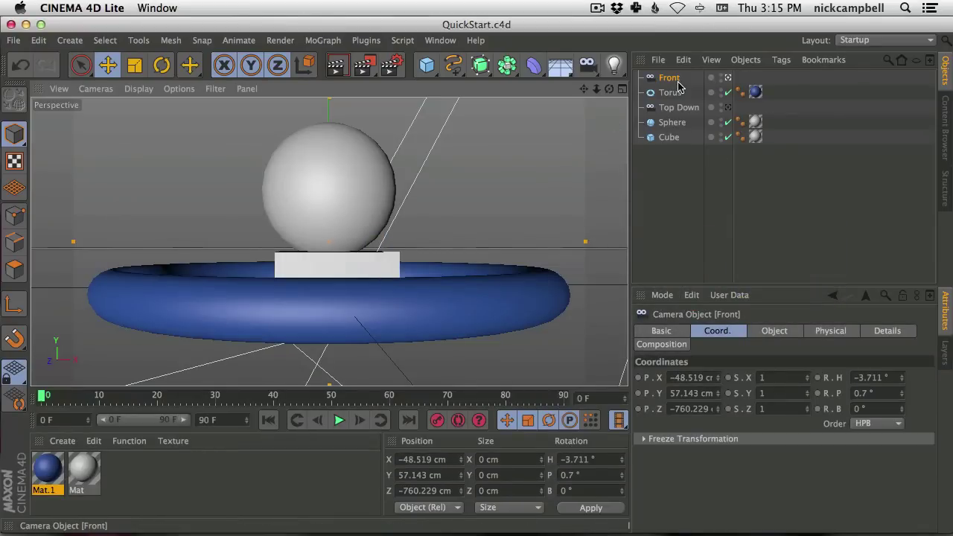
alt+drag(335, 265, 339, 286)
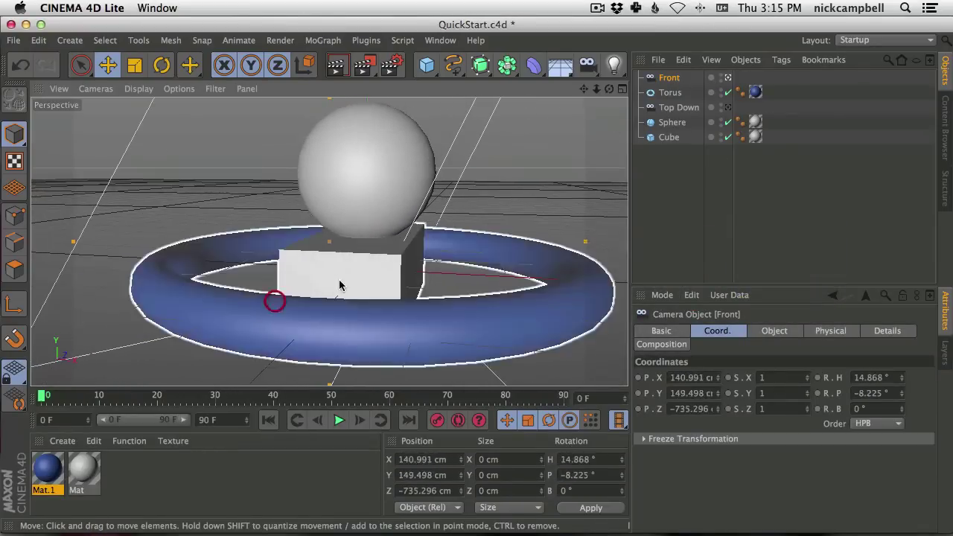
key(super+Tab)
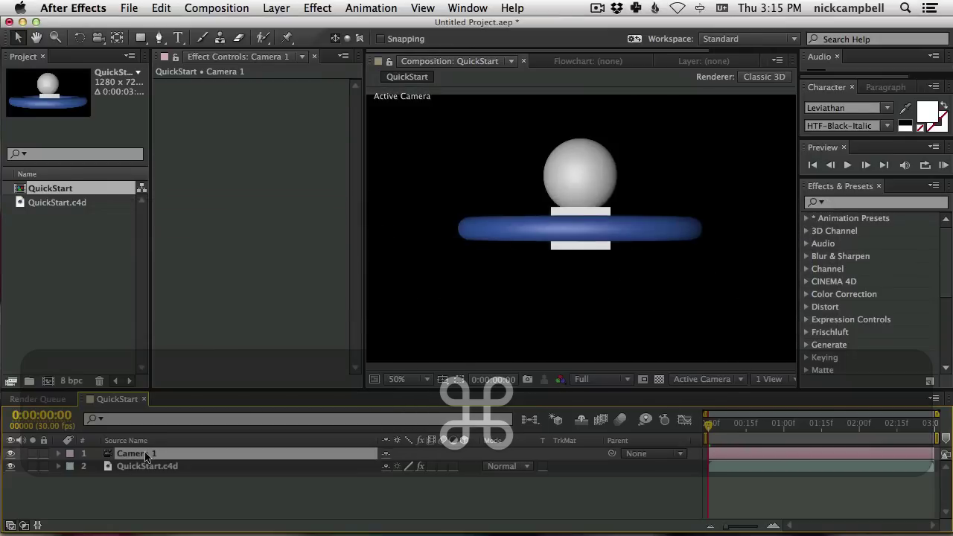
Step: Orbit the composition's Camera 1 around the Cinema 4D objects with the camera tool
key(c)
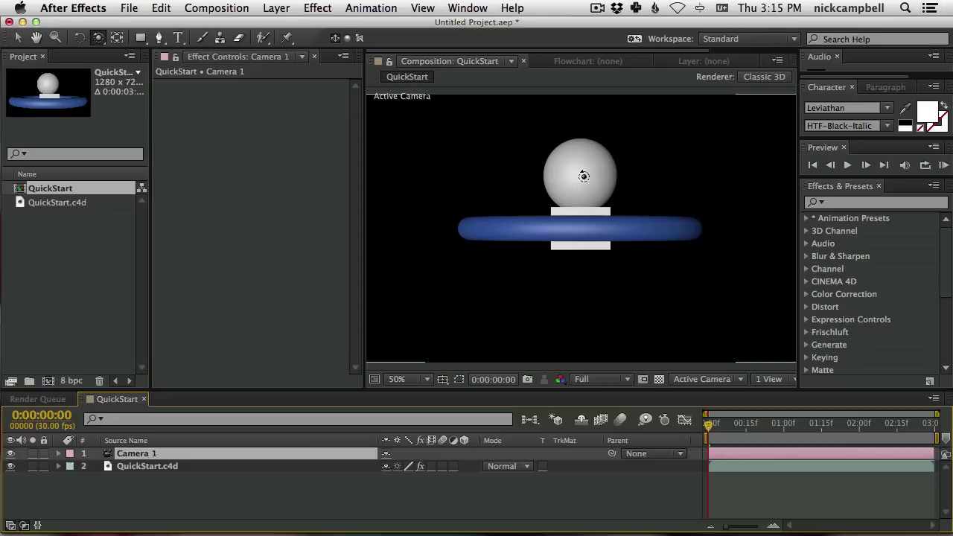
click(585, 192)
drag(556, 224, 584, 223)
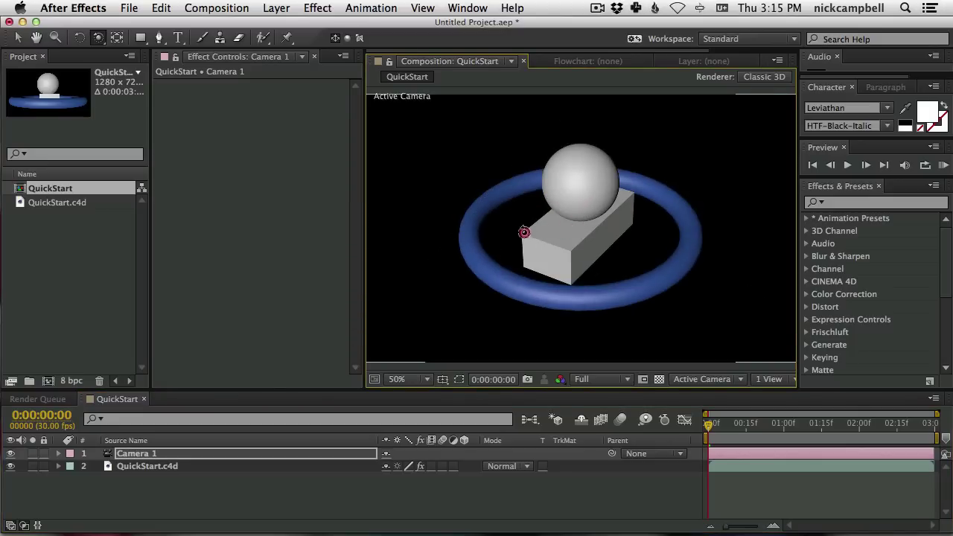
drag(525, 231, 676, 191)
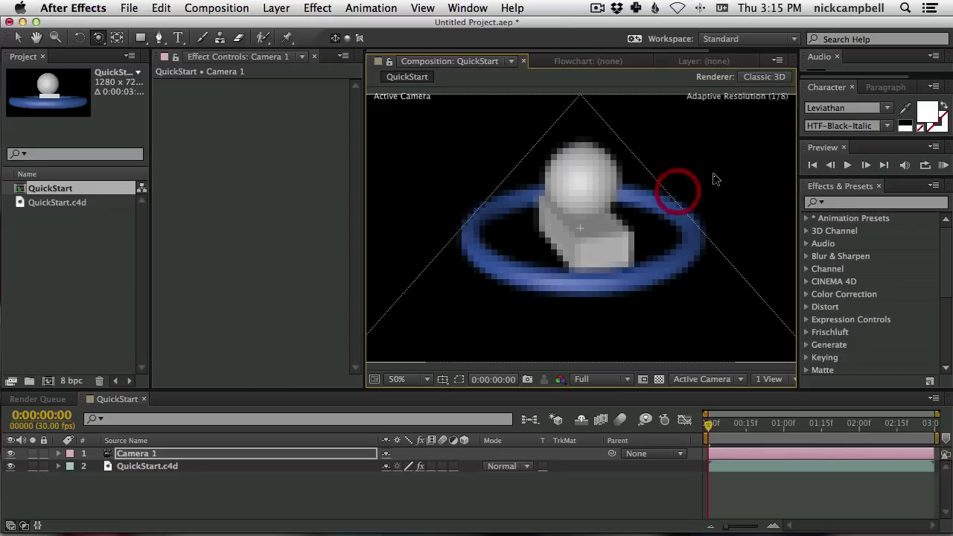
Step: Try the Standard (Draft) renderer in CINEWARE, switch it to Software, and orbit the composition camera to a higher angle
click(156, 466)
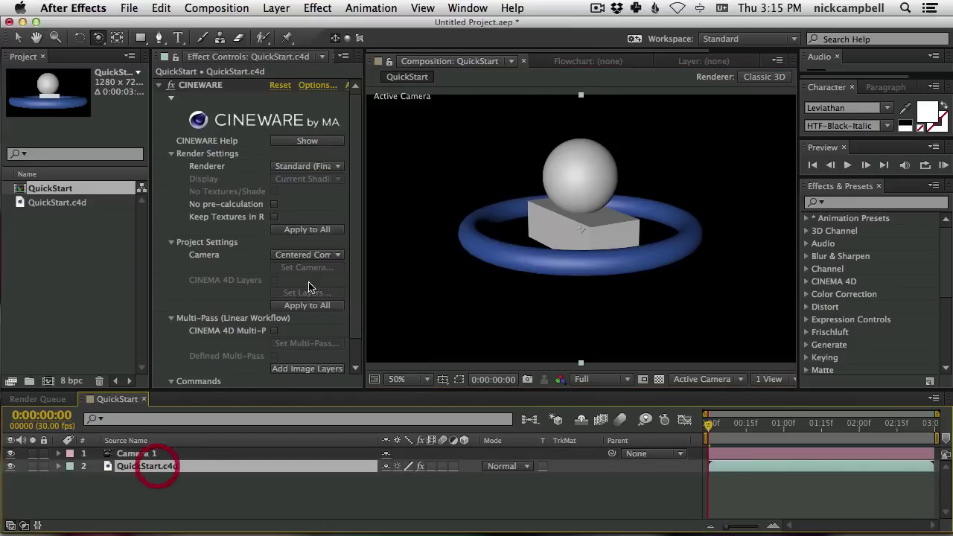
click(306, 166)
click(305, 195)
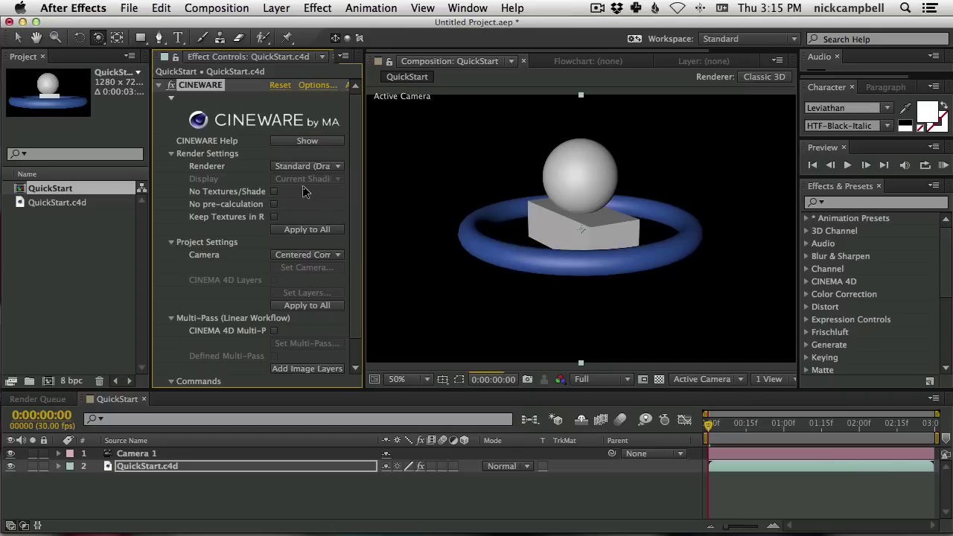
click(312, 166)
click(306, 209)
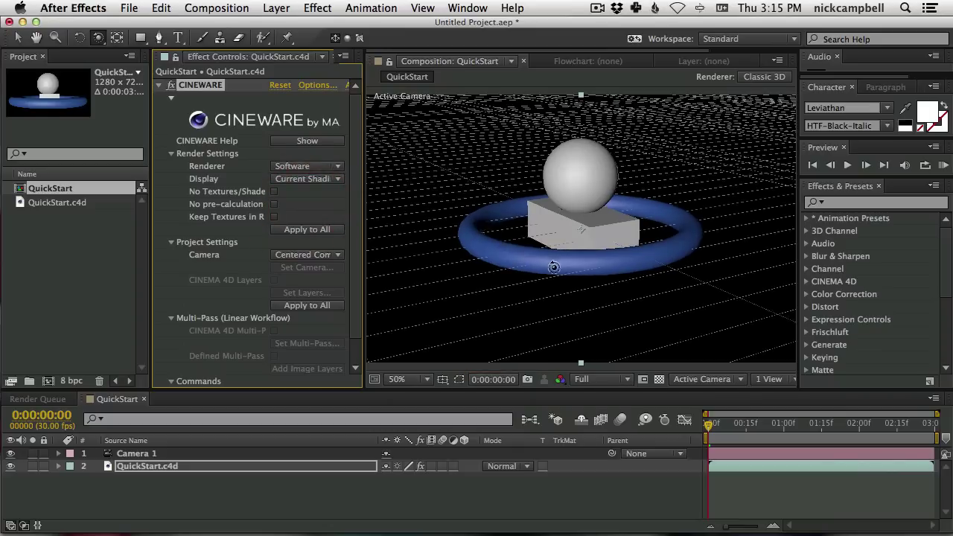
drag(570, 240, 750, 252)
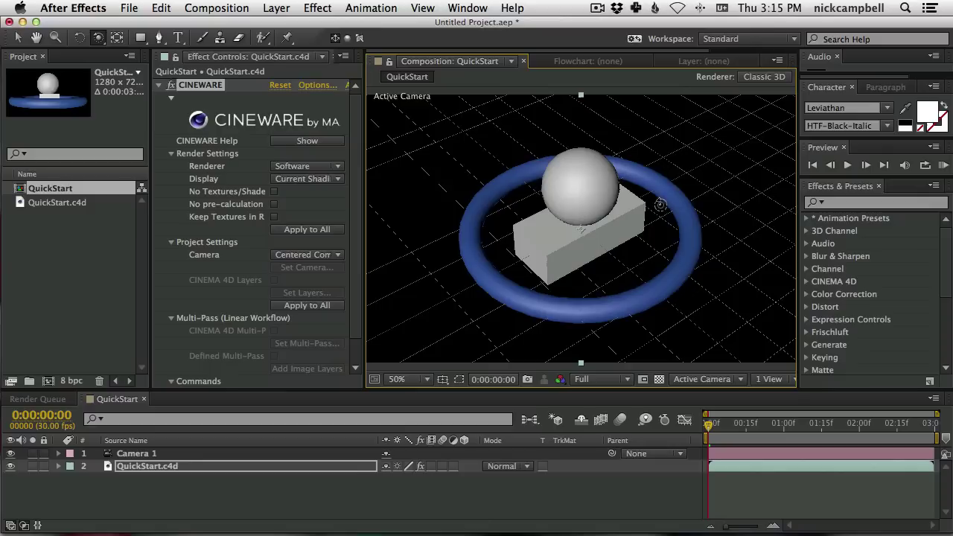
Step: Switch to Cinema 4D and orbit and pull back the Front camera to about X 304, Y 218, Z -928 cm
key(super+Tab)
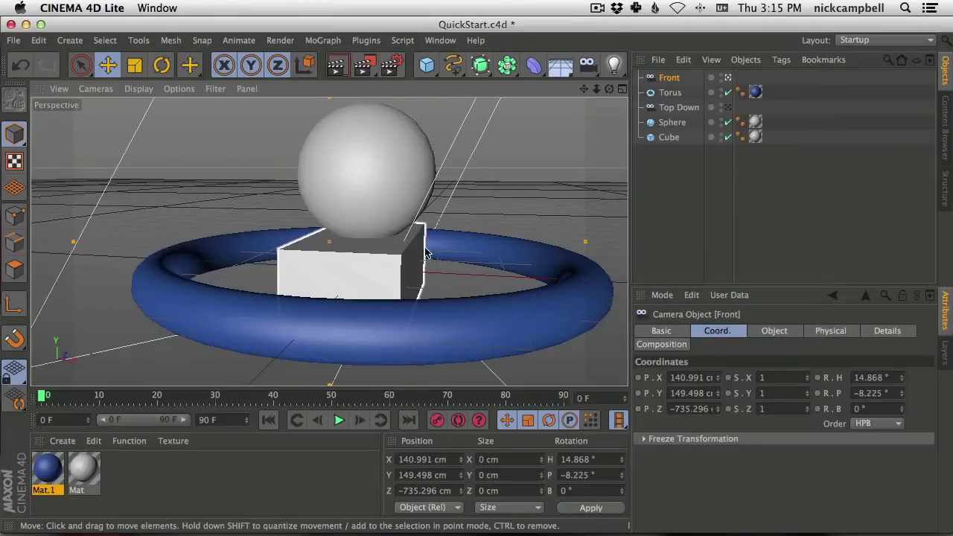
alt+drag(402, 262, 420, 257)
mouse_move(421, 258)
alt+middle_down()
mouse_move(395, 249)
mouse_move(424, 240)
alt+middle_up()
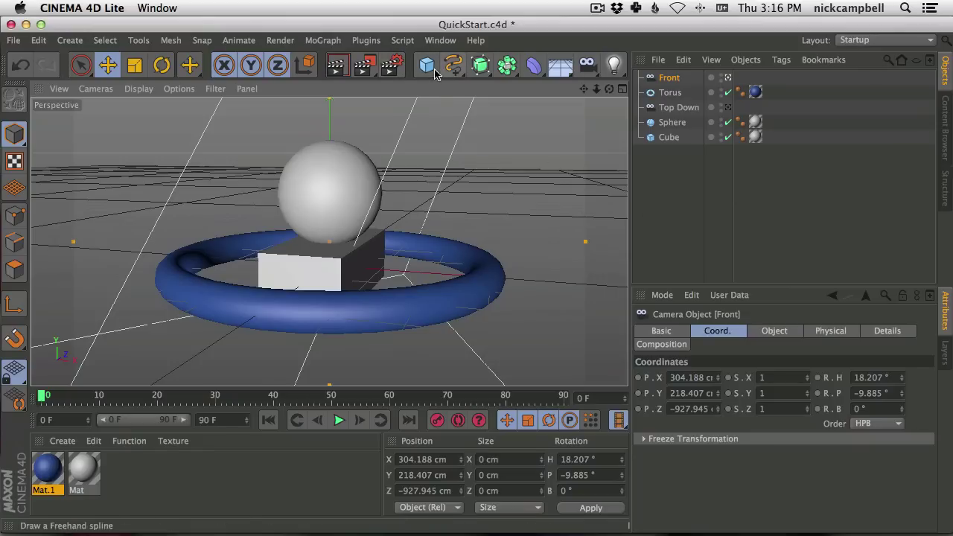
Step: Try out a Figure primitive in the scene and delete it again
click(429, 68)
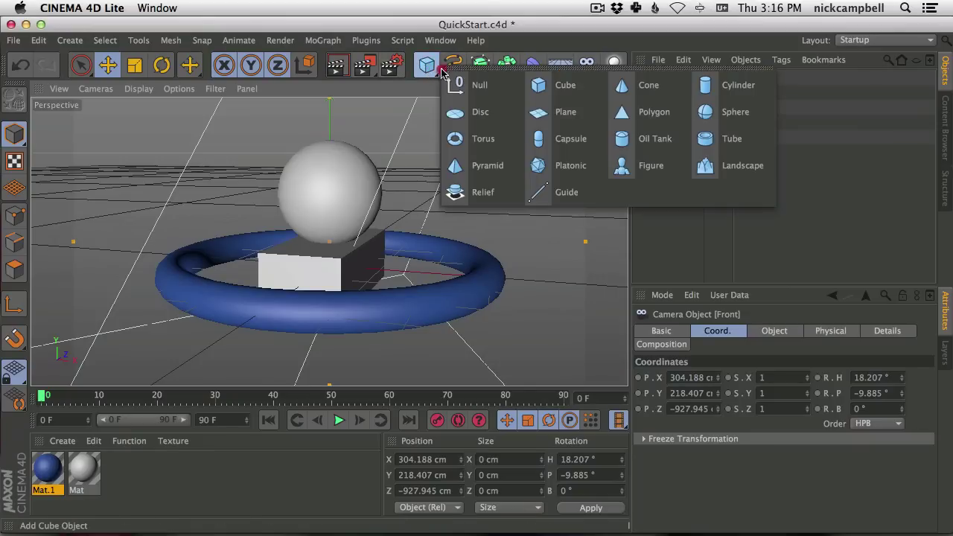
click(649, 165)
key(Delete)
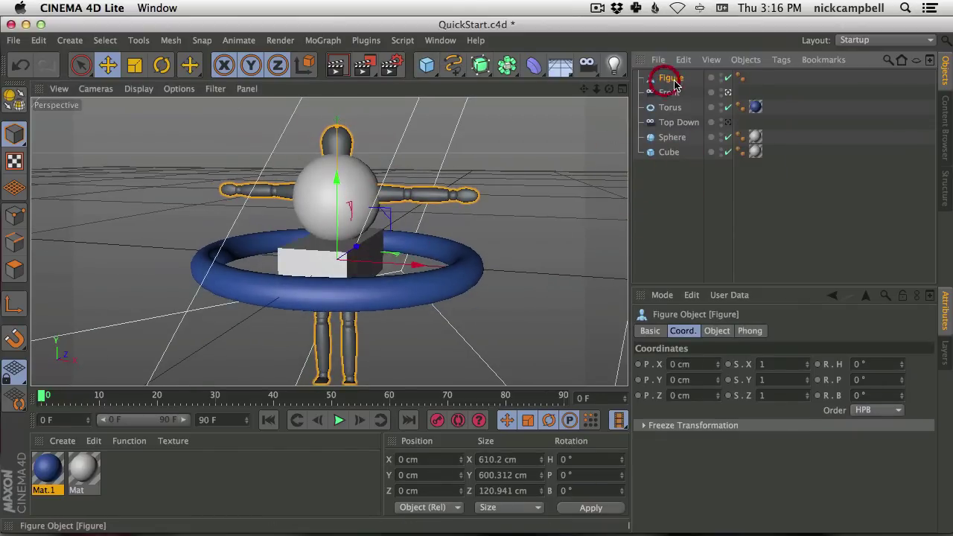
Step: Delete the Sphere, Cube, Torus and Top Down camera, keeping only the Front camera in the scene
click(672, 122)
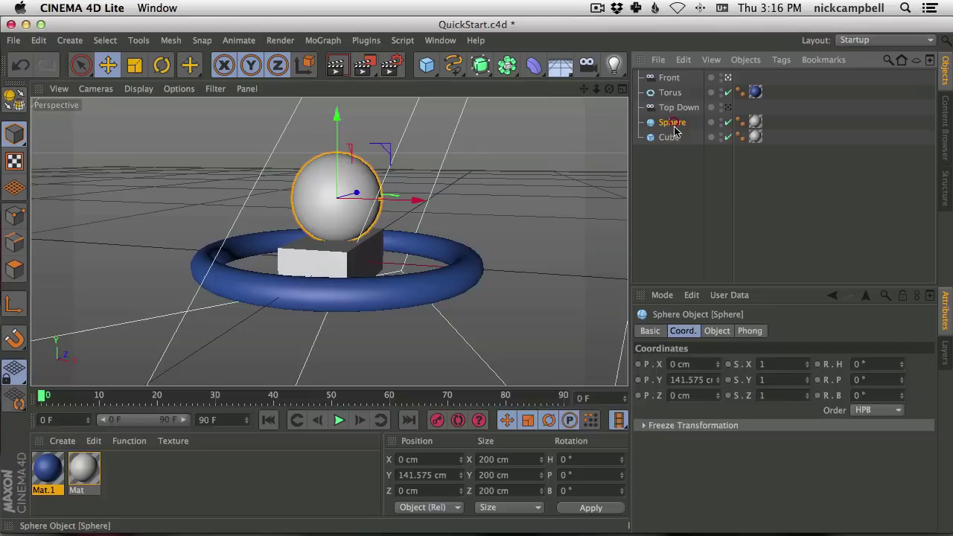
super+click(669, 137)
super+click(670, 93)
key(super+BackSpace)
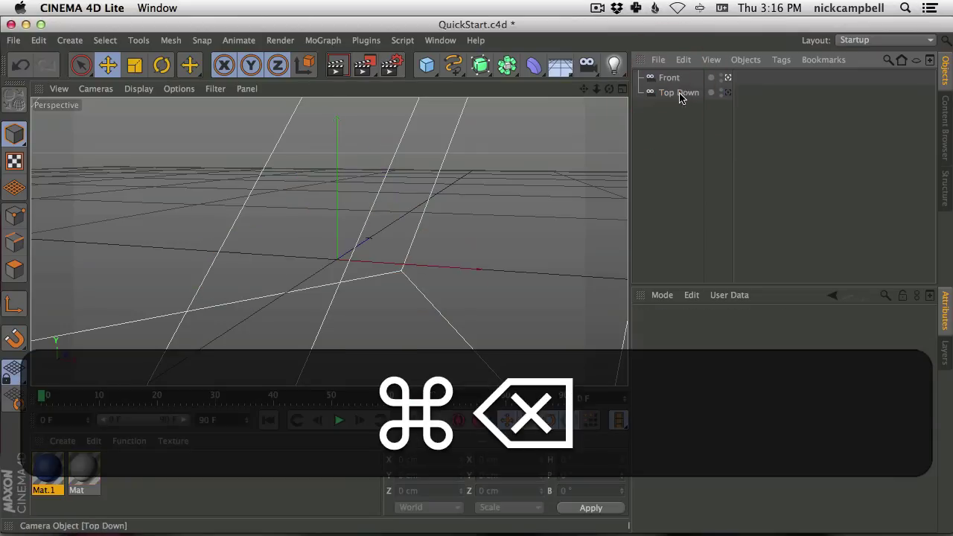
click(667, 78)
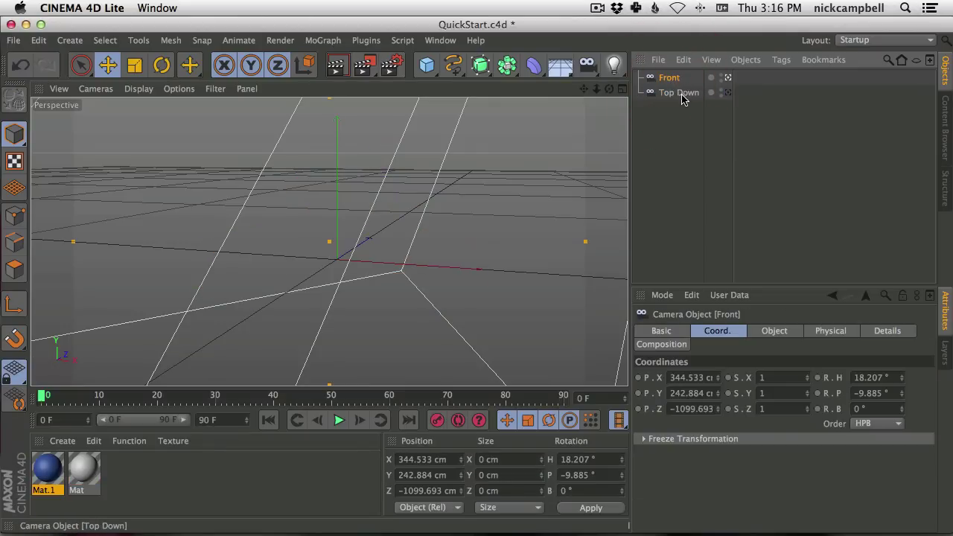
click(679, 93)
key(super+BackSpace)
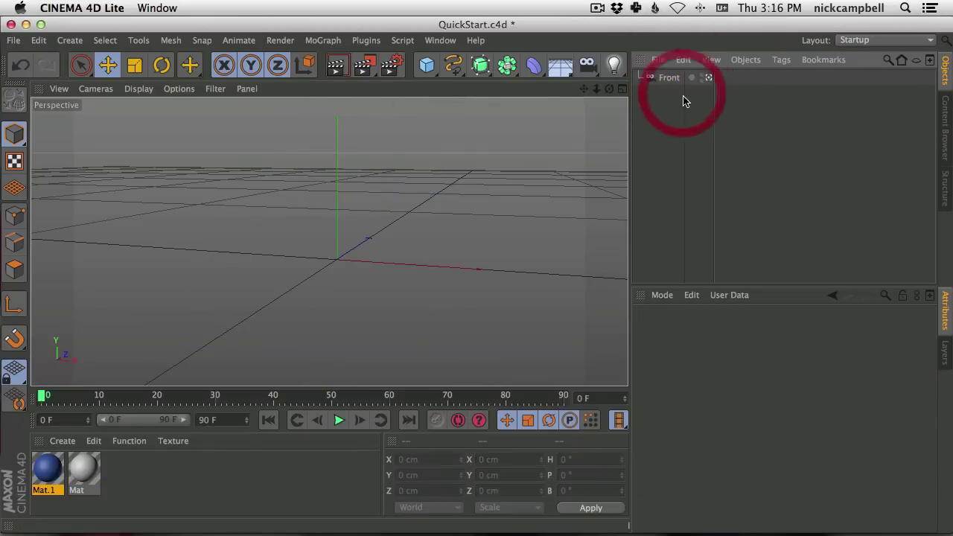
Step: Add a Circle spline to the empty scene and orbit the view to face it
click(455, 69)
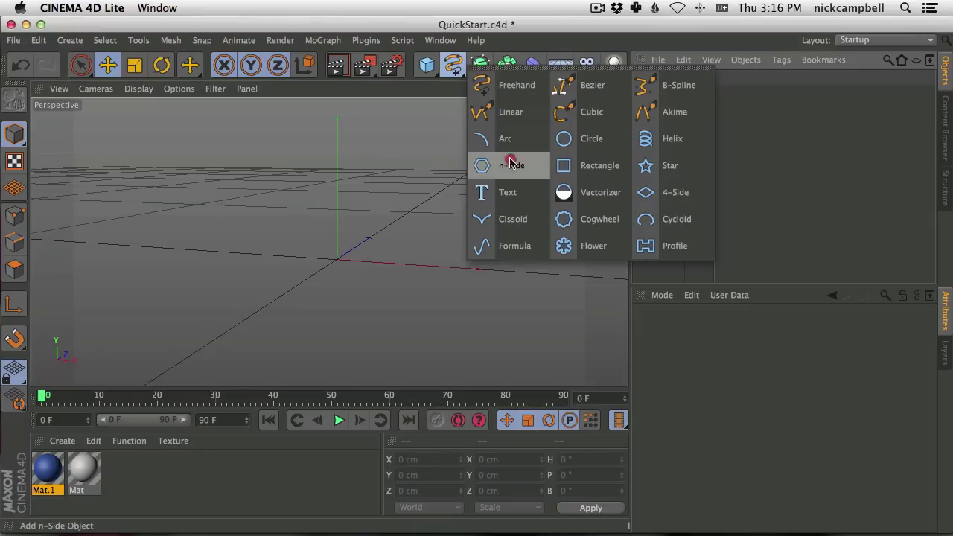
click(581, 141)
alt+drag(193, 246, 376, 218)
Step: Try drawing a freehand spline across the viewport and undo it
mouse_move(452, 65)
mouse_down()
mouse_move(612, 138)
mouse_move(512, 85)
mouse_up()
mouse_move(382, 113)
mouse_down()
mouse_move(234, 228)
mouse_move(251, 352)
mouse_move(183, 272)
mouse_up()
key(super+z)
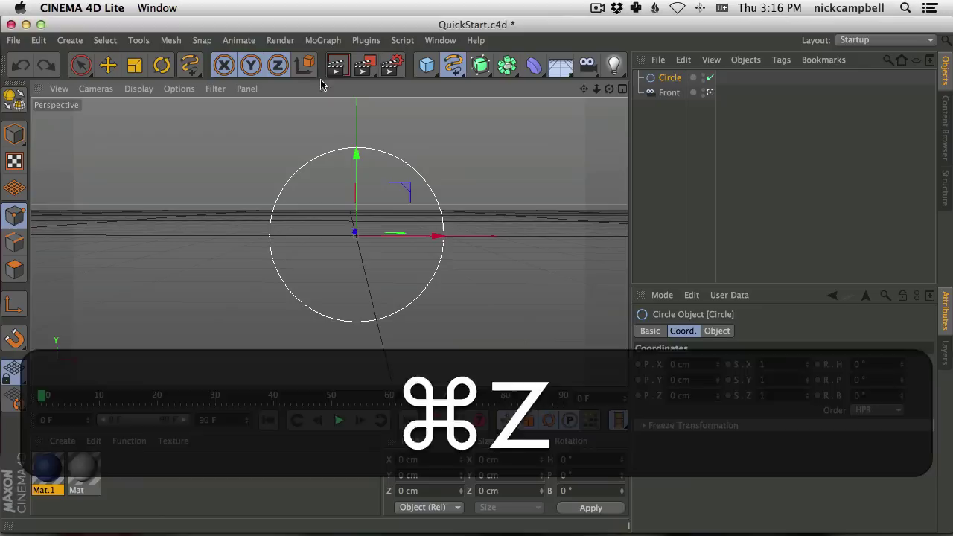
Step: Render the Circle spline in the viewport to check its output, deselect it, and return to the normal view
alt+drag(328, 242, 292, 242)
click(336, 65)
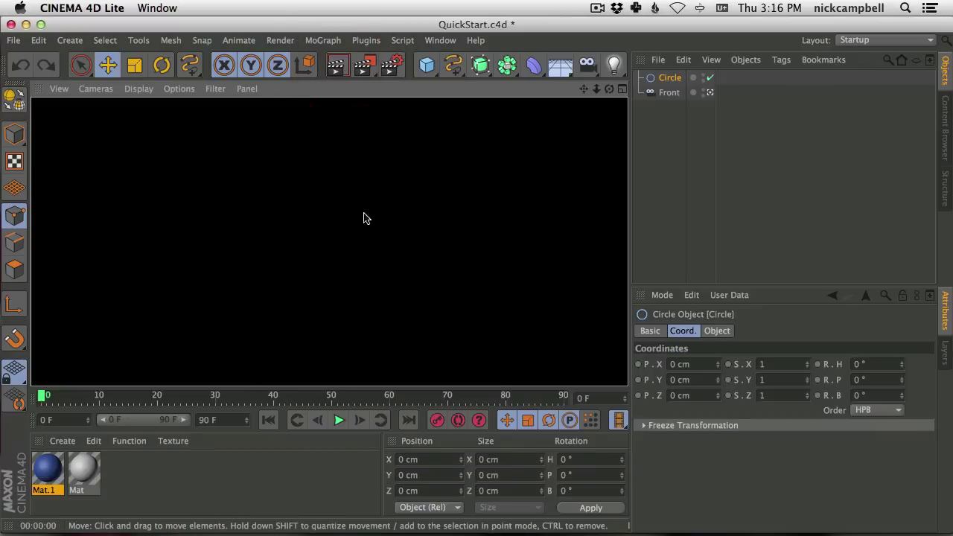
click(664, 149)
alt+drag(375, 239, 424, 236)
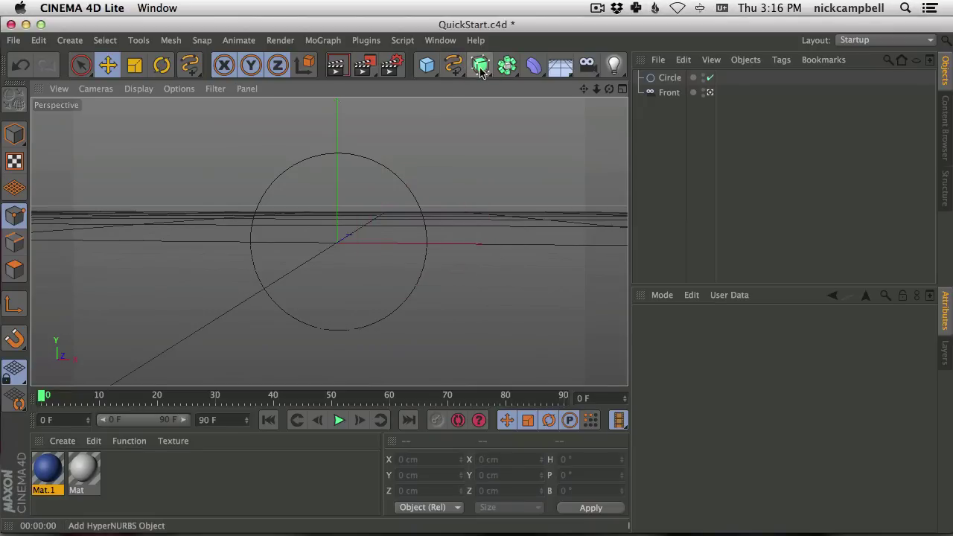
Step: Add a Text spline to the scene and delete the Circle spline
drag(485, 71, 647, 167)
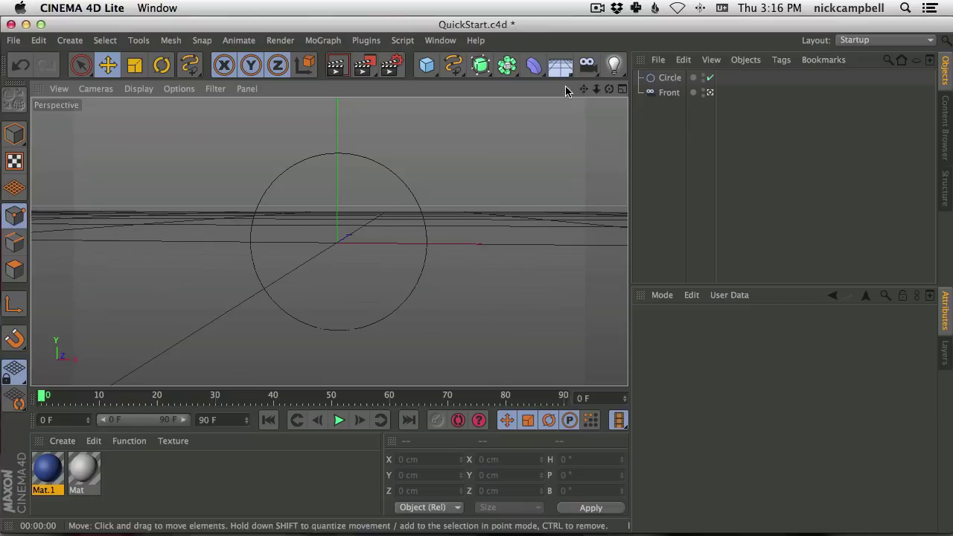
drag(453, 65, 487, 195)
click(668, 93)
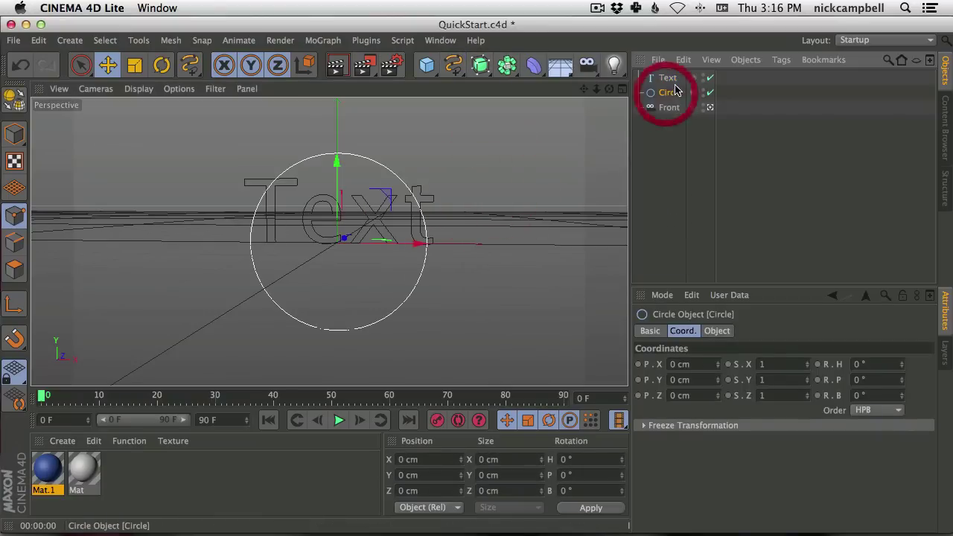
key(Delete)
Step: Change the Text spline's wording to QUICK START, undoing any accidental change to its coordinates
click(668, 77)
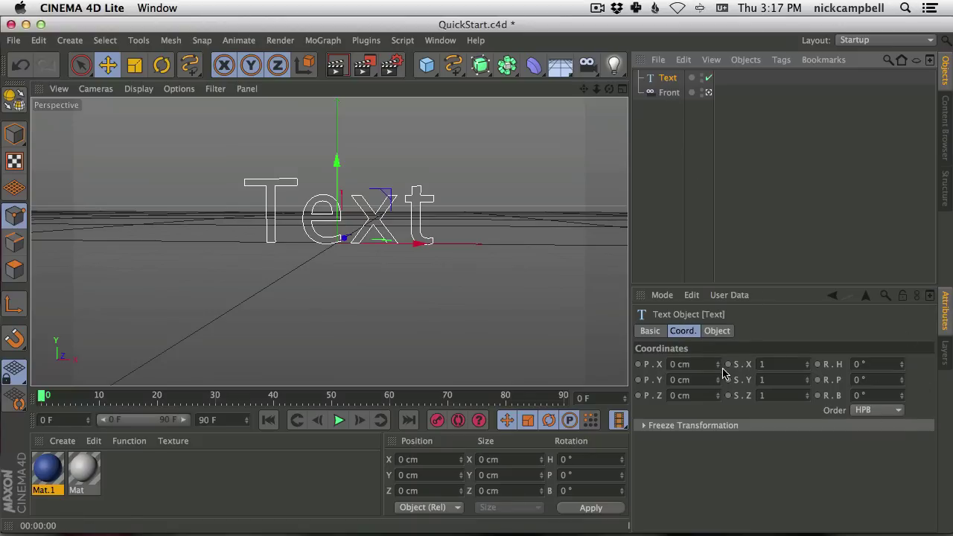
drag(722, 372, 716, 393)
key(super+z)
click(721, 333)
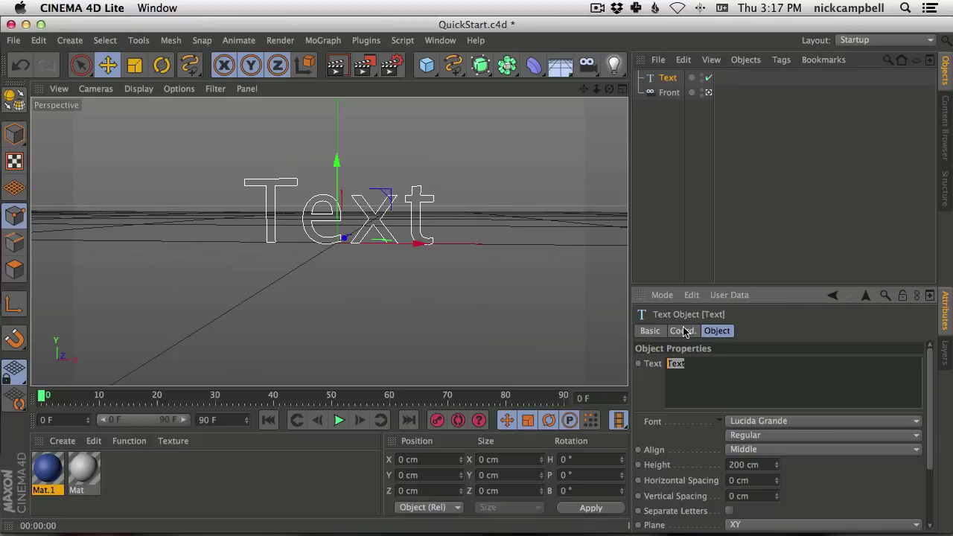
text(QUICK)
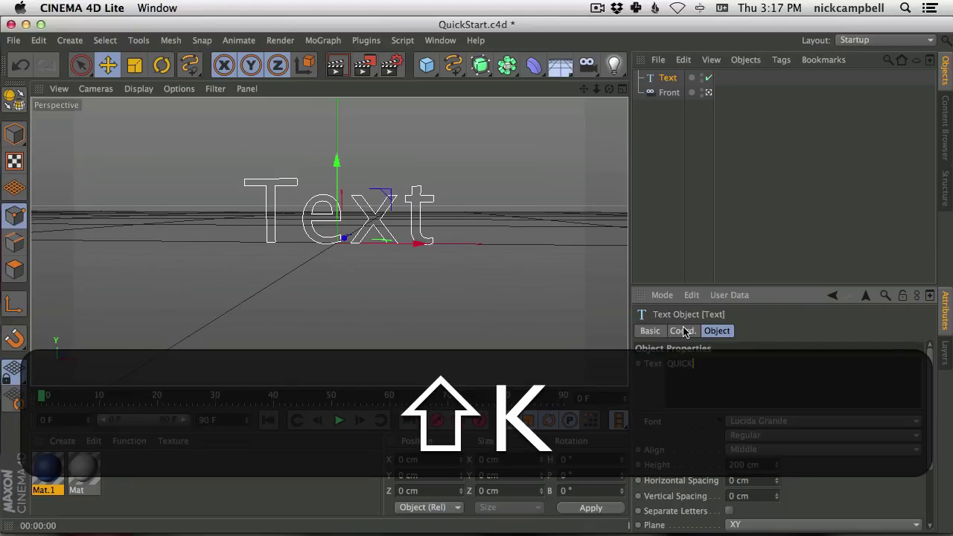
text( START)
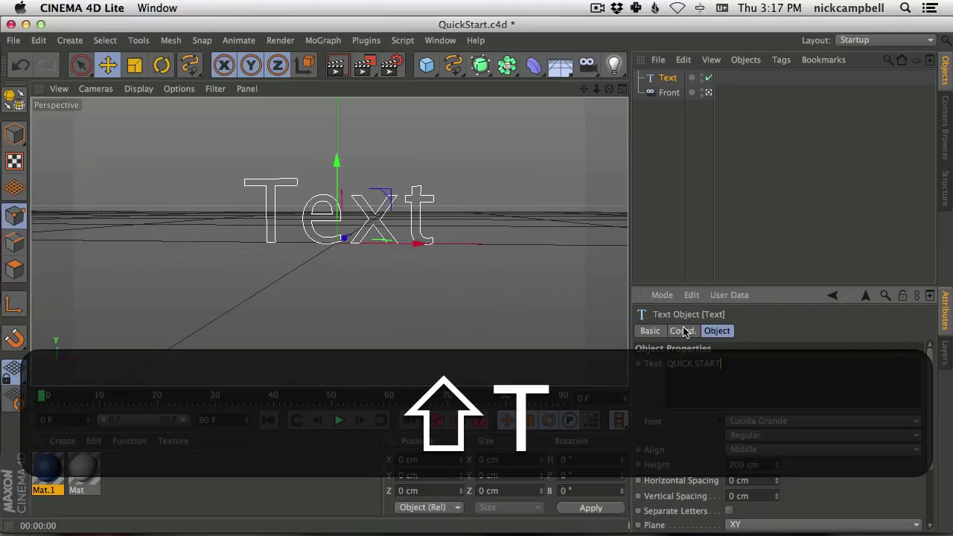
click(653, 186)
click(655, 81)
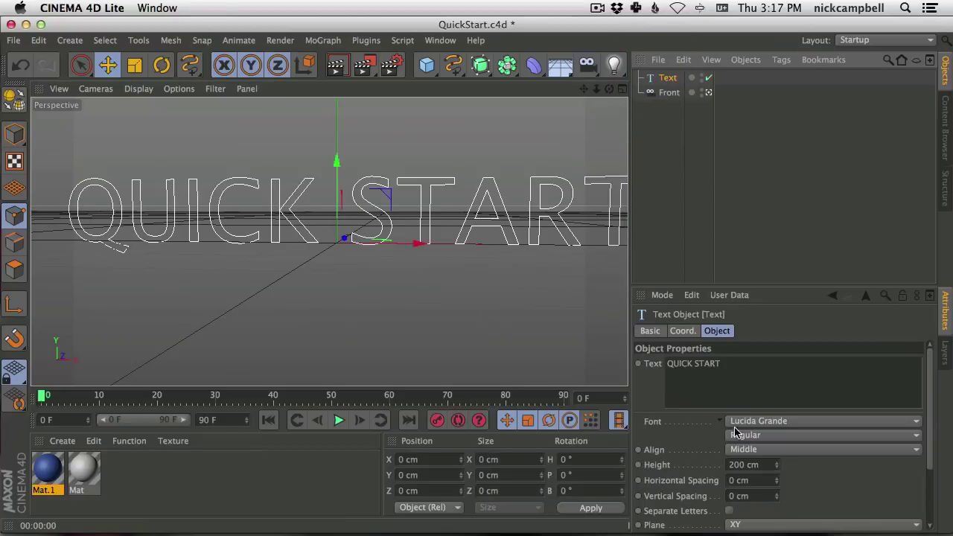
Step: Set the Text spline's font to Leviathan in the HTF-Black-Italic style
click(754, 422)
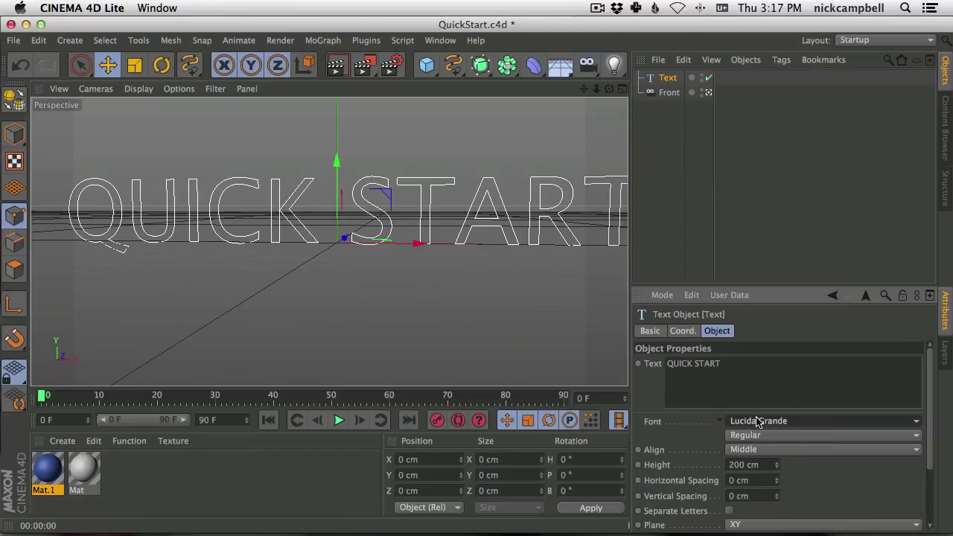
click(758, 421)
click(771, 346)
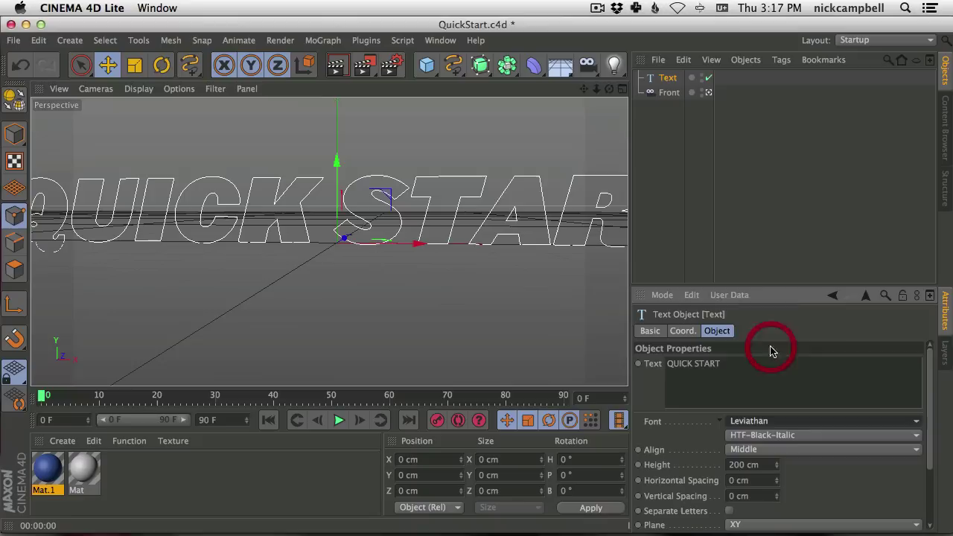
Step: Render the whole QUICK START spline in the viewport to check its output, and deselect it
scroll(357, 215, down, 5)
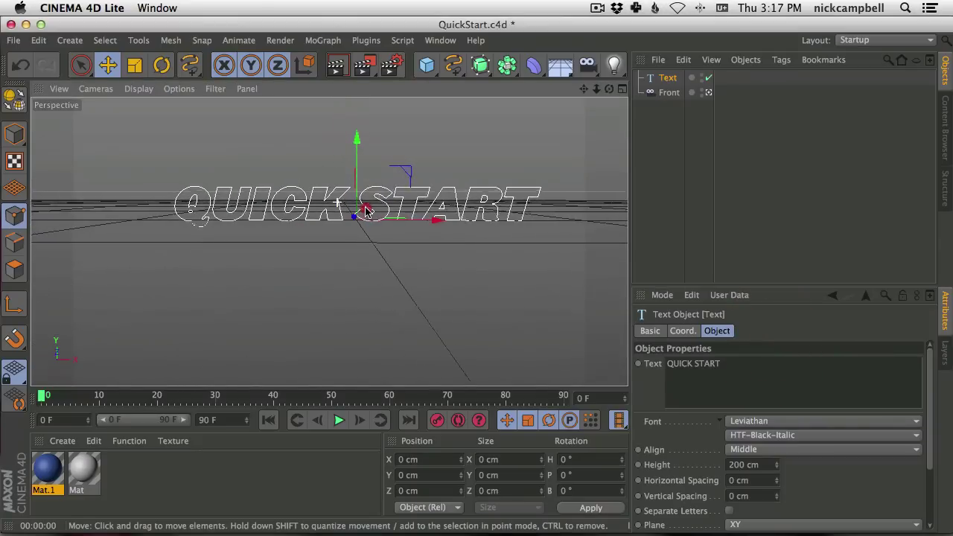
click(364, 207)
alt+drag(400, 207, 393, 230)
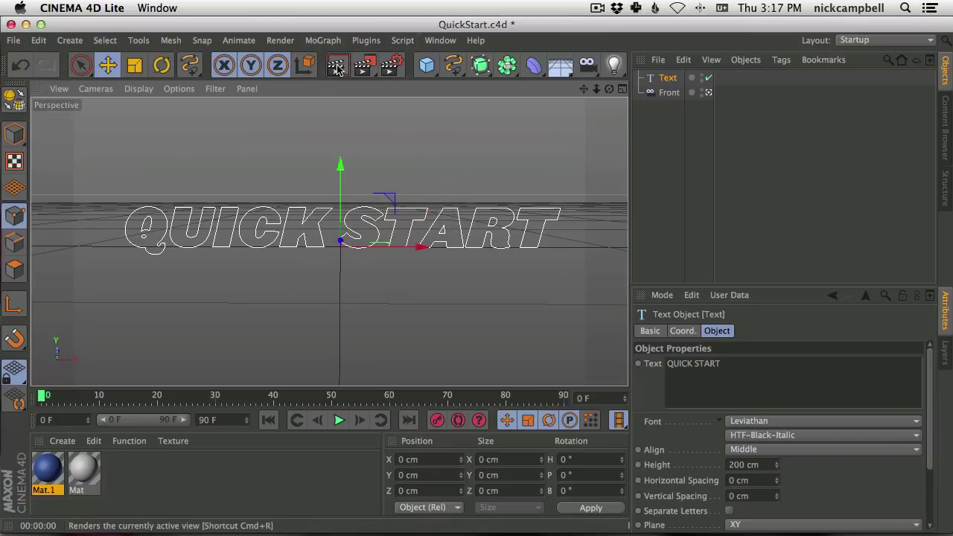
click(337, 67)
click(663, 124)
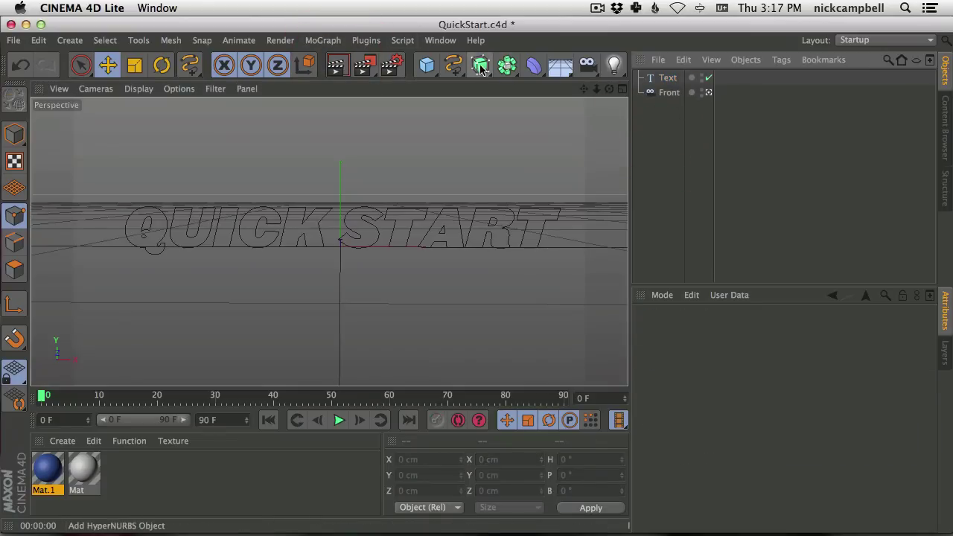
Step: Add an Extrude NURBS object to the scene, separate from the Text spline, and leave everything deselected
drag(481, 69, 638, 90)
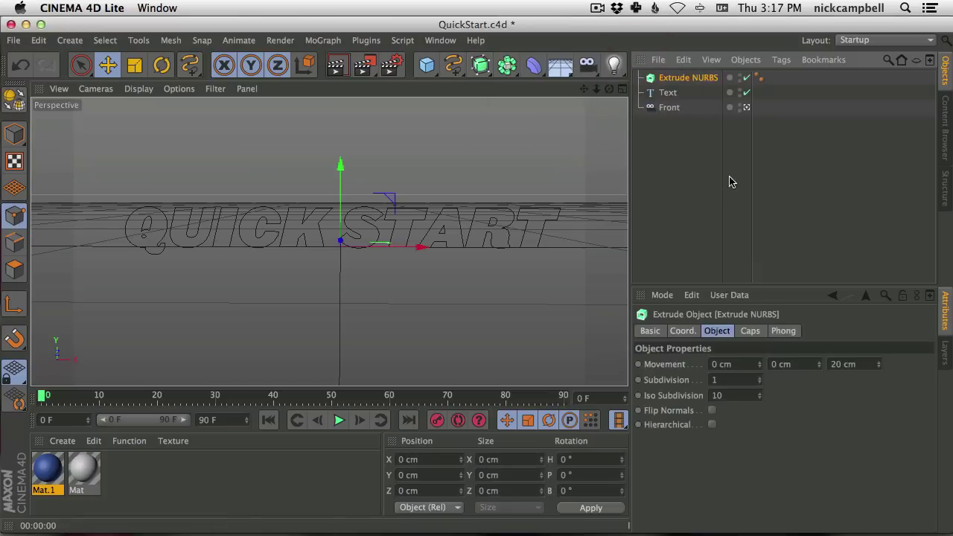
click(666, 140)
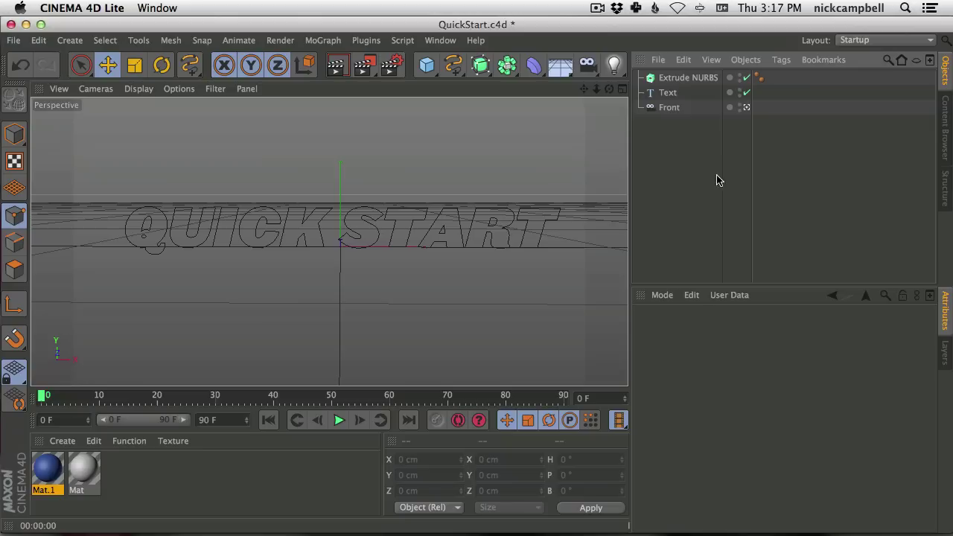
click(672, 78)
click(670, 92)
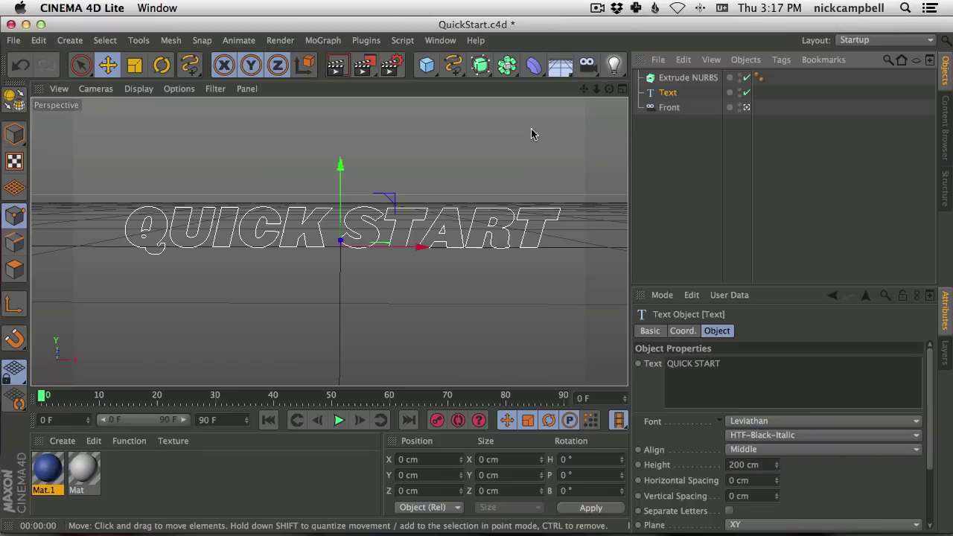
click(664, 135)
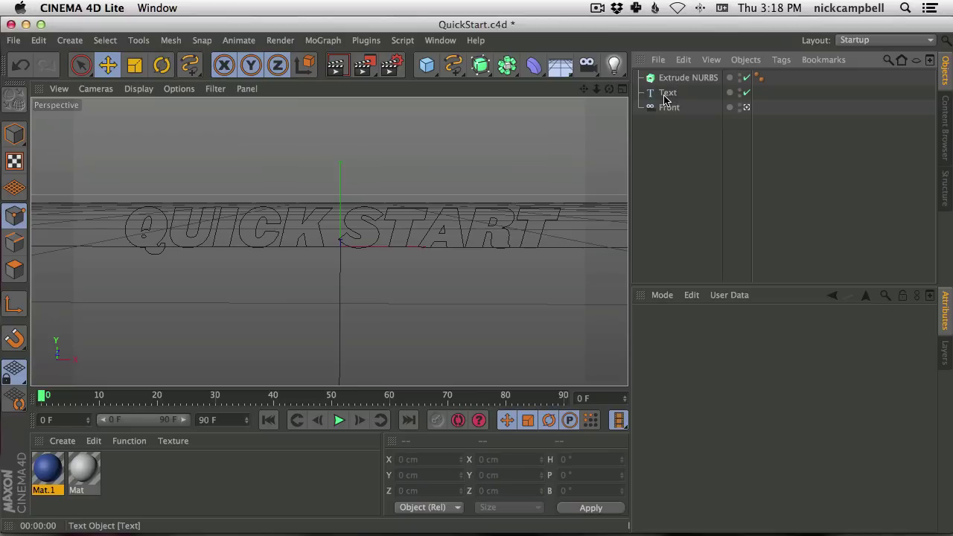
Step: Switch to After Effects, examine the QuickStart composition's layers and the available layer commands, and return to Cinema 4D
key(super+Tab)
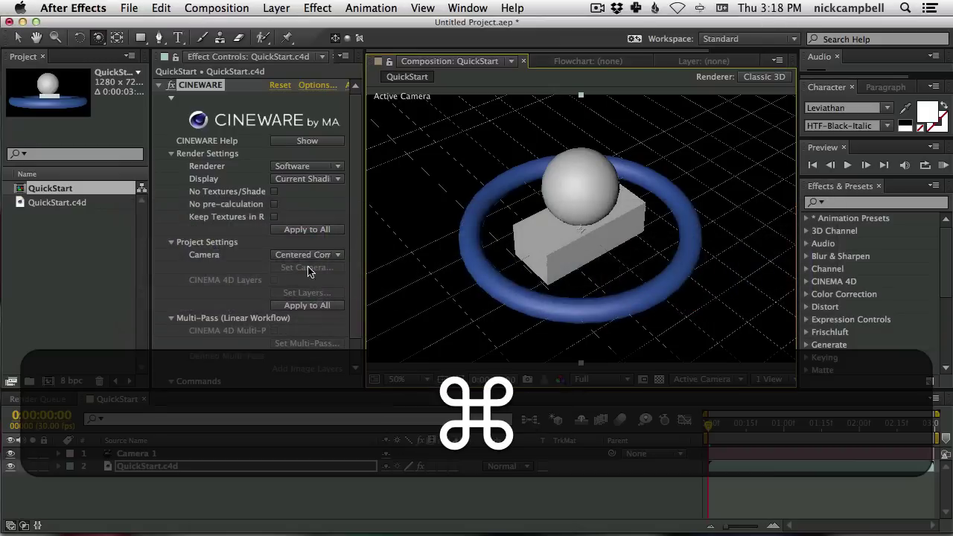
click(52, 399)
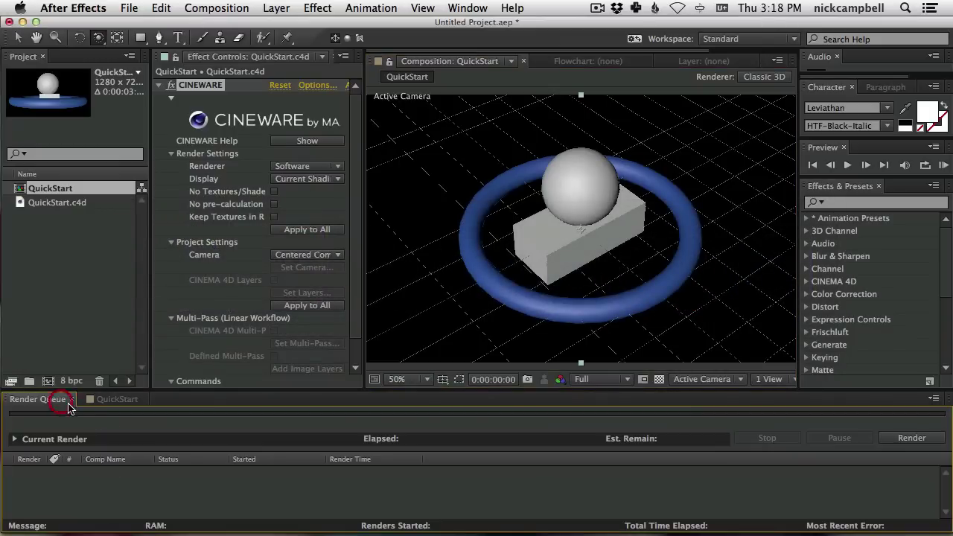
click(112, 399)
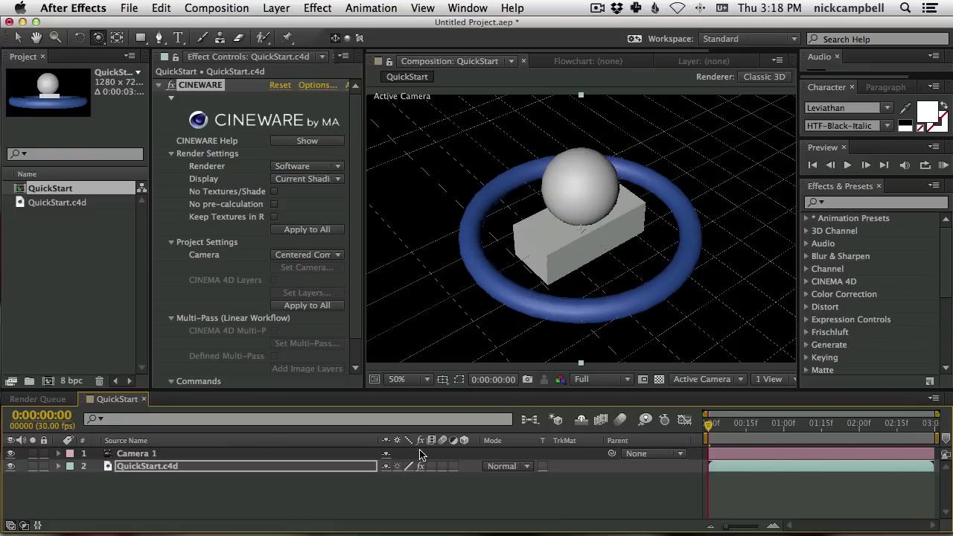
mouse_move(613, 455)
mouse_down()
mouse_move(343, 443)
mouse_move(111, 466)
mouse_move(611, 454)
mouse_up()
click(317, 8)
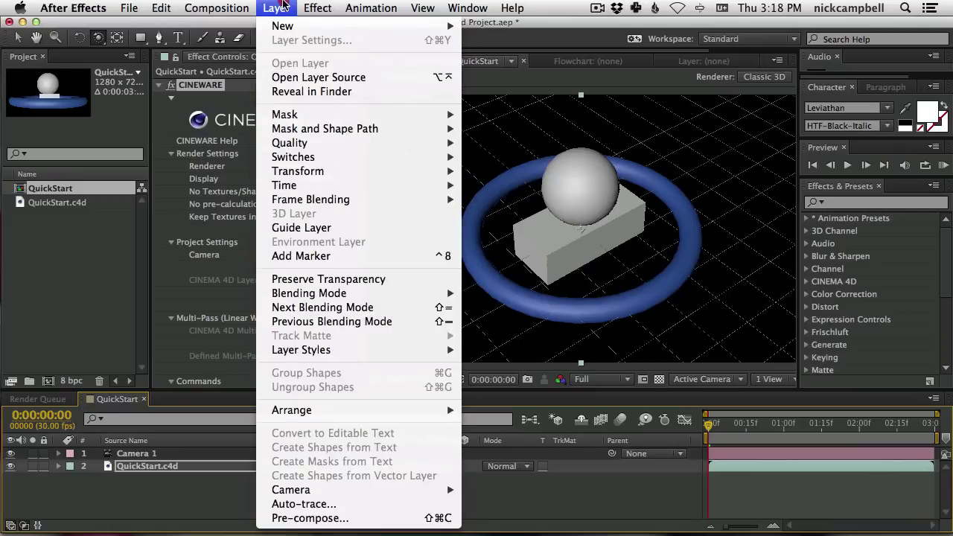
click(278, 7)
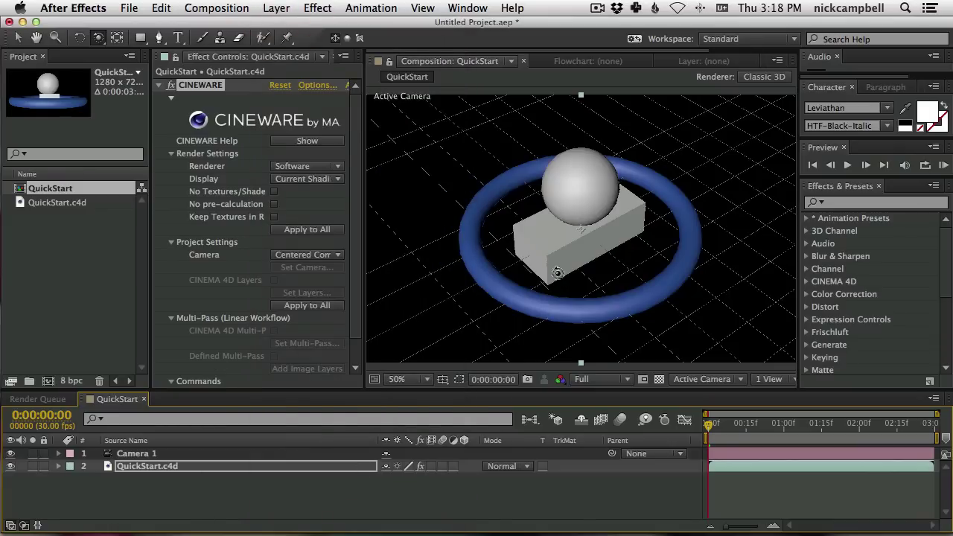
key(super+Tab)
key(super+Tab)
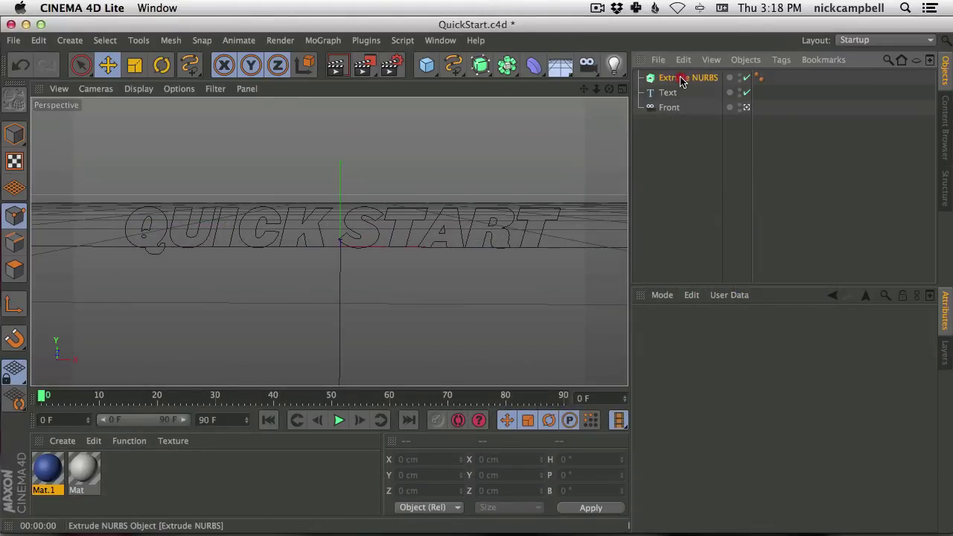
Step: Make the Text spline a child of the Extrude NURBS object so the lettering is extruded
click(679, 78)
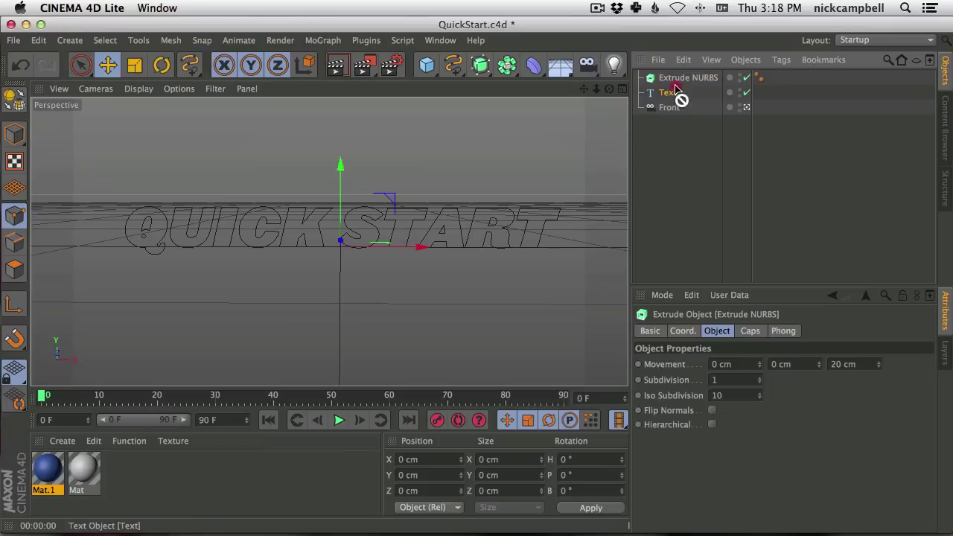
mouse_move(675, 88)
mouse_down()
mouse_move(676, 79)
mouse_move(680, 107)
mouse_move(672, 87)
mouse_up()
click(670, 96)
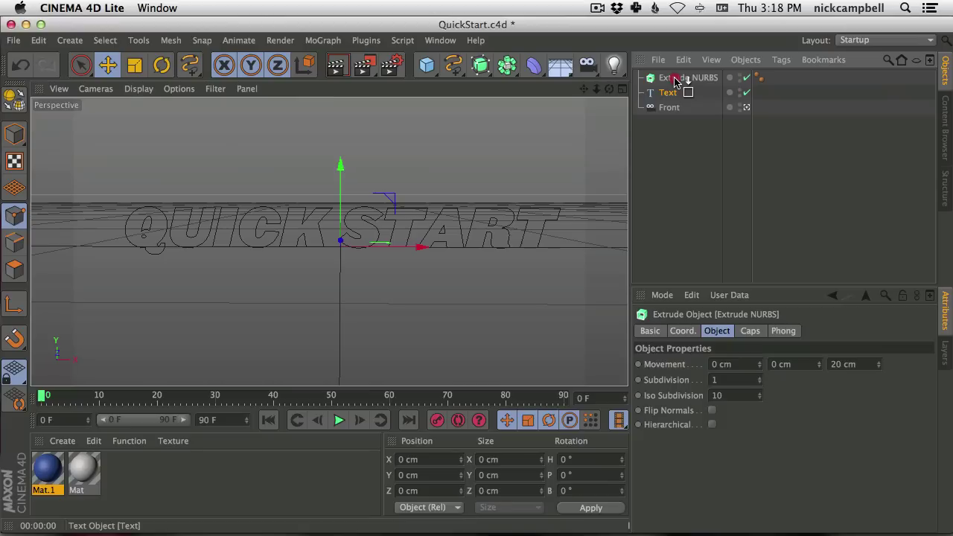
mouse_move(674, 79)
mouse_down()
mouse_move(679, 96)
mouse_move(675, 82)
mouse_up()
drag(678, 80, 676, 80)
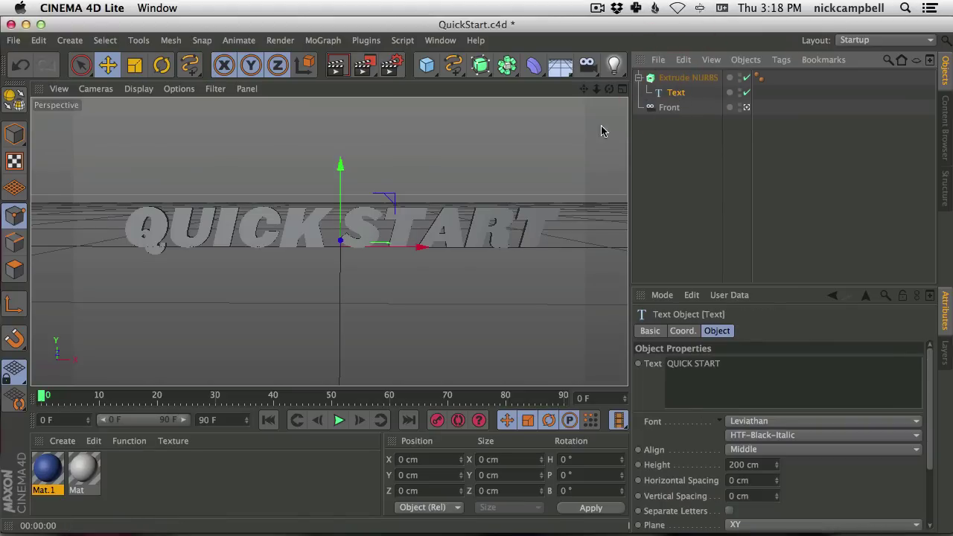
Step: Render the extruded QUICK START text in the viewport from an angled perspective to check its depth
alt+drag(451, 241, 391, 221)
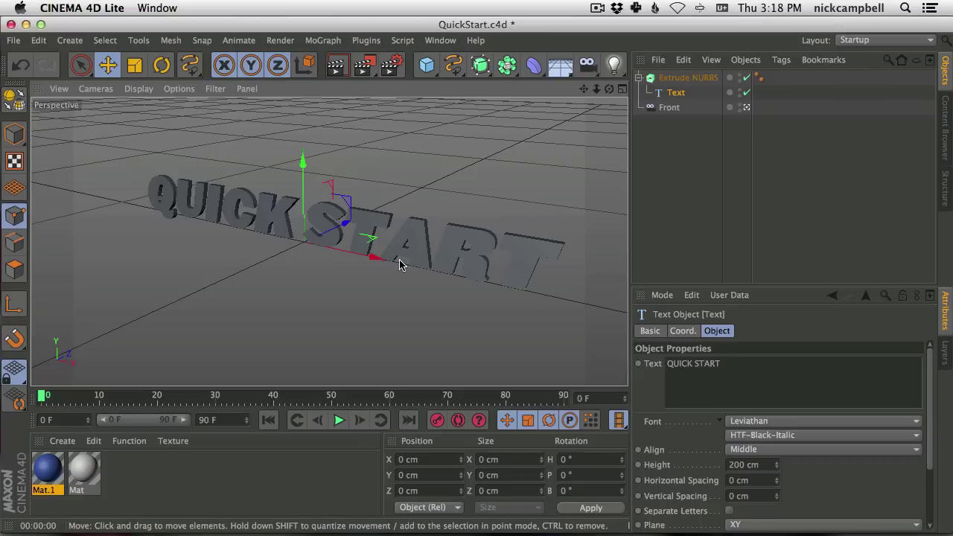
alt+drag(246, 215, 353, 233)
click(335, 65)
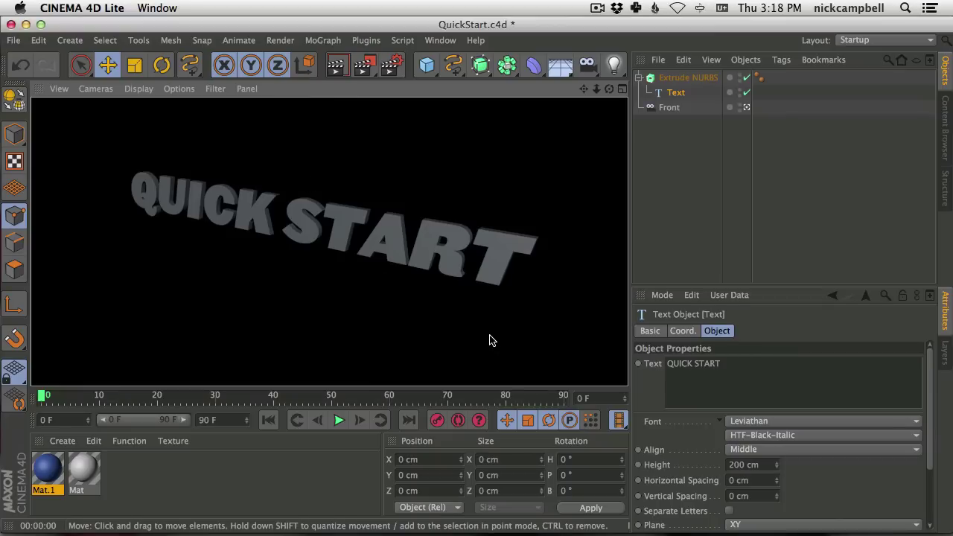
Step: Save the project, switch to After Effects and set the CINEWARE camera to the CINEMA 4D Camera
key(super+s)
key(super+Tab)
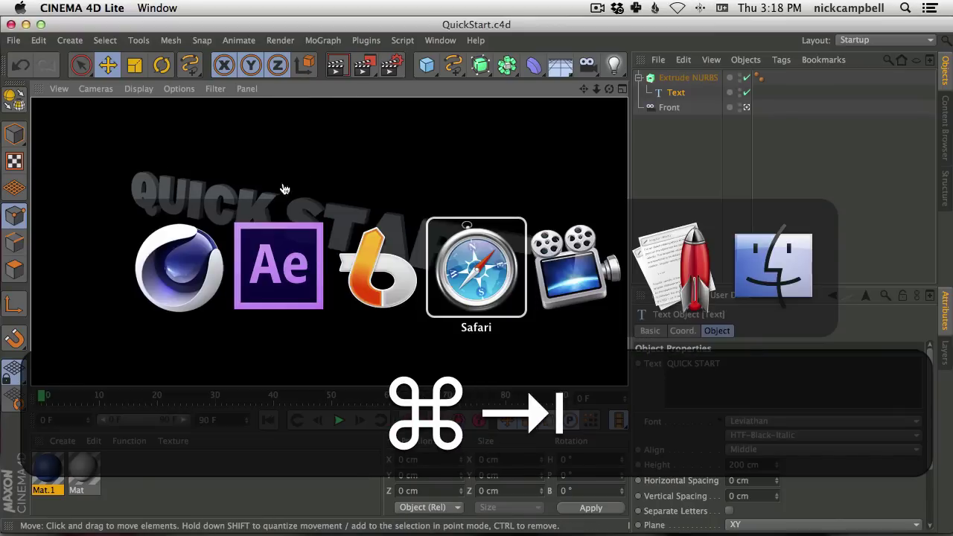
super+click(297, 286)
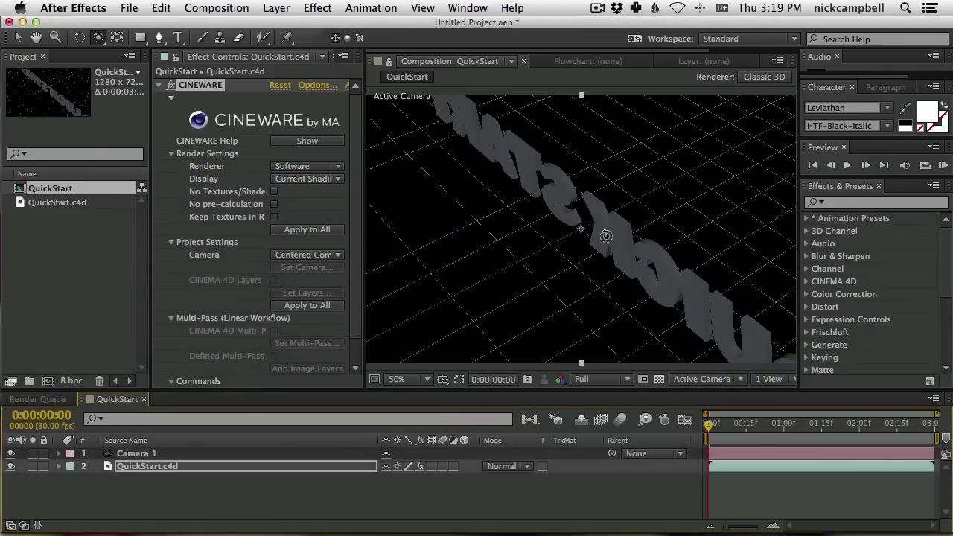
click(297, 167)
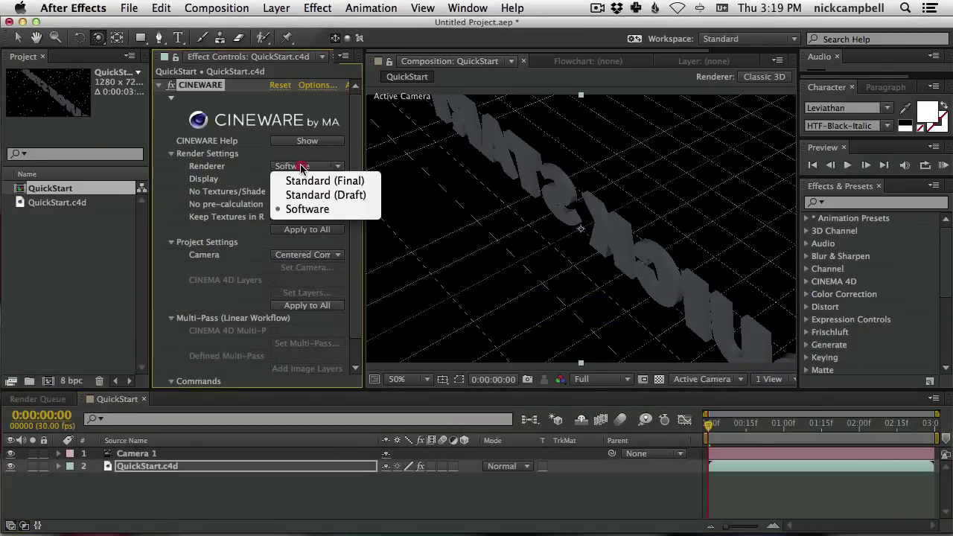
click(273, 255)
click(306, 269)
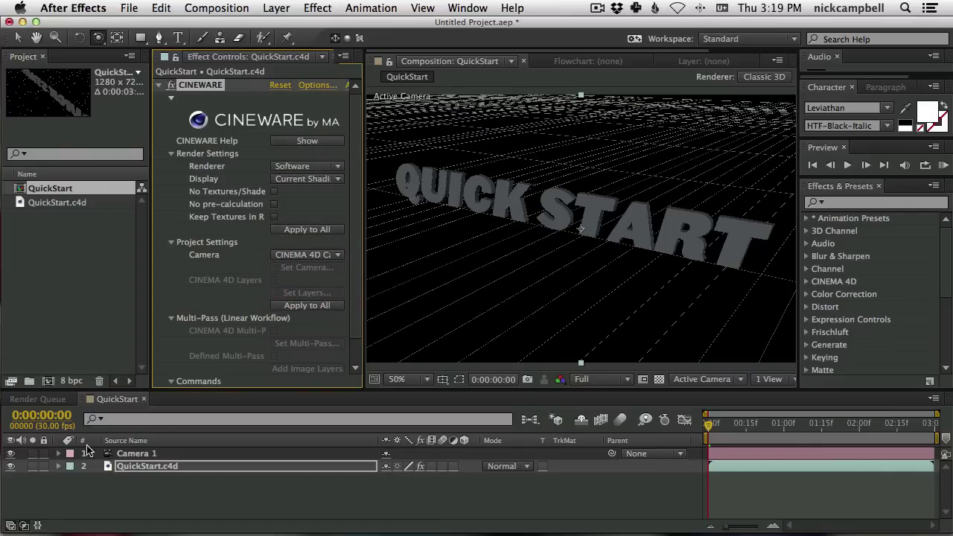
Step: Return to Cinema 4D and compare the object properties of the Extrude NURBS parent and its Text child
key(super+Tab)
click(269, 289)
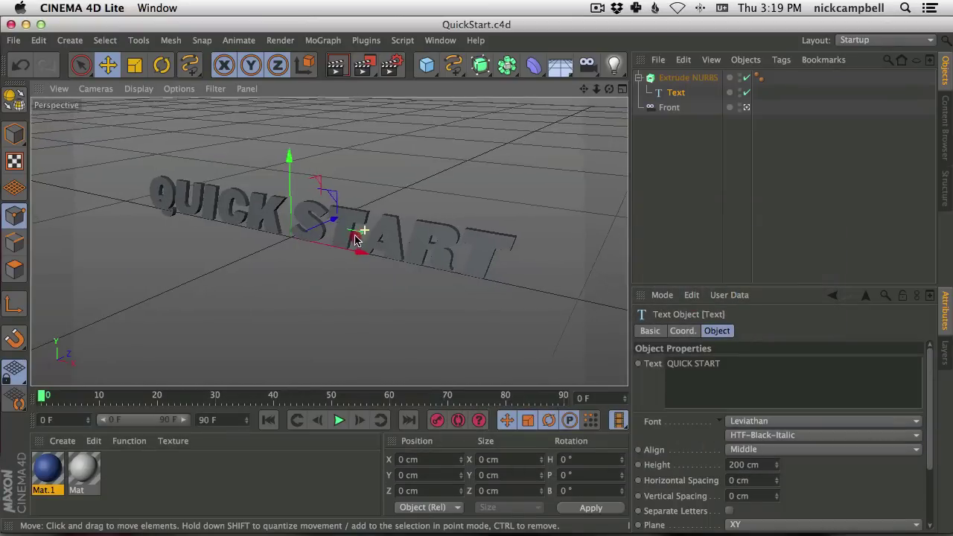
click(363, 237)
click(689, 79)
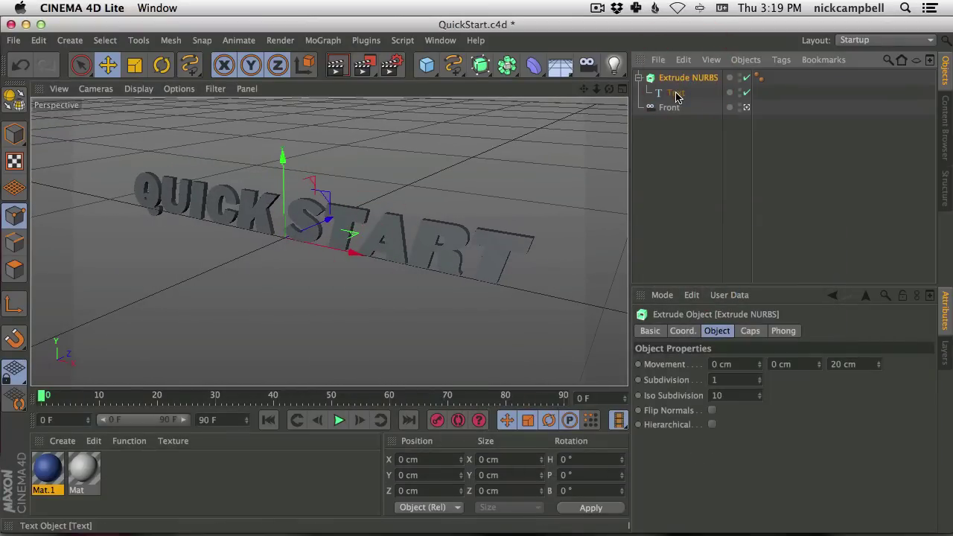
click(677, 93)
click(680, 78)
click(675, 94)
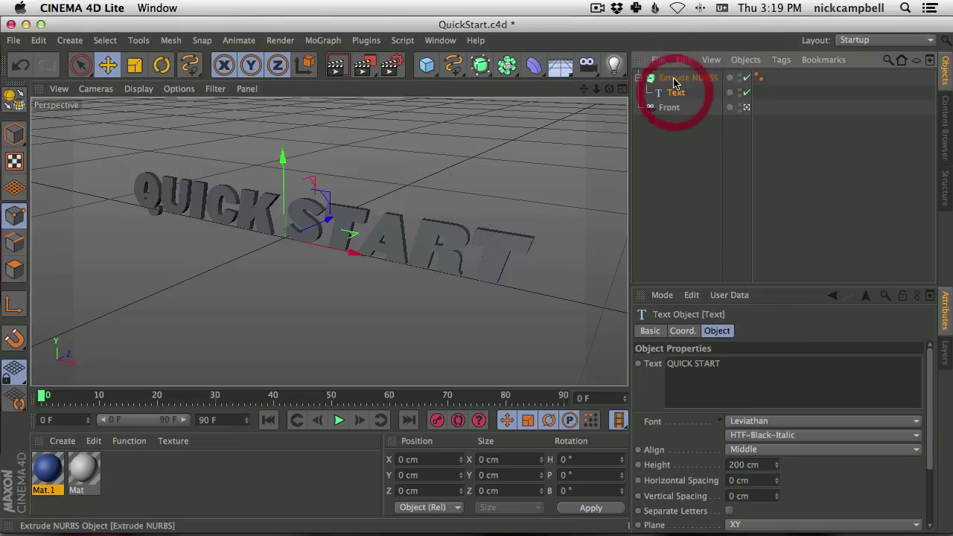
Step: Try adding a HyperNURBS object to the scene and undo it
click(483, 66)
key(super+z)
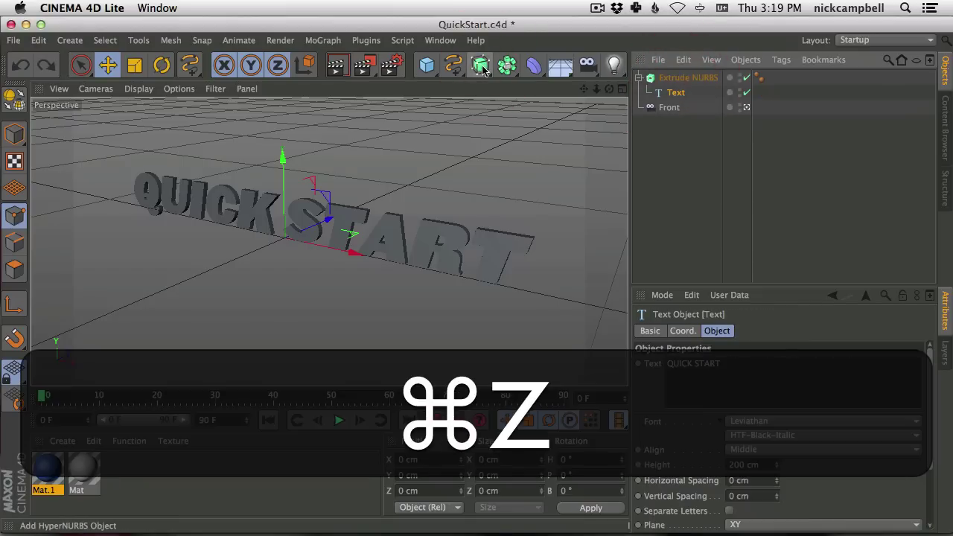
Step: Set the Z movement of the Extrude NURBS object to 301 cm to deepen the QUICK START text
drag(485, 67, 490, 91)
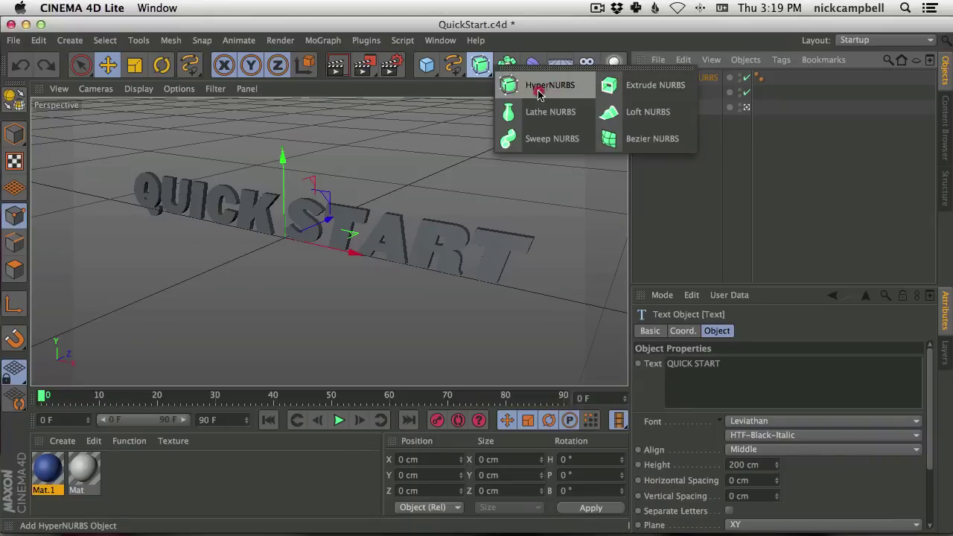
click(672, 184)
click(673, 79)
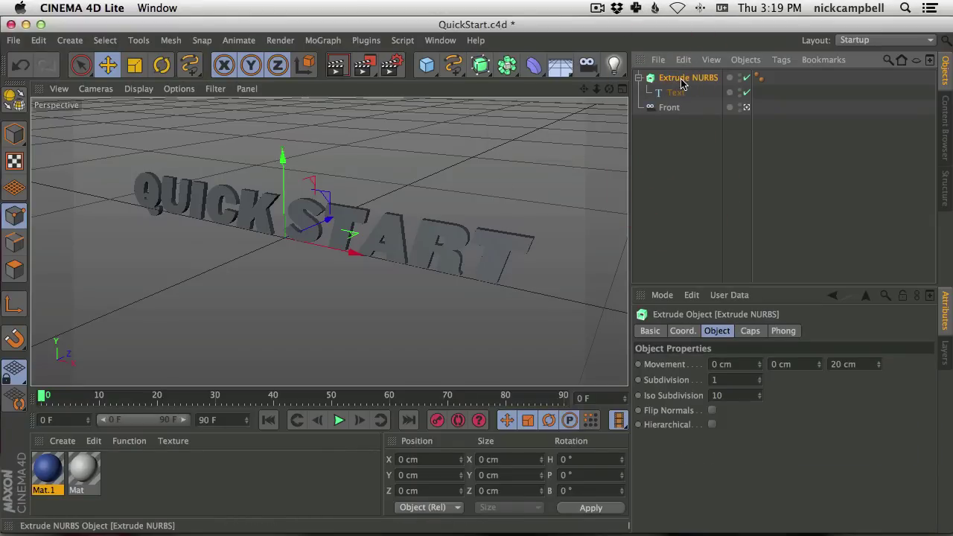
alt+drag(316, 223, 335, 218)
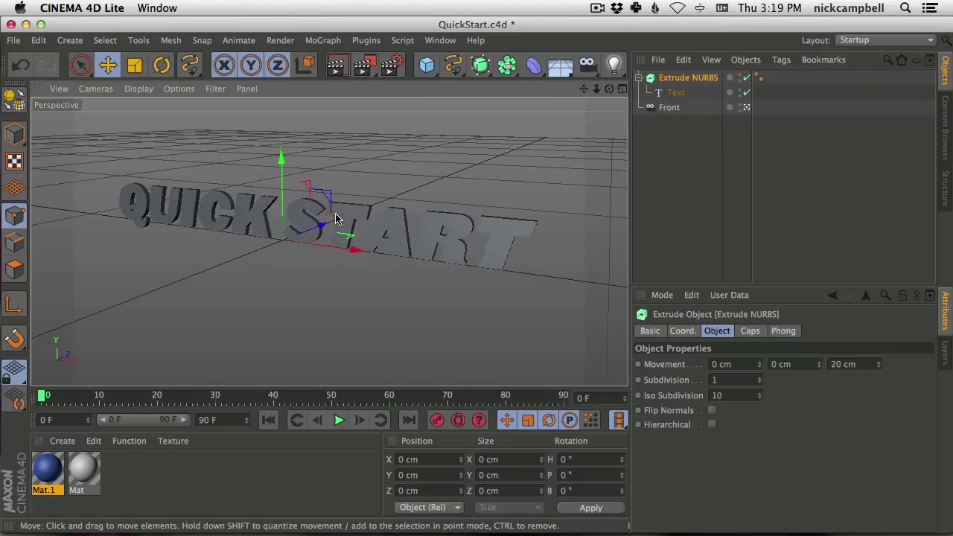
click(675, 93)
click(689, 78)
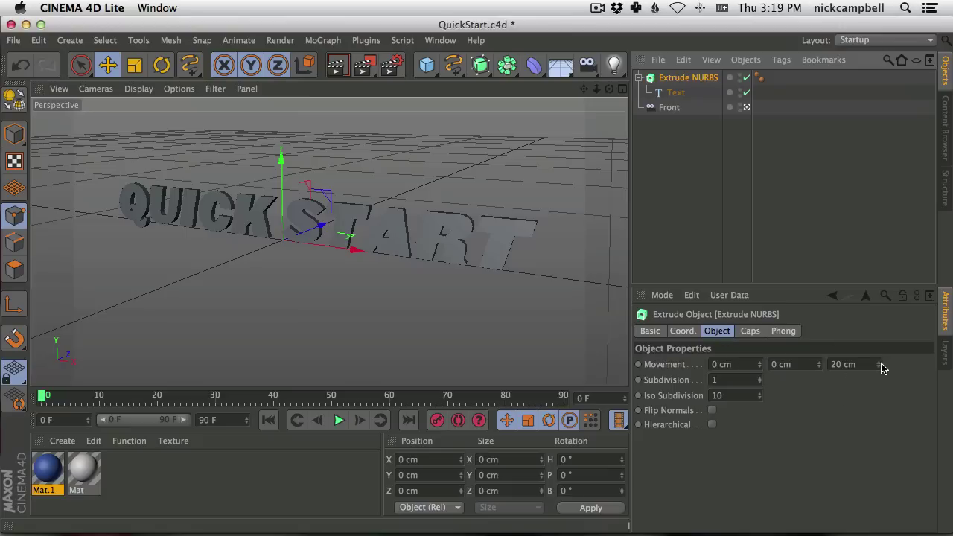
drag(879, 364, 929, 158)
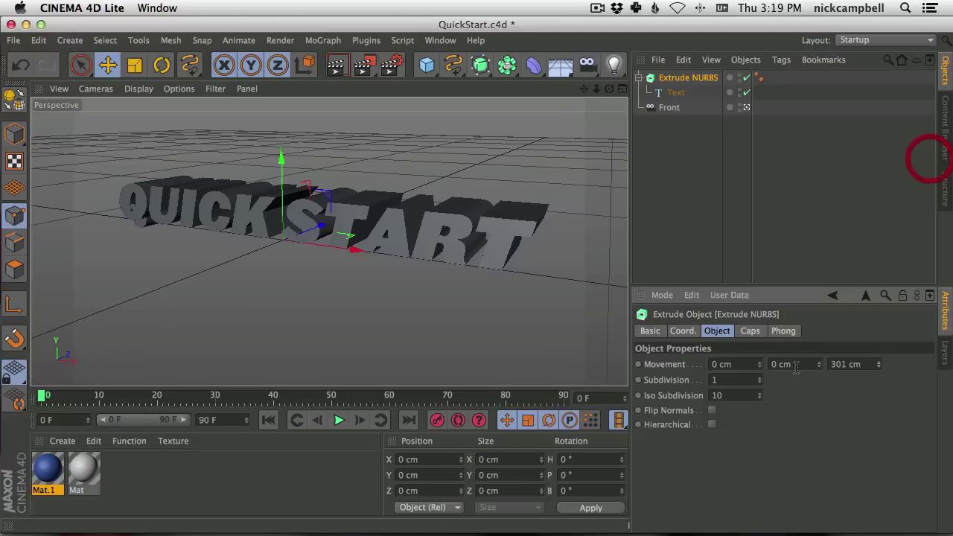
Step: Set the start cap of the Extrude NURBS to Fillet Cap and inspect the text's front edges
click(750, 332)
click(748, 364)
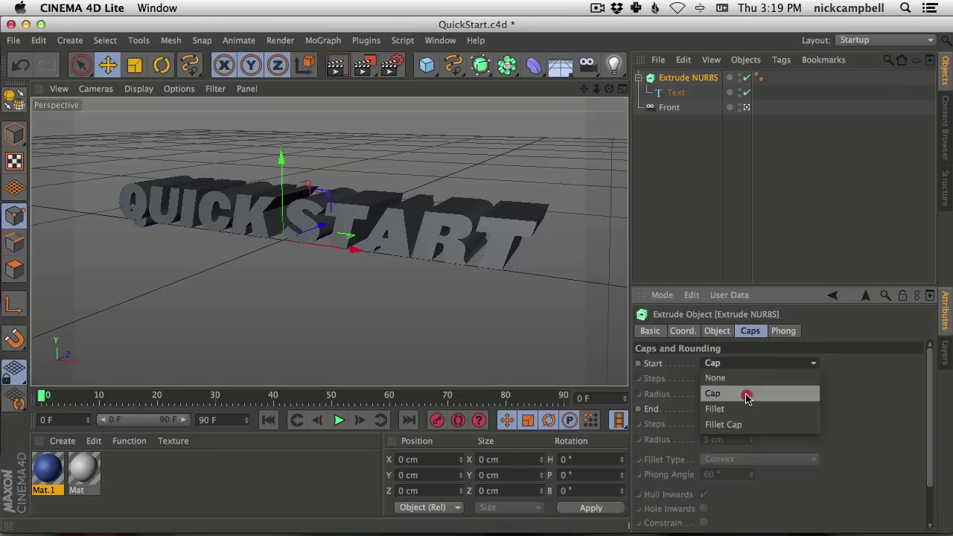
click(745, 421)
alt+drag(390, 195, 384, 235)
alt+drag(322, 285, 178, 302)
alt+drag(178, 302, 389, 201)
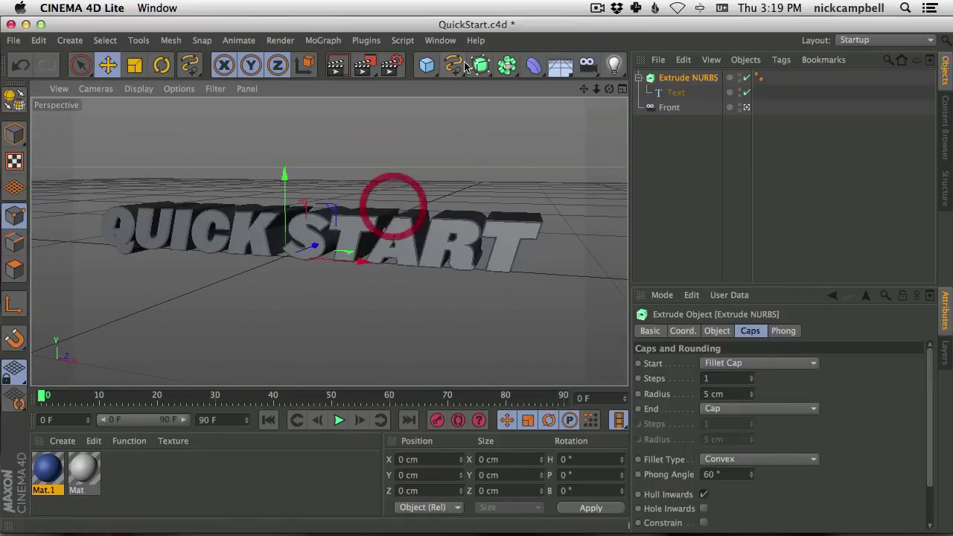
Step: Add a Sweep NURBS object to the scene and delete the Extrude NURBS together with its text
click(691, 158)
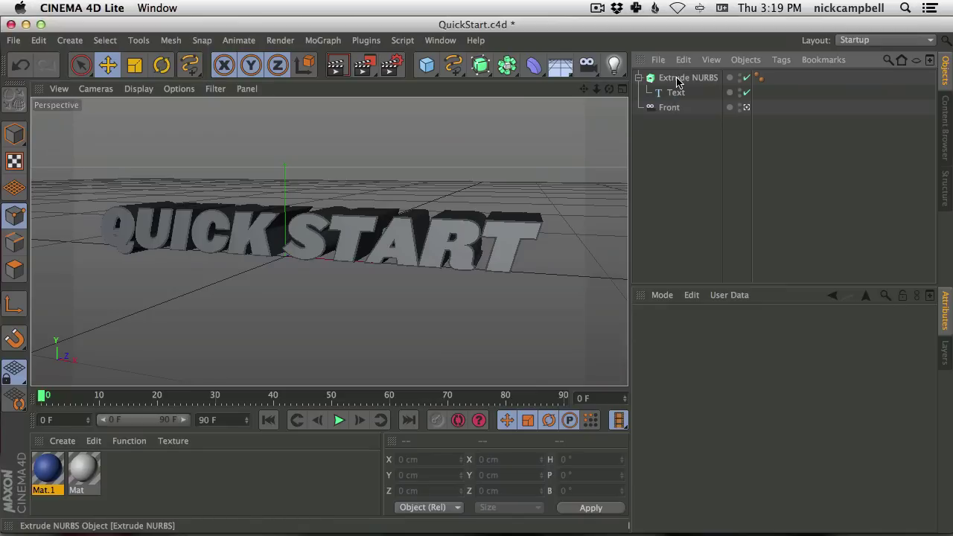
click(481, 67)
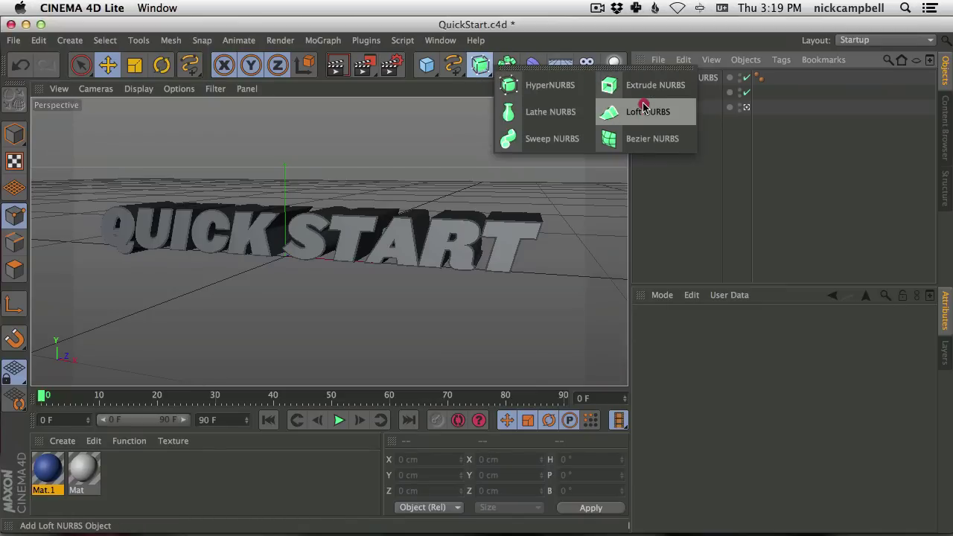
click(548, 142)
click(682, 93)
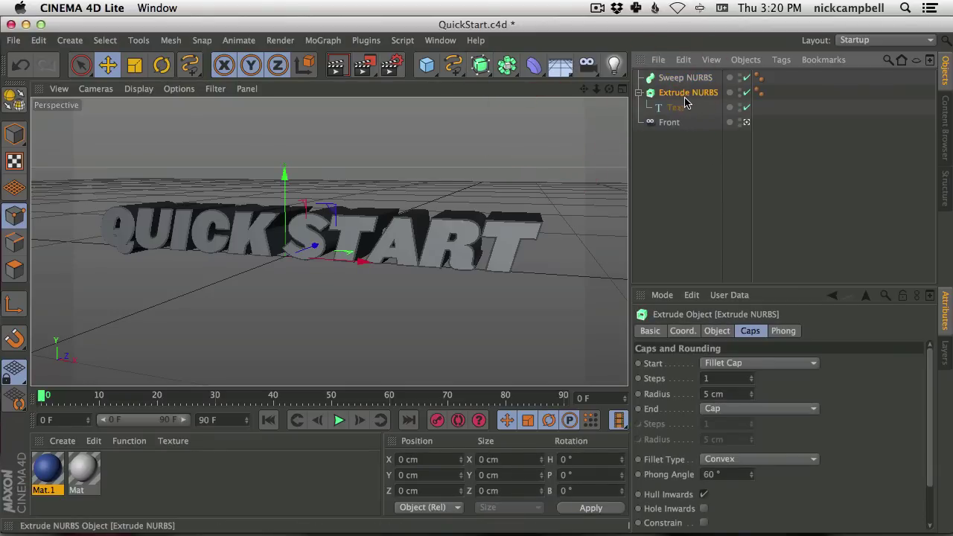
key(Delete)
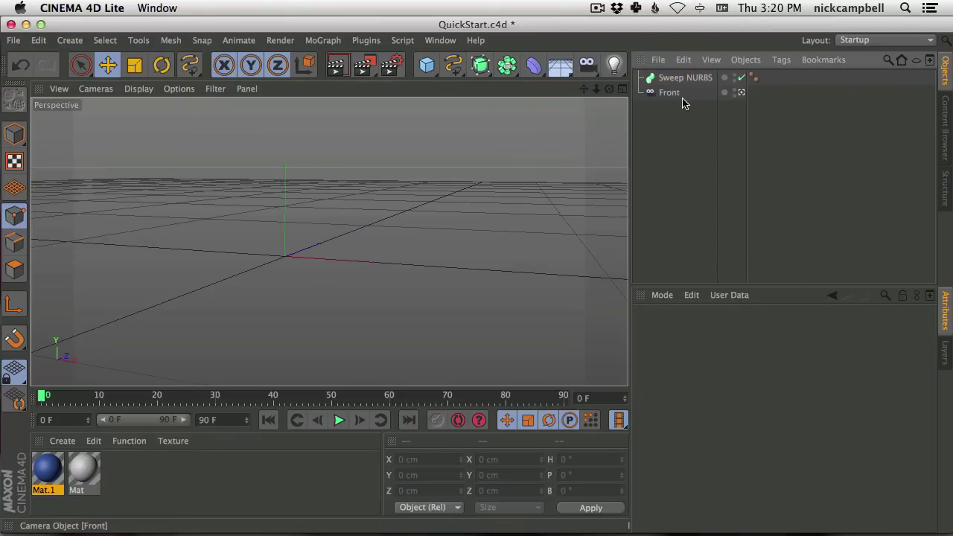
Step: Add a Helix spline and a Circle spline to the scene
click(455, 67)
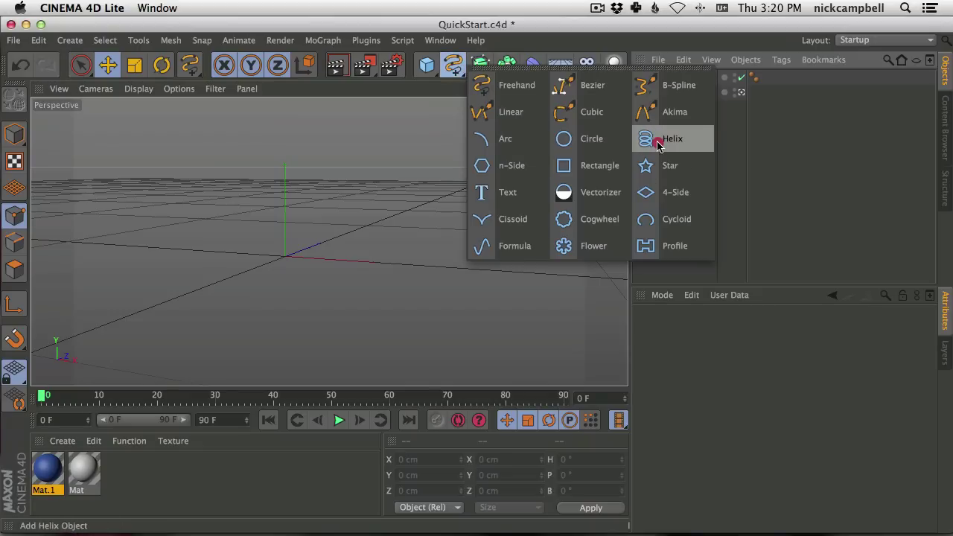
click(739, 133)
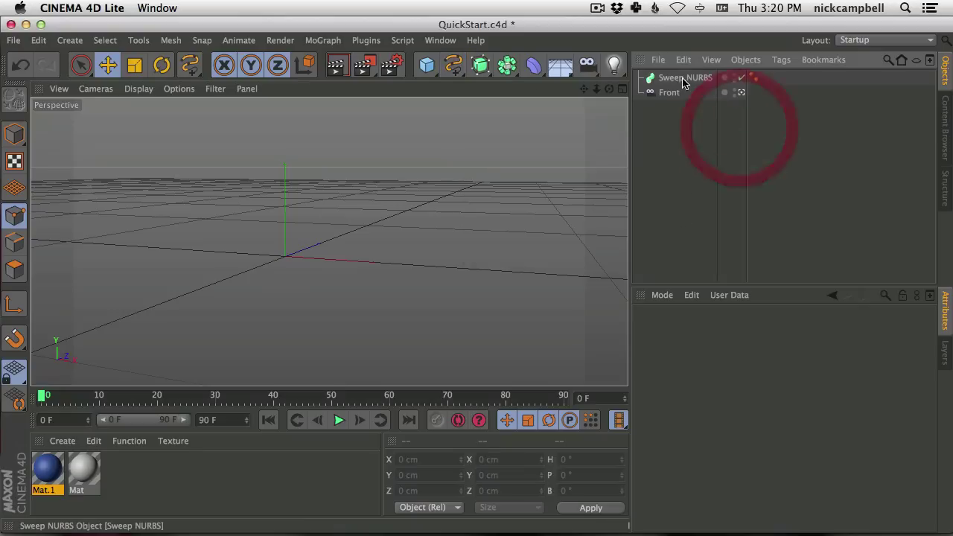
click(455, 67)
click(683, 139)
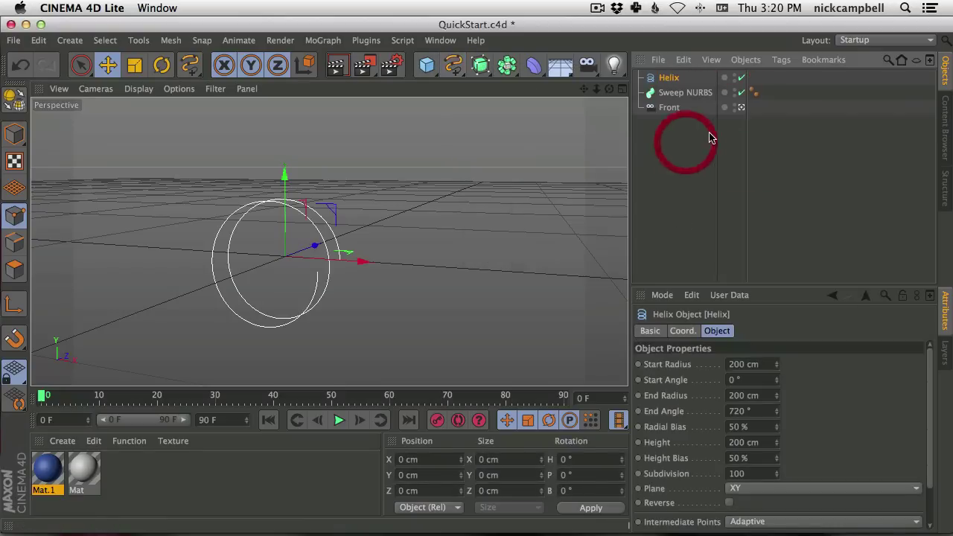
click(454, 67)
click(582, 136)
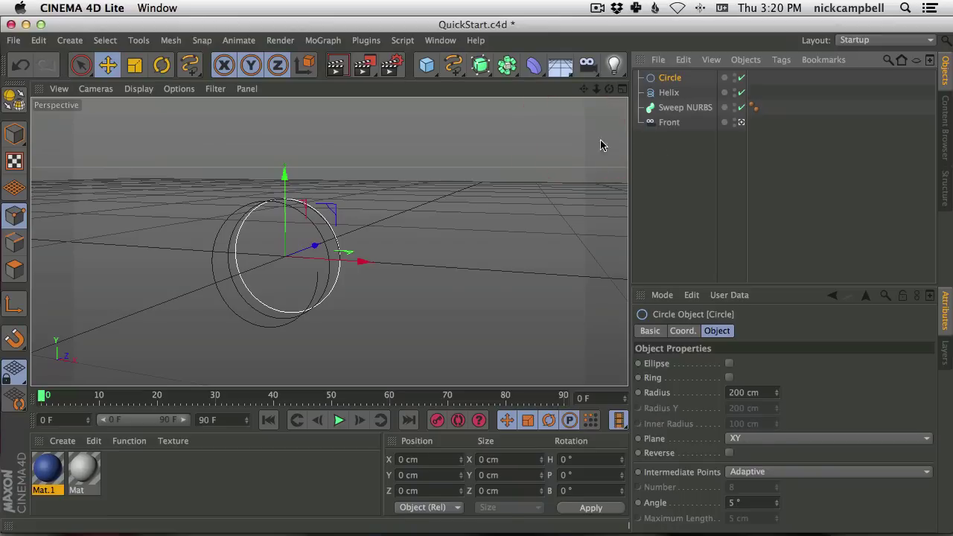
Step: Scale the Circle spline down to a radius of about 65 cm
alt+drag(394, 208, 350, 246)
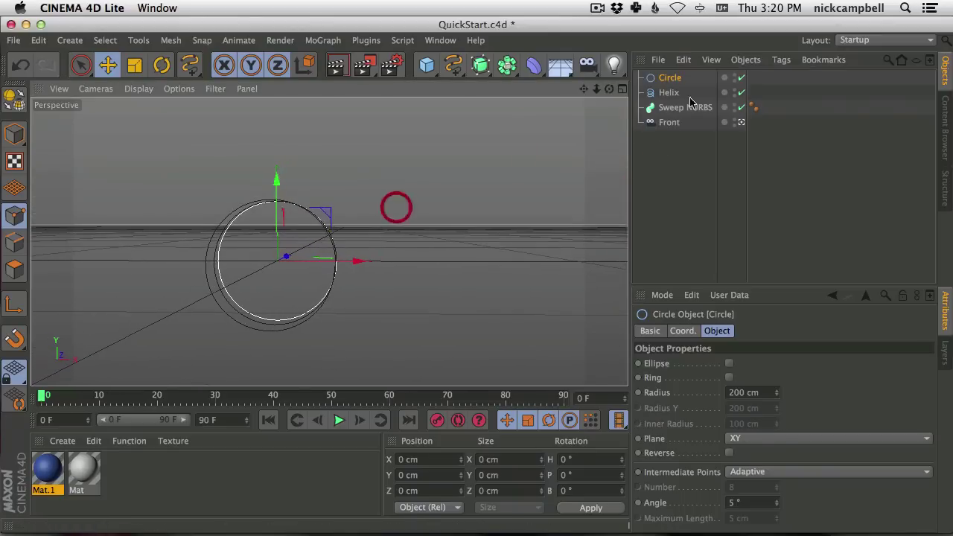
click(673, 77)
click(135, 64)
drag(334, 198, 331, 197)
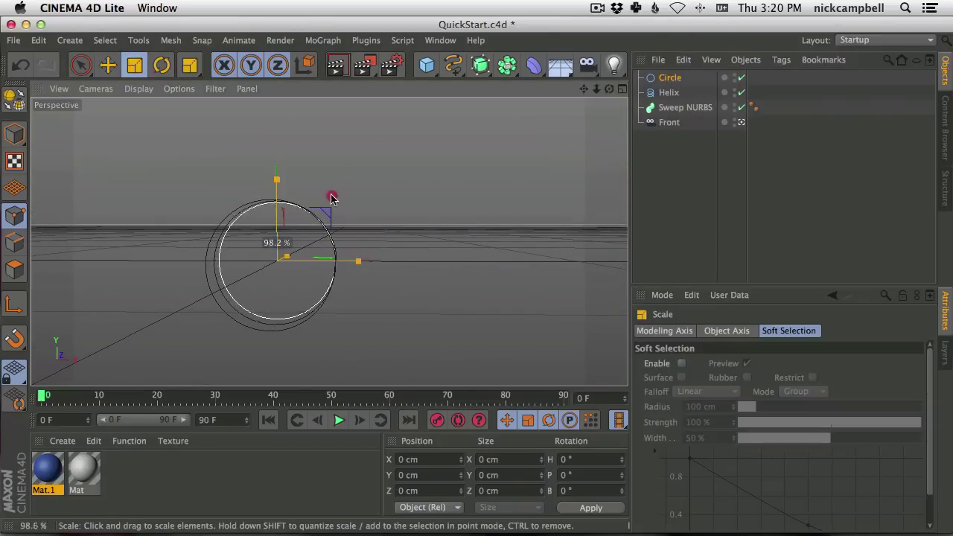
drag(4, 335, 3, 335)
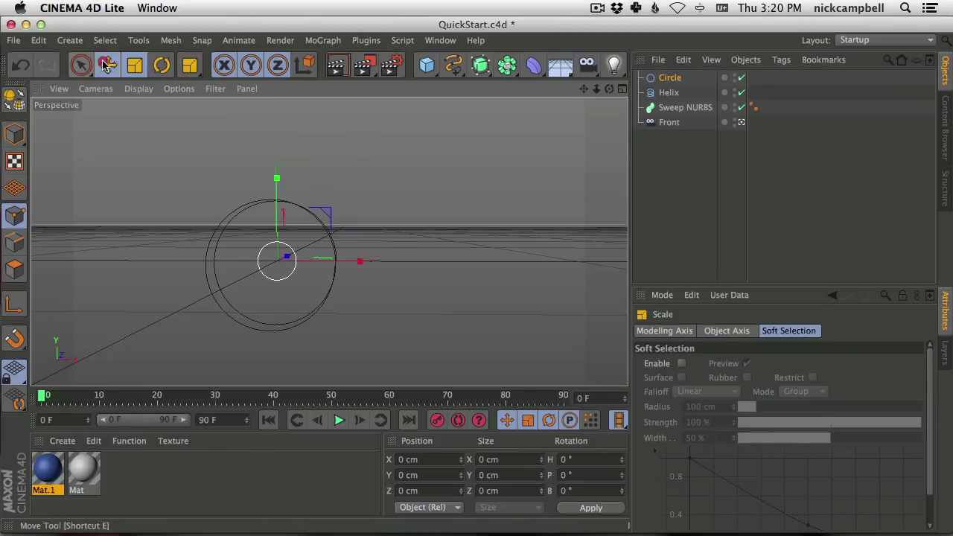
Step: Move the Circle spline along the X axis clear of the helix and render the viewport
click(108, 65)
drag(332, 259, 312, 209)
click(336, 68)
click(339, 232)
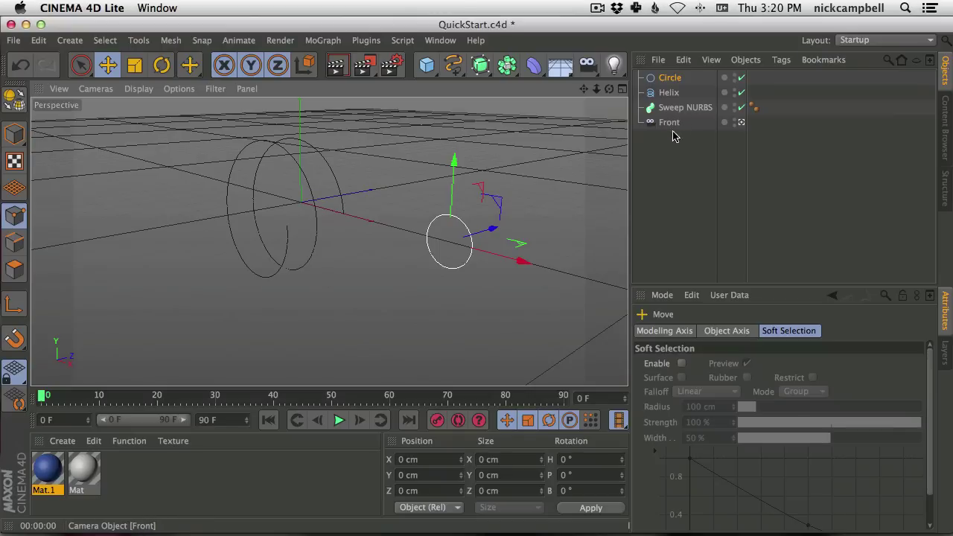
Step: Make the Helix and then the Circle children of the Sweep NURBS, with the Circle below the Helix
click(664, 153)
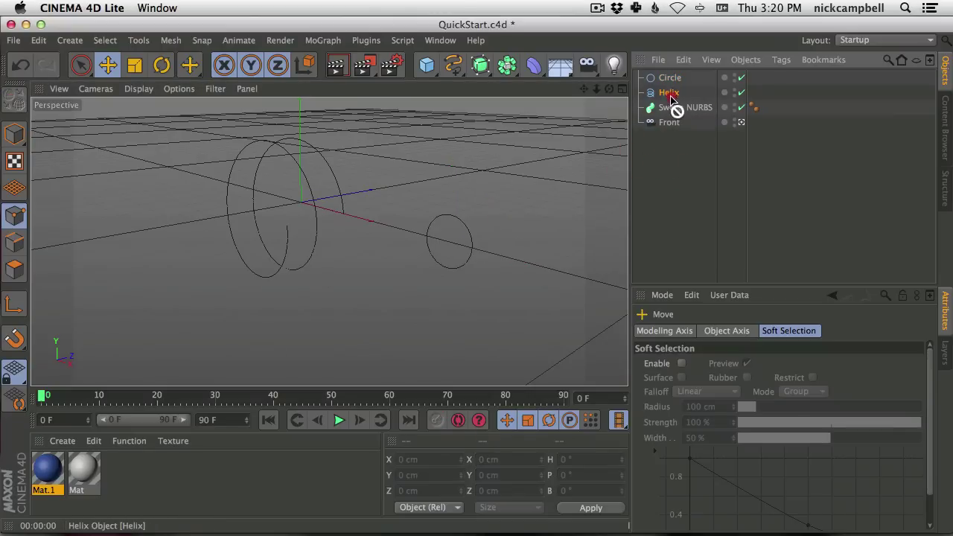
drag(674, 111, 672, 110)
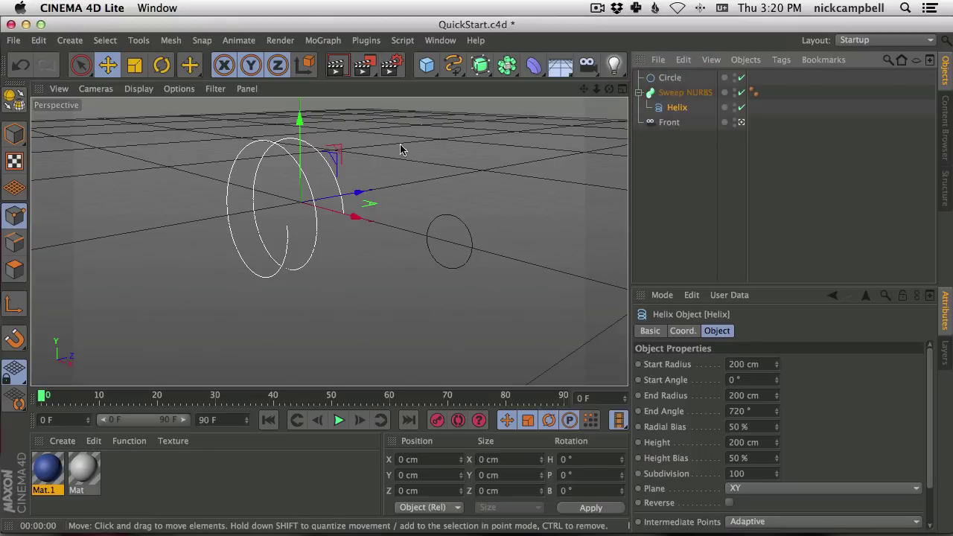
click(679, 95)
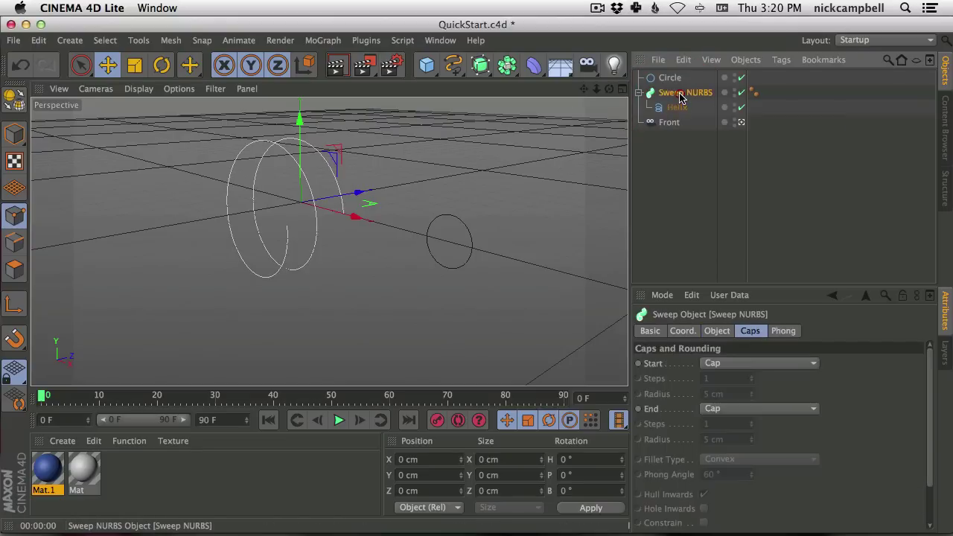
alt+drag(302, 220, 320, 191)
drag(672, 79, 681, 118)
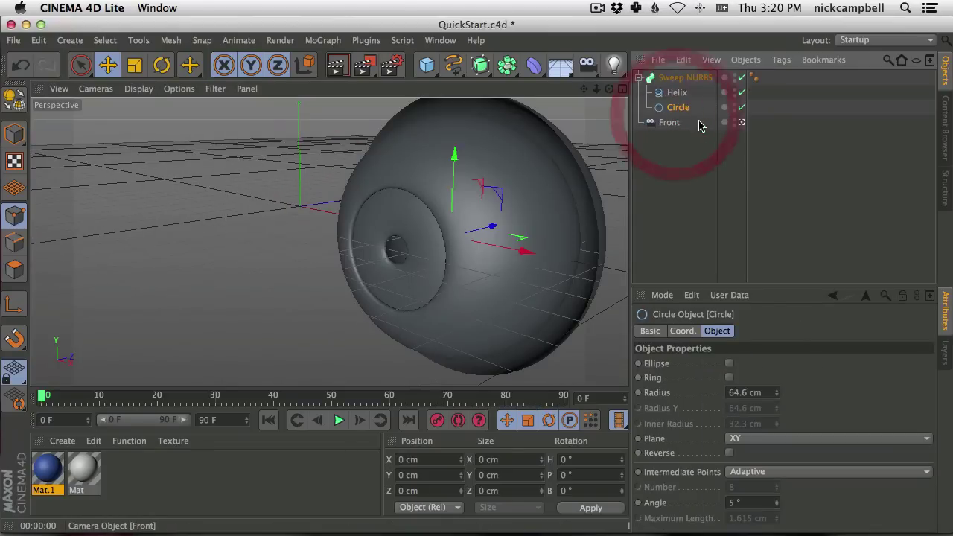
alt+drag(510, 223, 355, 252)
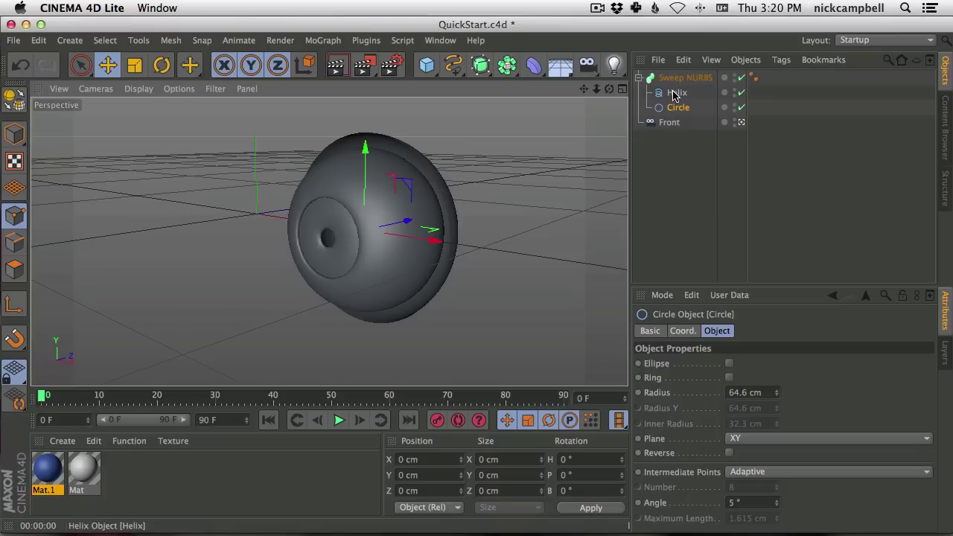
Step: Reorder the Sweep NURBS children so the Circle profile sits above the Helix path, and inspect the swept tube
click(674, 93)
click(676, 108)
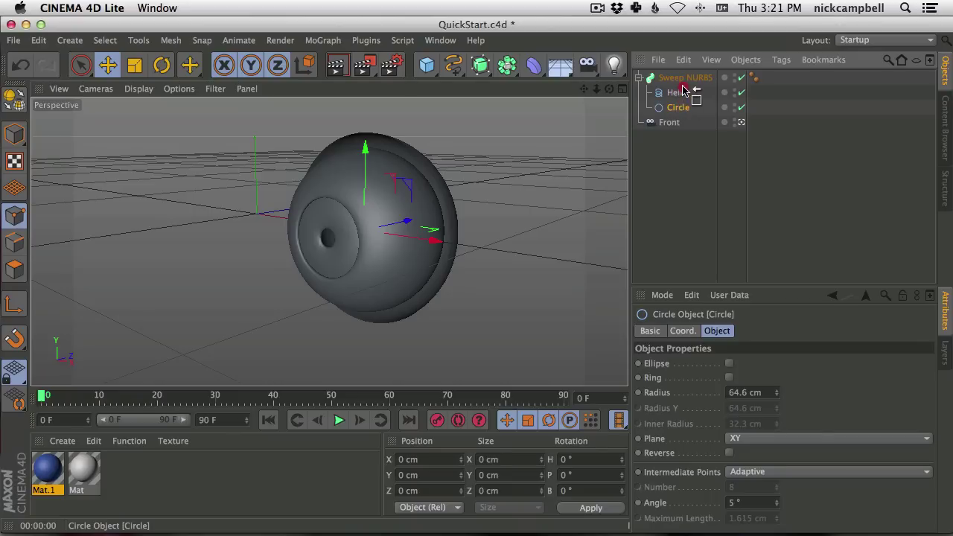
drag(683, 86, 683, 88)
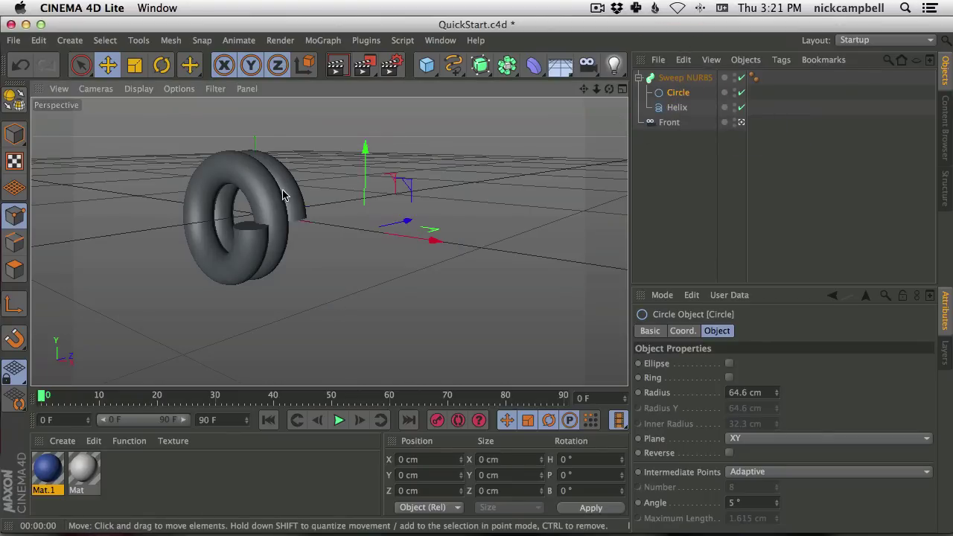
mouse_move(283, 187)
alt+mouse_down()
mouse_move(436, 199)
mouse_move(395, 217)
mouse_move(334, 211)
mouse_move(393, 209)
alt+mouse_up()
scroll(319, 187, up, 3)
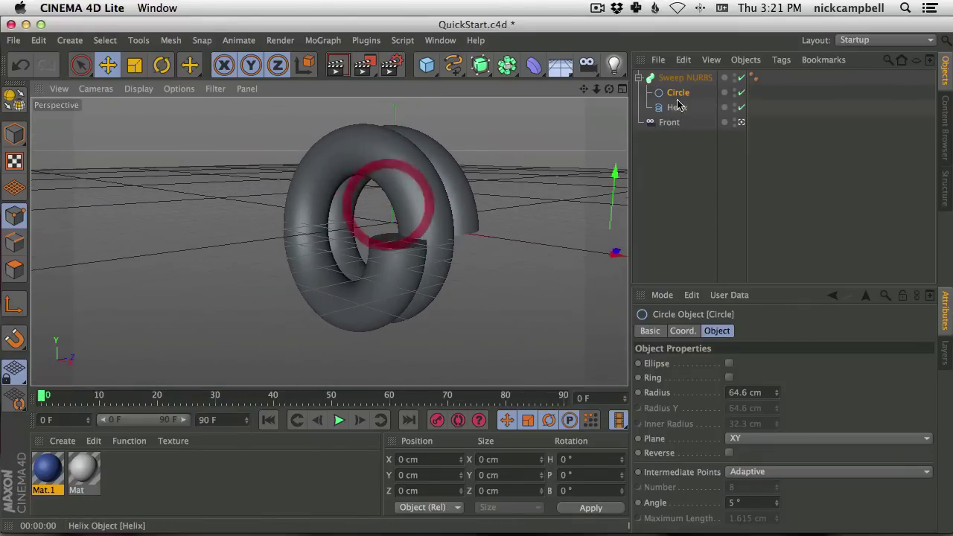
Step: Compare the sweep's parent and child objects, and scale the Circle profile down to make the swept tube thinner
click(683, 78)
click(677, 95)
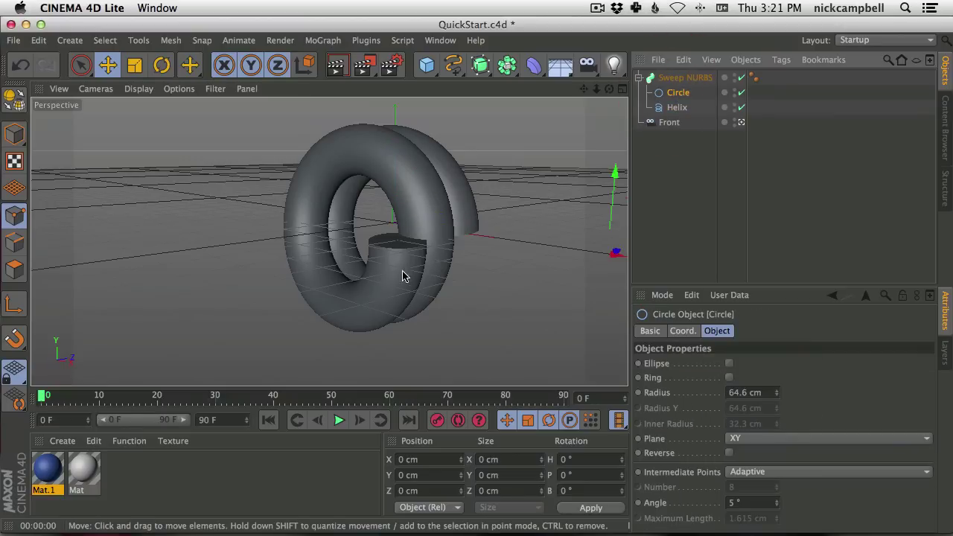
click(674, 108)
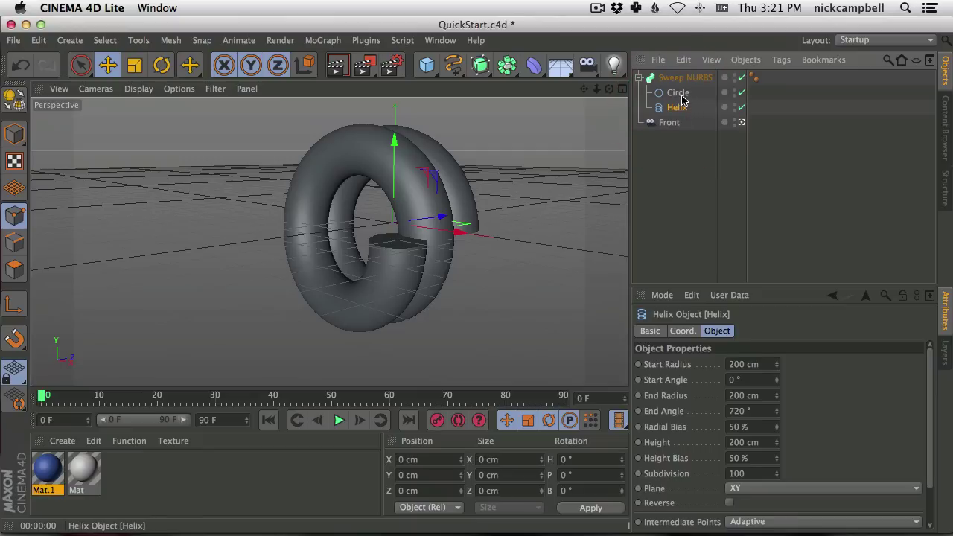
click(677, 92)
key(t)
drag(250, 174, 459, 215)
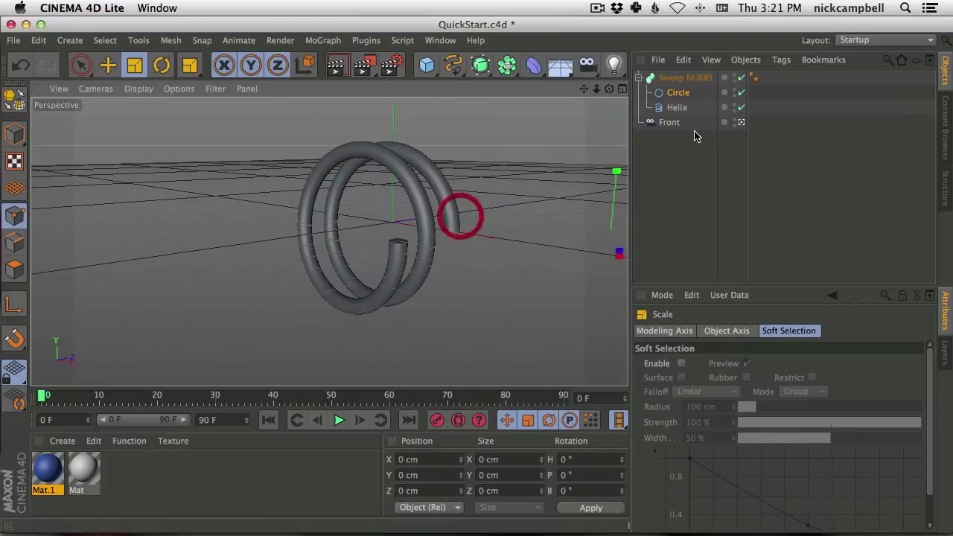
Step: Turn the Sweep NURBS off, move the Circle profile closer to the helix, and turn the sweep back on
click(742, 78)
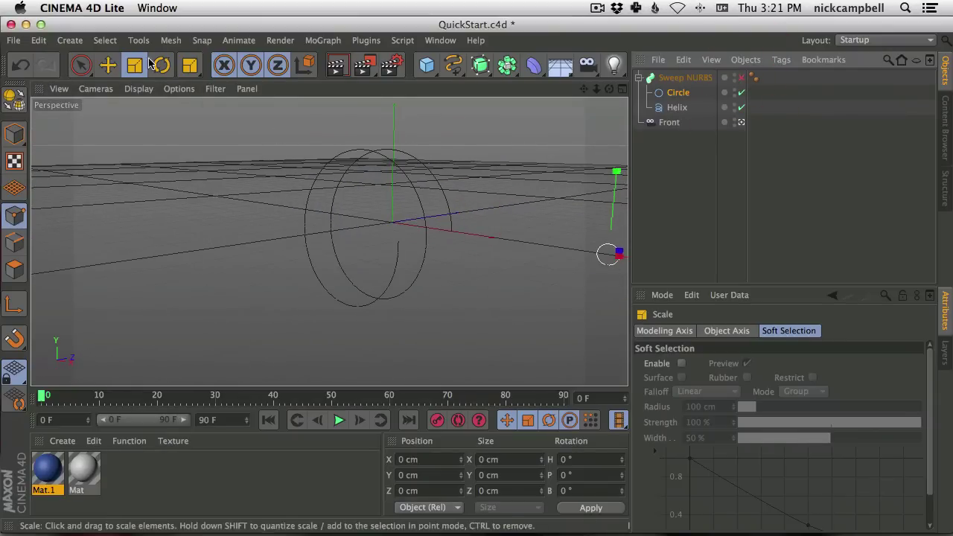
click(108, 64)
alt+drag(387, 246, 330, 240)
drag(607, 262, 474, 246)
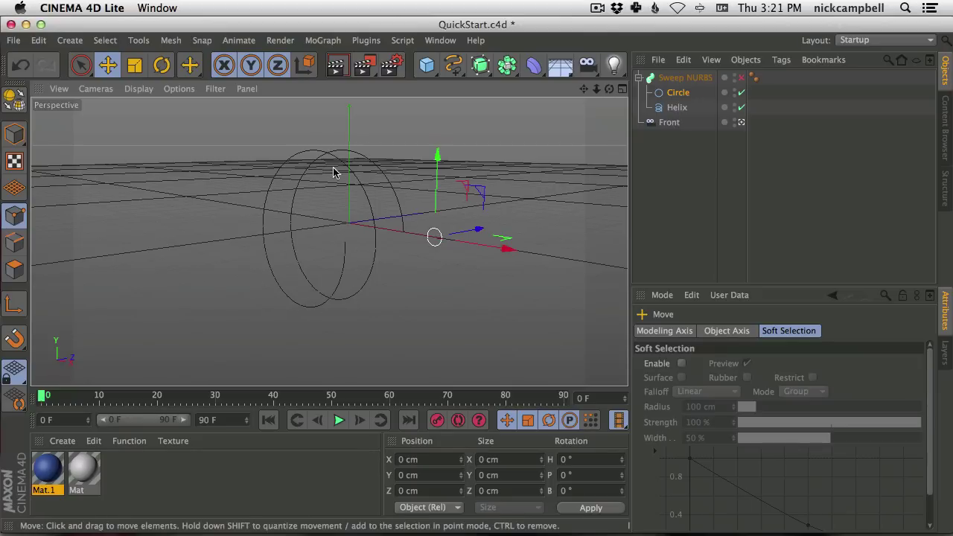
click(740, 78)
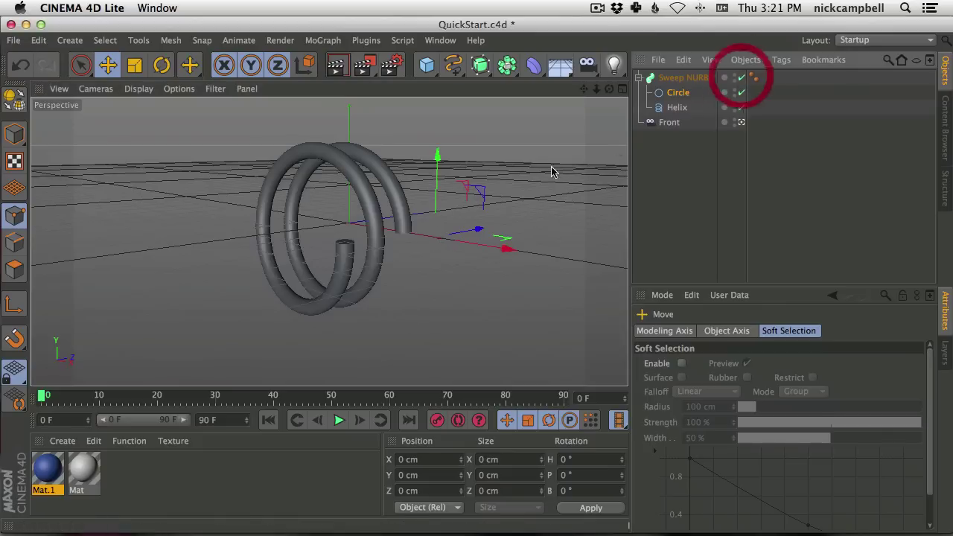
Step: Adjust the size of the Sweep NURBS's Circle profile slightly with the Scale tool
click(679, 77)
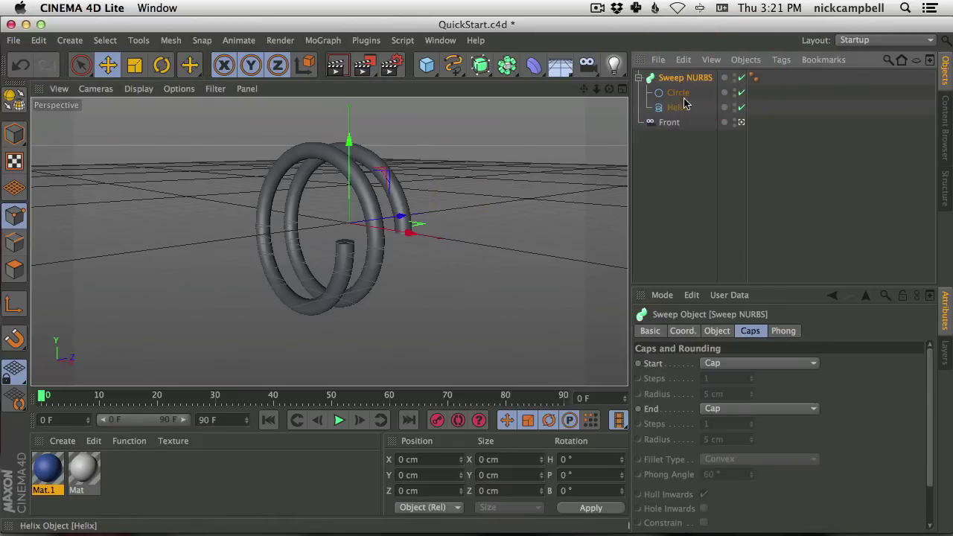
click(680, 94)
click(135, 64)
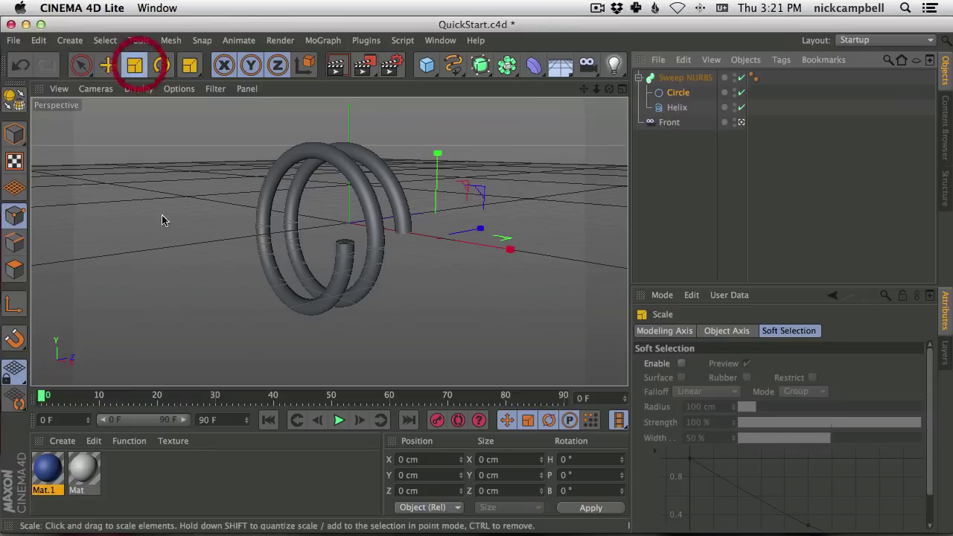
drag(118, 231, 245, 213)
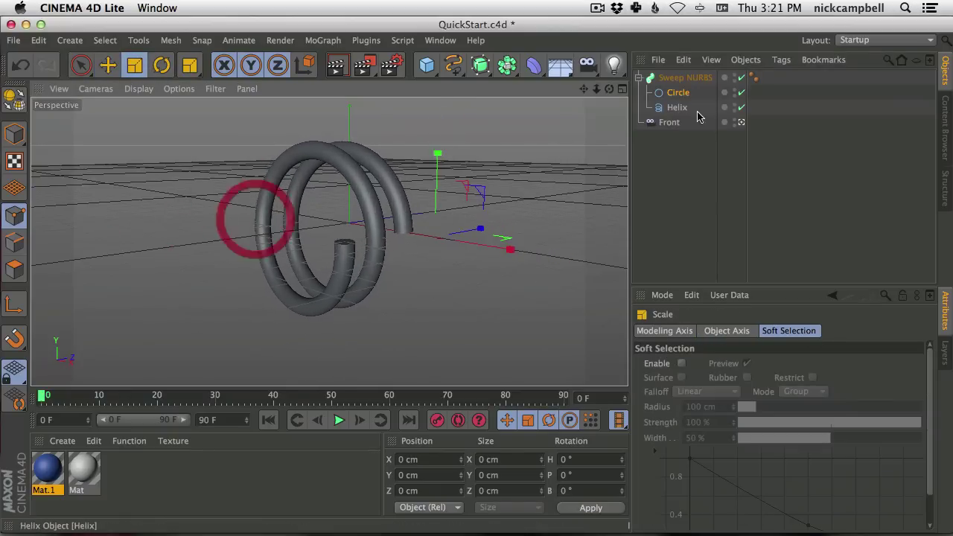
Step: Set the Helix's end radius to 55 cm and its end angle to 1270° to form a tapering coil
click(677, 107)
drag(777, 400, 766, 503)
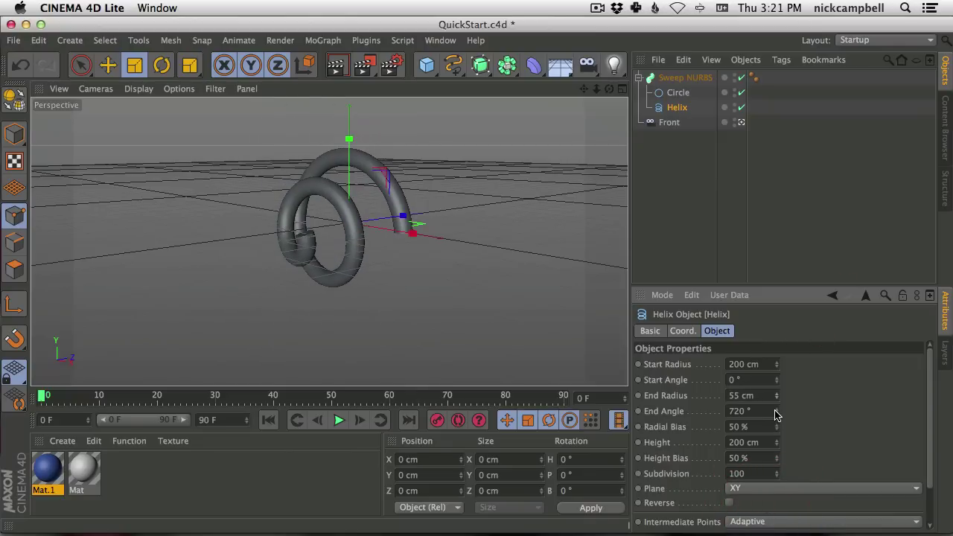
drag(776, 411, 900, 10)
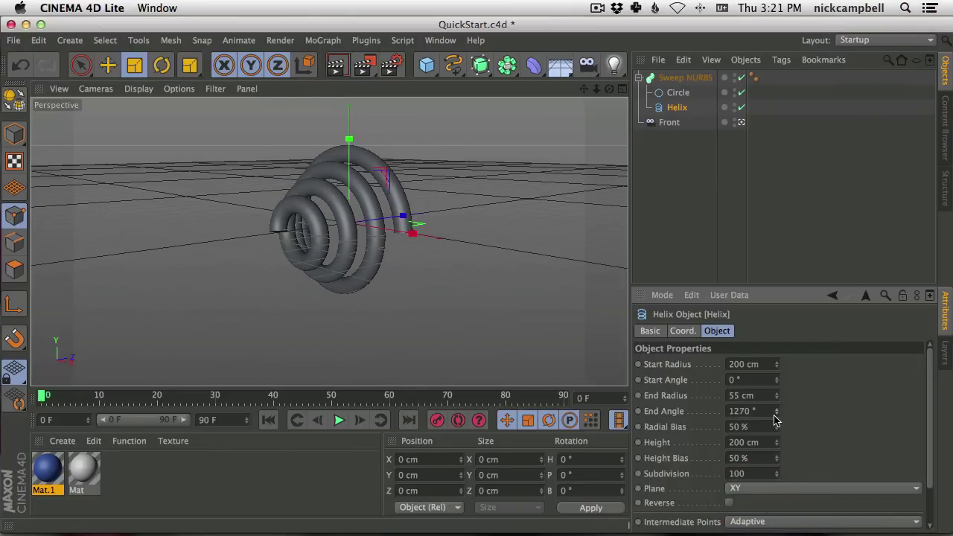
alt+drag(395, 231, 672, 206)
Step: Review the available spline types and NURBS generators alongside the finished Sweep NURBS object
click(455, 65)
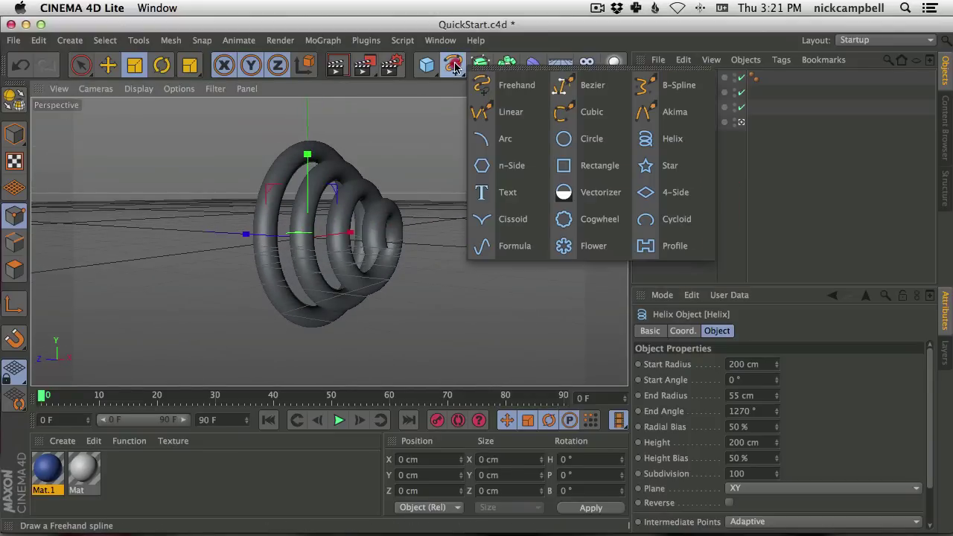
click(386, 187)
click(691, 159)
click(688, 78)
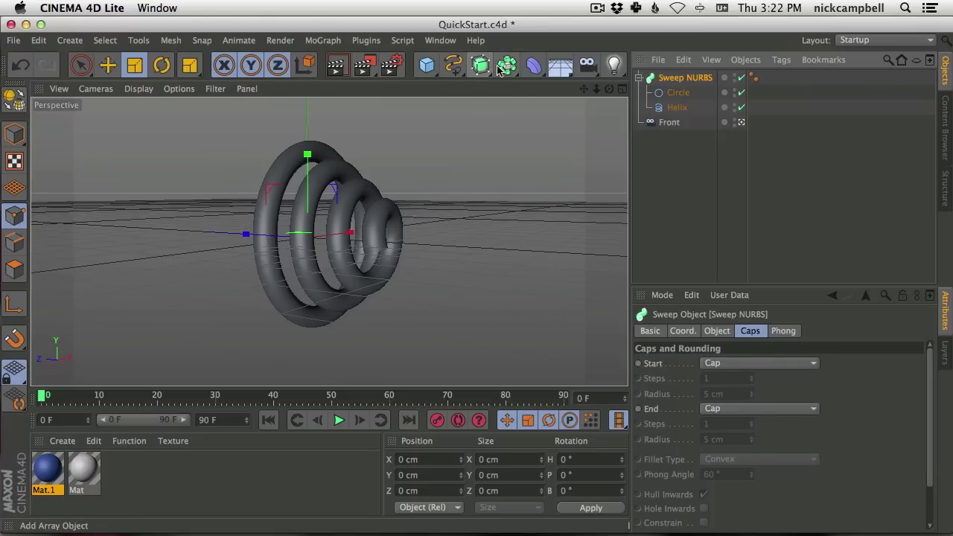
click(480, 65)
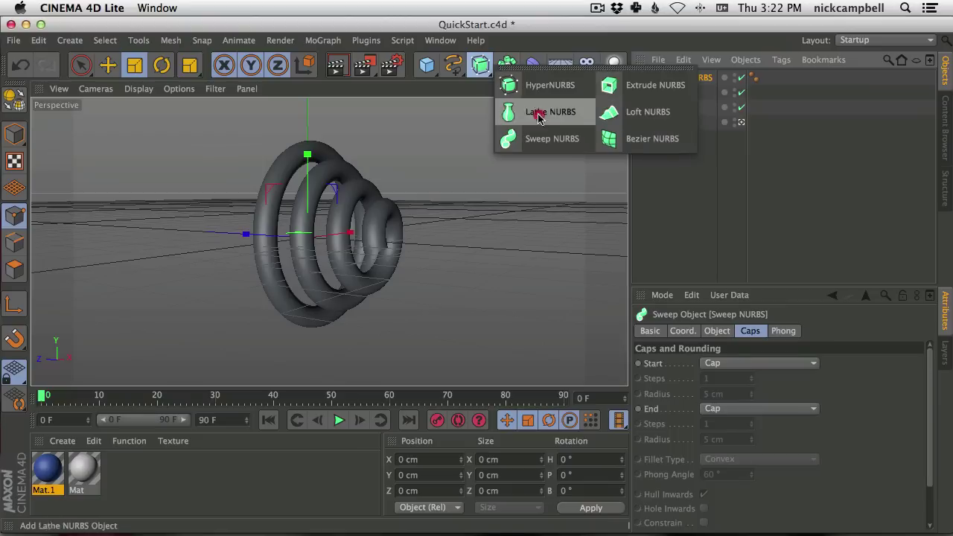
click(701, 217)
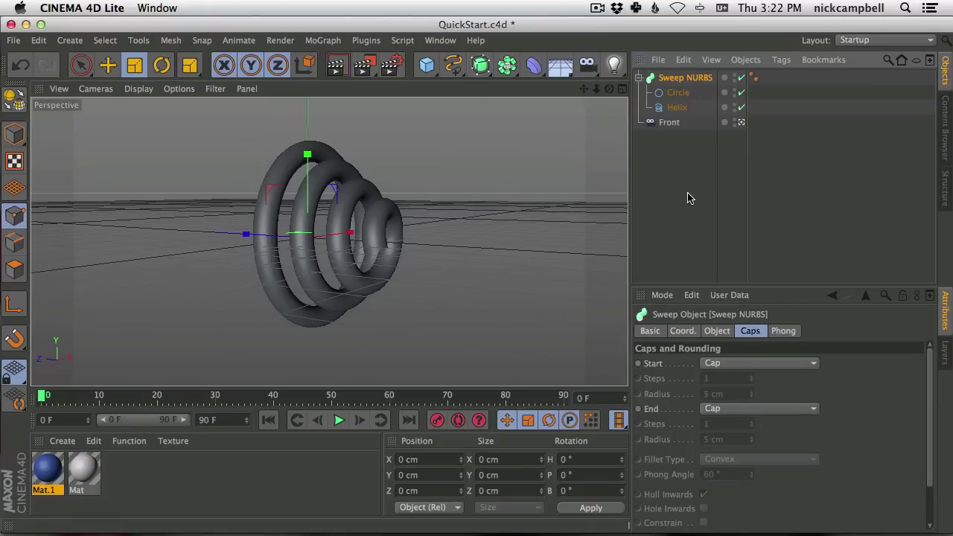
click(484, 65)
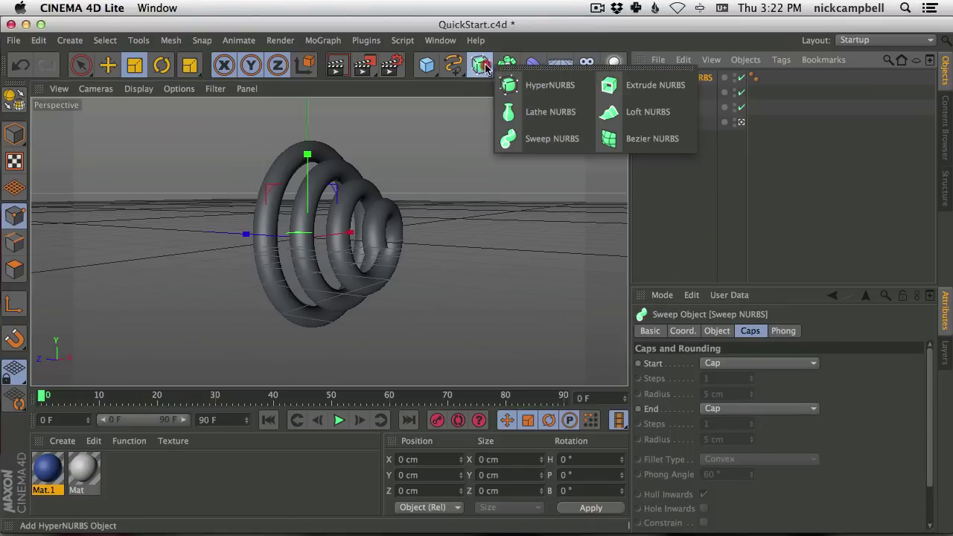
click(666, 218)
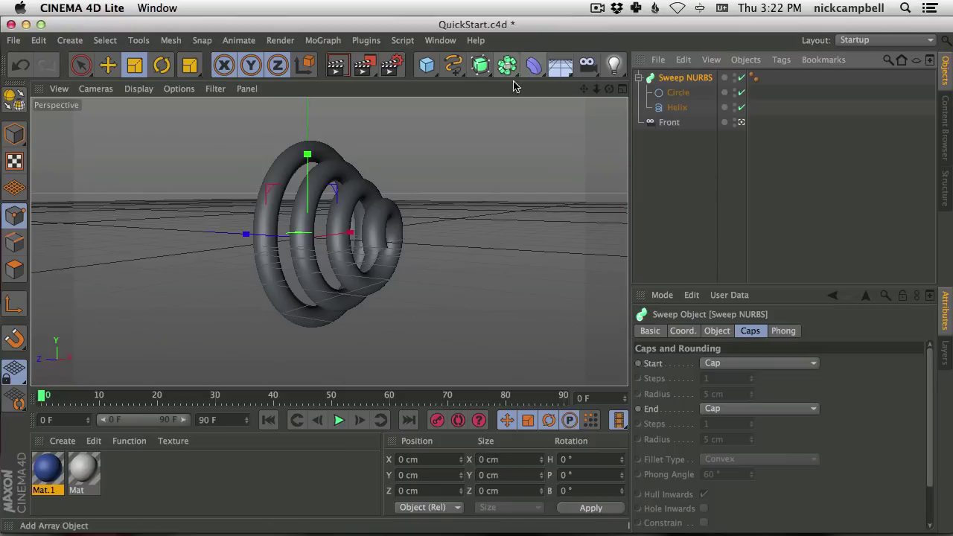
alt+drag(383, 220, 343, 242)
click(481, 65)
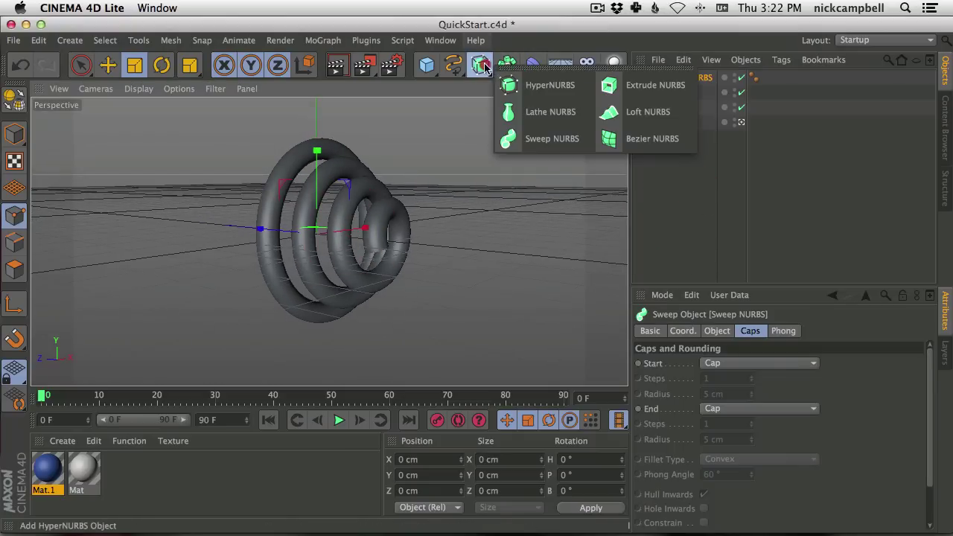
click(463, 107)
Step: Add an Array object and a Cube, and make the Cube a child of the Array
click(510, 71)
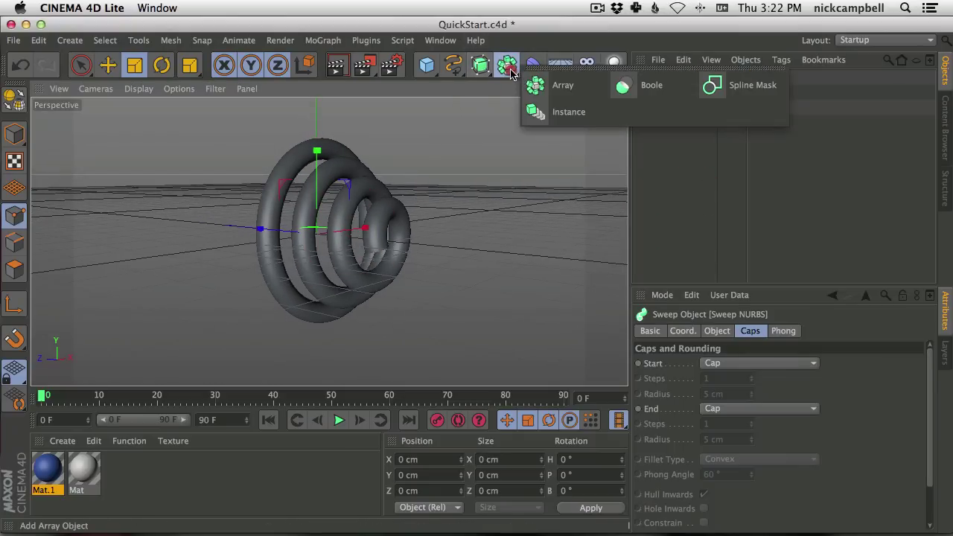
click(558, 86)
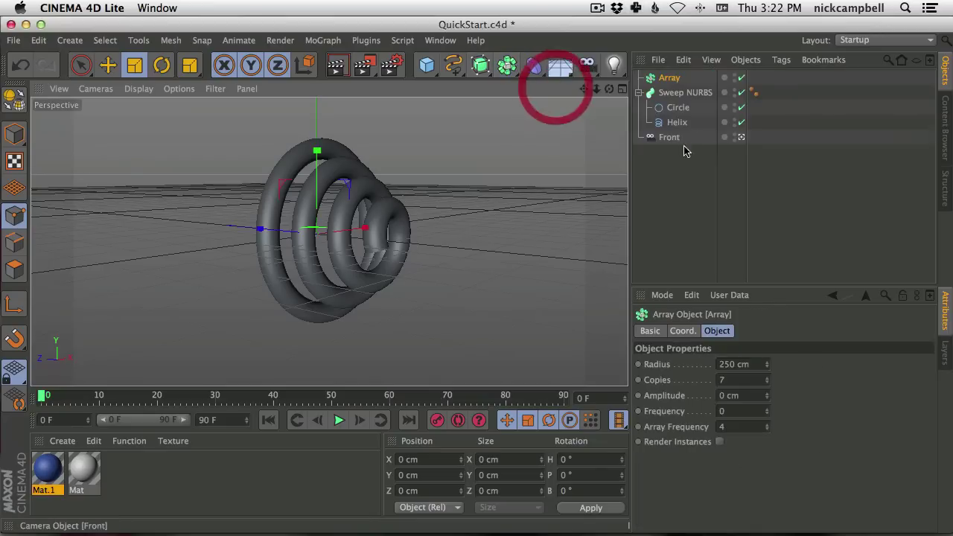
click(430, 68)
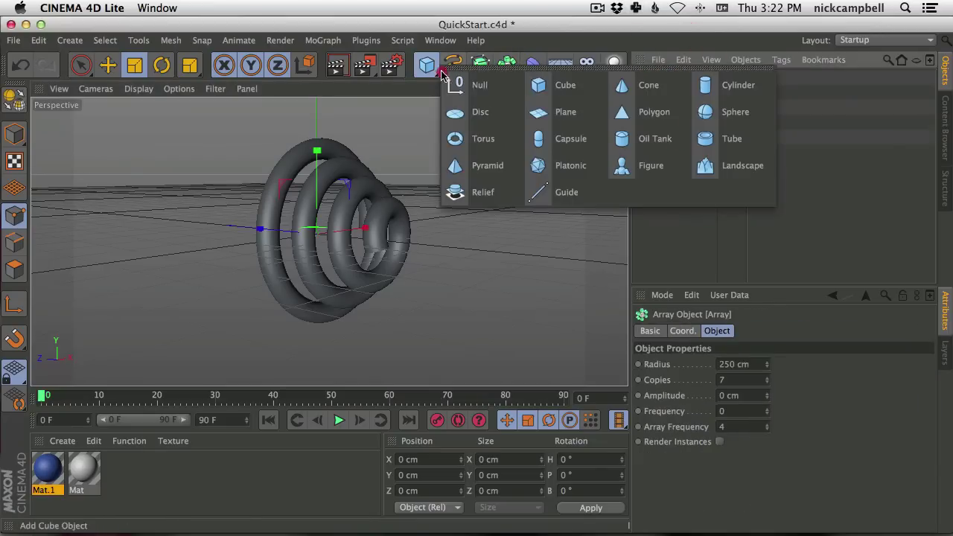
click(546, 88)
drag(666, 79, 676, 94)
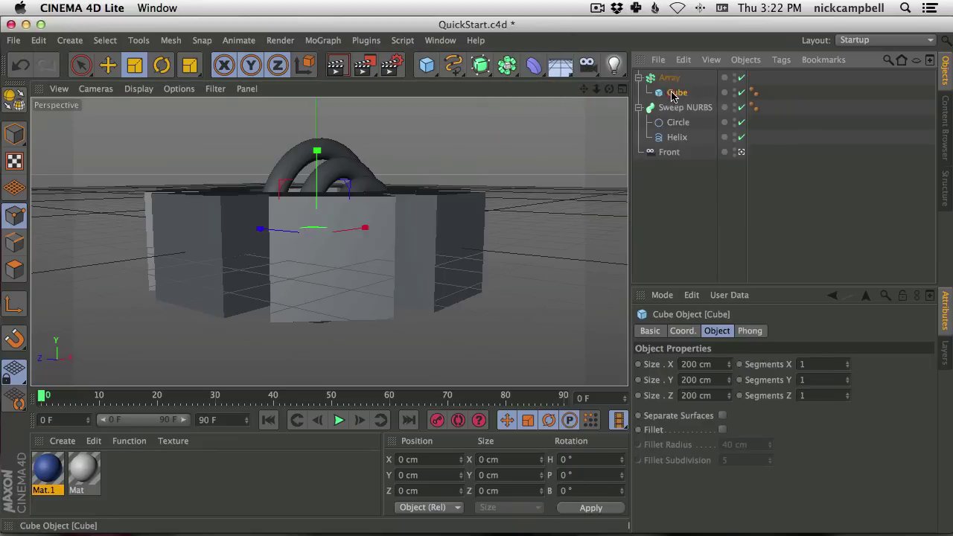
Step: Turn off the Sweep NURBS and its Circle and Helix children so only the arrayed cubes show
alt+drag(375, 230, 400, 215)
drag(740, 107, 741, 138)
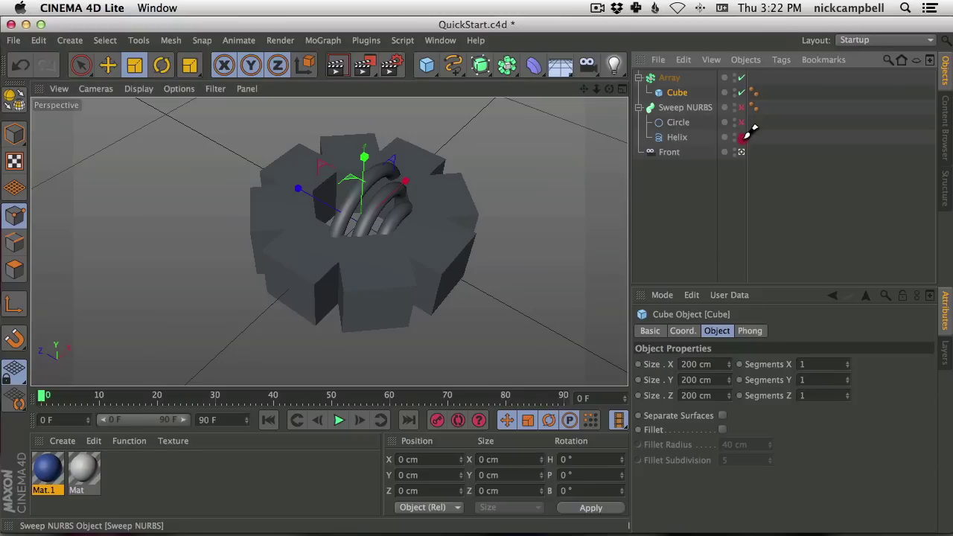
scroll(385, 247, down, 3)
Step: Set the Array's copies to 11 and its radius to 614 cm to spread the cubes into a wider ring
click(669, 78)
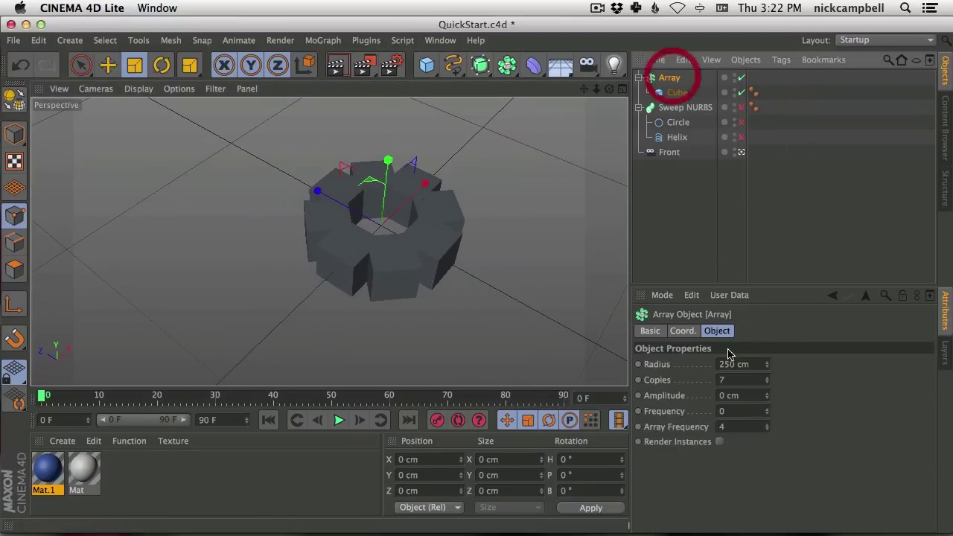
mouse_move(765, 364)
mouse_down()
mouse_move(791, 255)
mouse_move(769, 365)
mouse_move(802, 261)
mouse_move(769, 380)
mouse_up()
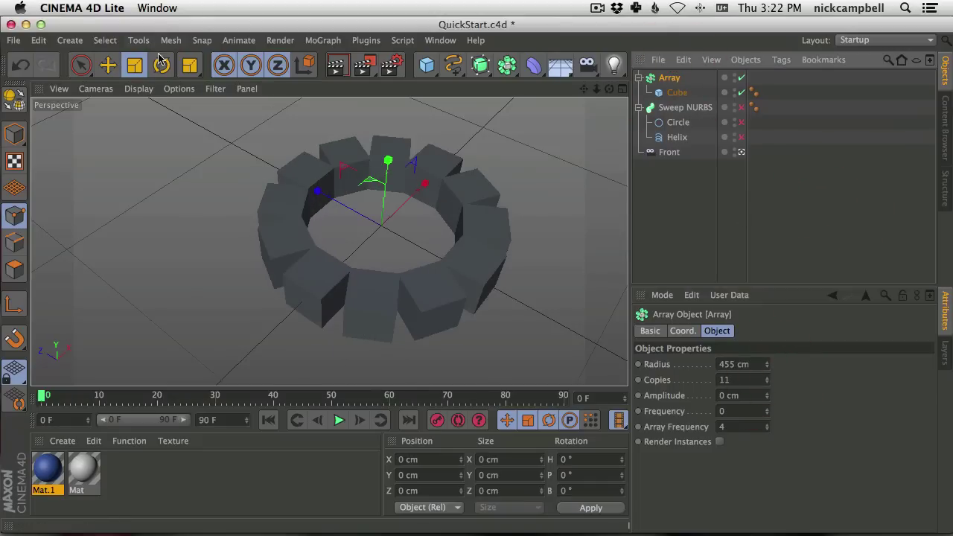
drag(767, 364, 808, 266)
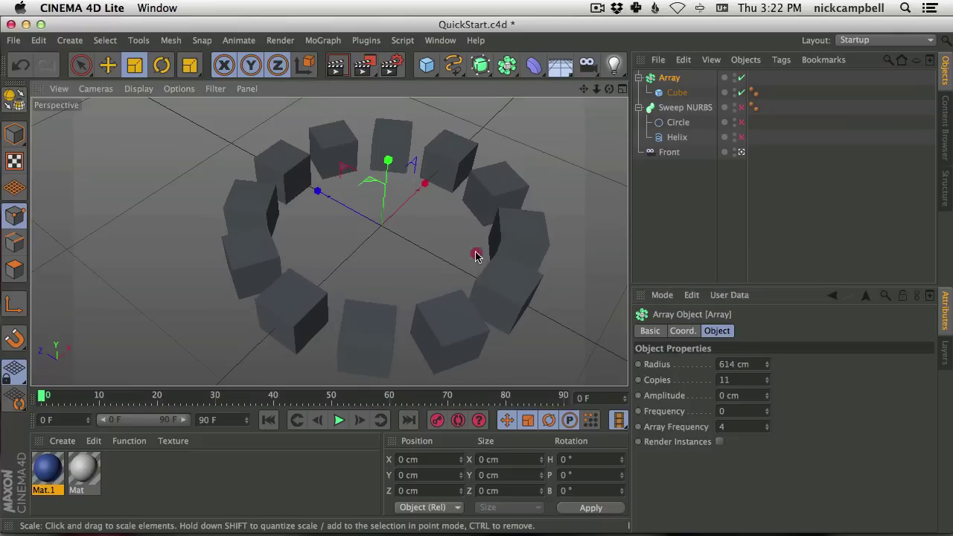
alt+drag(421, 261, 361, 266)
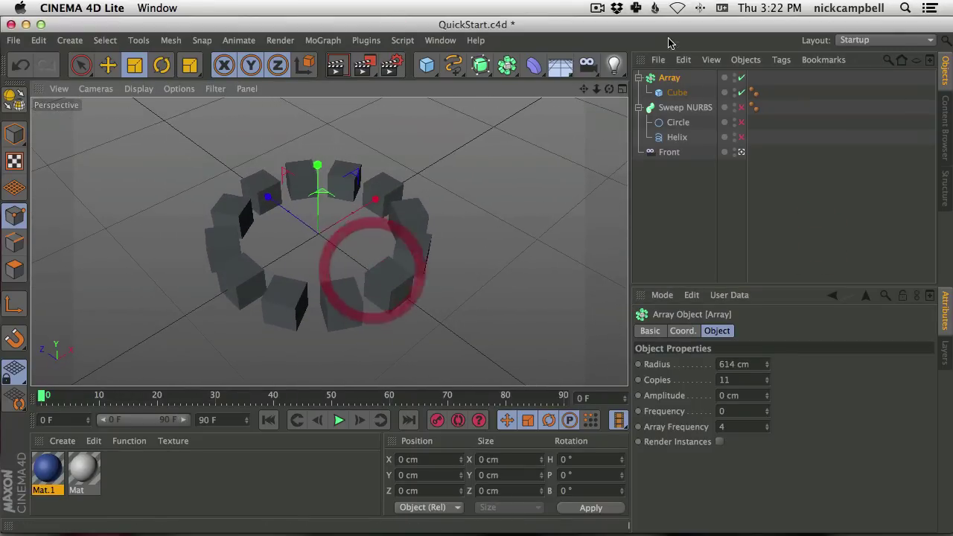
click(507, 66)
click(461, 134)
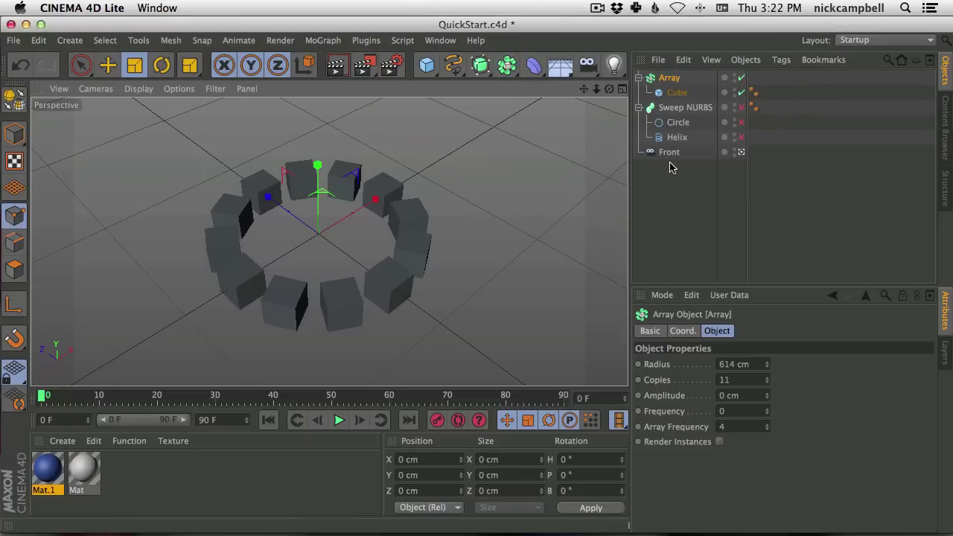
click(667, 78)
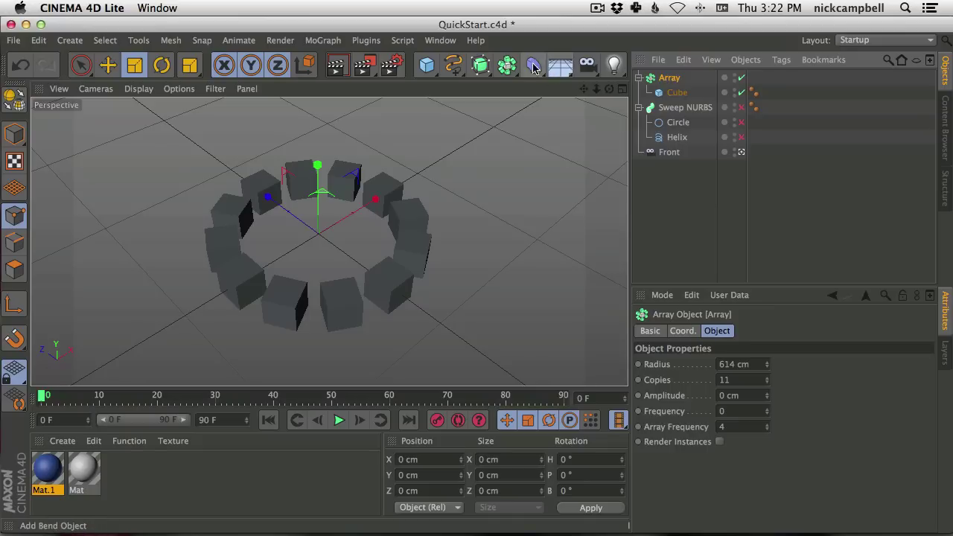
mouse_move(533, 67)
mouse_down()
mouse_move(548, 70)
mouse_move(570, 124)
mouse_move(570, 206)
mouse_up()
click(669, 84)
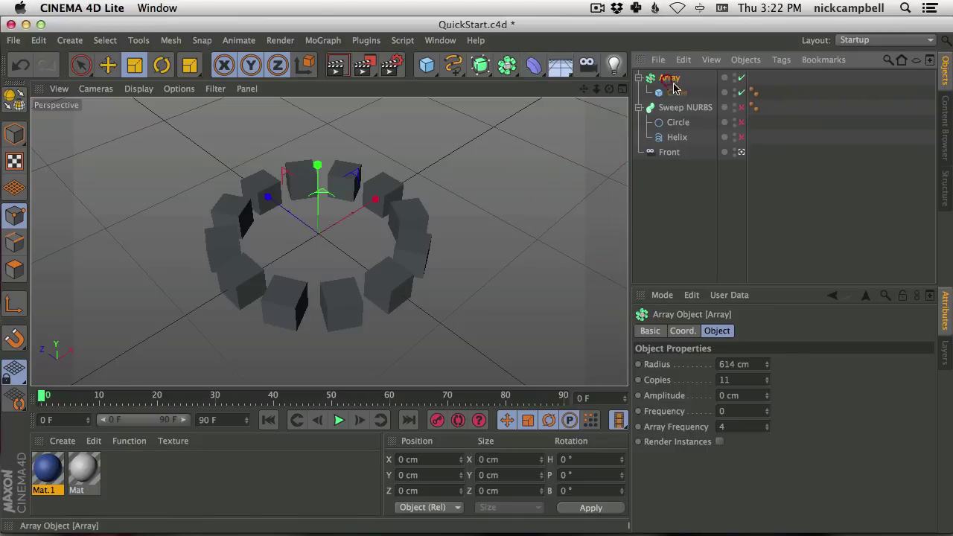
Step: Turn off the Array and its Cube, and delete both the Array and the Sweep NURBS with their children
click(741, 79)
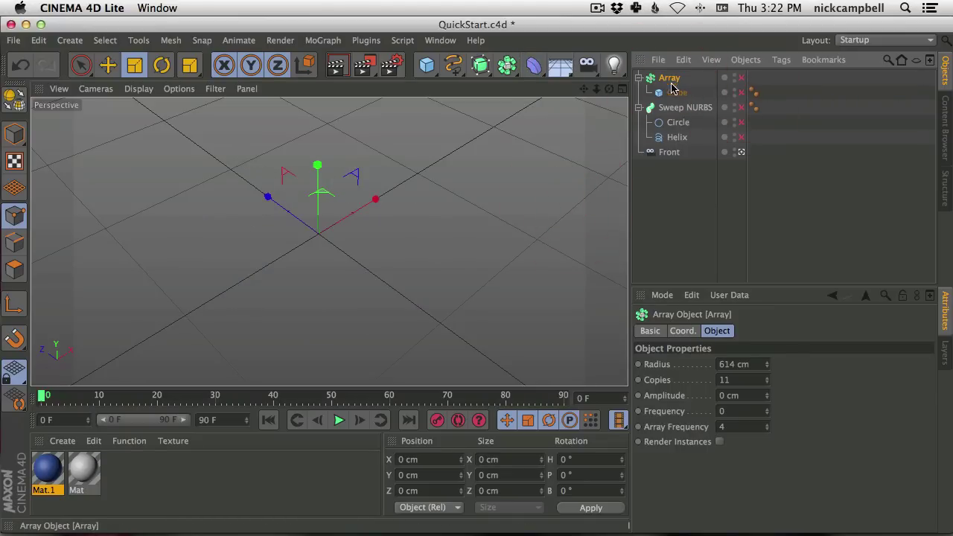
click(671, 77)
key(Delete)
click(672, 77)
key(Delete)
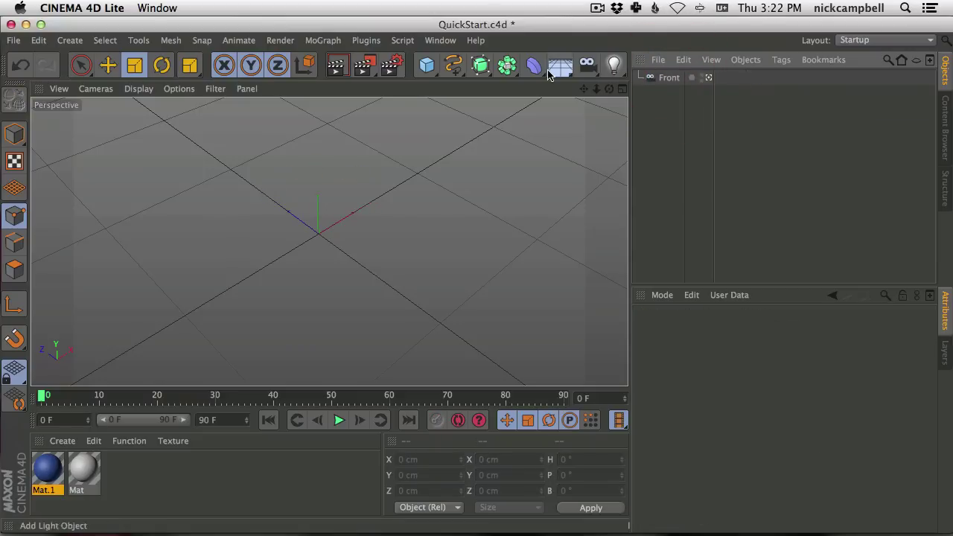
Step: Add a Cube and a separate Bend deformer at the same hierarchy level, and show the Bend's object properties
drag(418, 67, 569, 91)
drag(532, 66, 600, 93)
key(h)
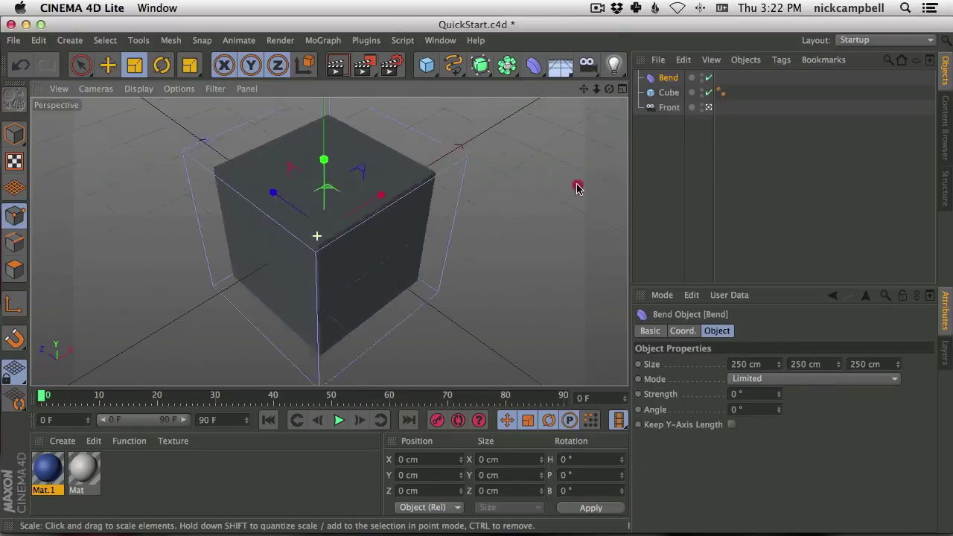
alt+drag(371, 223, 404, 216)
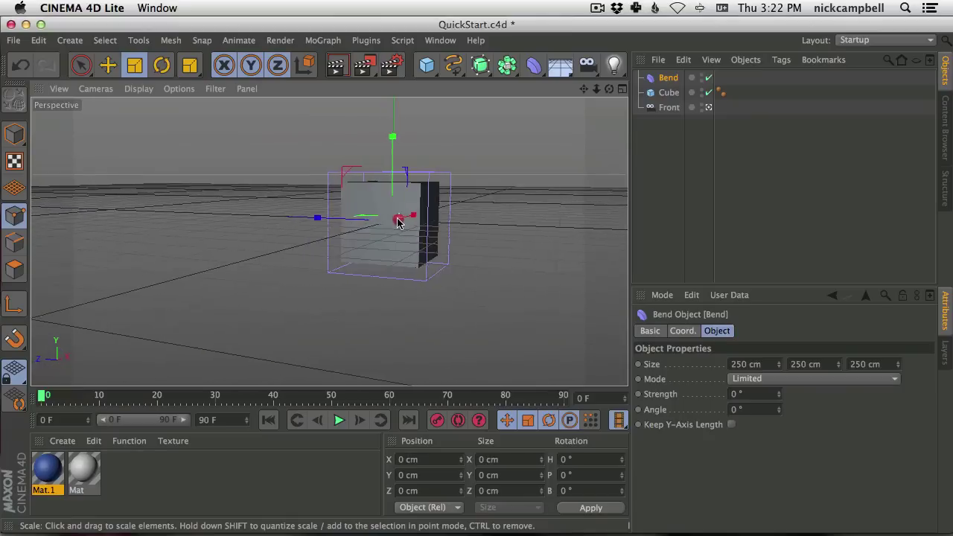
click(668, 78)
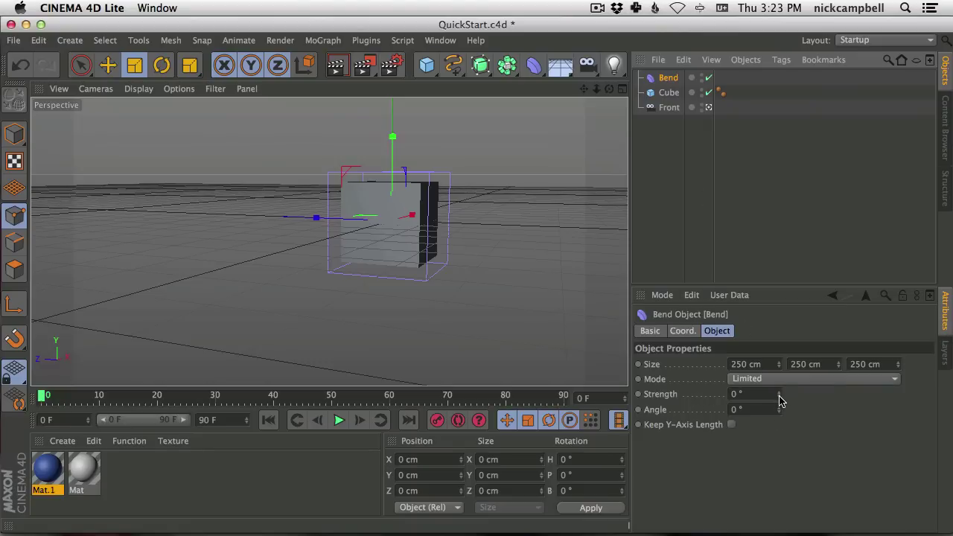
drag(778, 364, 788, 354)
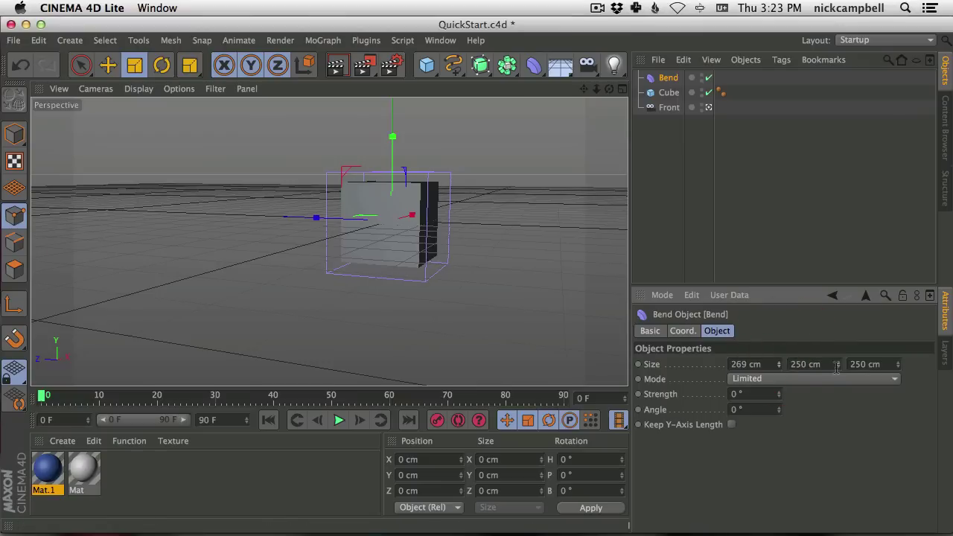
key(super+z)
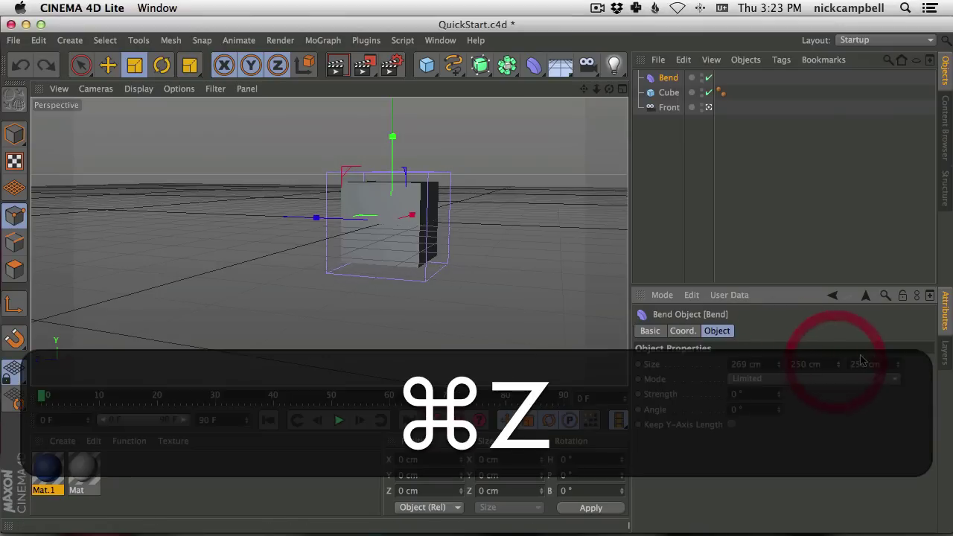
click(661, 348)
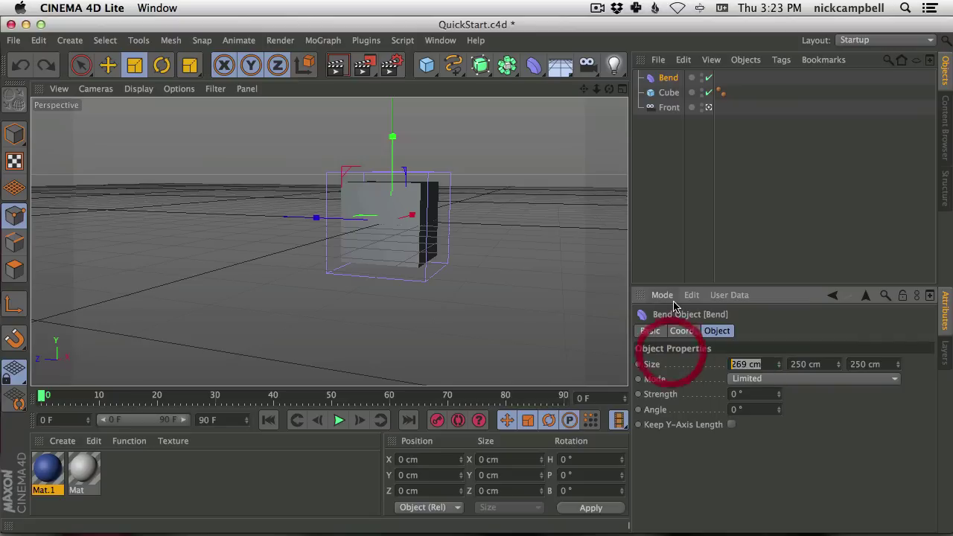
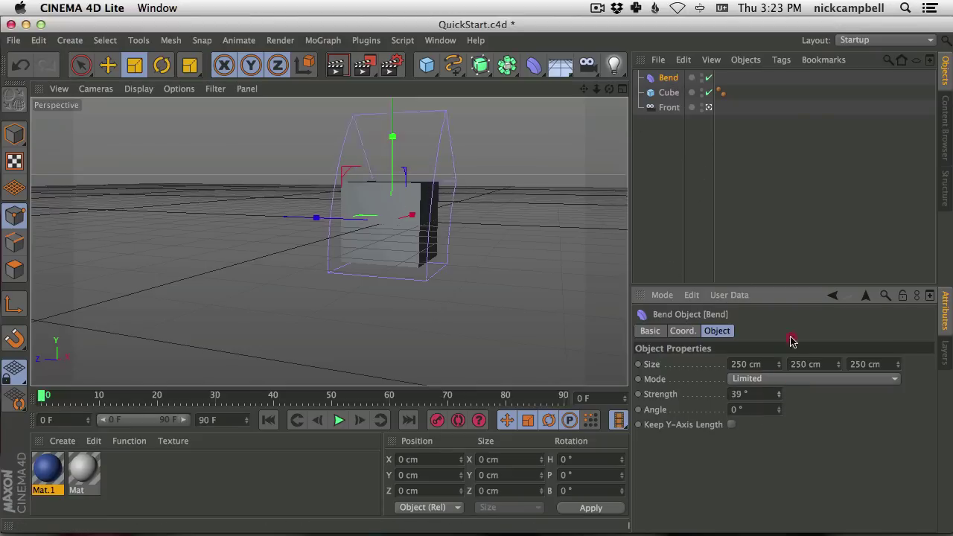
Step: Try raising the Bend strength to about 89° with the deformer outside the Cube's hierarchy, and undo it
drag(791, 340, 768, 387)
alt+drag(483, 240, 142, 214)
drag(778, 395, 794, 334)
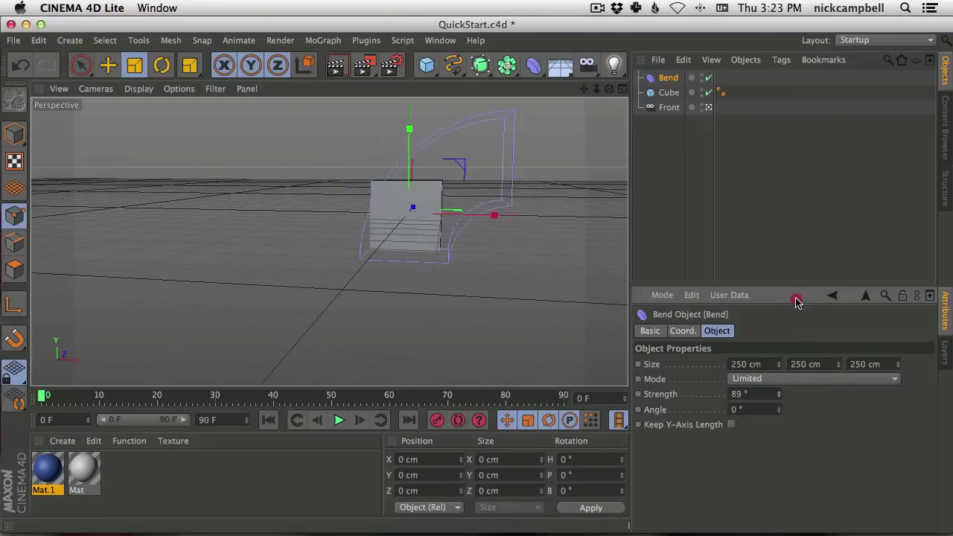
key(super+z)
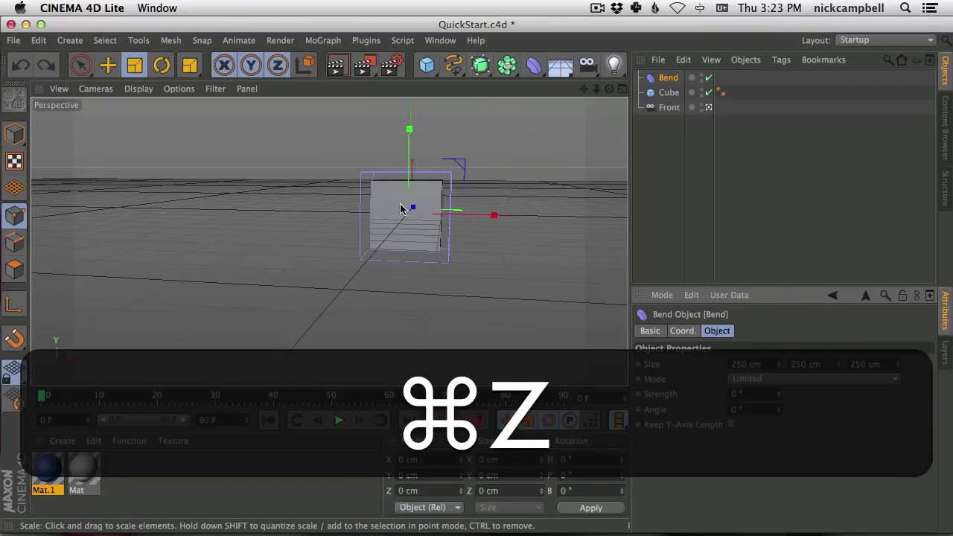
Step: Make the Bend deformer a child of the Cube
alt+drag(401, 208, 442, 224)
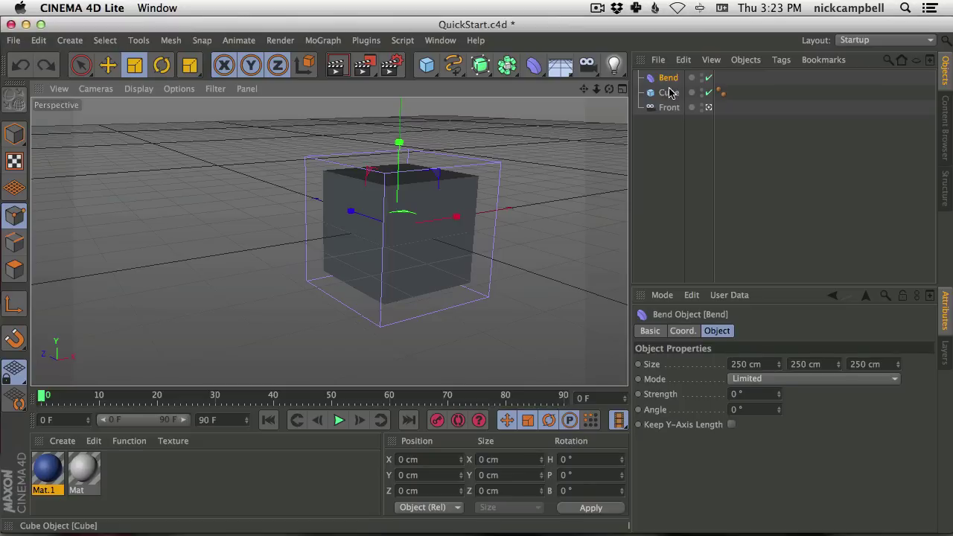
drag(670, 78, 673, 94)
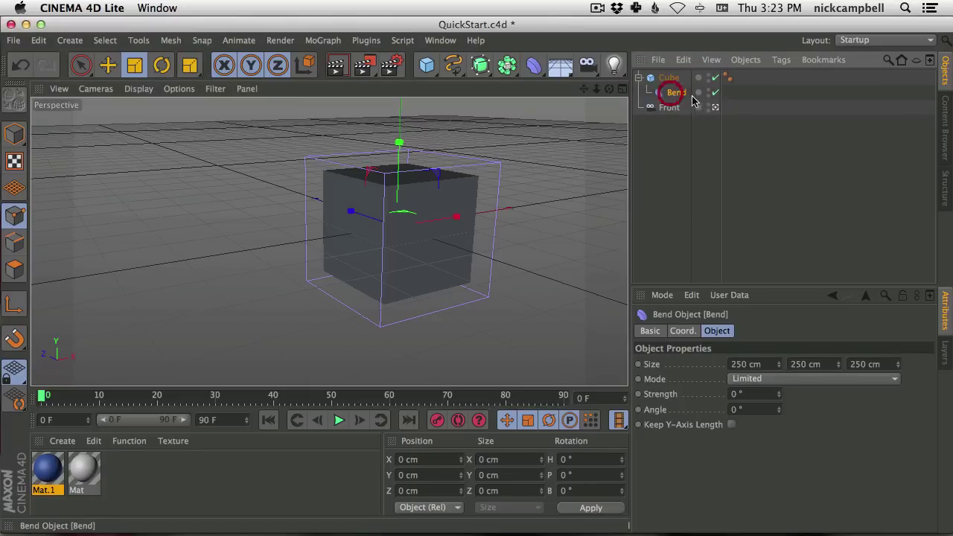
Step: Test the nested Bend deformer on the Cube with strengths between about 10° and -3°, and return it to 0°
drag(777, 399, 723, 383)
alt+drag(425, 213, 283, 180)
alt+drag(485, 240, 457, 249)
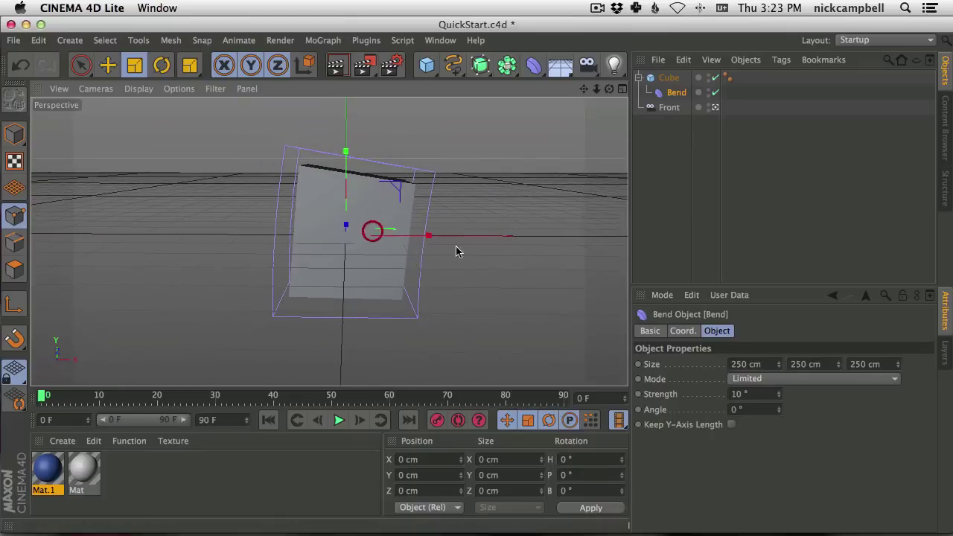
drag(780, 394, 775, 416)
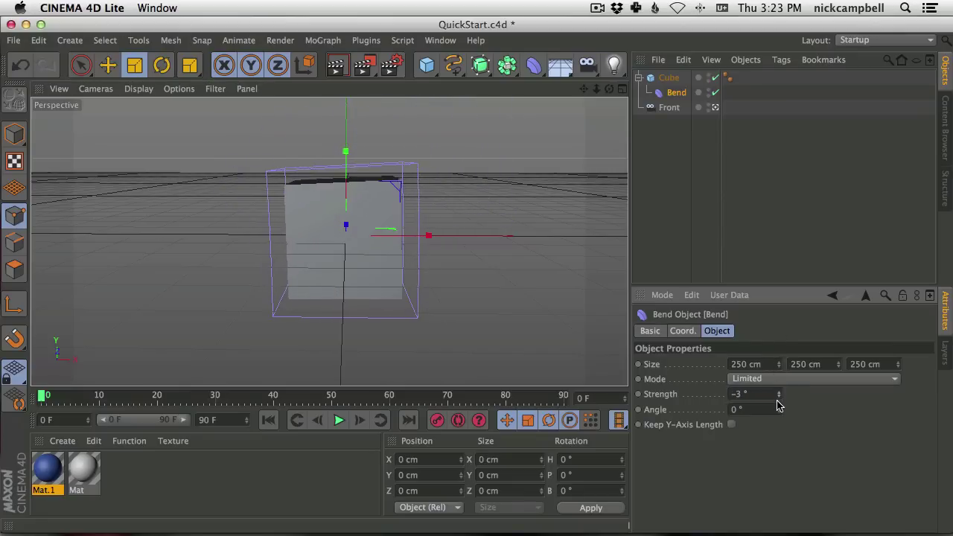
Step: Select the Cube and examine its faces and corners from several angles
click(668, 77)
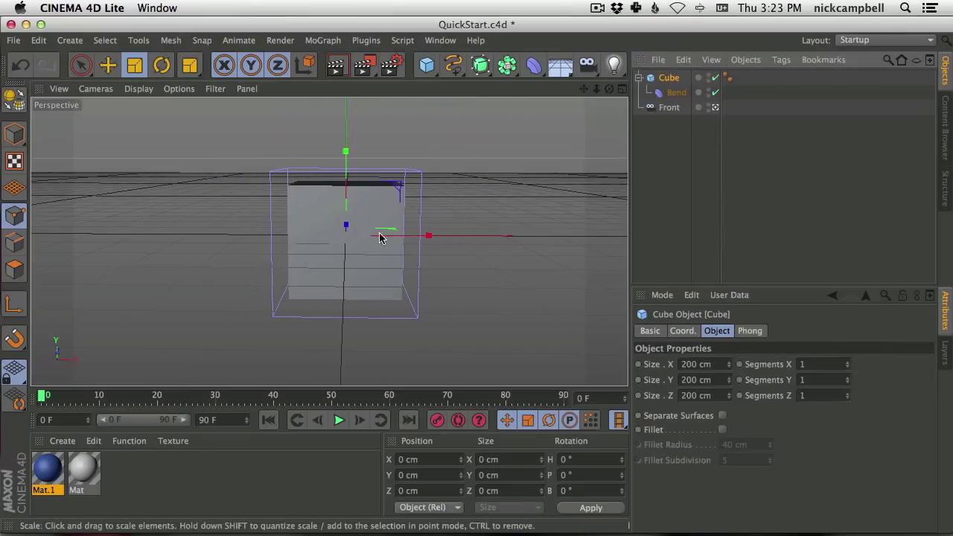
alt+drag(375, 250, 417, 246)
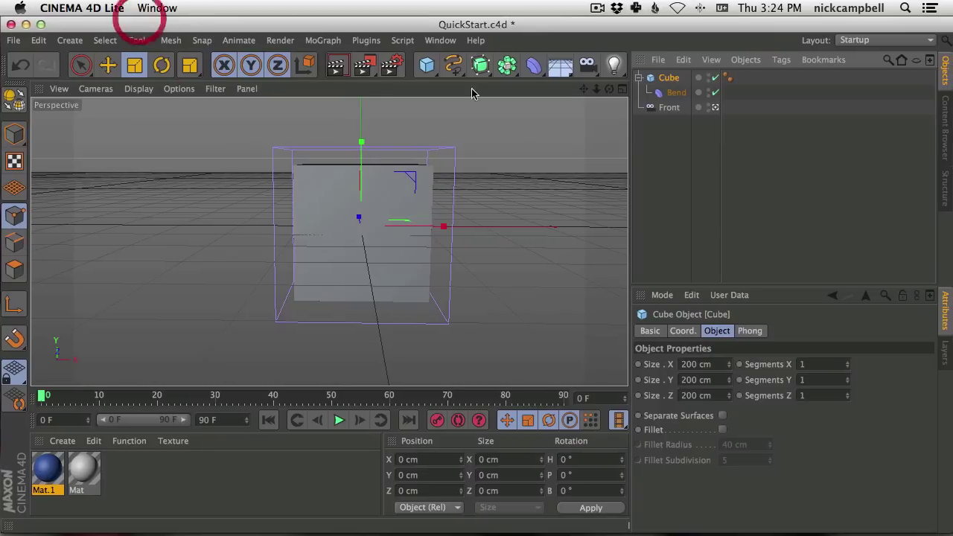
alt+drag(547, 143, 474, 266)
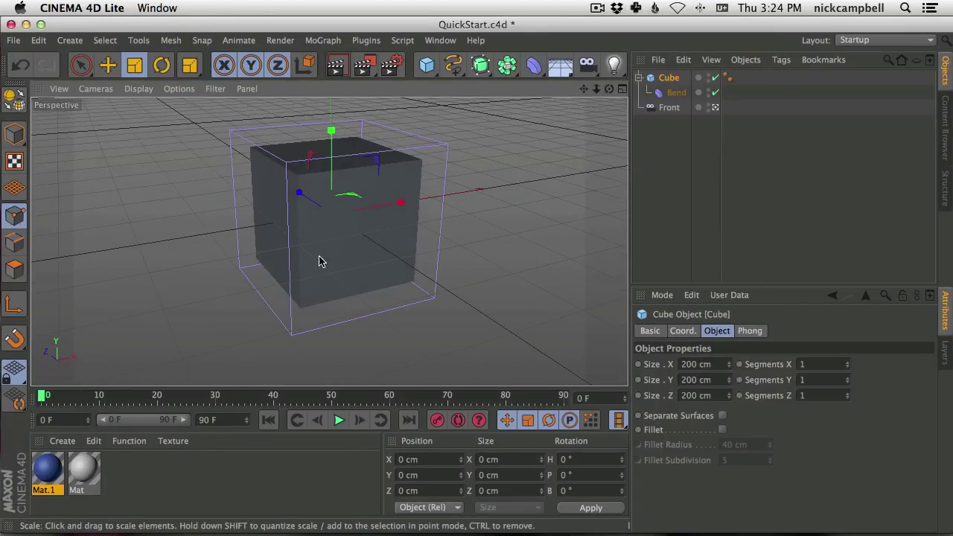
alt+drag(362, 183, 311, 189)
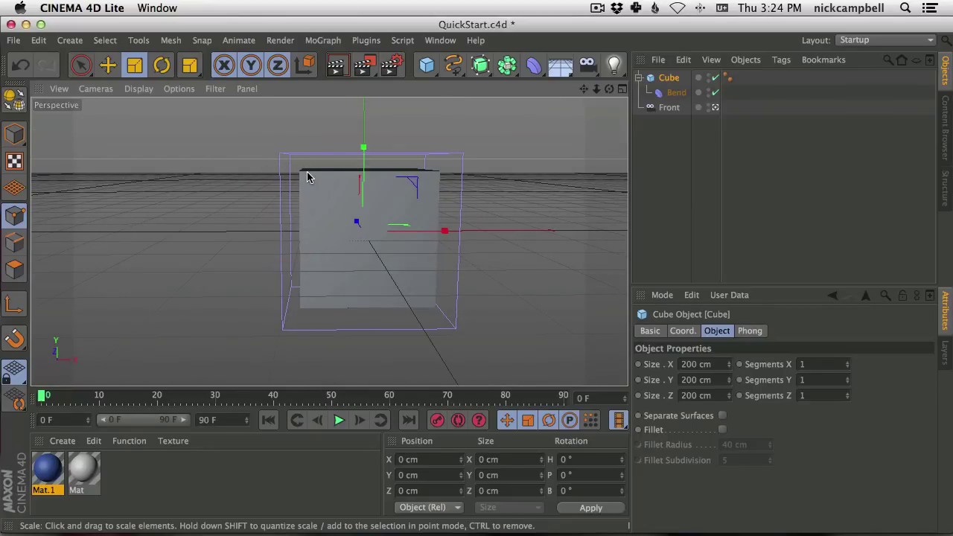
Step: Switch to After Effects and set up a new solid 200 px wide and 200 px high
key(super+Tab)
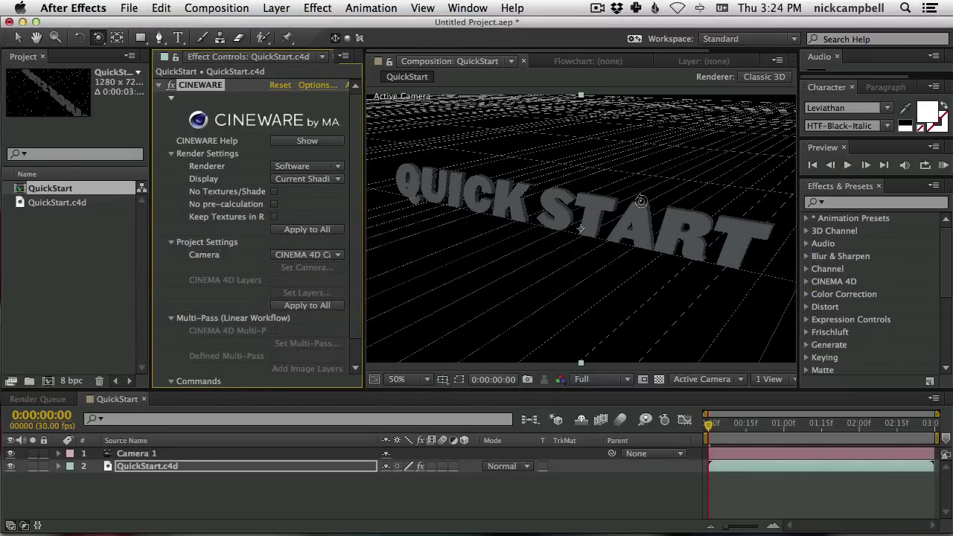
click(276, 7)
mouse_move(283, 17)
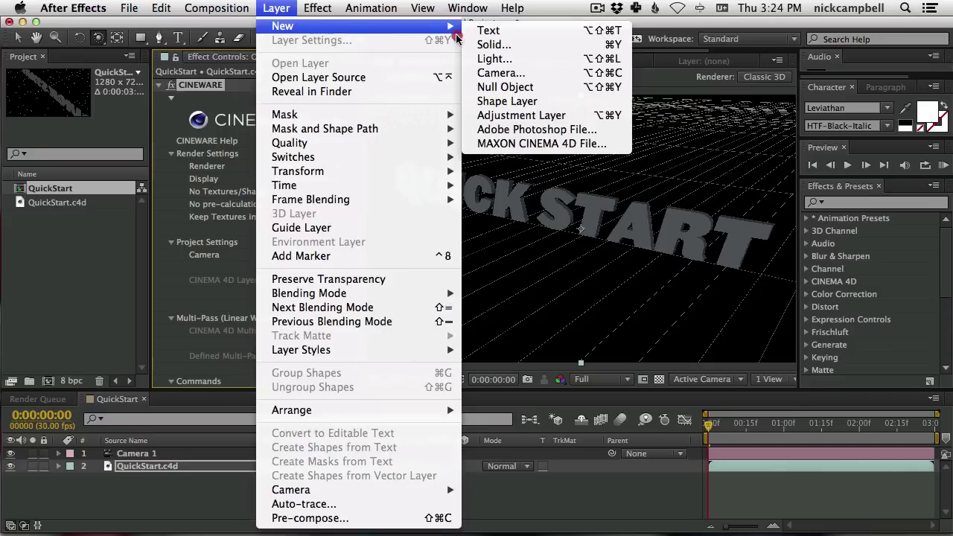
click(539, 41)
click(502, 260)
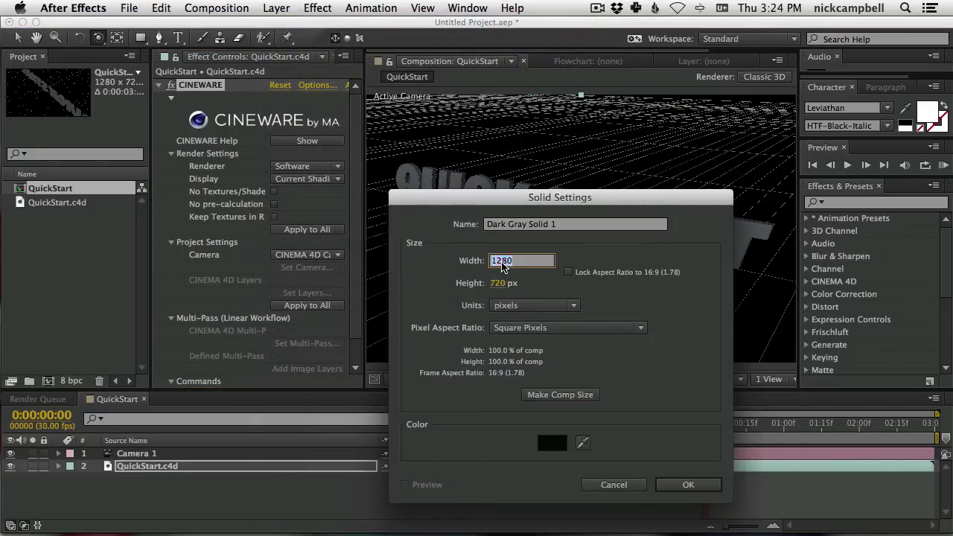
key(Tab)
text(2)
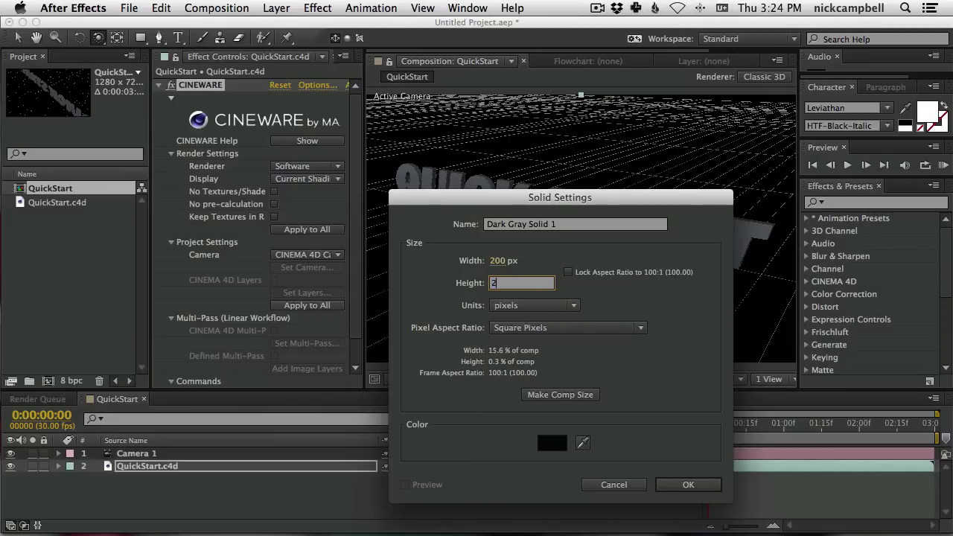
Step: Color the new solid pure red (FF0000) and create it
click(551, 442)
click(586, 225)
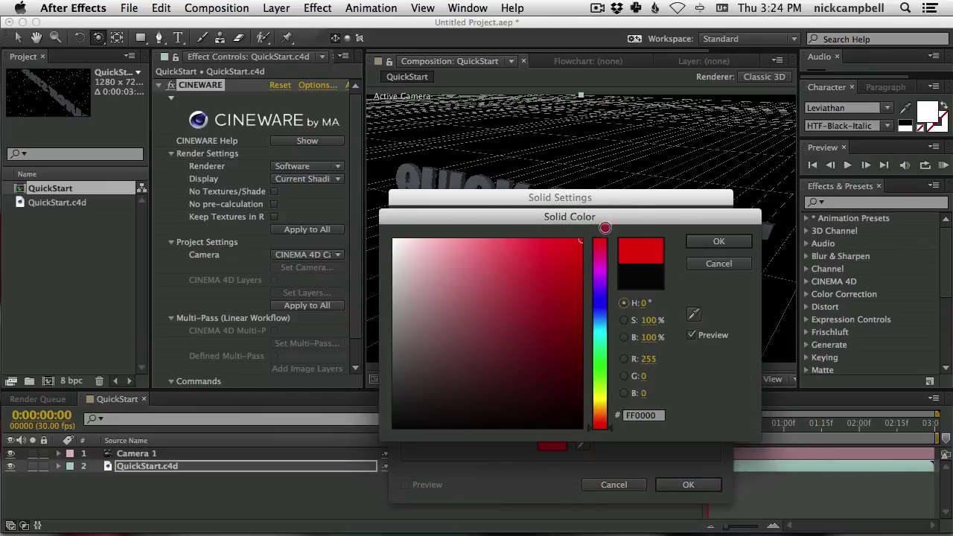
click(740, 243)
click(689, 484)
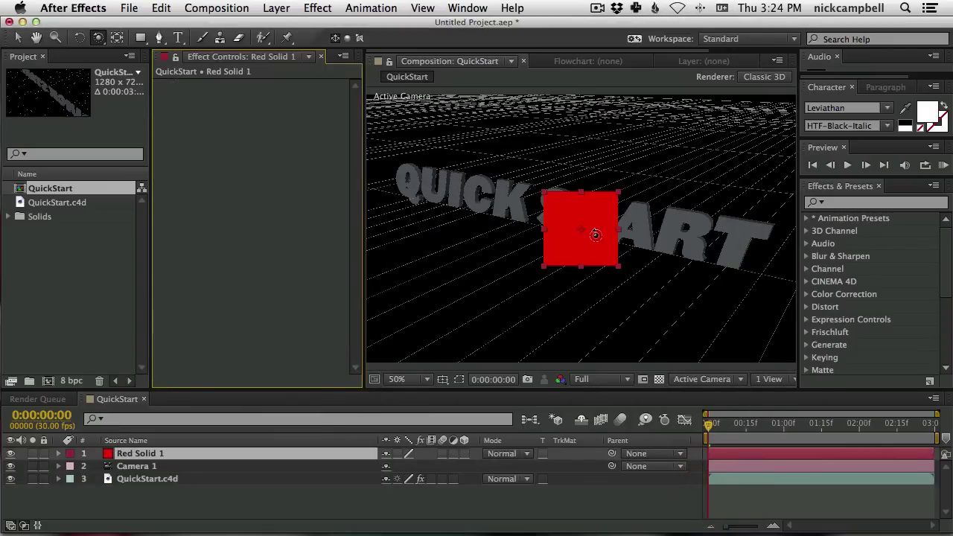
Step: Move the red solid slightly upward in the composition and paste two copies of it, placing the three squares edge to edge
key(v)
drag(595, 224, 625, 214)
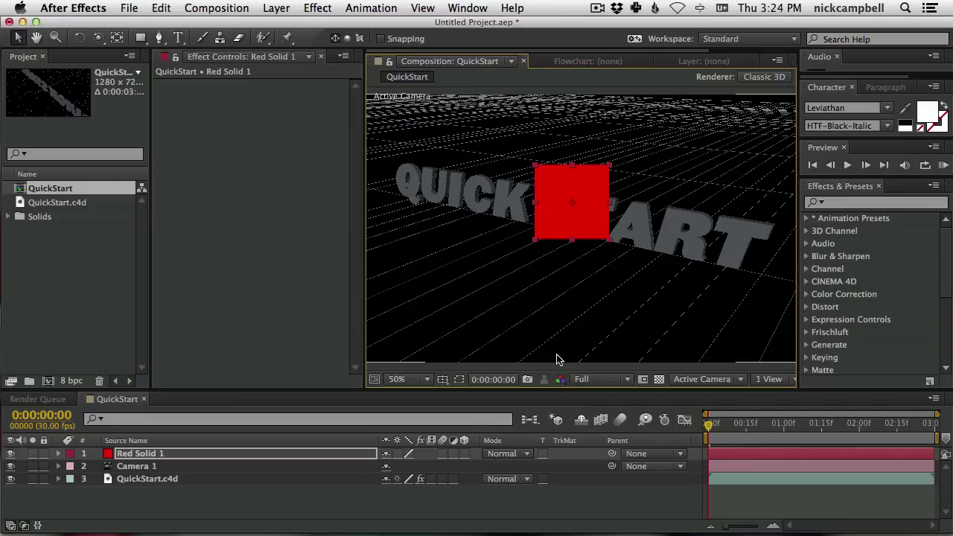
key(super+c)
key(super+v)
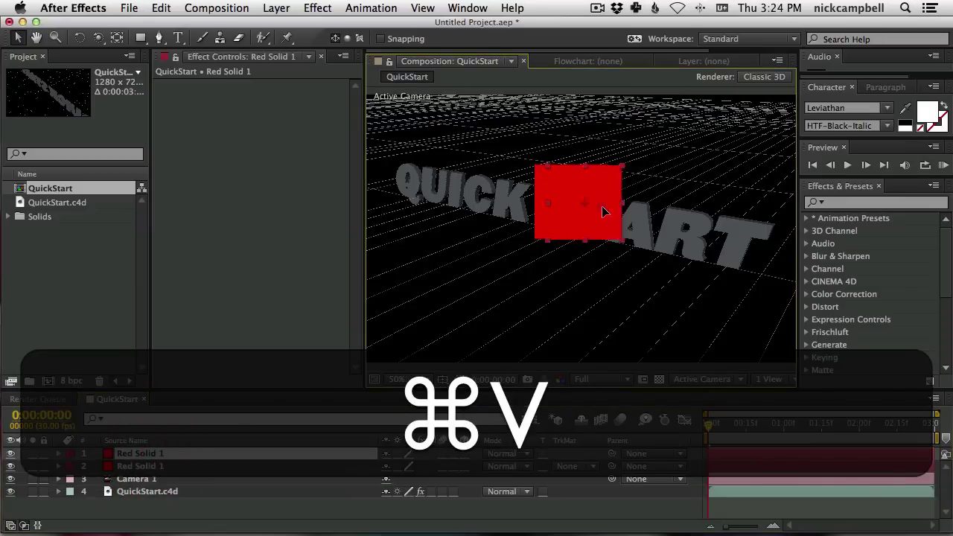
drag(606, 213, 631, 208)
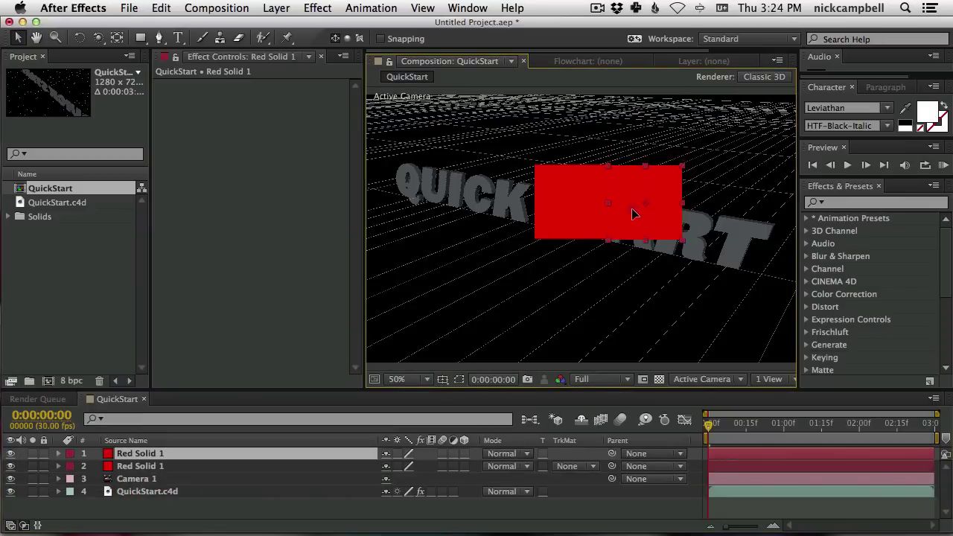
key(super+v)
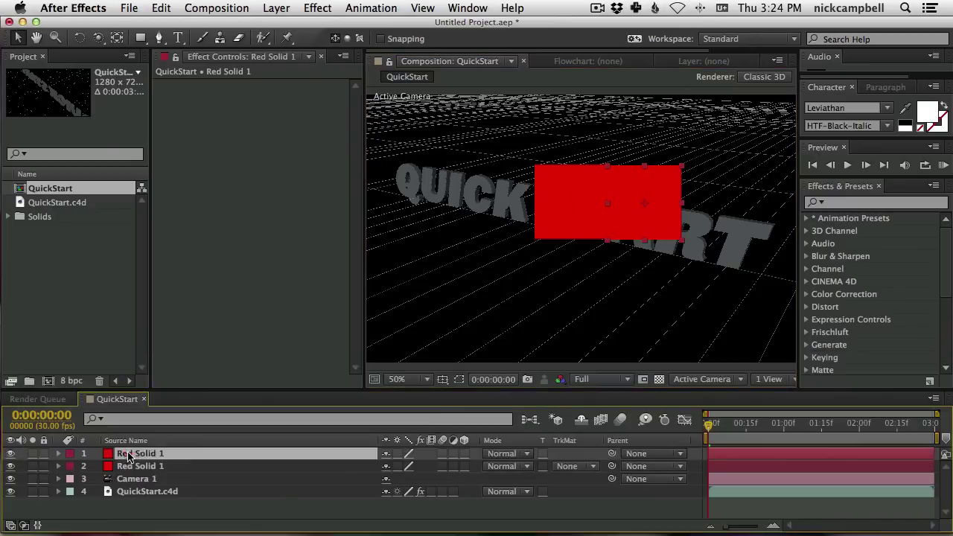
key(super+v)
super+drag(645, 216, 729, 221)
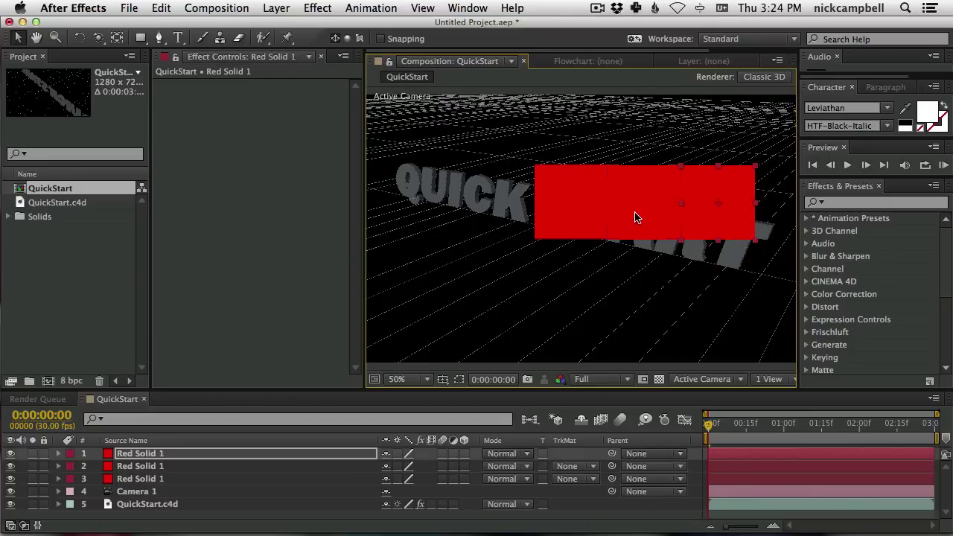
Step: Spread the three red solids apart in the composition and turn all of them into 3D layers
drag(721, 221, 465, 218)
drag(585, 218, 565, 263)
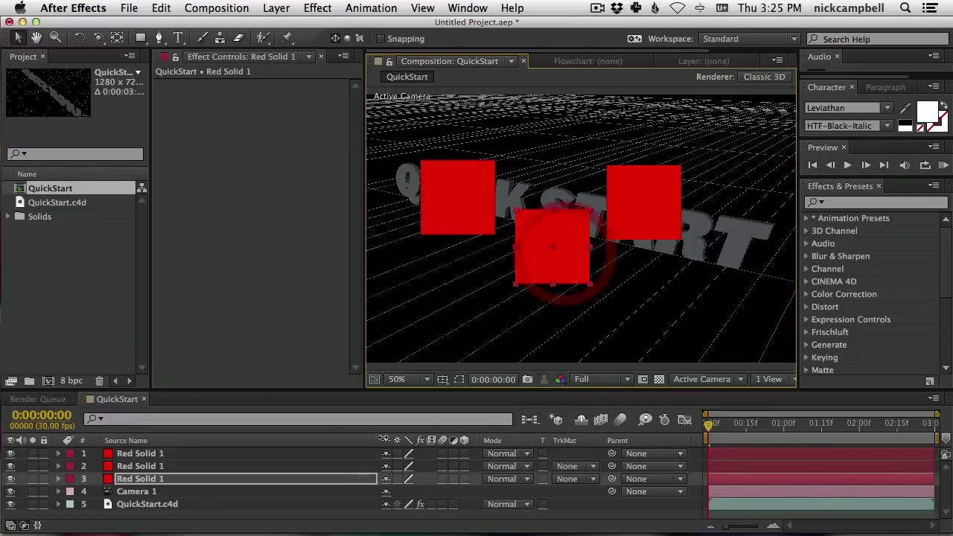
drag(465, 453, 462, 480)
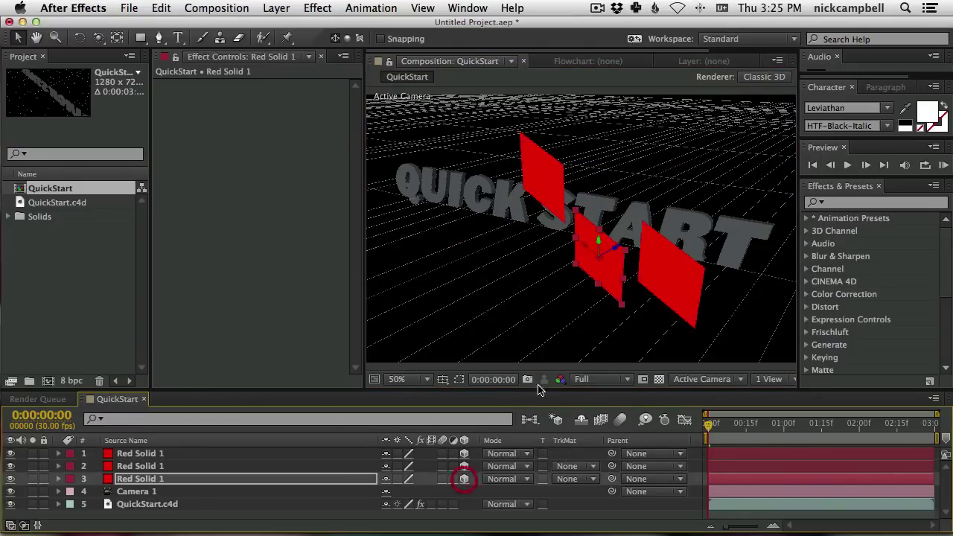
Step: Rotate the central red solid and the upper red solid slightly in 3D space
key(w)
drag(601, 244, 615, 266)
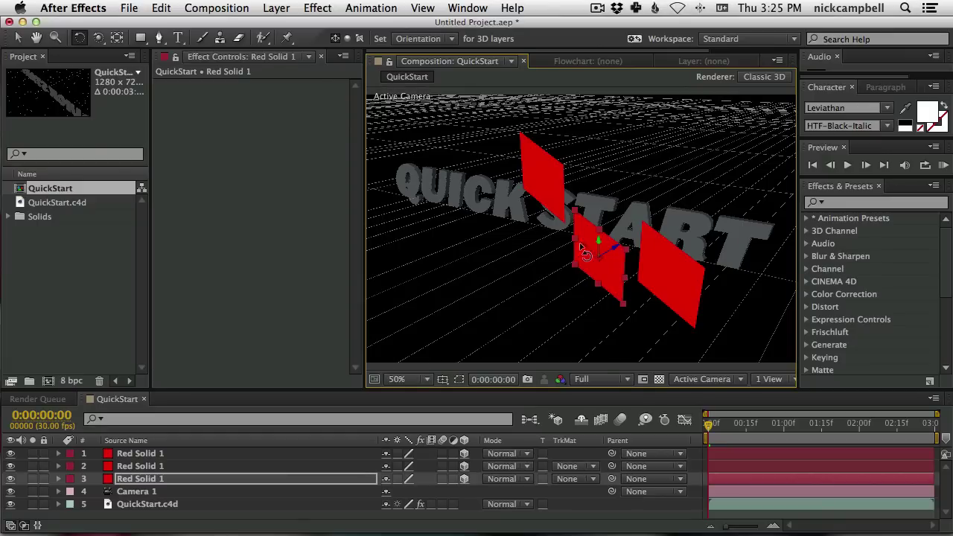
mouse_move(599, 242)
mouse_down()
mouse_move(574, 245)
mouse_move(613, 226)
mouse_move(587, 234)
mouse_move(606, 239)
mouse_move(597, 248)
mouse_up()
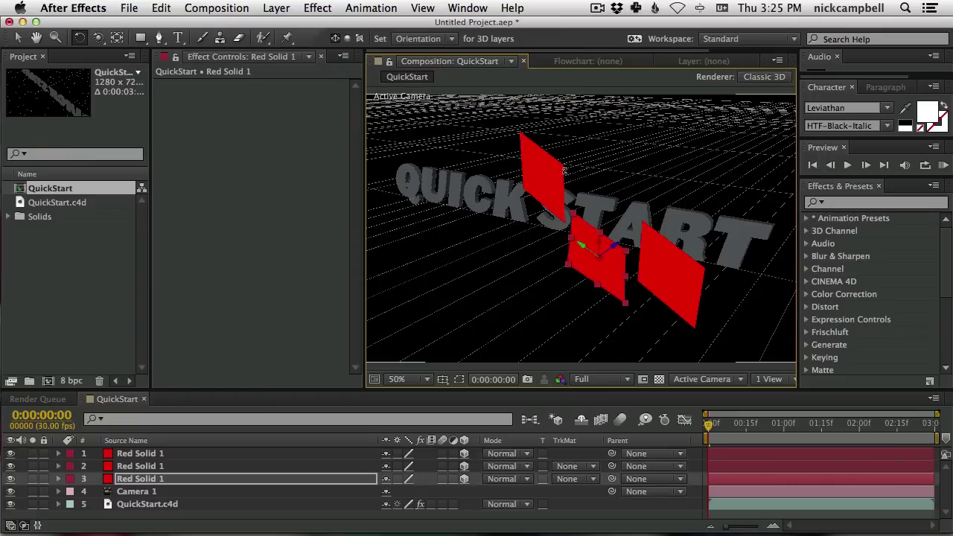
click(539, 168)
drag(538, 171, 551, 138)
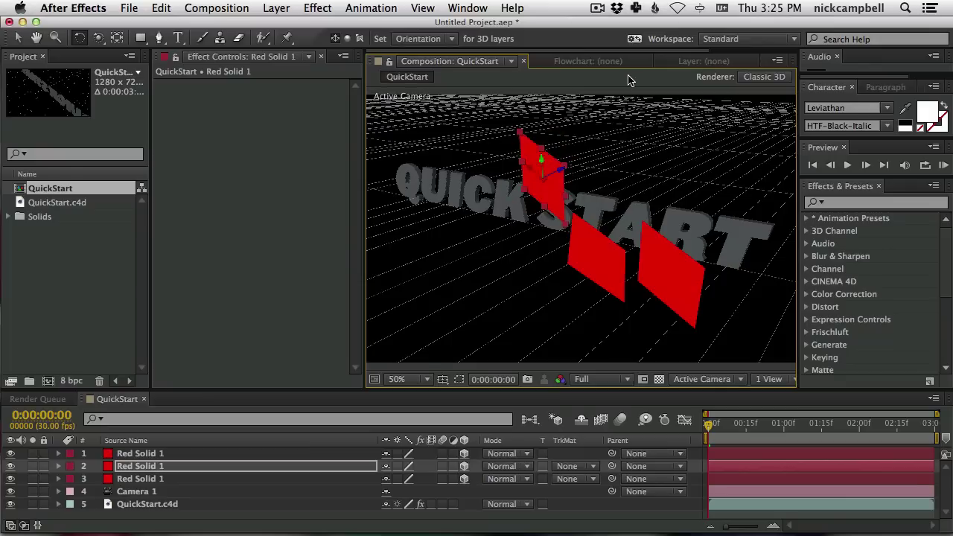
Step: Switch back to CINEMA 4D Lite and set the Bend deformer's strength to about 94°
key(super+Tab)
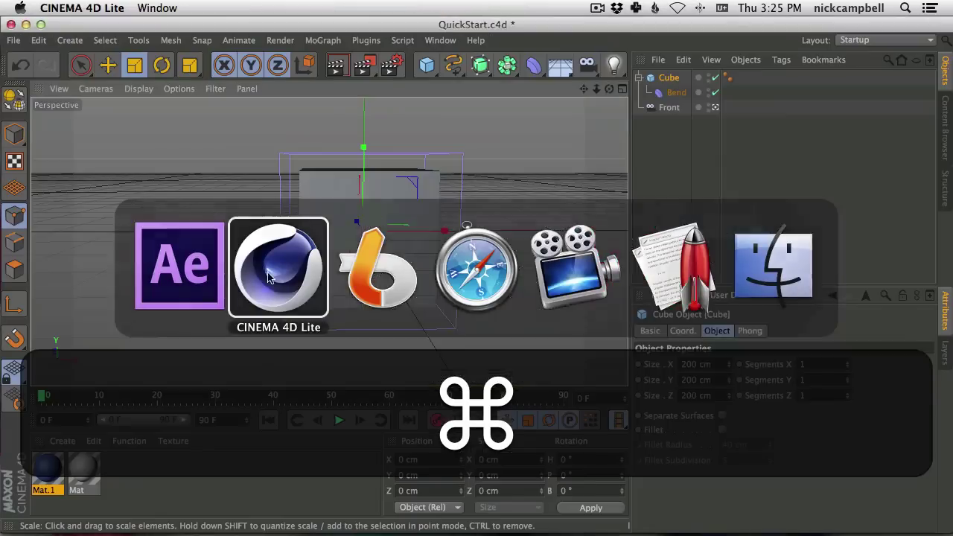
key(super+3)
mouse_move(370, 248)
mouse_down()
mouse_move(353, 247)
mouse_move(366, 234)
mouse_up()
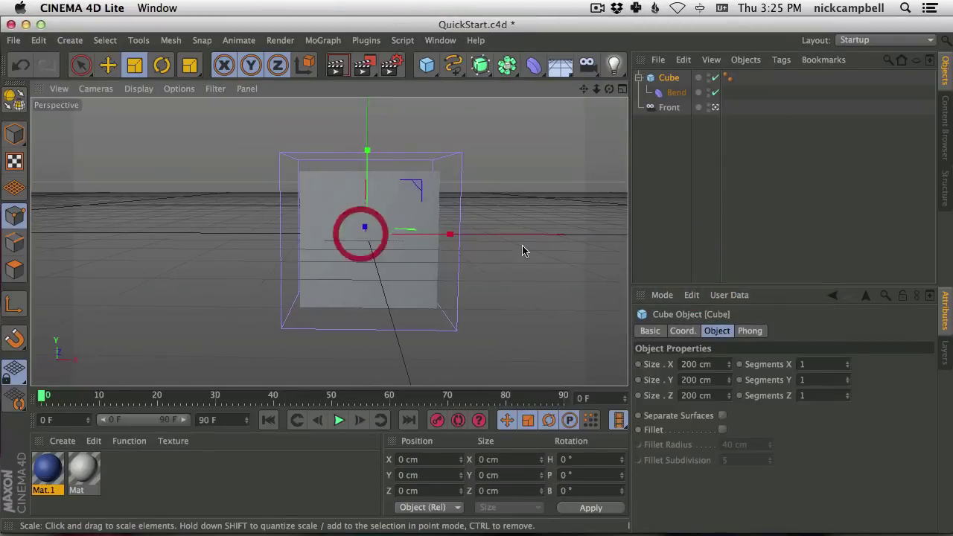
click(679, 94)
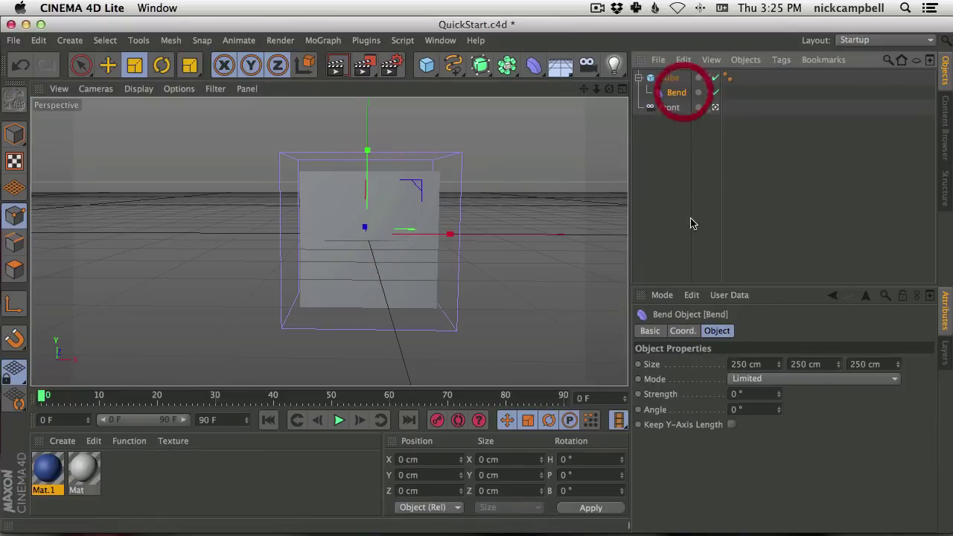
drag(778, 393, 787, 323)
mouse_move(461, 224)
mouse_down()
mouse_move(486, 200)
mouse_move(430, 267)
mouse_move(451, 234)
mouse_up()
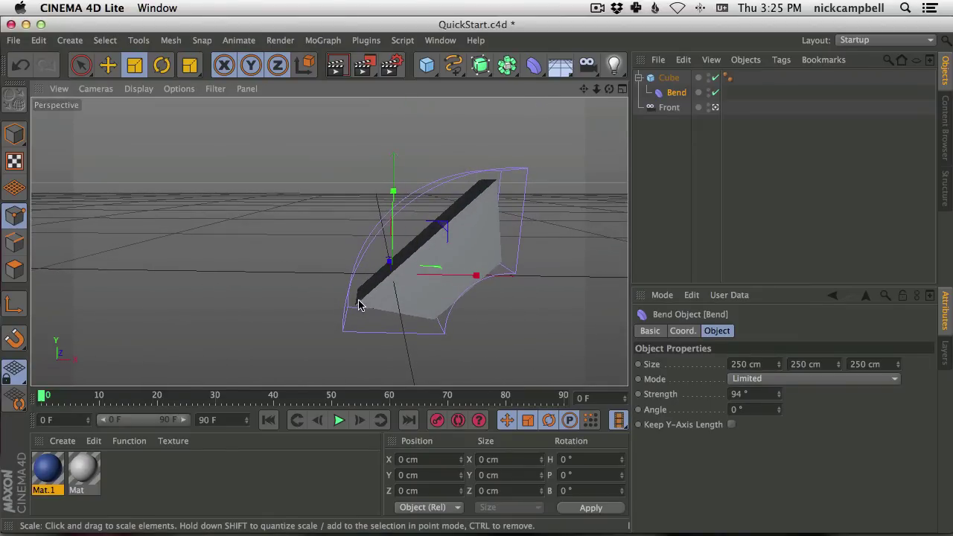
Step: Raise the cube's Y segments to 15 so the bend has more divisions to follow
click(672, 78)
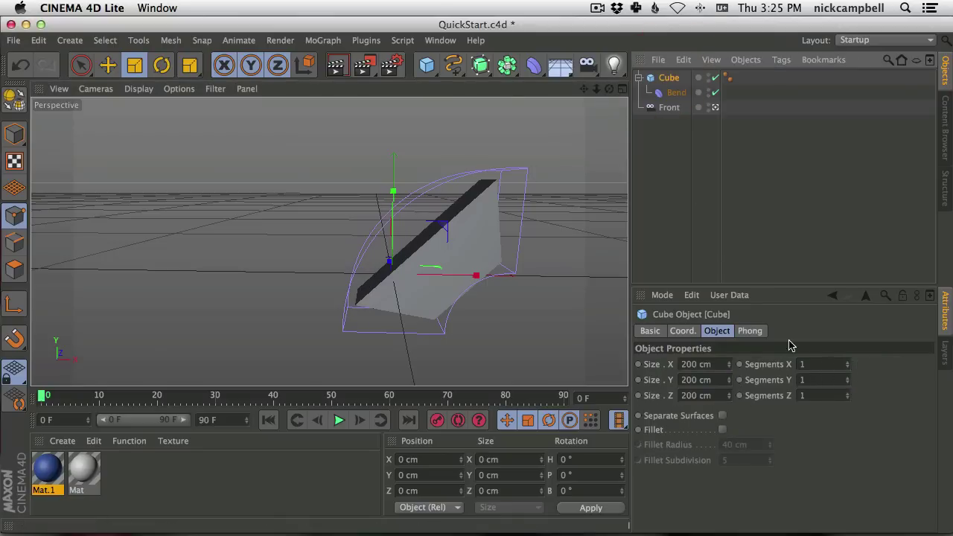
click(717, 332)
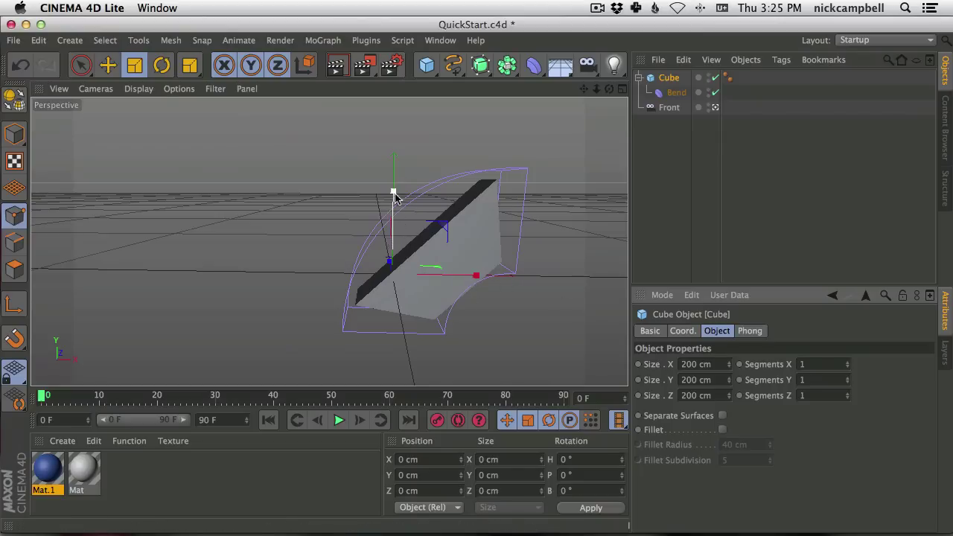
mouse_move(388, 274)
alt+mouse_down()
mouse_move(419, 248)
mouse_move(374, 266)
alt+mouse_up()
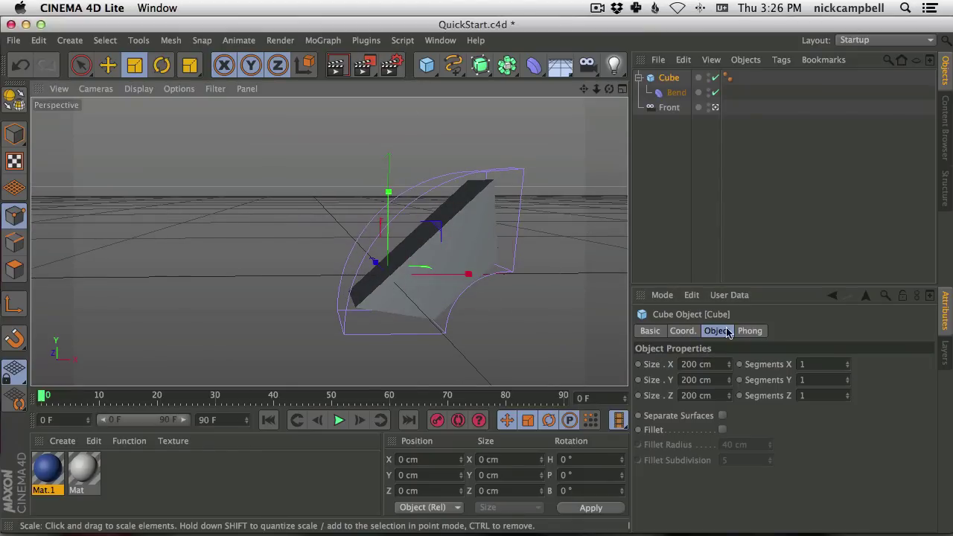
click(848, 378)
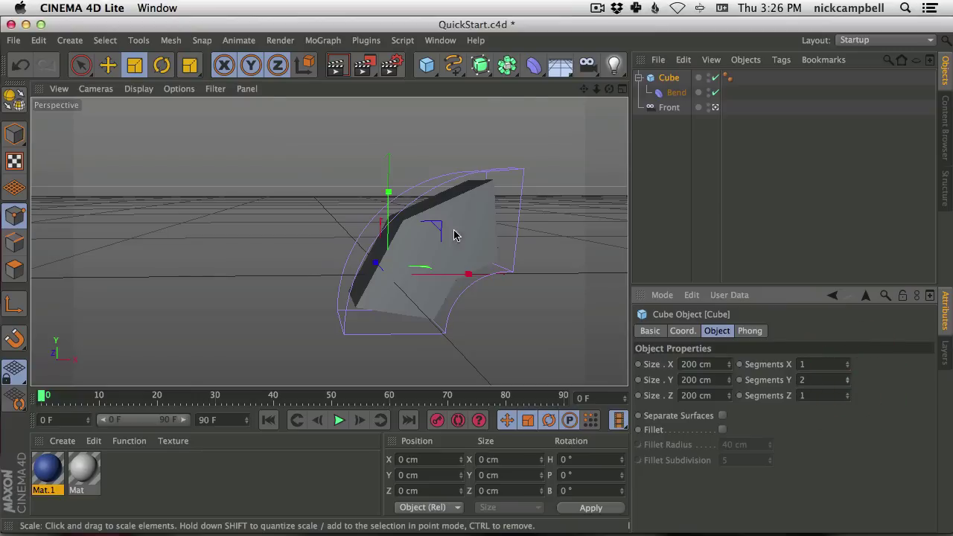
alt+drag(454, 235, 476, 240)
click(848, 380)
click(848, 379)
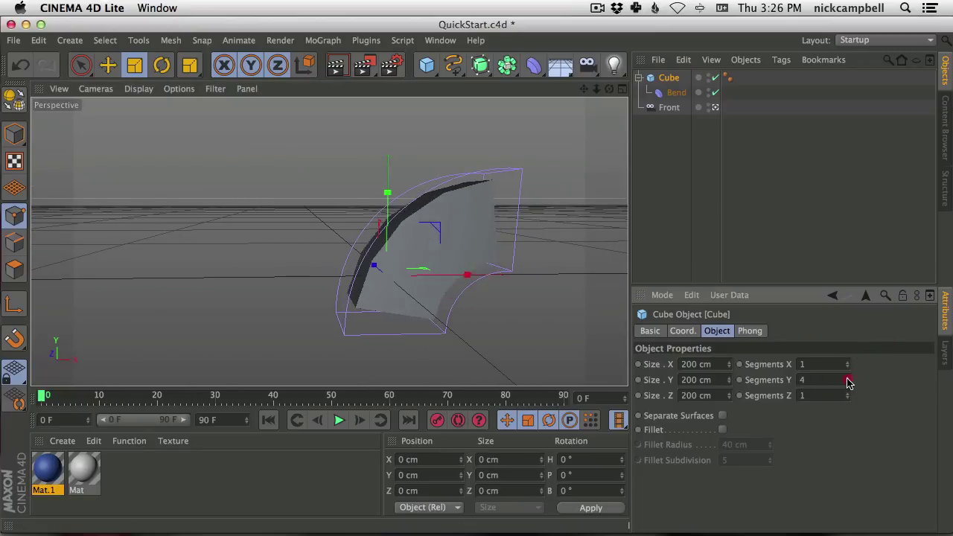
click(848, 378)
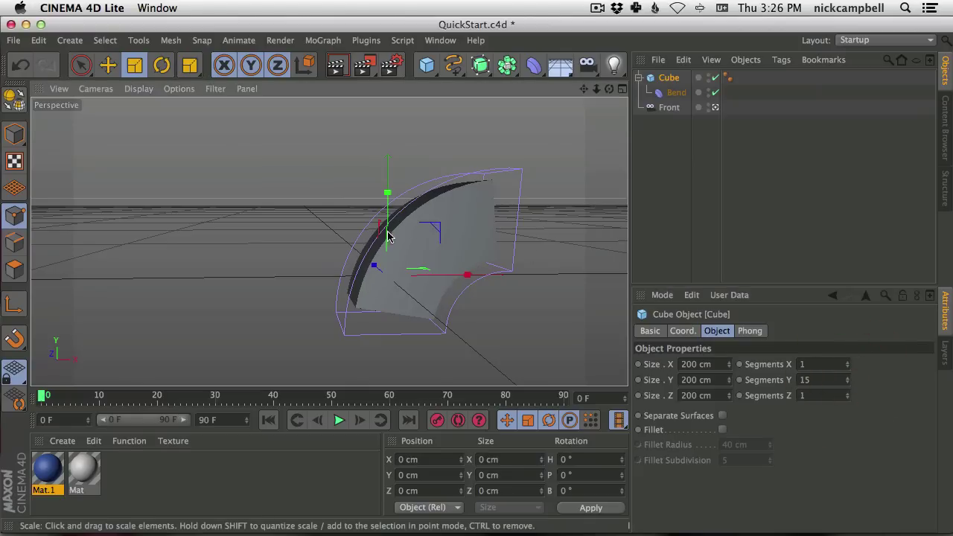
alt+drag(350, 203, 324, 211)
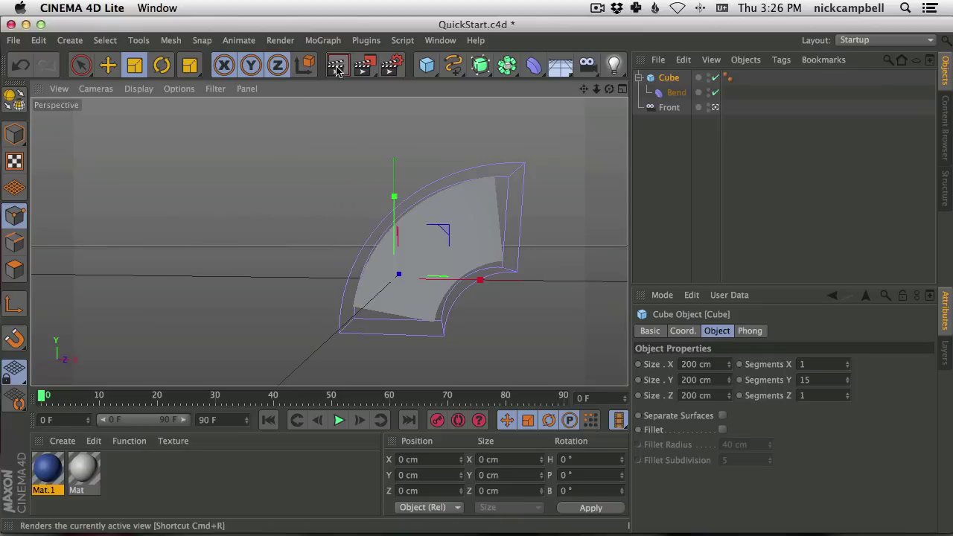
Step: Increase the Bend deformer's strength to 364° and inspect the curled cube from another angle
click(672, 95)
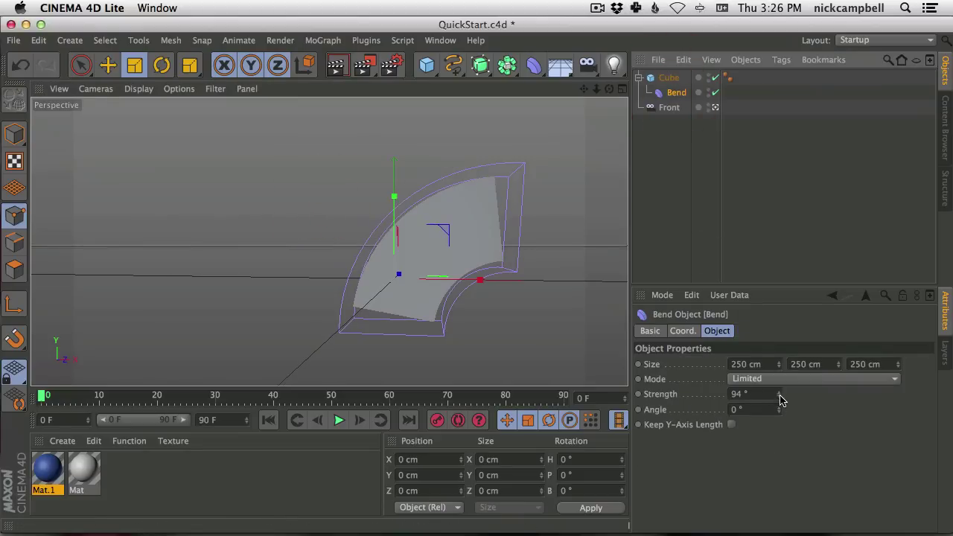
drag(778, 395, 768, 444)
drag(726, 530, 775, 198)
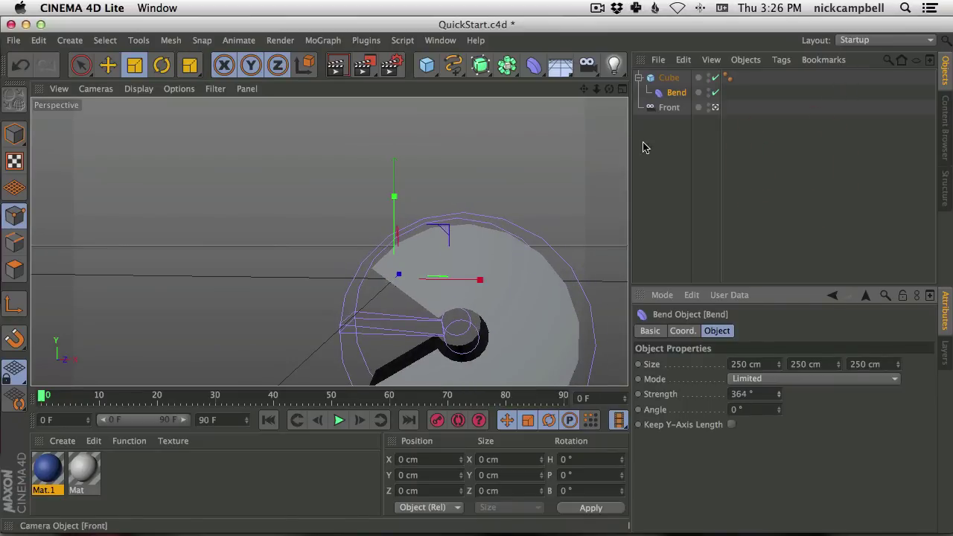
alt+drag(402, 216, 316, 248)
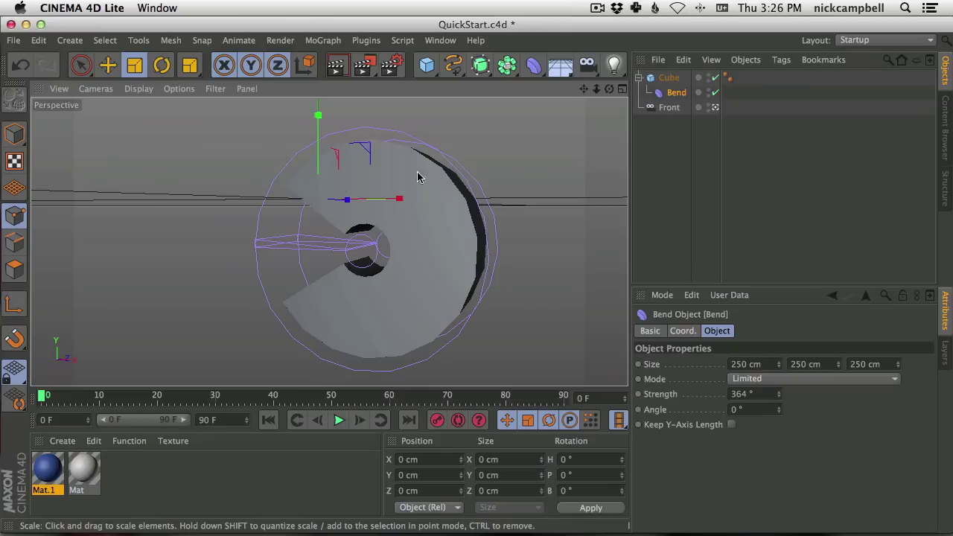
mouse_move(424, 211)
alt+mouse_down()
mouse_move(419, 202)
mouse_move(448, 215)
mouse_move(410, 215)
mouse_move(421, 216)
alt+mouse_up()
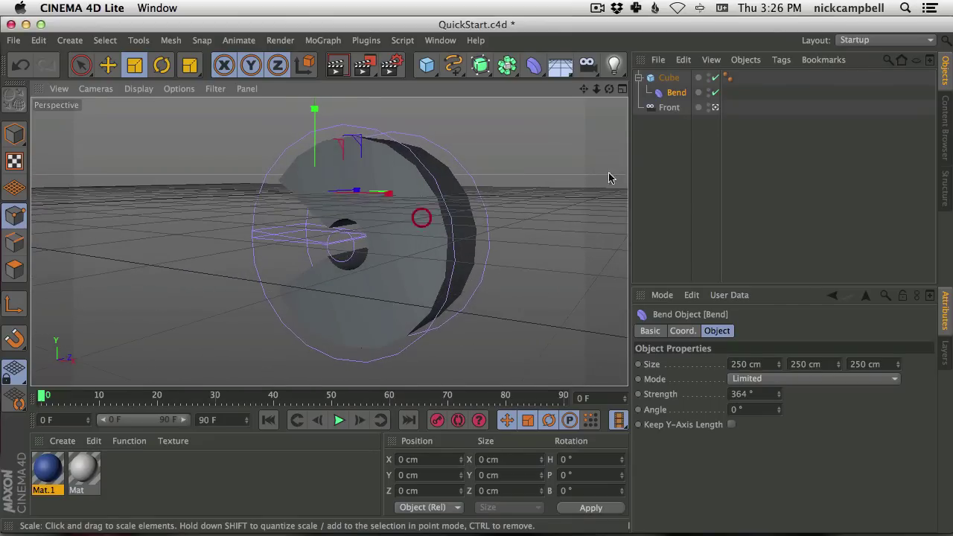
Step: Inspect the bent outer edge up close and increase the cube's Y segments to 38
click(672, 93)
alt+right_drag(416, 212, 564, 165)
alt+drag(564, 165, 429, 206)
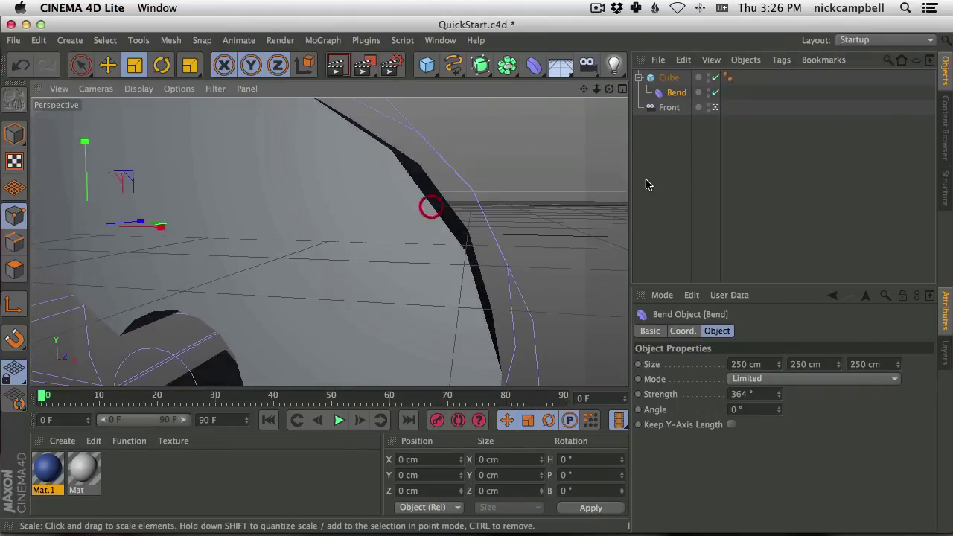
click(683, 93)
click(670, 78)
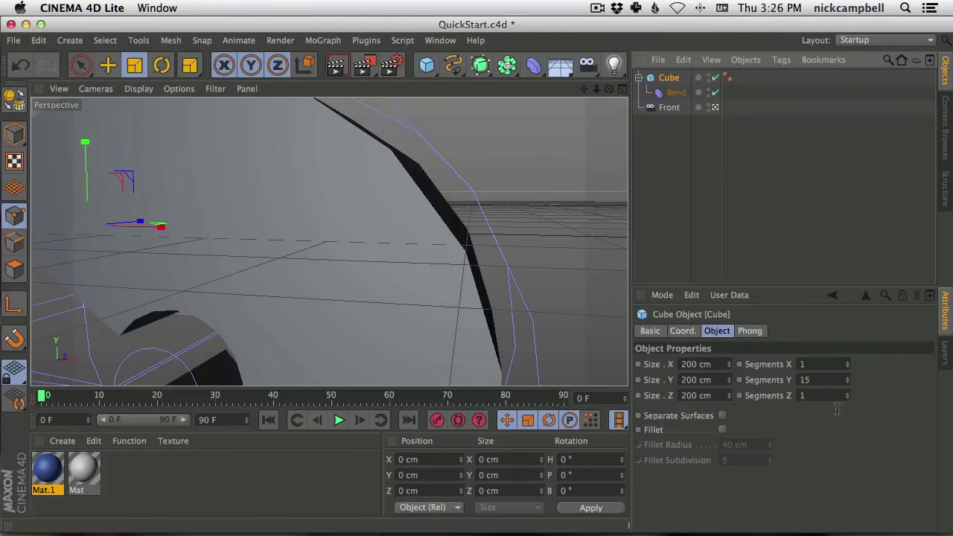
drag(846, 379, 852, 364)
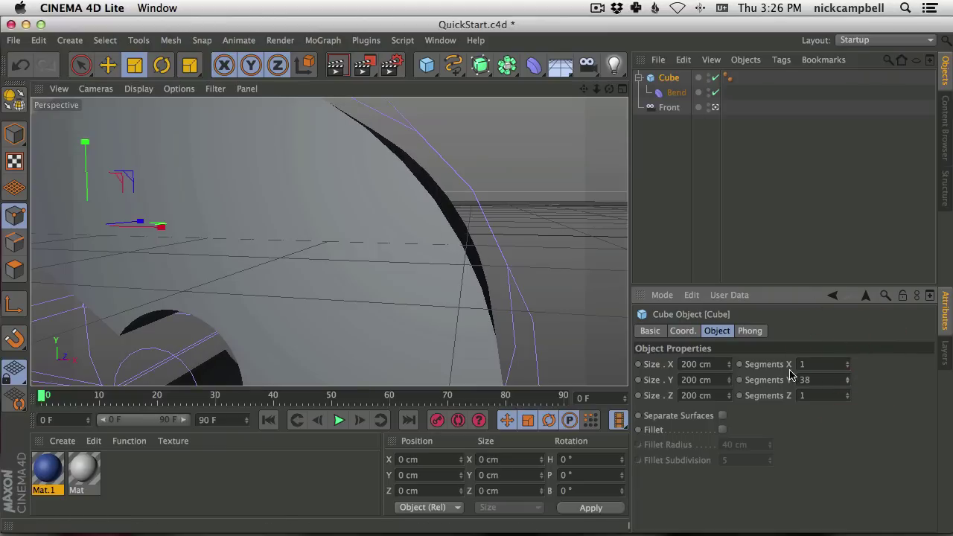
key(h)
alt+drag(178, 255, 421, 227)
drag(427, 65, 686, 251)
Step: Reverse the bend by setting the Bend deformer's strength to about -31°
click(675, 92)
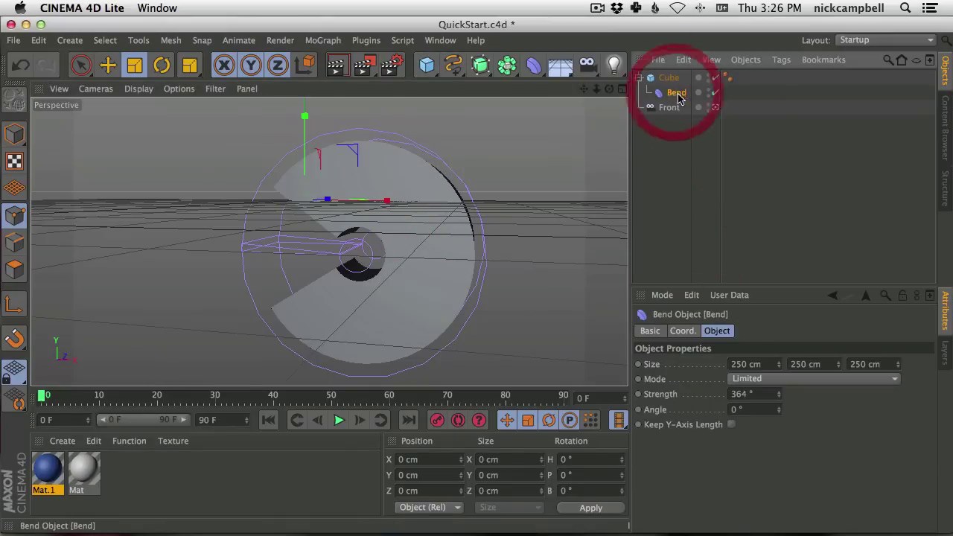
click(779, 405)
drag(779, 405, 774, 504)
drag(779, 395, 748, 533)
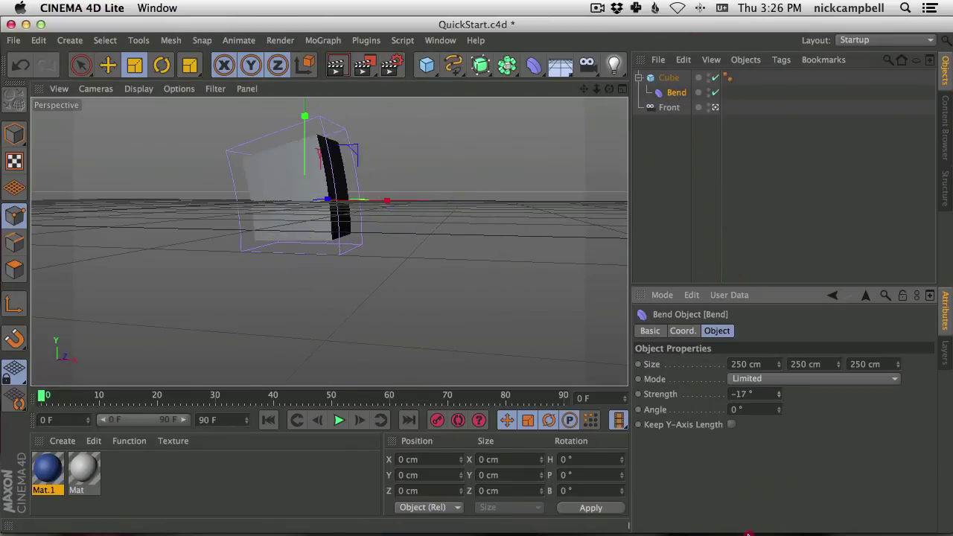
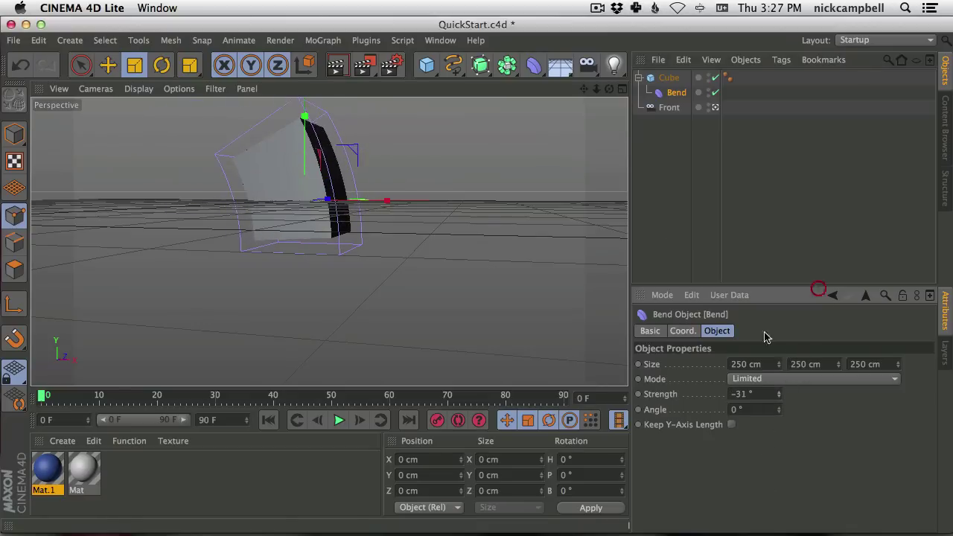
alt+drag(298, 179, 374, 241)
click(533, 64)
click(506, 145)
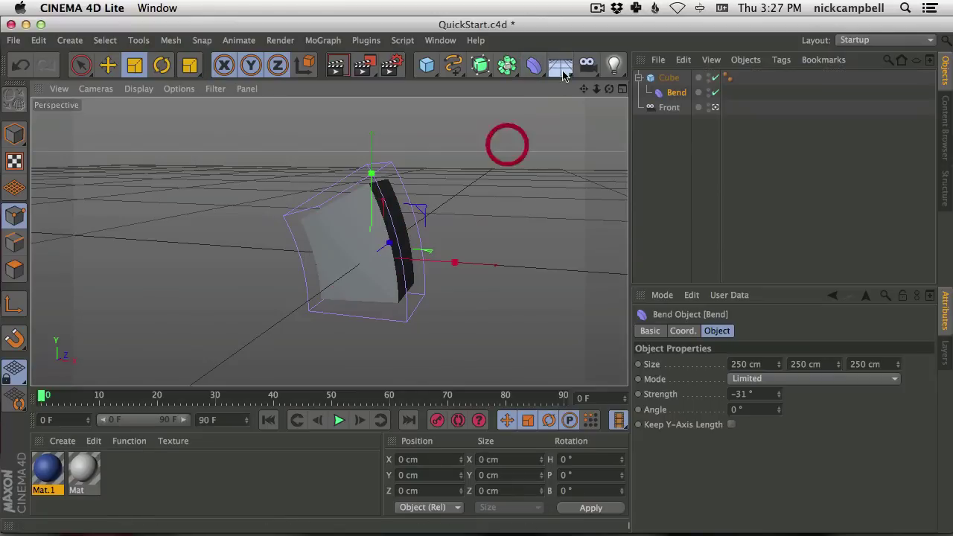
click(558, 65)
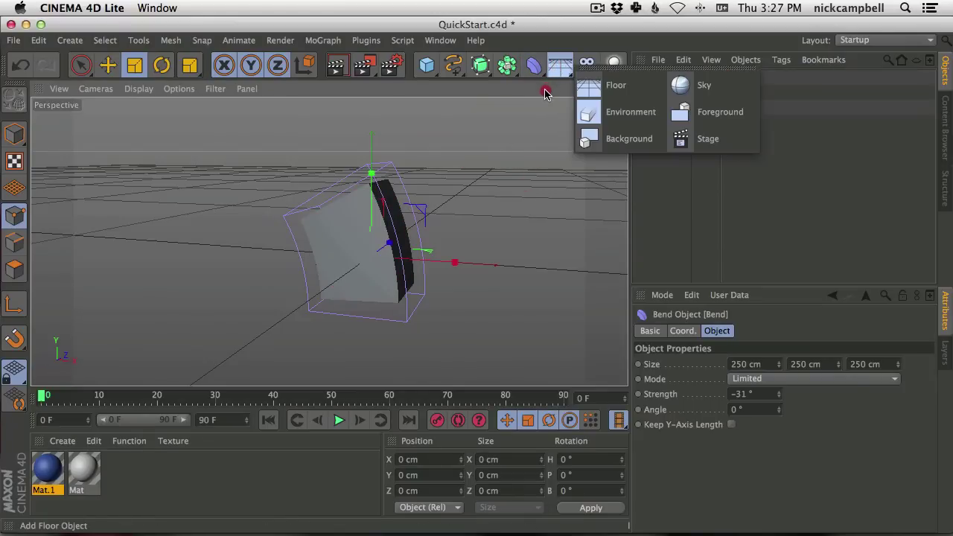
click(552, 115)
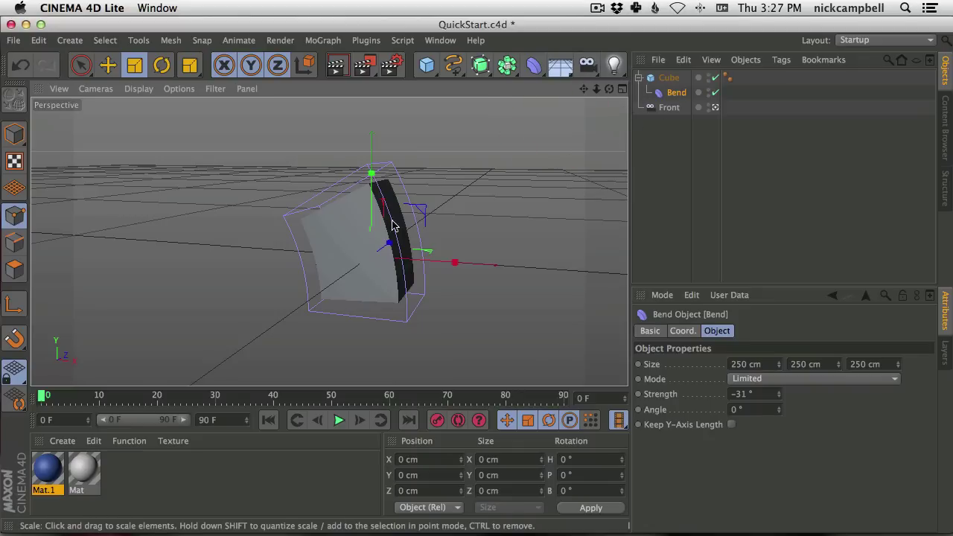
alt+drag(366, 256, 373, 323)
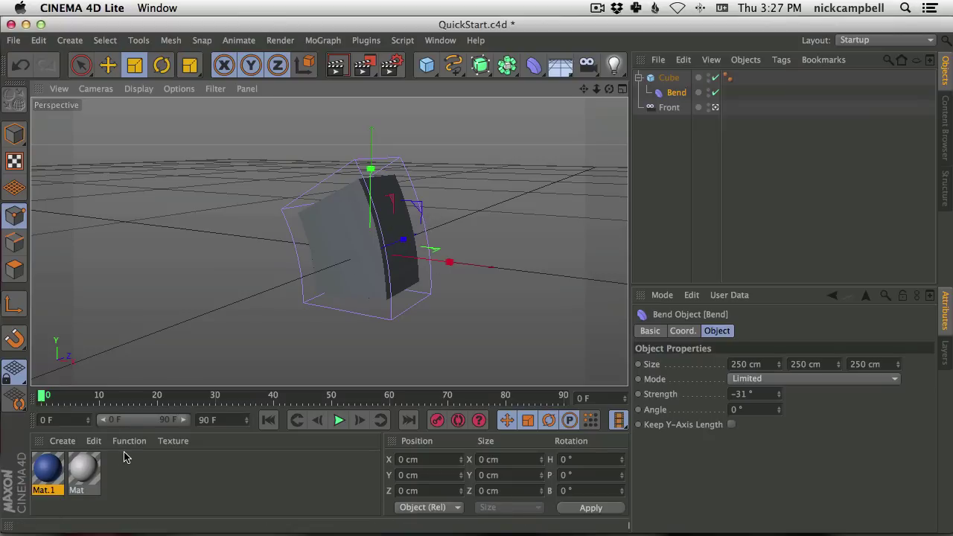
Step: Save the CINEMA 4D scene and switch to After Effects
key(super+s)
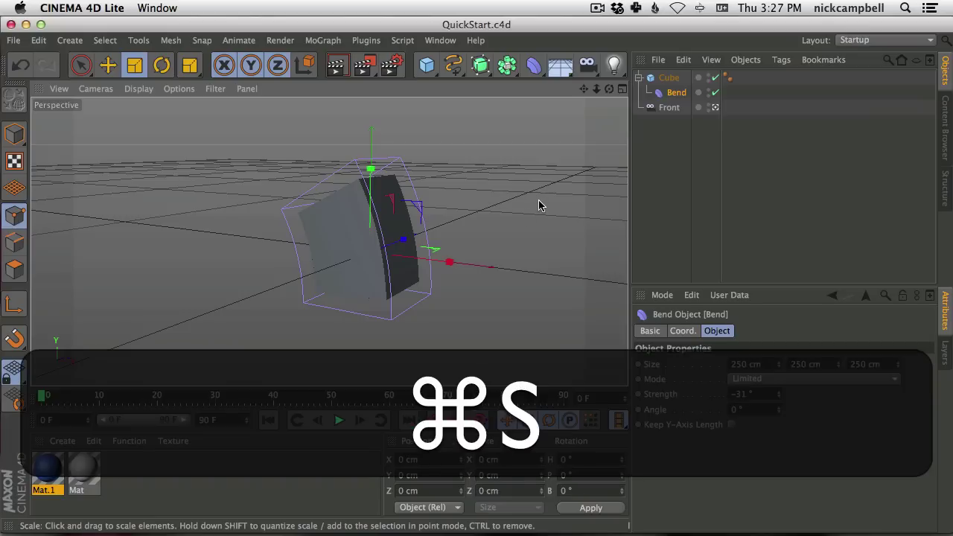
key(super+Tab)
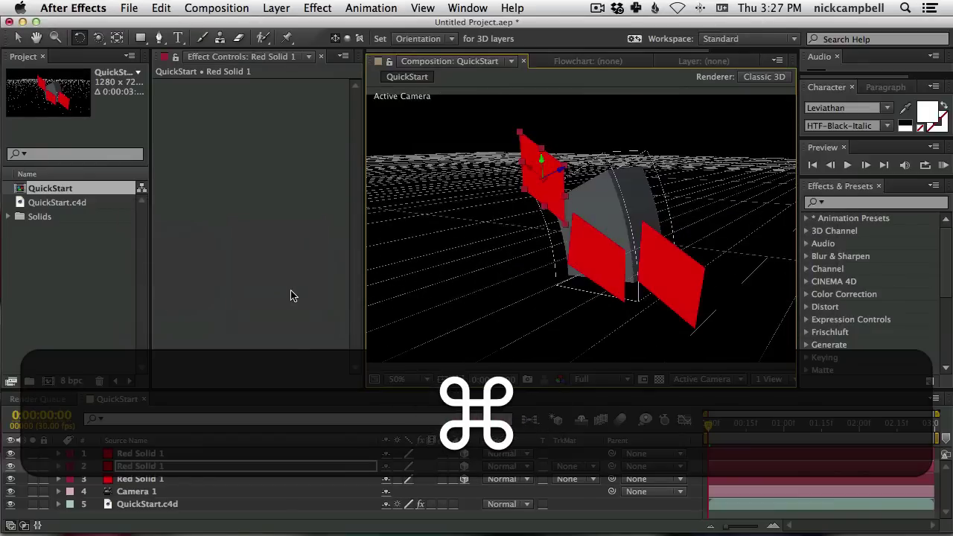
Step: Delete the three red solid layers and set the QuickStart.c4d layer's CINEWARE renderer to Standard (Final)
shift+click(138, 478)
shift+click(153, 451)
key(shift+BackSpace)
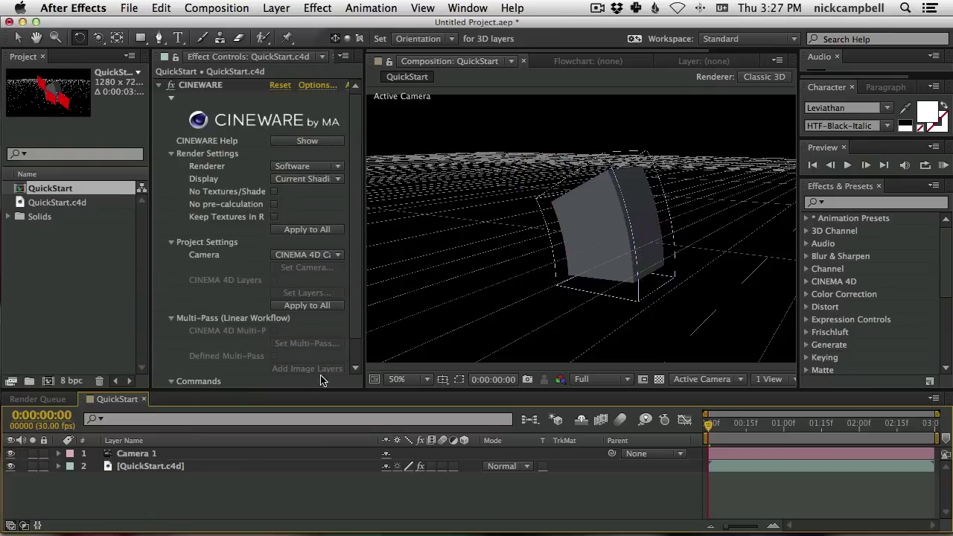
click(316, 169)
click(319, 180)
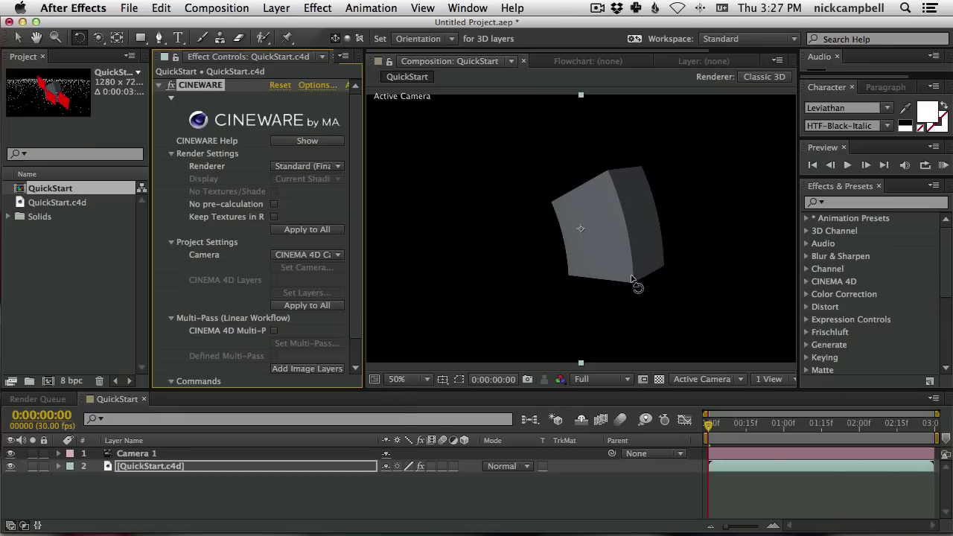
Step: Switch back to CINEMA 4D Lite and view the bent cube from its other side
key(super+Tab)
key(super+Tab)
key(super+Tab)
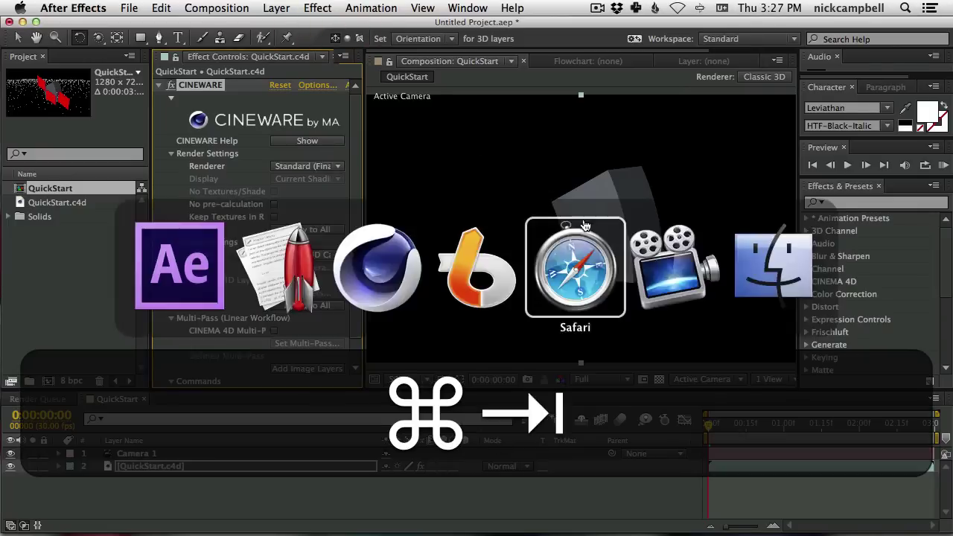
click(380, 285)
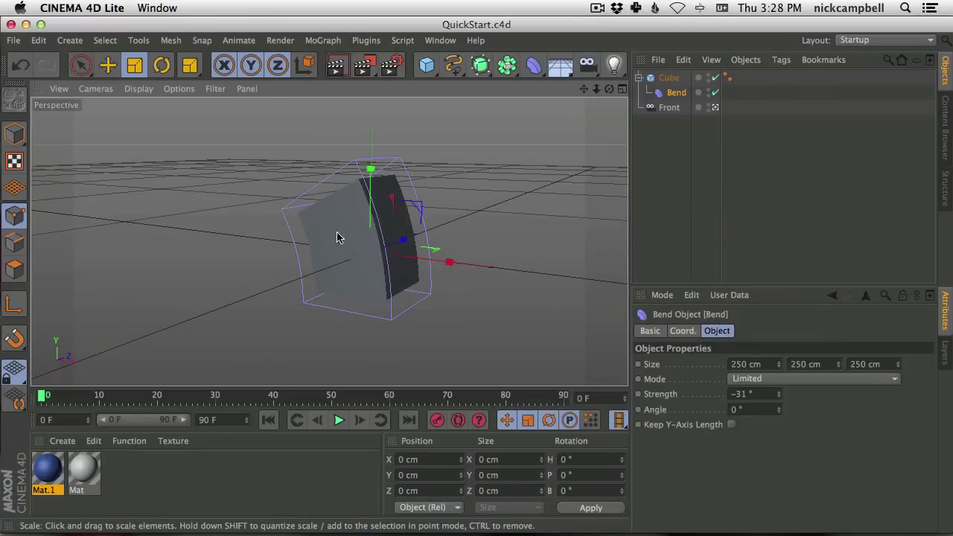
alt+drag(526, 237, 365, 225)
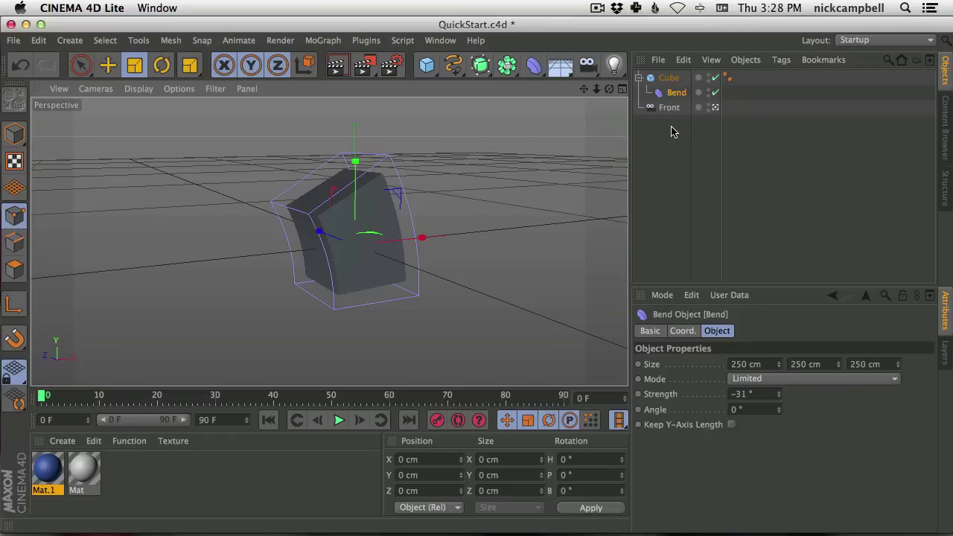
Step: Add a Text spline to the scene and delete the cube together with its Bend deformer
drag(456, 66, 516, 197)
click(666, 92)
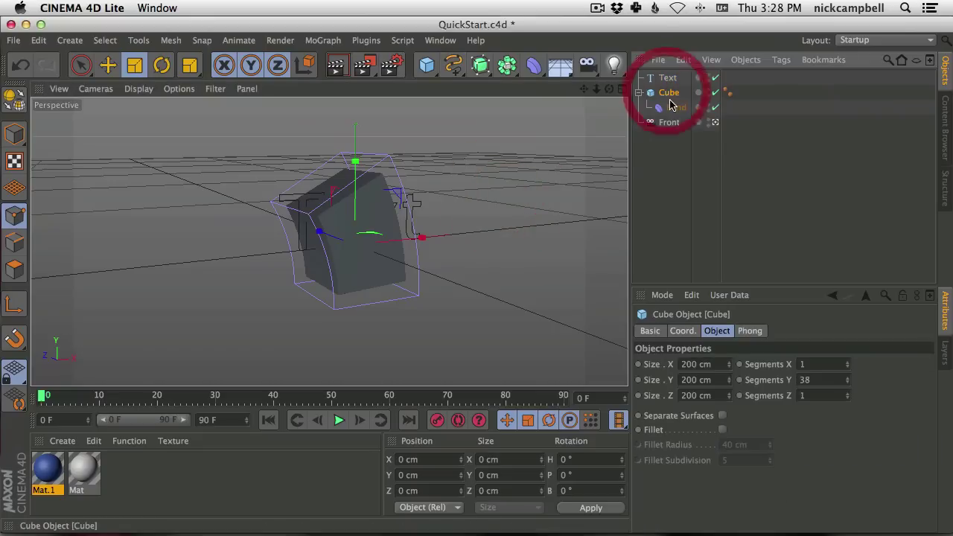
key(Delete)
Step: Change the Text spline's wording to LIGHTS and set its font to Leviathan
click(666, 77)
alt+drag(370, 231, 425, 251)
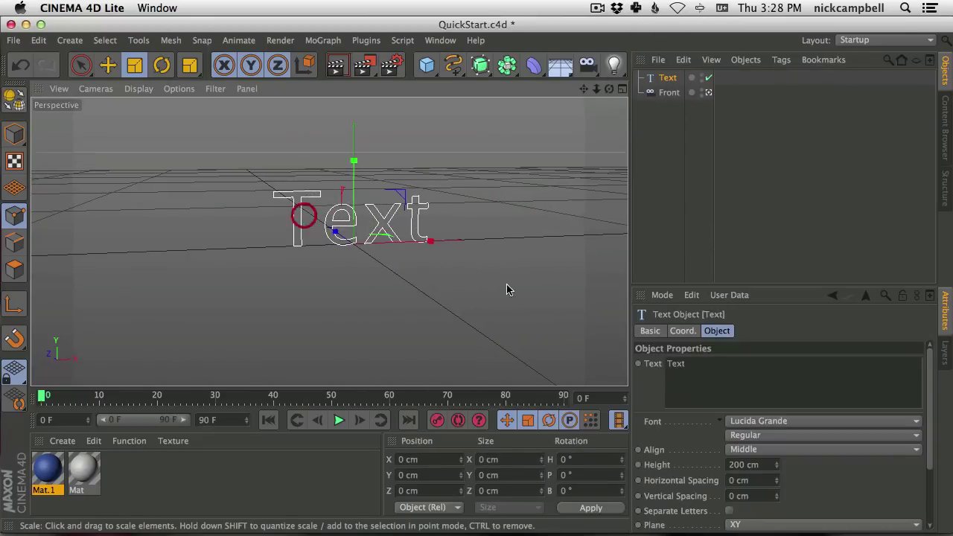
double_click(677, 363)
text(LIGHTS)
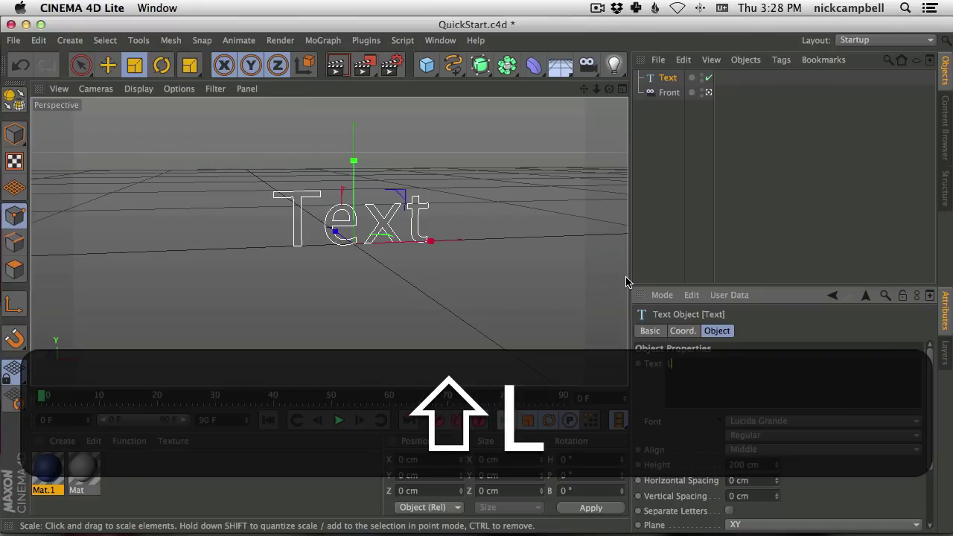
click(751, 421)
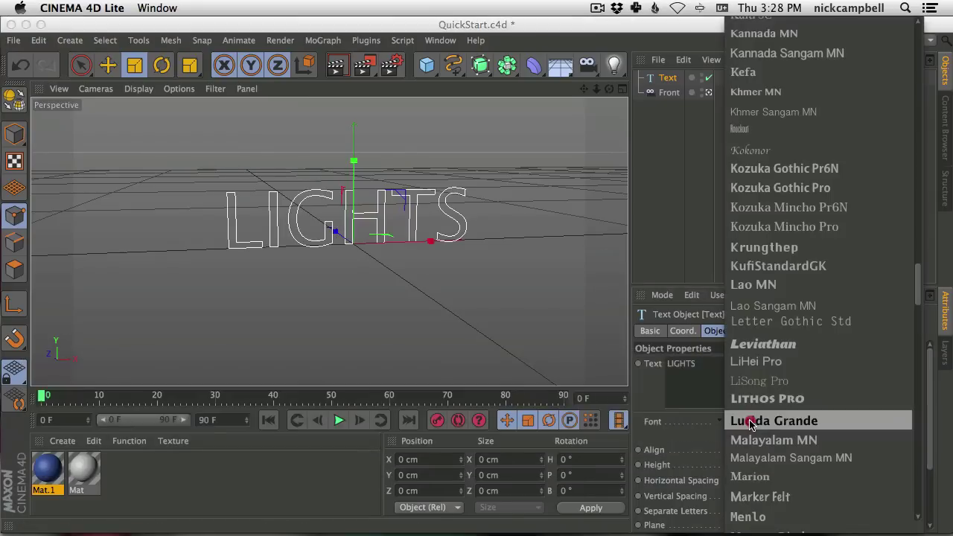
click(768, 341)
alt+drag(350, 223, 327, 195)
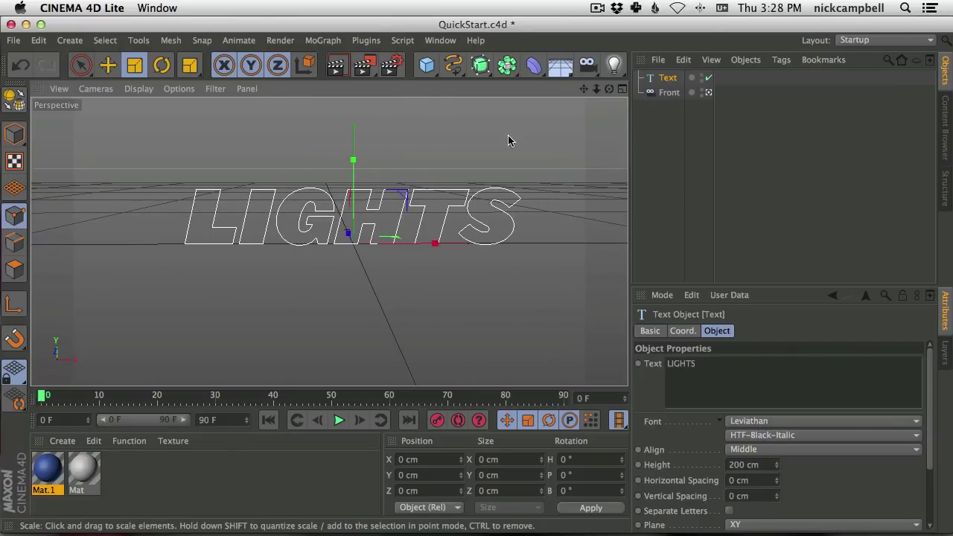
Step: Extrude the LIGHTS text into 3D with an Extrude NURBS as its parent, and select the Extrude NURBS
drag(480, 65, 678, 79)
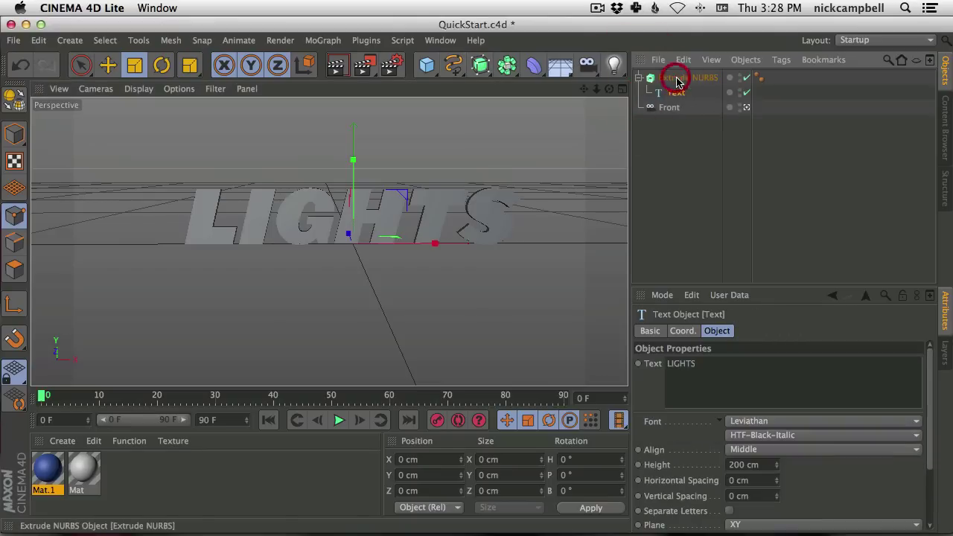
click(408, 223)
alt+drag(408, 223, 372, 213)
click(682, 79)
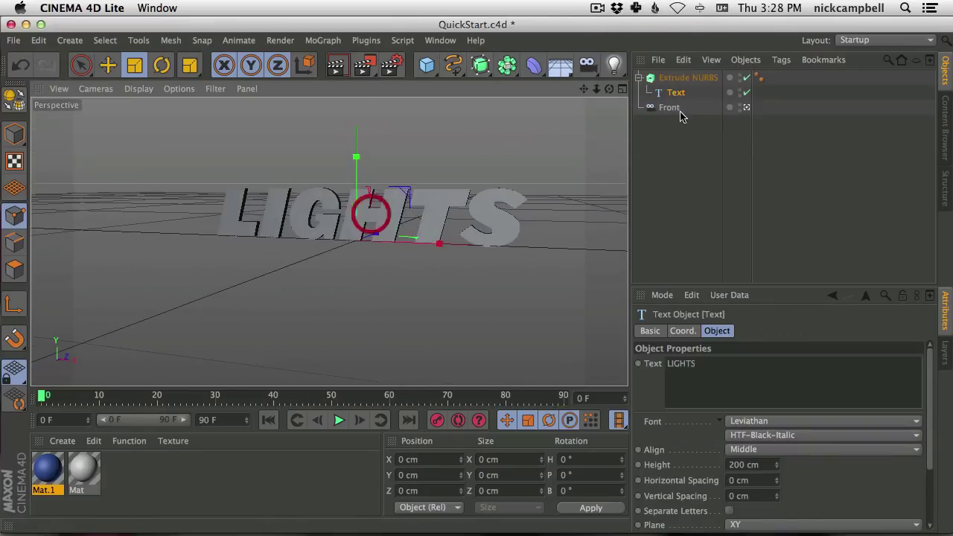
Step: Give the LIGHTS extrusion rounded edges by setting both its Start and End caps to Fillet Cap
drag(879, 364, 897, 251)
alt+drag(426, 198, 357, 232)
click(686, 79)
click(750, 330)
click(745, 363)
click(734, 424)
click(726, 408)
click(725, 463)
mouse_move(372, 211)
alt+mouse_down()
mouse_move(362, 230)
mouse_move(451, 196)
mouse_move(425, 206)
mouse_move(430, 191)
mouse_move(393, 249)
mouse_move(347, 233)
mouse_move(386, 230)
mouse_move(361, 219)
mouse_move(376, 218)
alt+mouse_up()
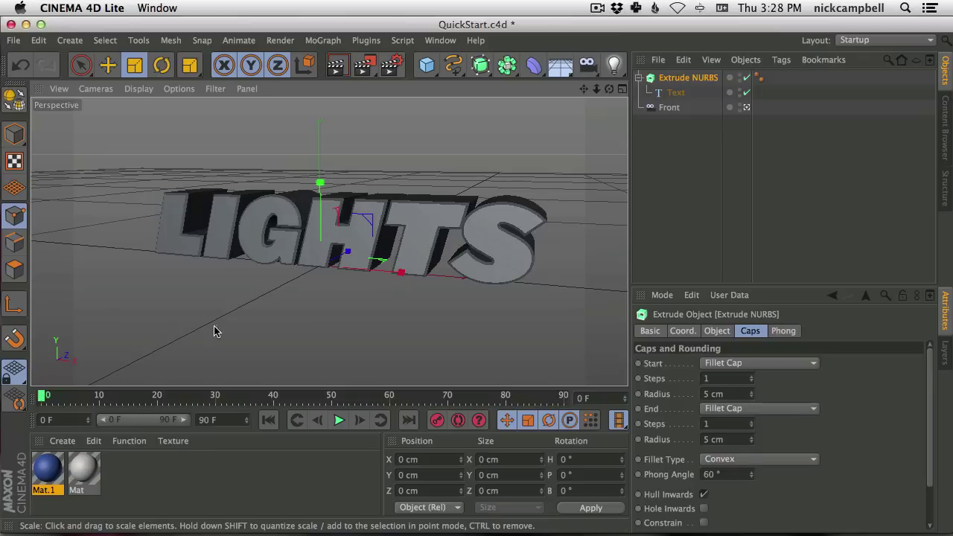
Step: Delete both existing materials, create a new one and apply it to the LIGHTS extrusion
drag(135, 476, 29, 506)
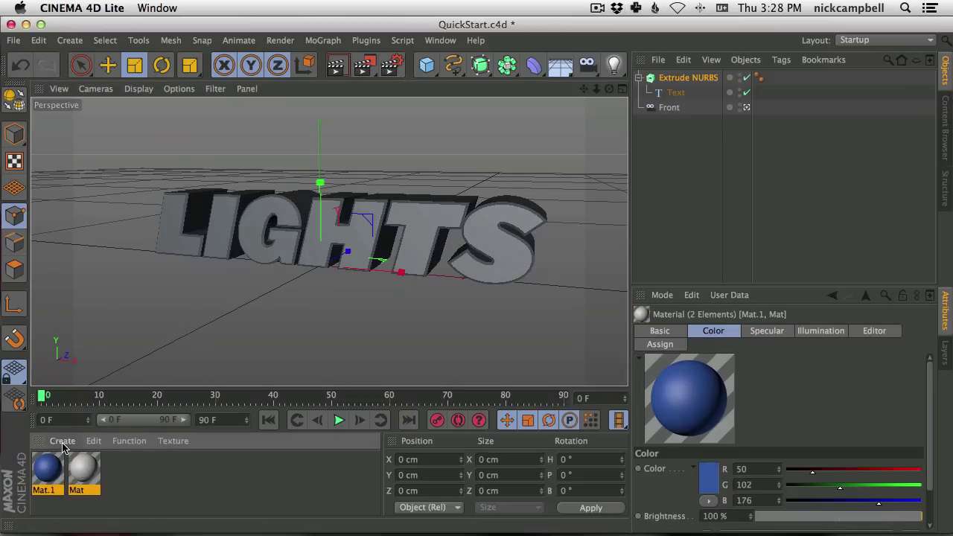
key(Delete)
click(62, 441)
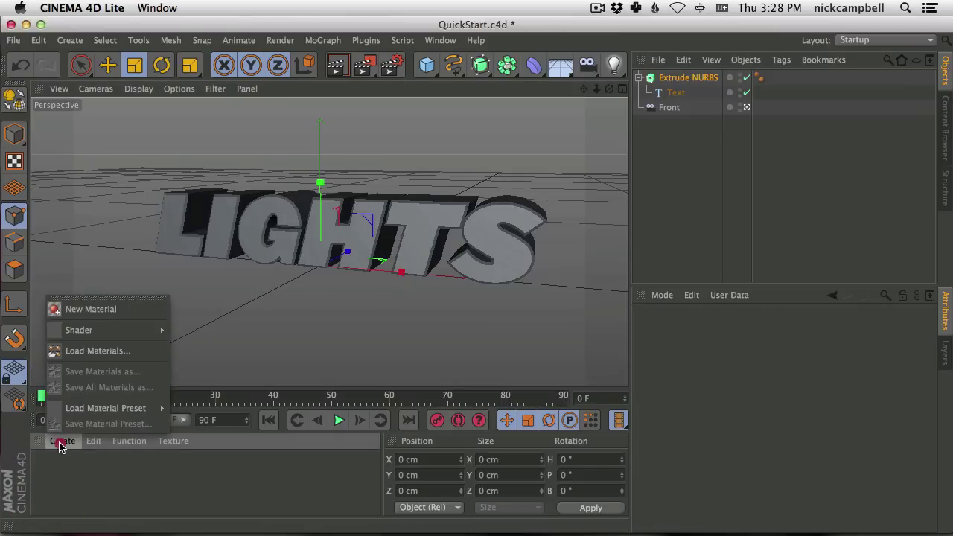
click(80, 306)
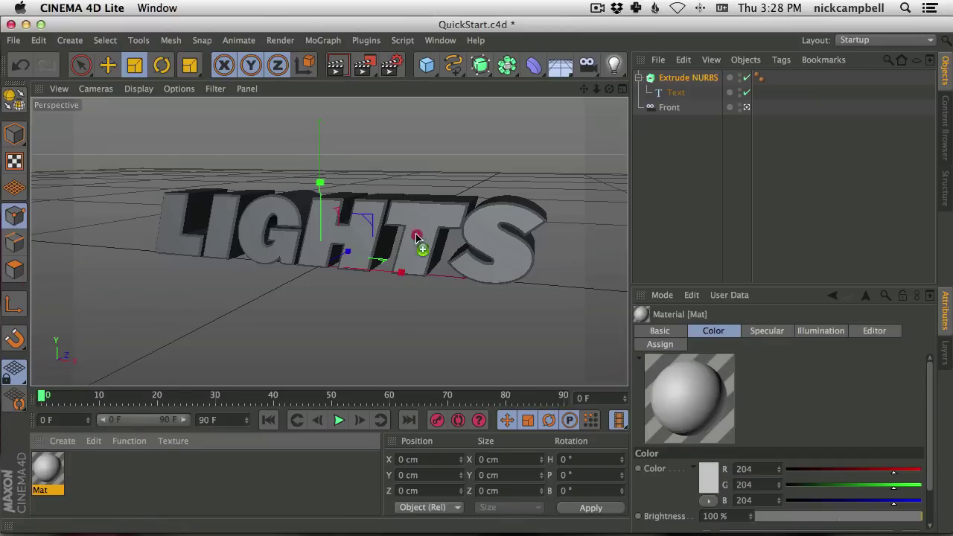
drag(419, 221, 421, 221)
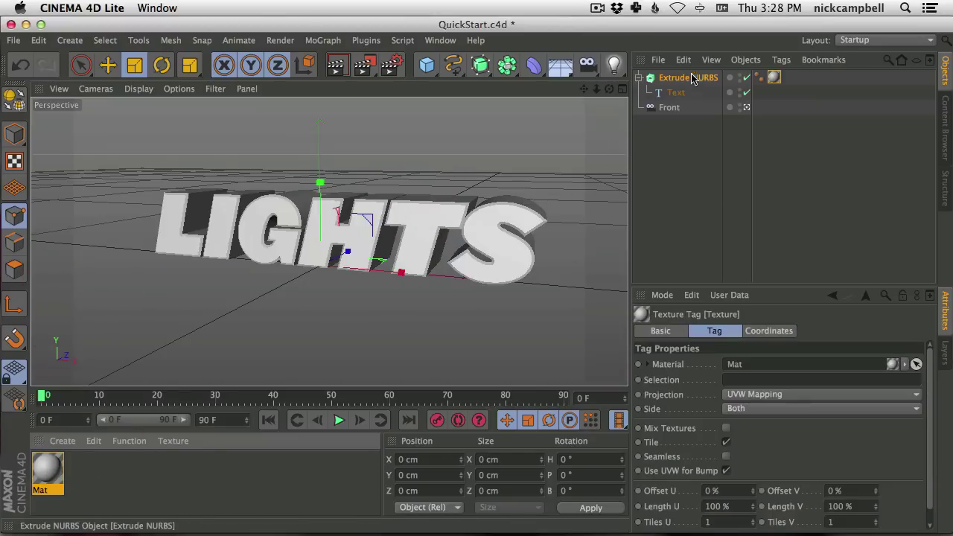
alt+drag(356, 266, 376, 250)
Step: Open the new material for editing and set its color to pure white, RGB 255, 255, 255
double_click(47, 467)
drag(320, 107, 437, 100)
click(607, 178)
click(648, 163)
drag(610, 100, 653, 87)
click(695, 134)
click(750, 163)
drag(784, 134, 853, 166)
click(817, 148)
drag(593, 84, 676, 83)
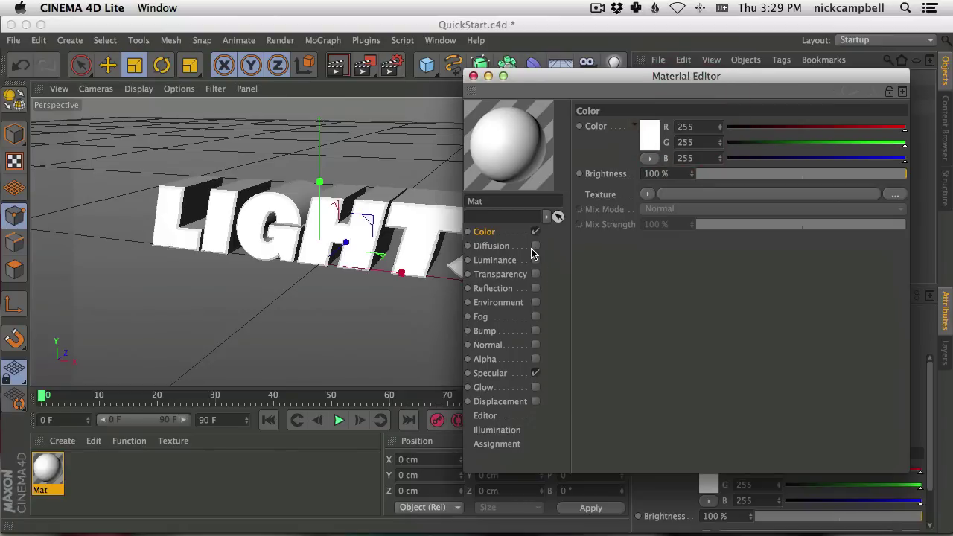
Step: Try the Luminance channel on the LIGHTS material and turn it off again
click(523, 262)
click(535, 260)
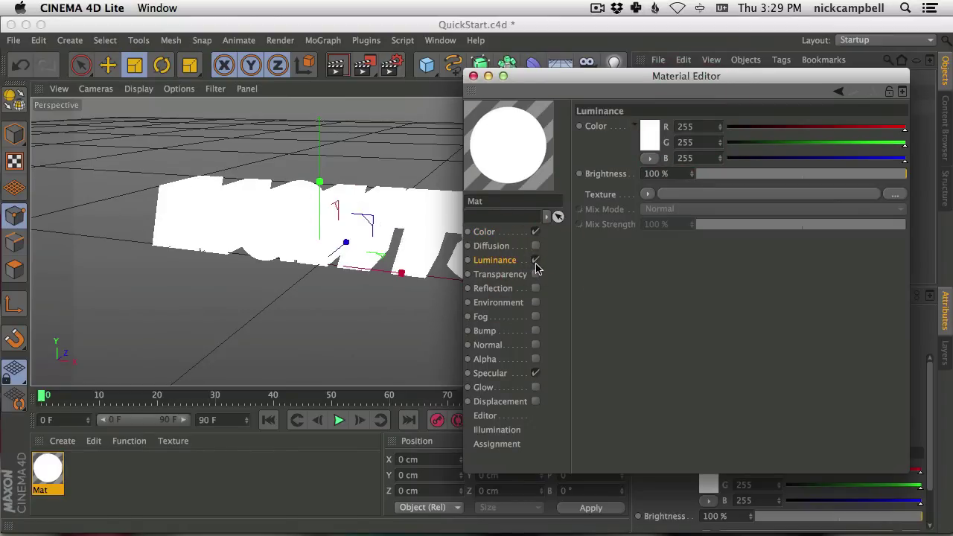
drag(543, 77, 621, 67)
click(613, 252)
Step: Try the Transparency channel at 94% brightness on the material and turn it off again
click(613, 265)
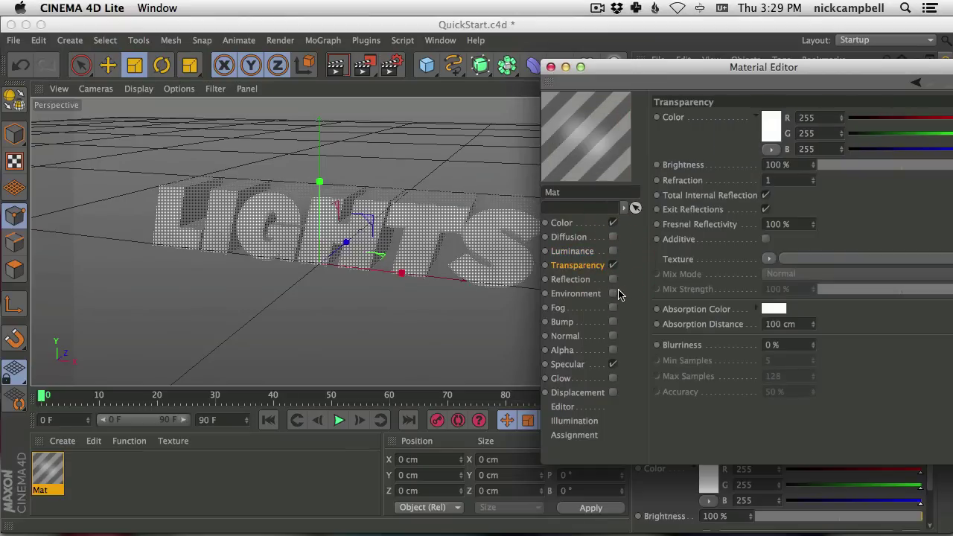
drag(721, 69, 581, 57)
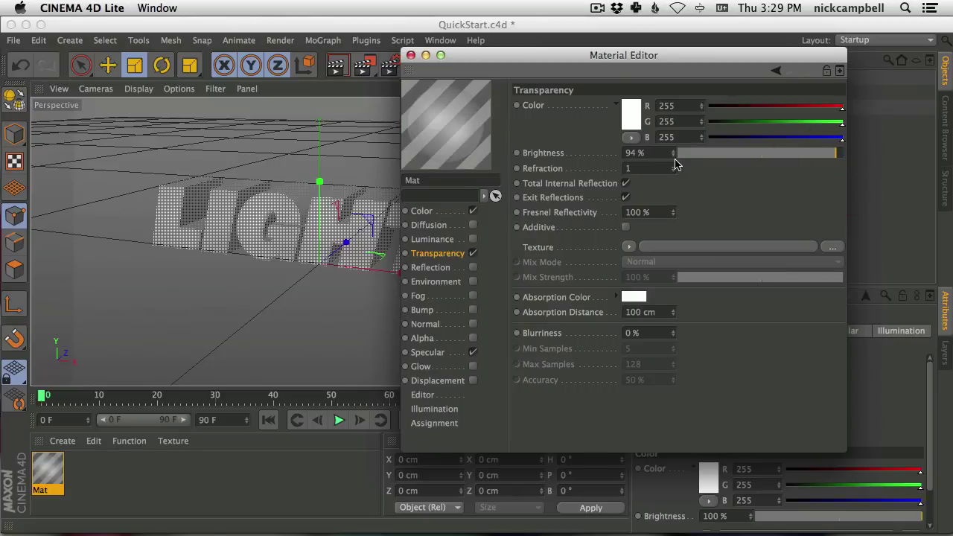
click(472, 253)
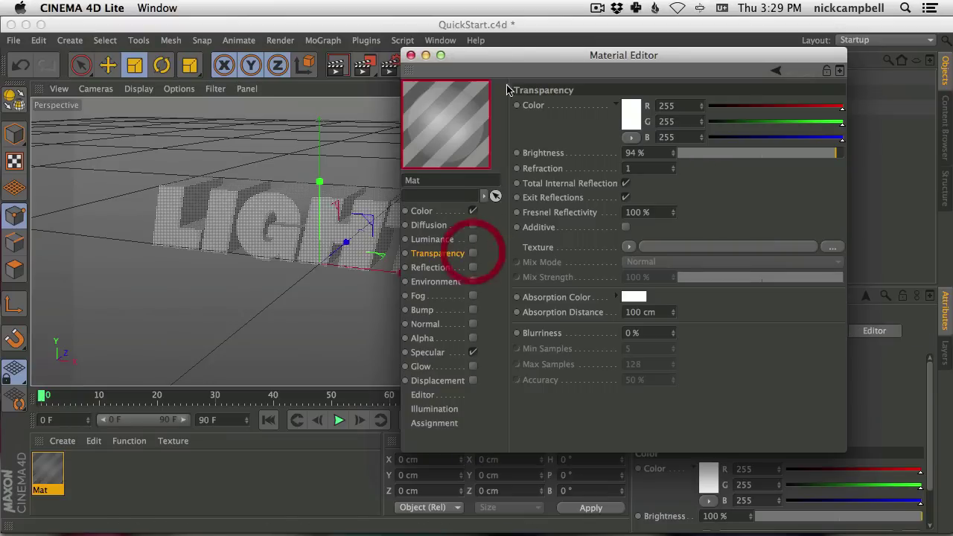
drag(471, 55, 559, 29)
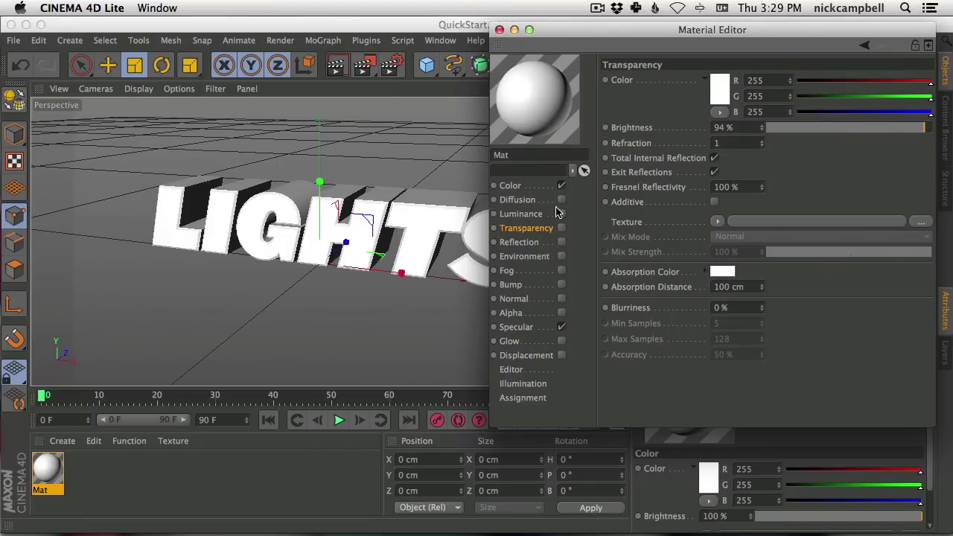
Step: Enable the material's Reflection channel and test-render the LIGHTS text in the viewport from two angles
click(541, 244)
click(562, 242)
drag(573, 26, 724, 96)
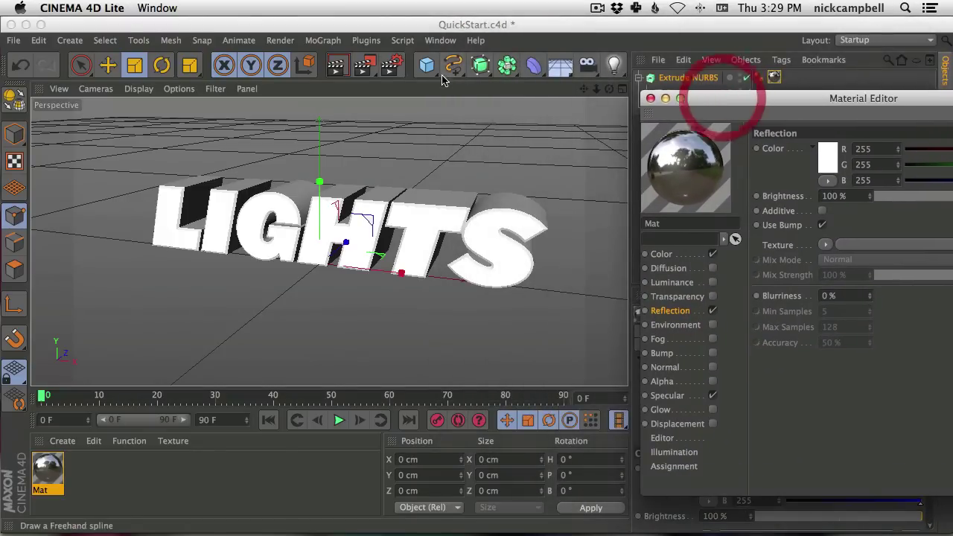
click(338, 67)
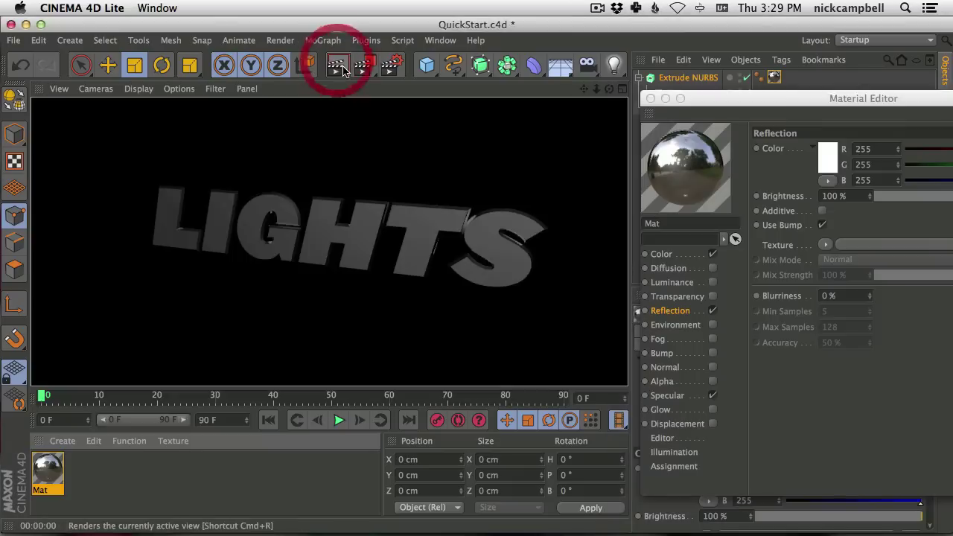
click(340, 217)
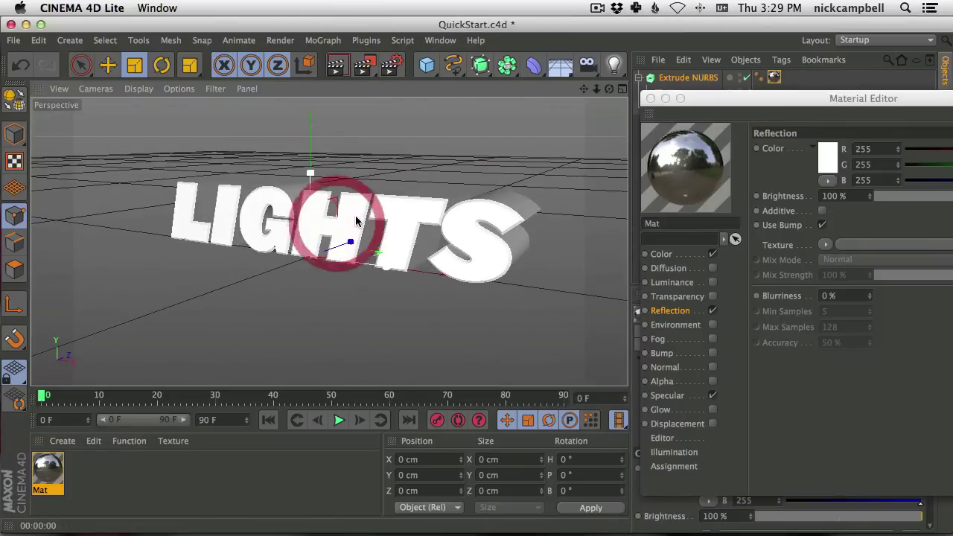
click(337, 65)
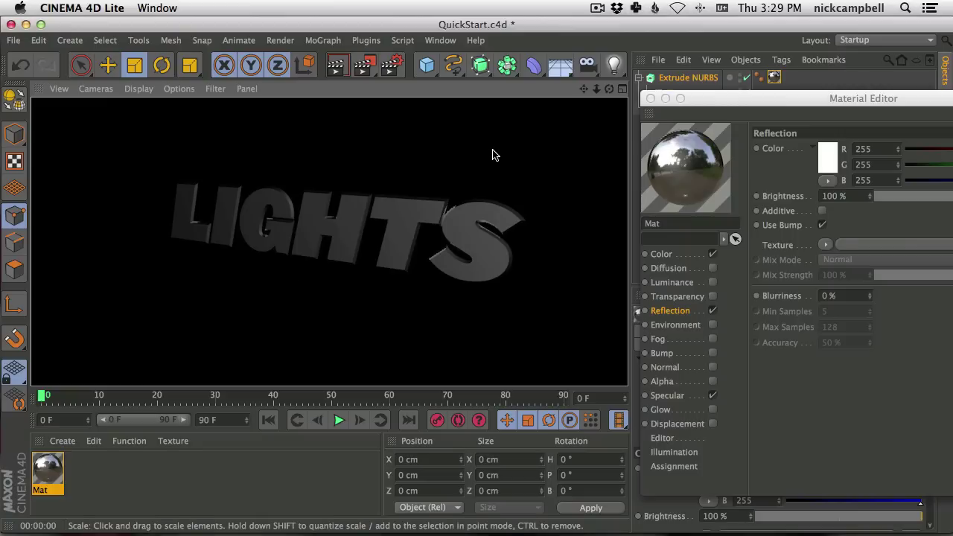
Step: Set the material's reflection brightness to 38%
drag(722, 103, 684, 146)
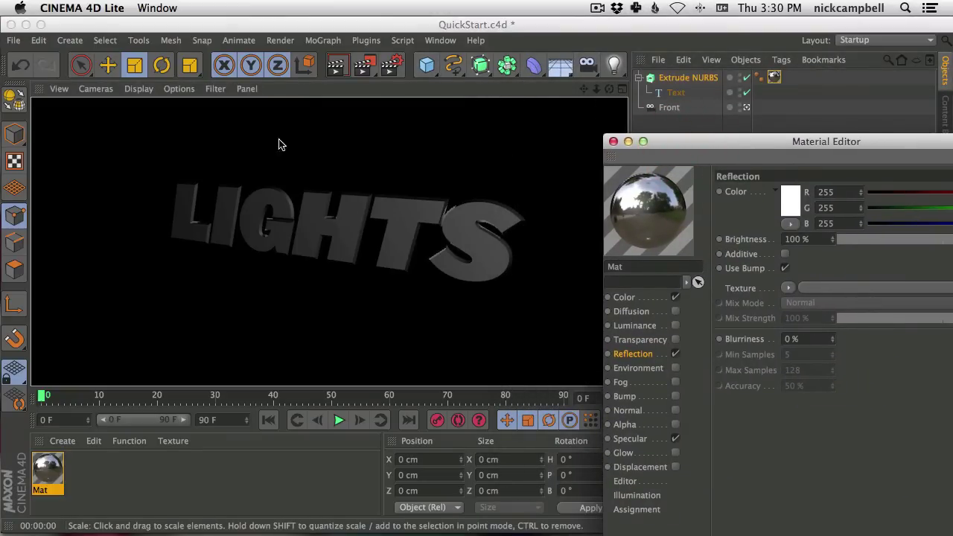
click(622, 153)
drag(666, 151, 467, 64)
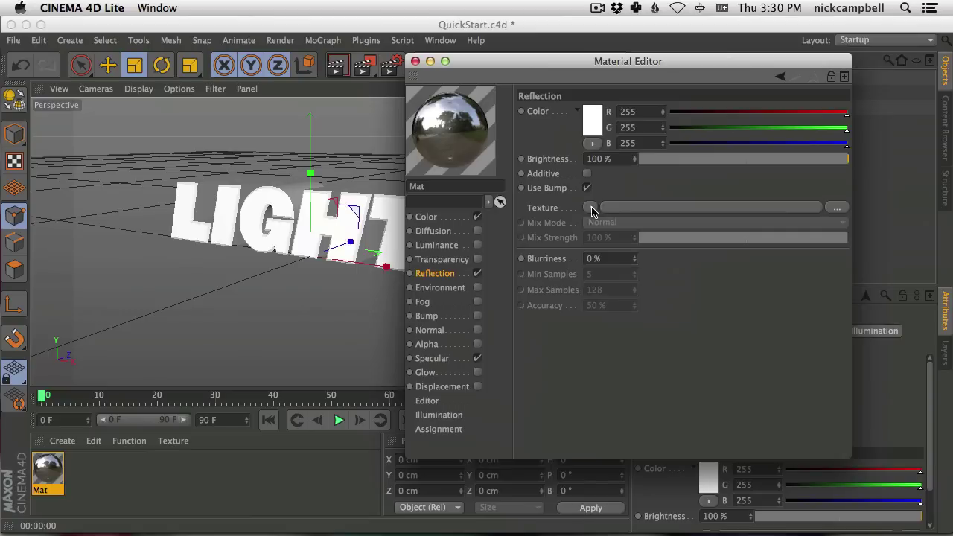
drag(503, 54, 623, 64)
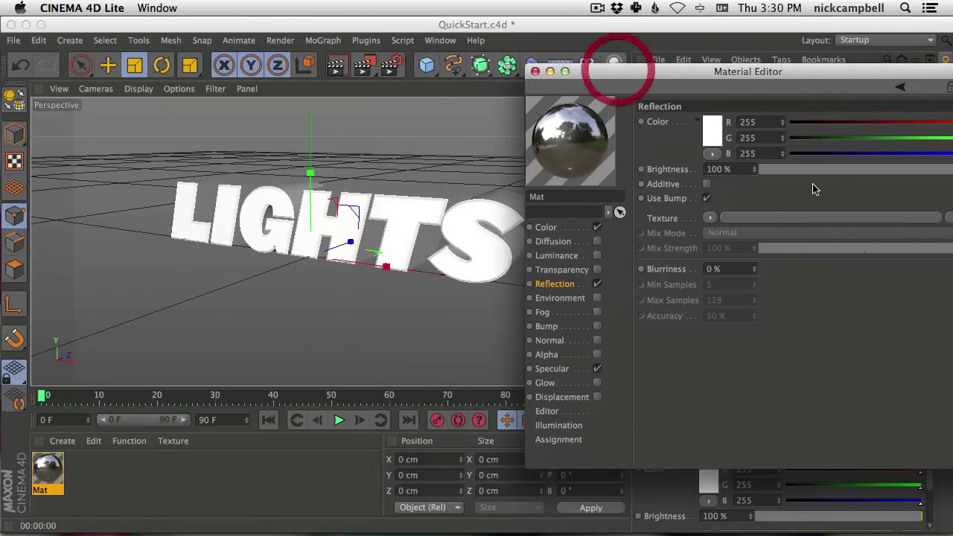
drag(691, 72, 642, 43)
click(790, 142)
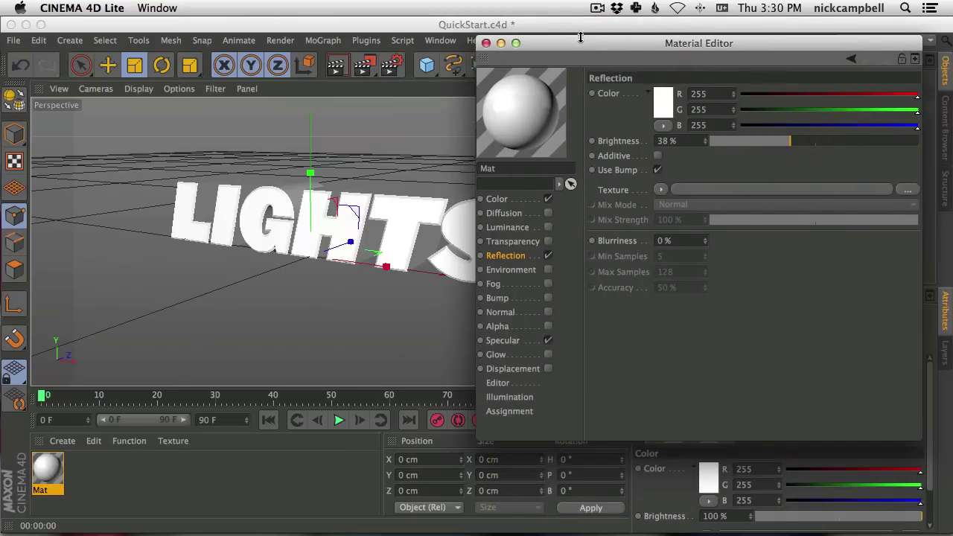
drag(581, 43, 638, 40)
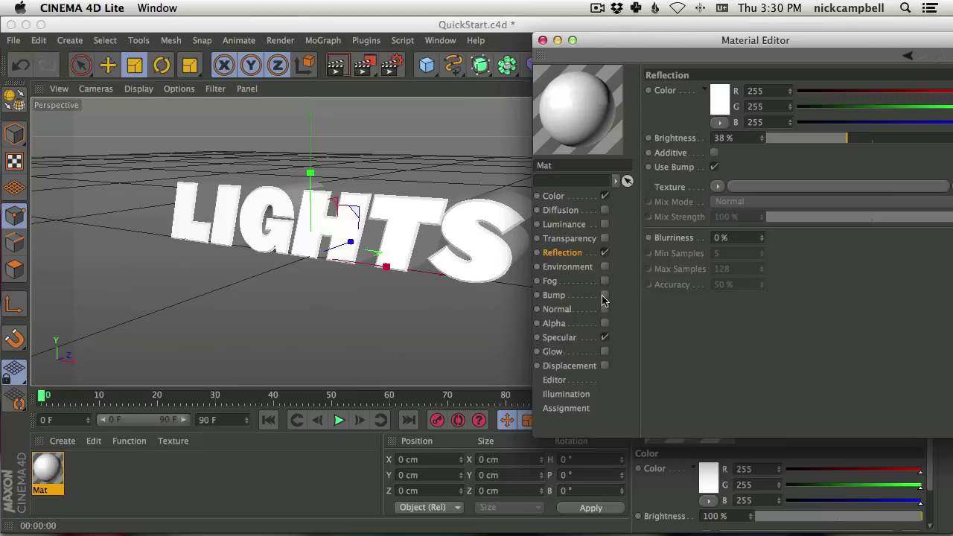
Step: Show the material's Specular settings and test-render the LIGHTS text with the light in the viewport
click(581, 340)
drag(673, 41, 651, 141)
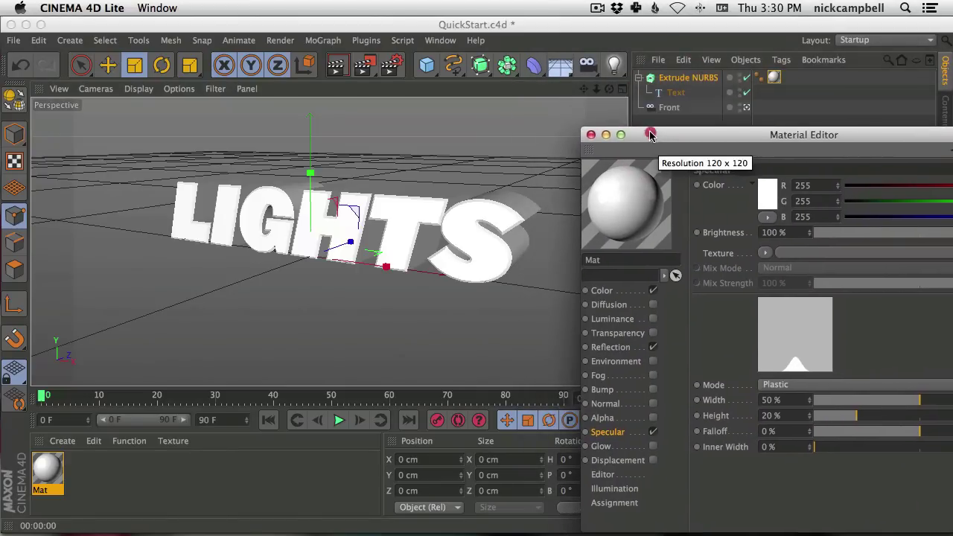
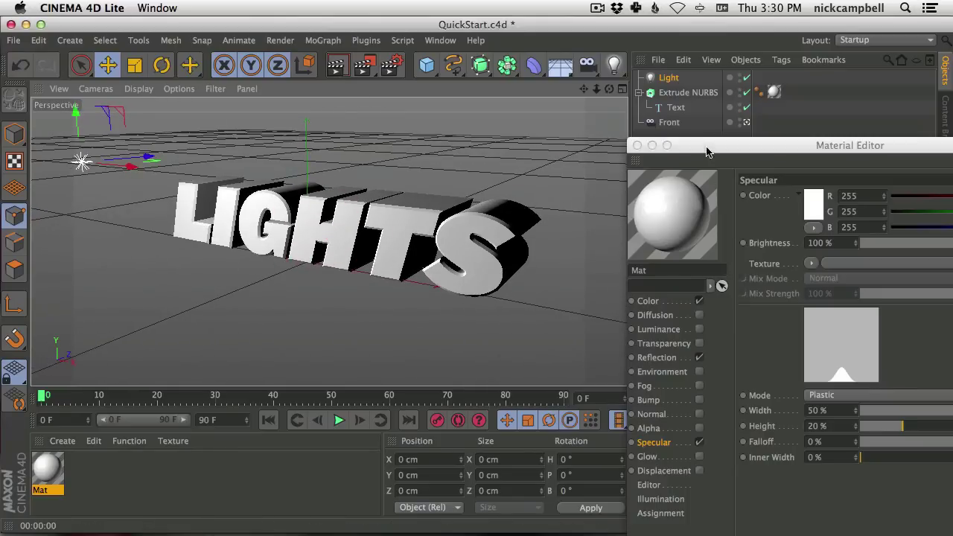
drag(702, 145, 647, 157)
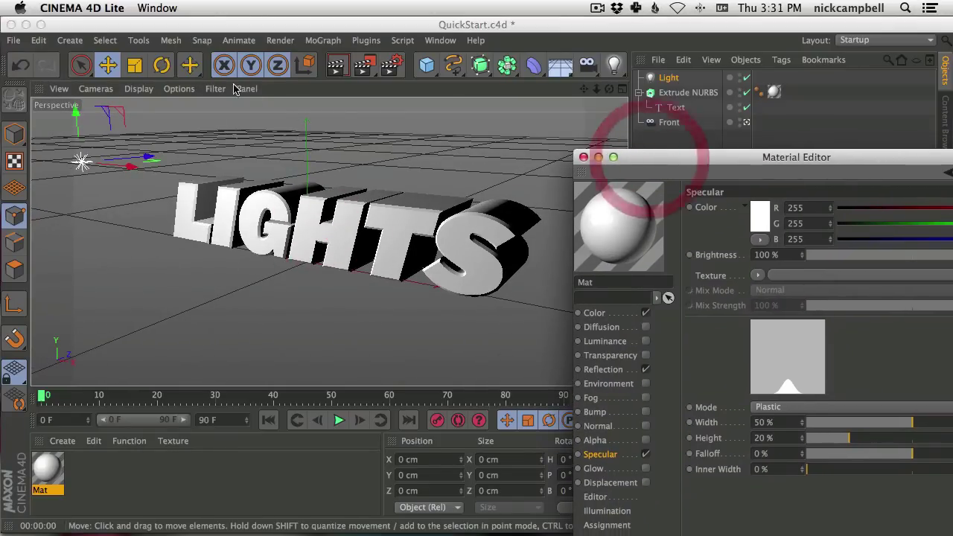
click(335, 66)
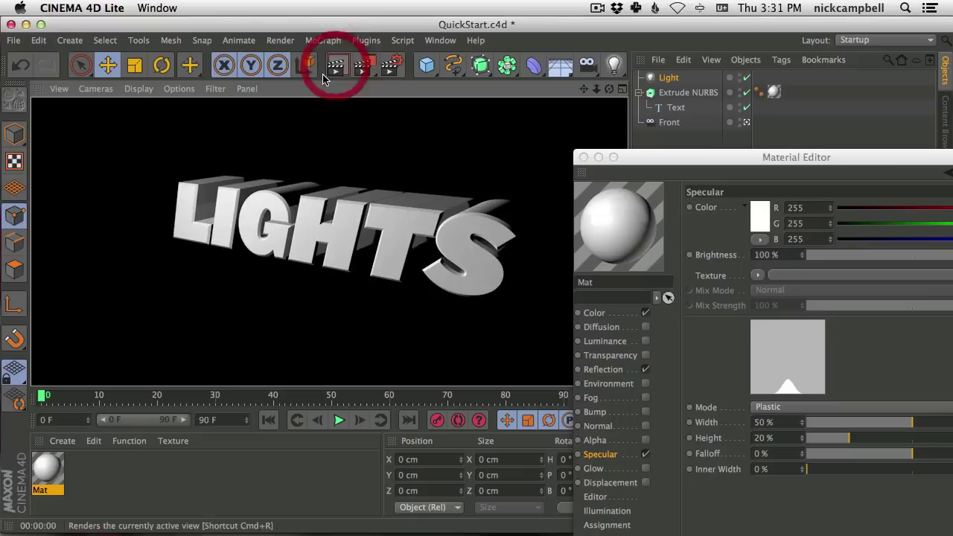
click(306, 230)
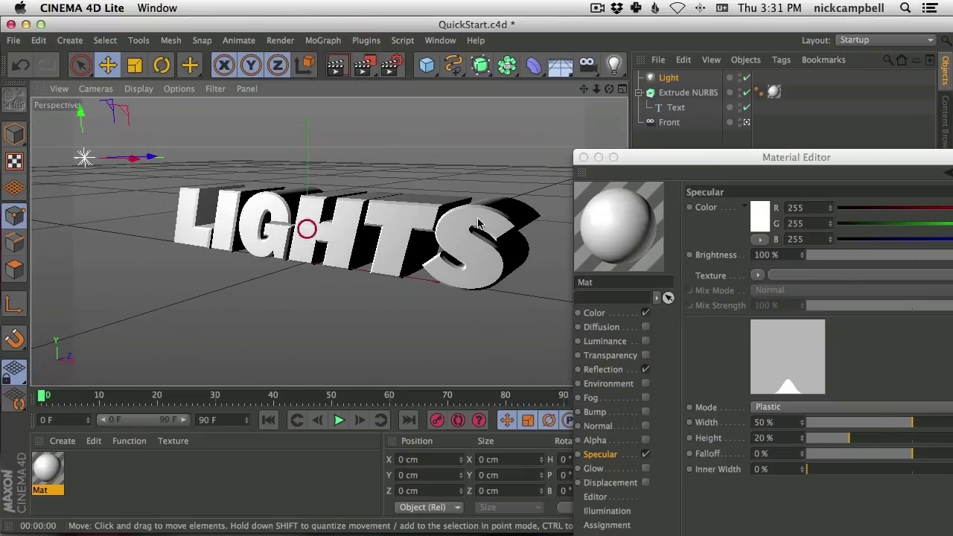
Step: Try rendering the LIGHTS text with the Specular channel off, and turn the channel on again
drag(652, 159, 570, 91)
click(533, 372)
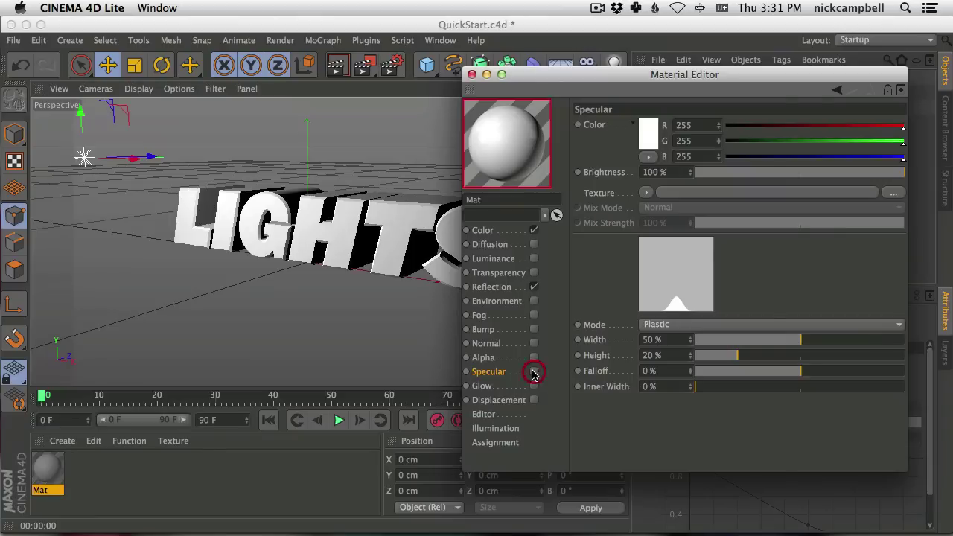
click(340, 67)
drag(551, 77, 617, 97)
click(626, 397)
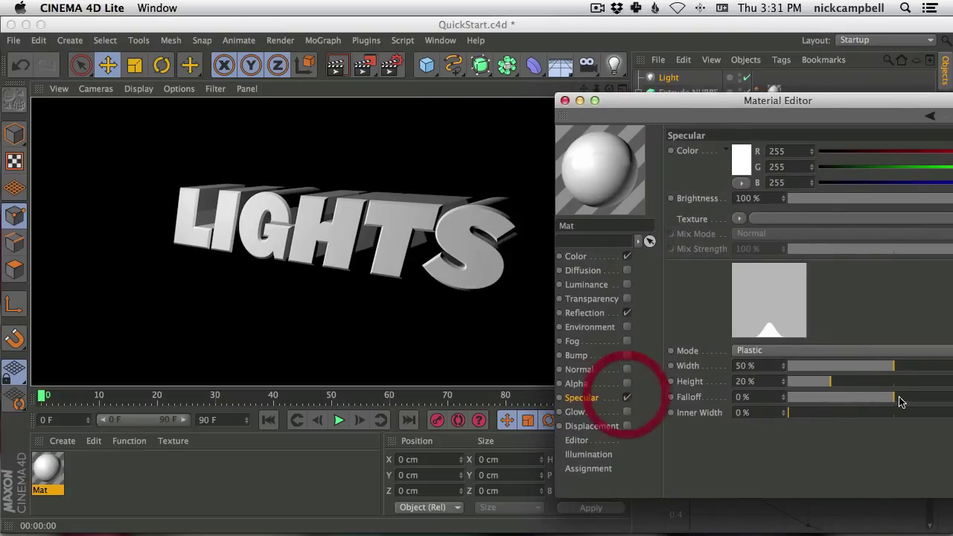
Step: Set the material's specular height to 73% and its color brightness to 16%, test-rendering the view after each change
drag(832, 381, 936, 381)
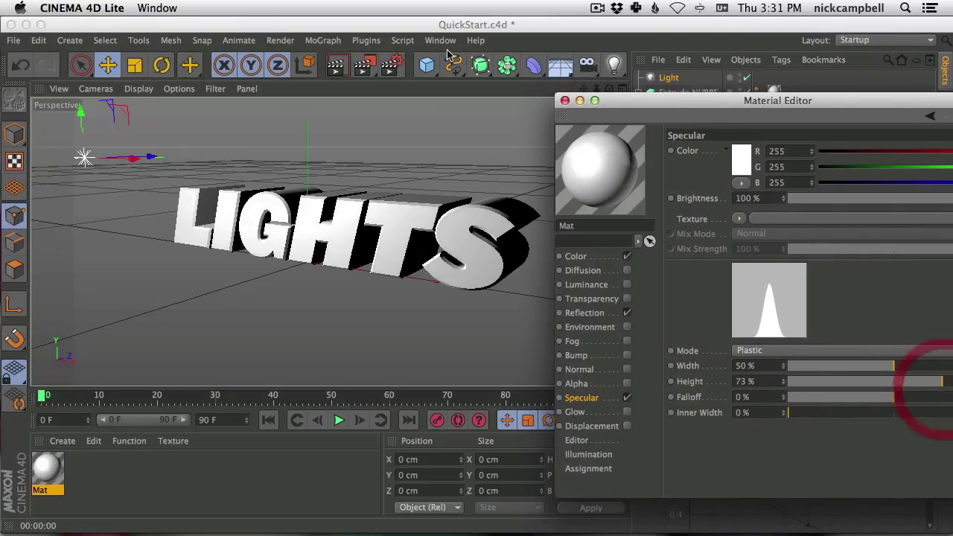
key(super+r)
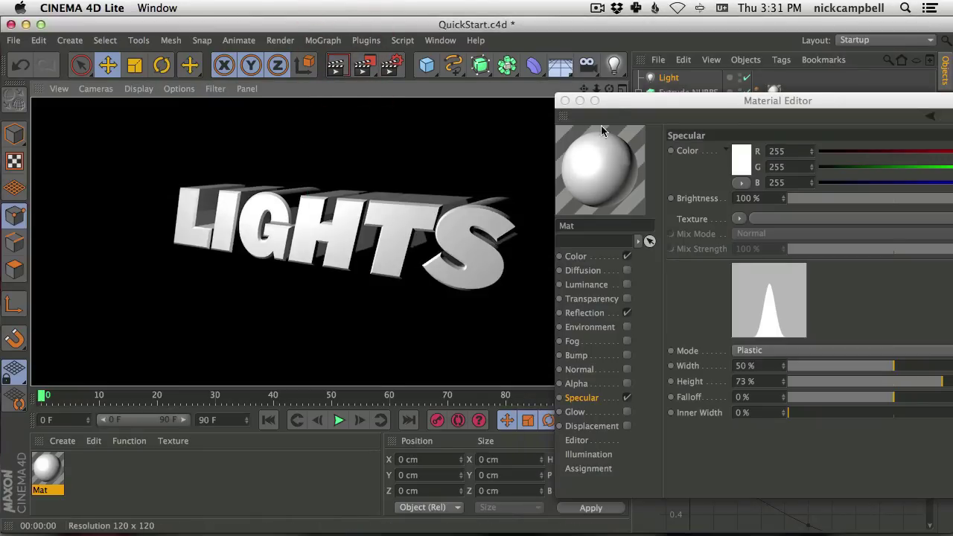
click(591, 256)
click(821, 198)
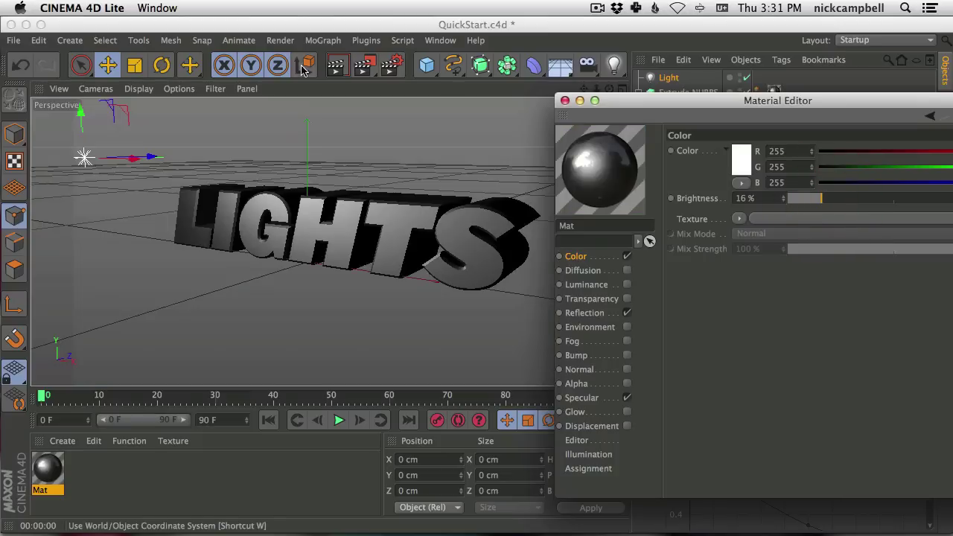
click(336, 65)
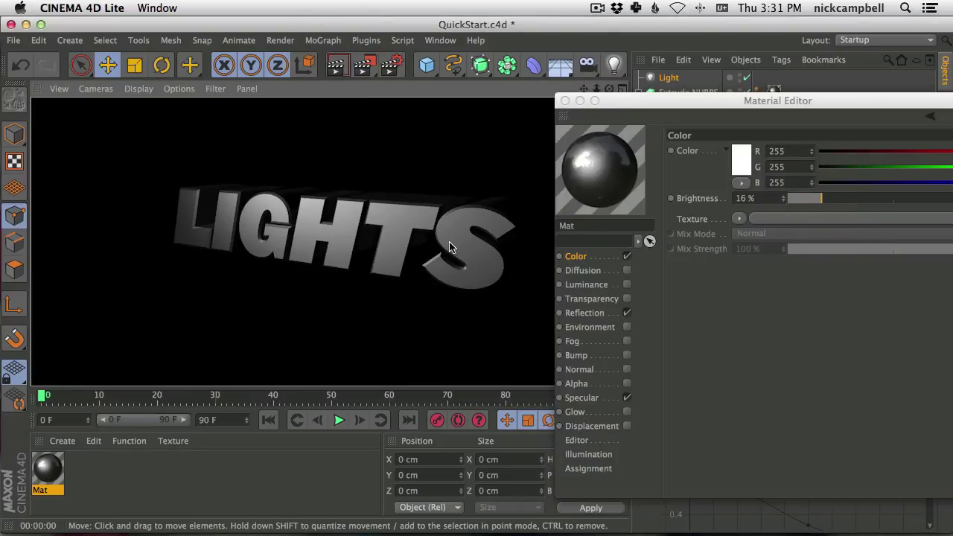
Step: Narrow the material's specular width to 10% and render the LIGHTS text from a different angle
drag(744, 100, 711, 52)
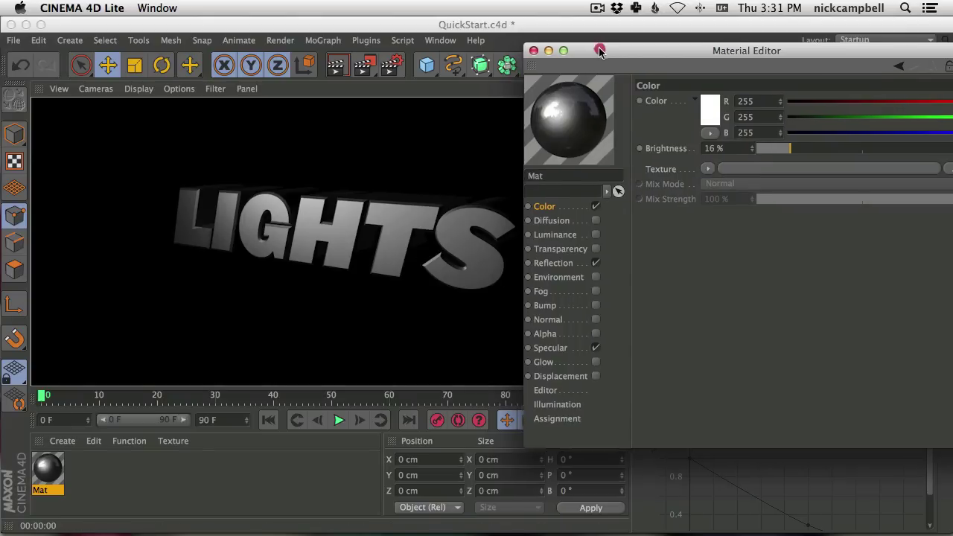
drag(640, 47, 611, 26)
click(543, 322)
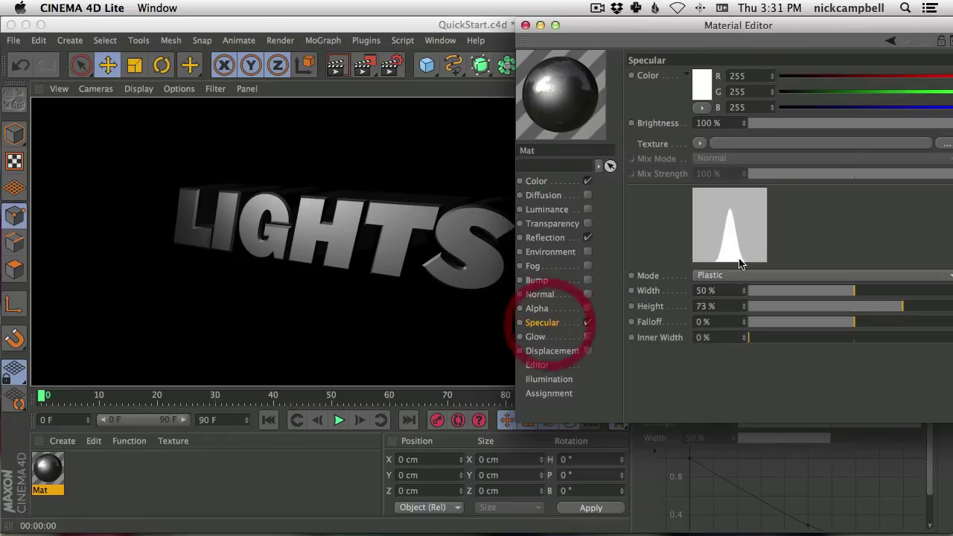
drag(856, 294, 768, 291)
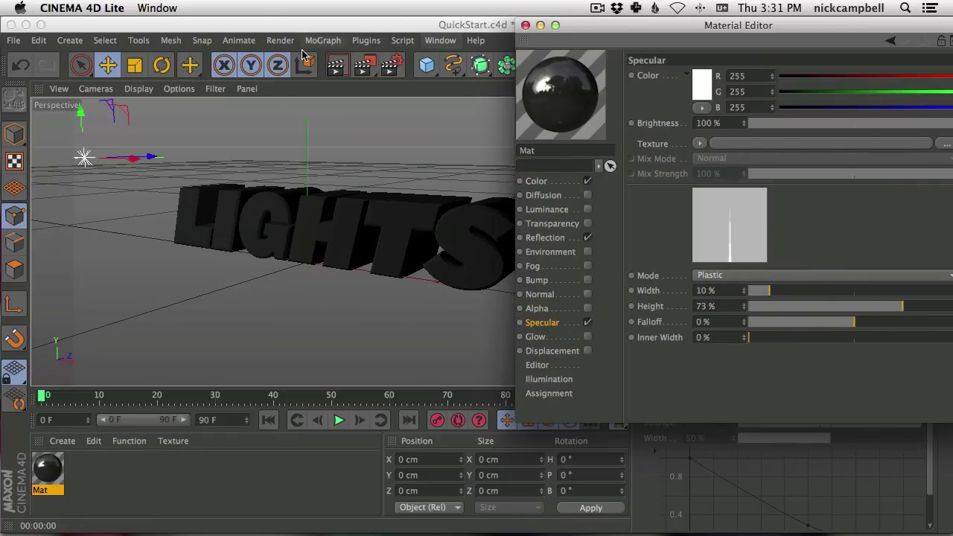
click(336, 65)
alt+drag(356, 131, 302, 166)
click(336, 65)
click(335, 64)
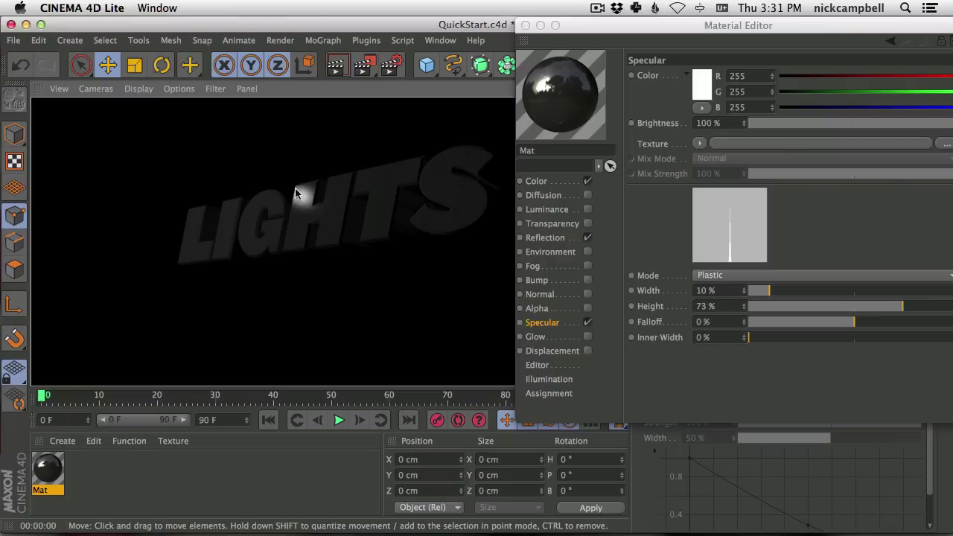
Step: Try a specular width of 34%, set it to 14% with an inner width of 72%, and test-render the LIGHTS text
drag(770, 294, 795, 298)
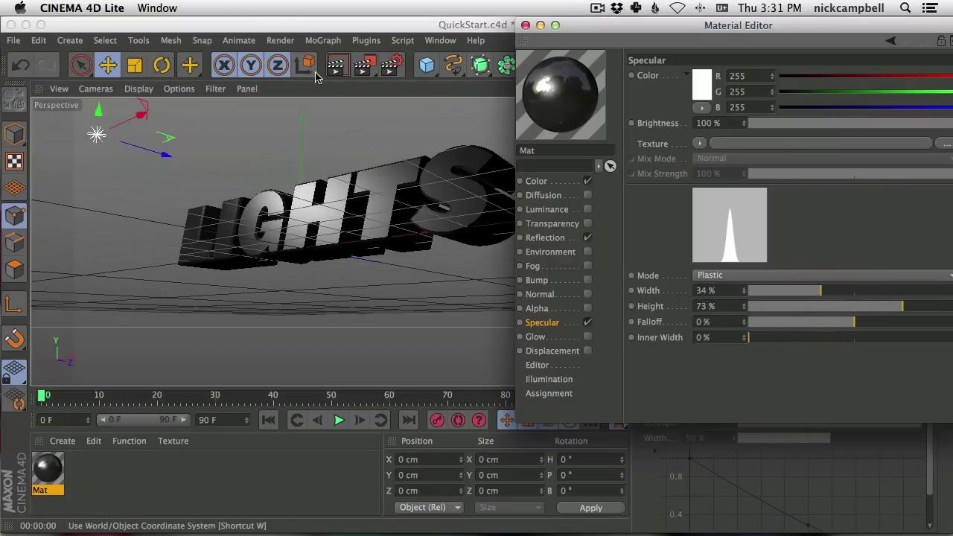
click(336, 65)
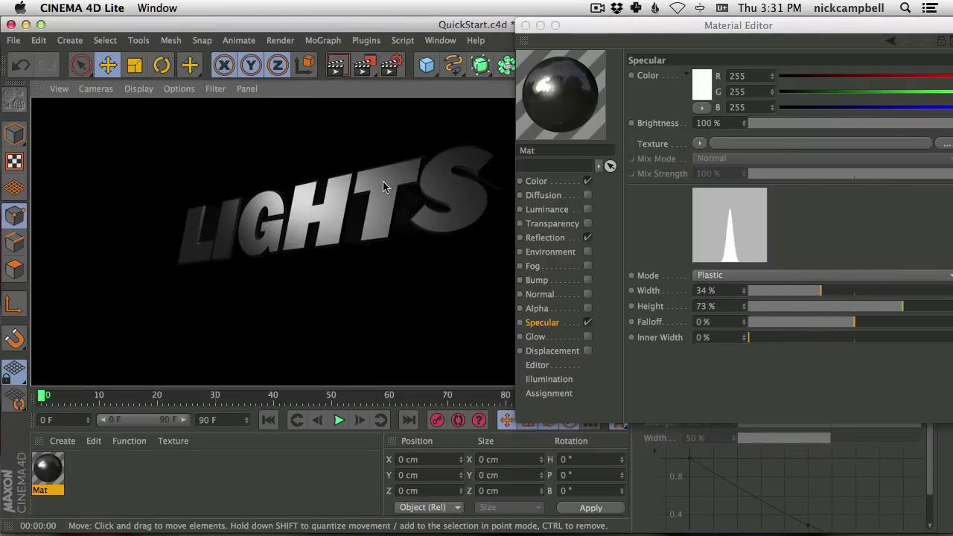
drag(782, 298, 779, 291)
drag(766, 338, 900, 351)
click(337, 66)
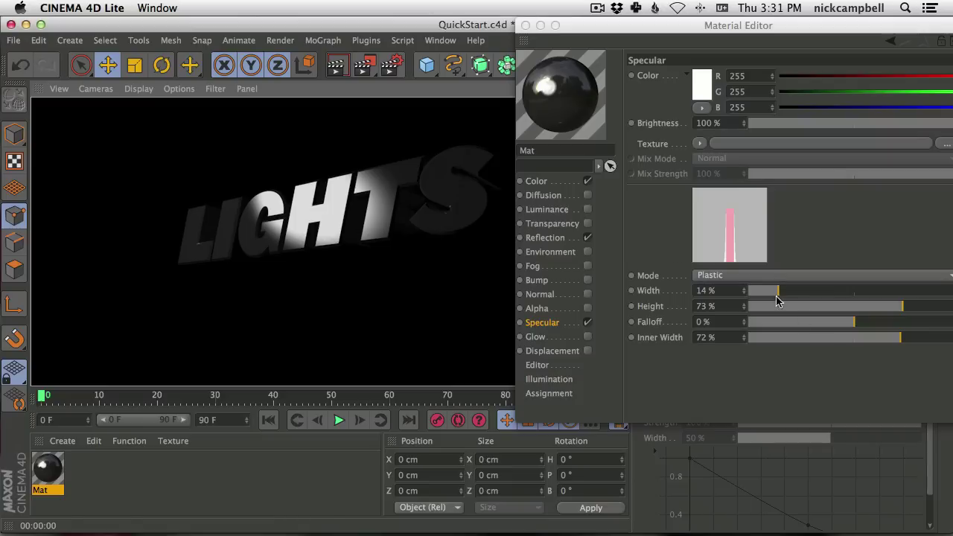
Step: Move the light to the side of the letter L and view the text's specular highlight from a low angle
click(337, 202)
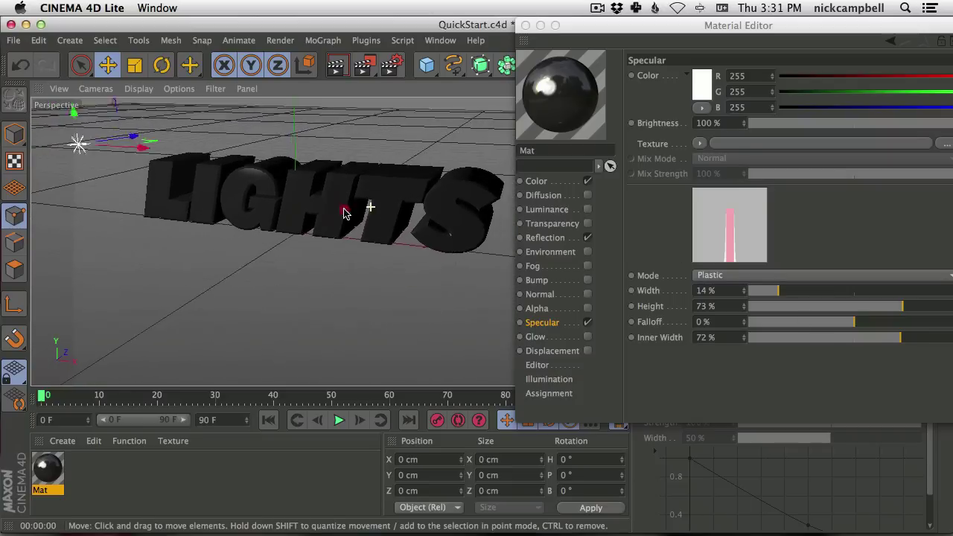
alt+drag(343, 214, 350, 247)
drag(144, 217, 93, 236)
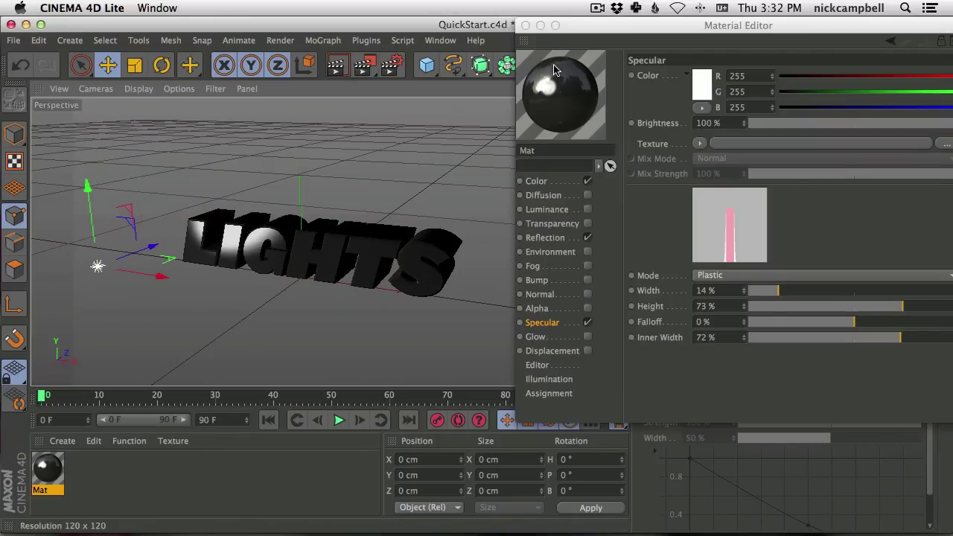
alt+drag(278, 255, 265, 192)
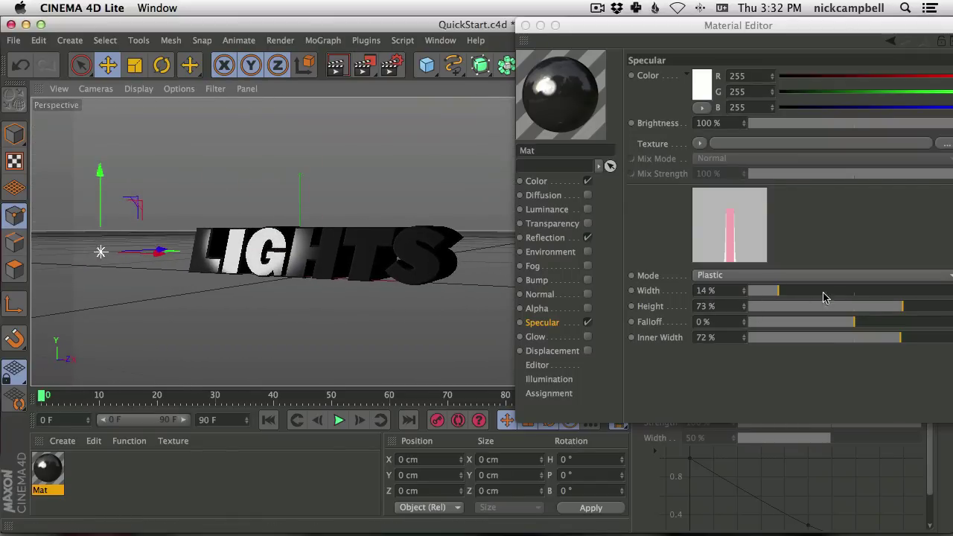
Step: Set the material's specular height to 64% and width to 11%, and test-render the LIGHTS text
drag(897, 311, 874, 310)
drag(778, 290, 763, 292)
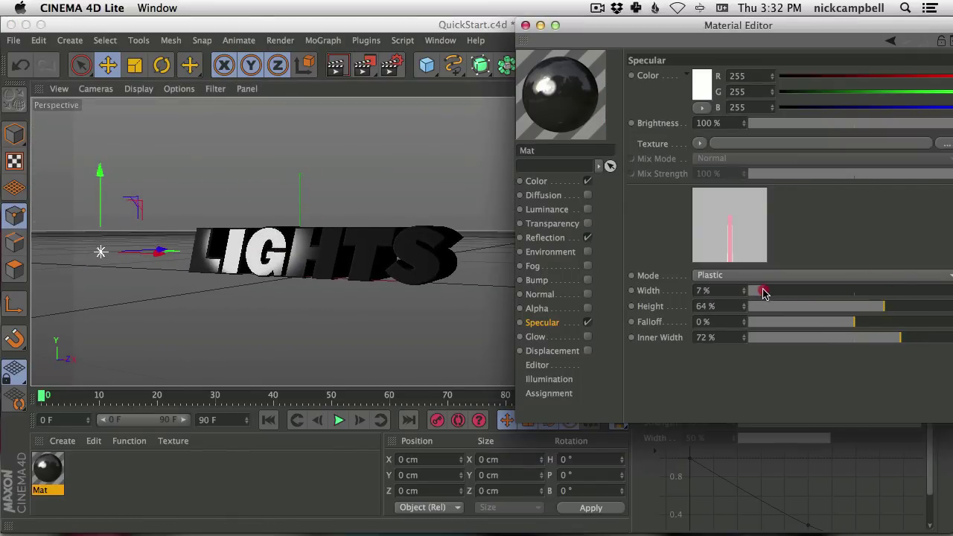
click(335, 65)
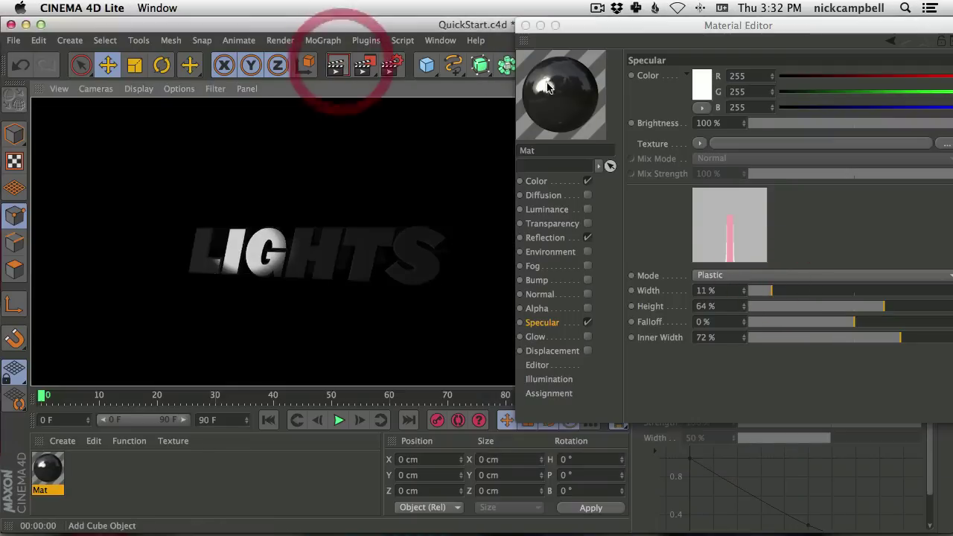
Step: Set the material's color brightness to 100% and close the material settings window
click(537, 181)
drag(851, 123, 940, 126)
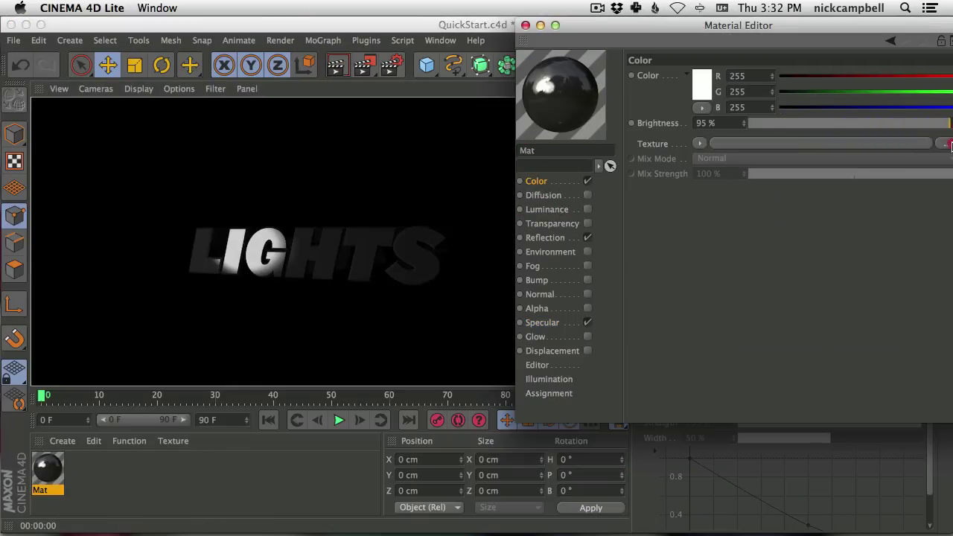
drag(594, 25, 542, 24)
drag(865, 122, 944, 122)
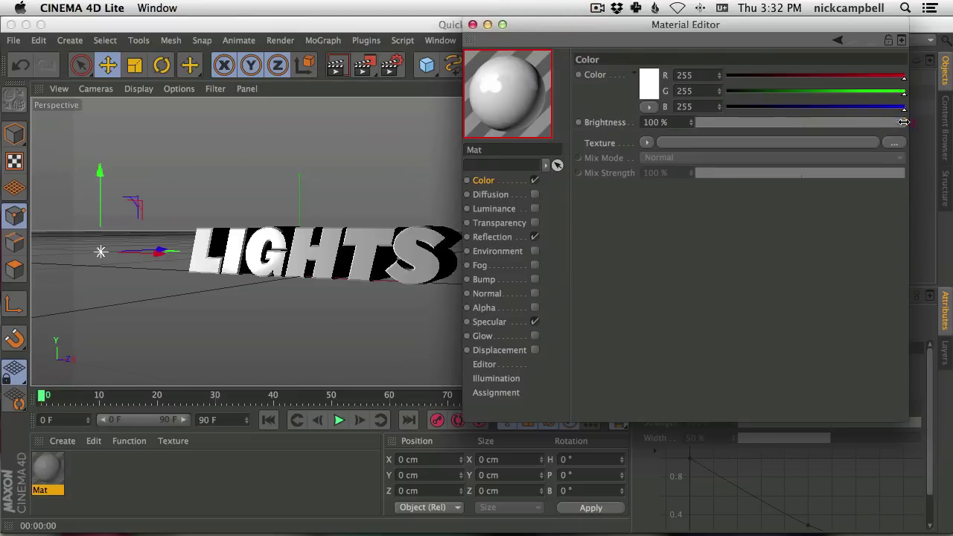
click(474, 24)
Step: Raise the light vertically above the level of the LIGHTS text
alt+drag(336, 228, 340, 283)
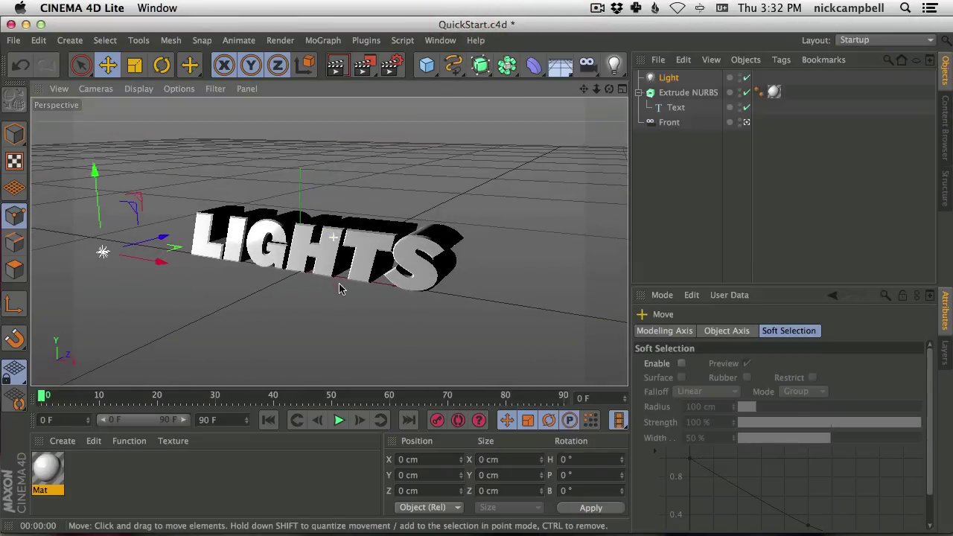
click(667, 77)
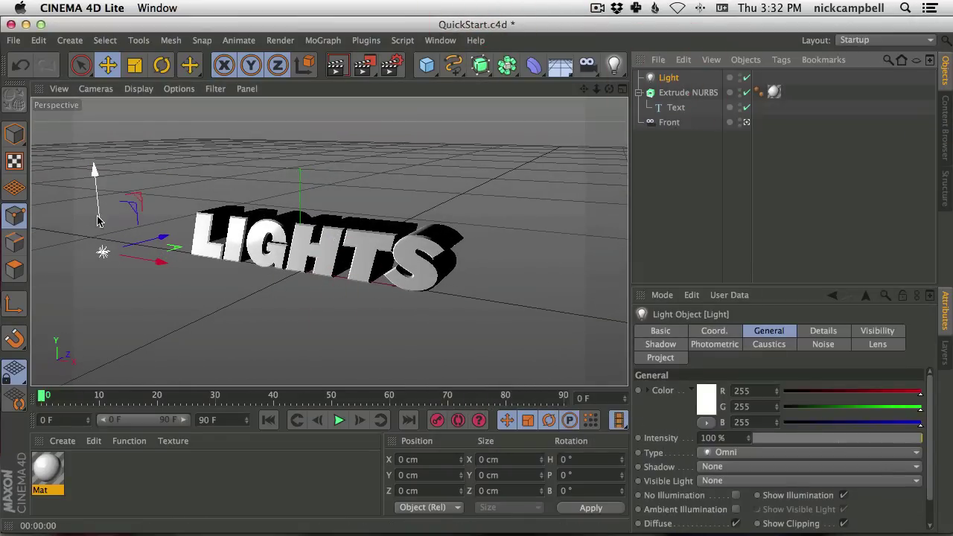
mouse_move(97, 221)
mouse_down()
mouse_move(97, 130)
mouse_move(100, 147)
mouse_up()
Step: Add a disc primitive, scale it up into a floor beneath the LIGHTS text, and test-render the view
click(563, 66)
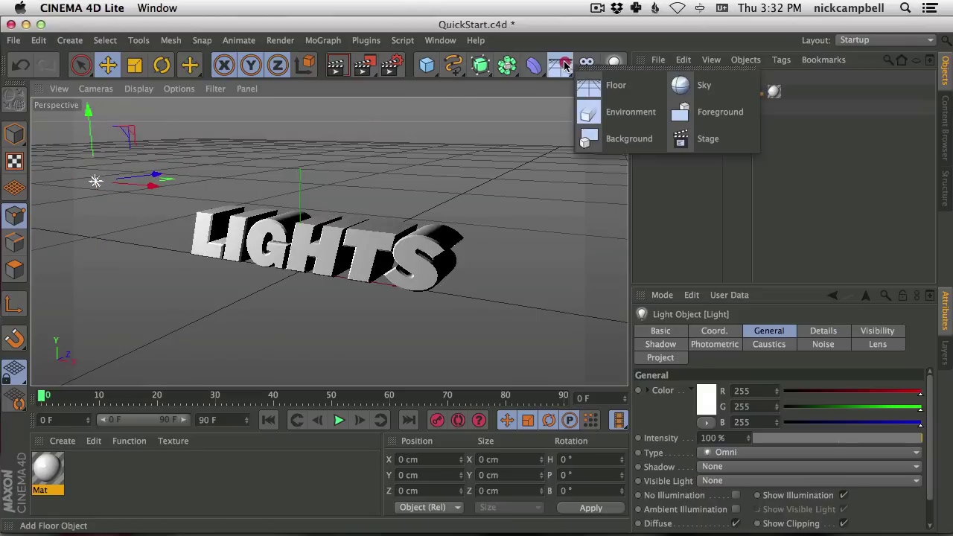
click(425, 67)
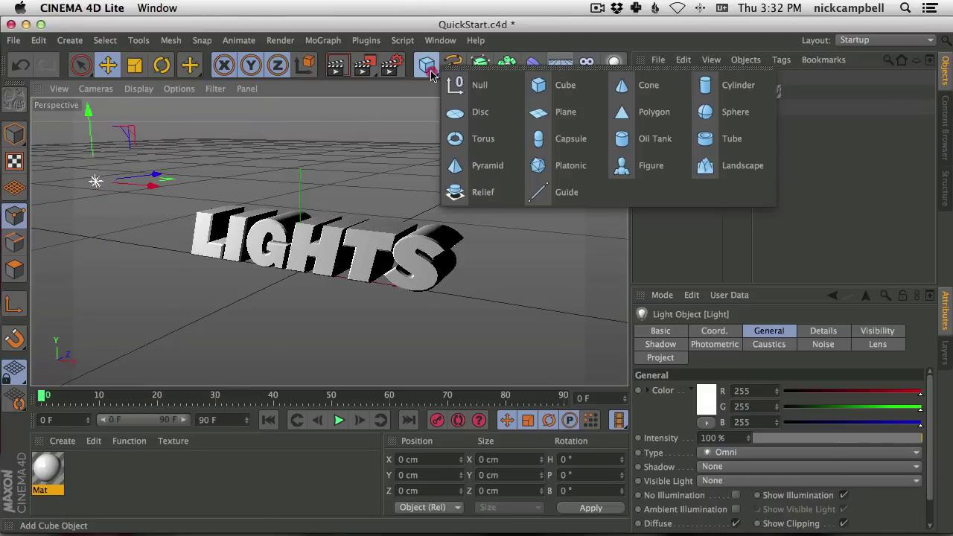
click(487, 111)
key(t)
drag(170, 239, 523, 240)
alt+middle_drag(375, 238, 393, 245)
click(336, 66)
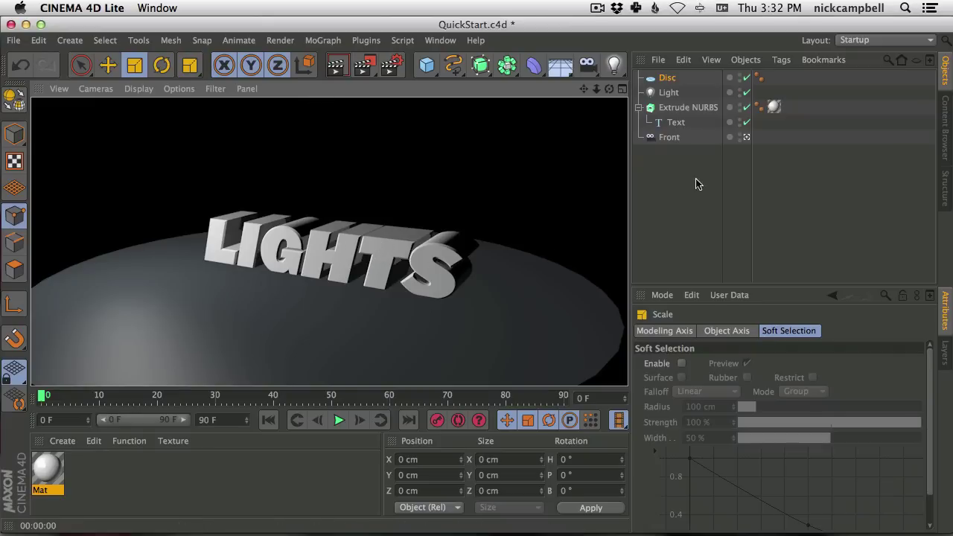
Step: Show the light's General settings and look through its light types, keeping Omni
click(670, 93)
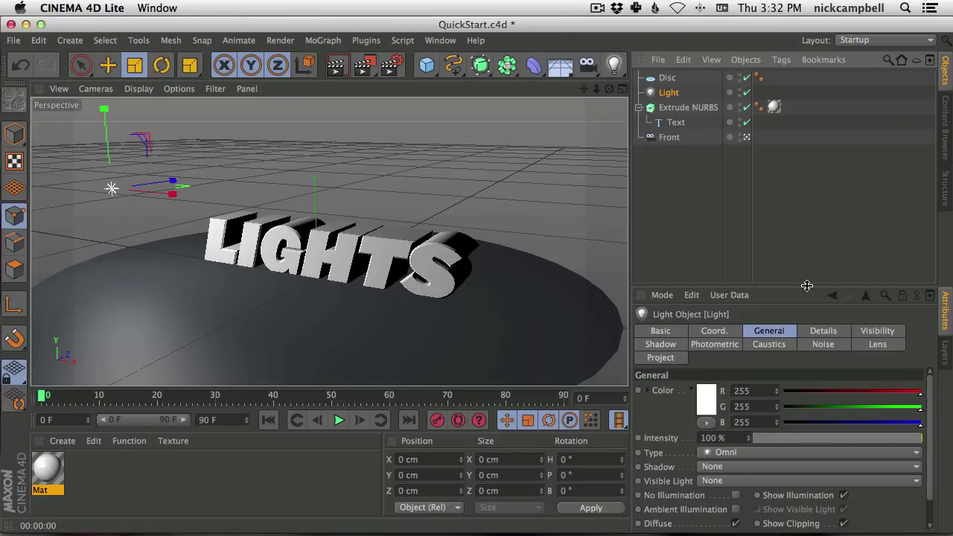
drag(806, 285, 809, 184)
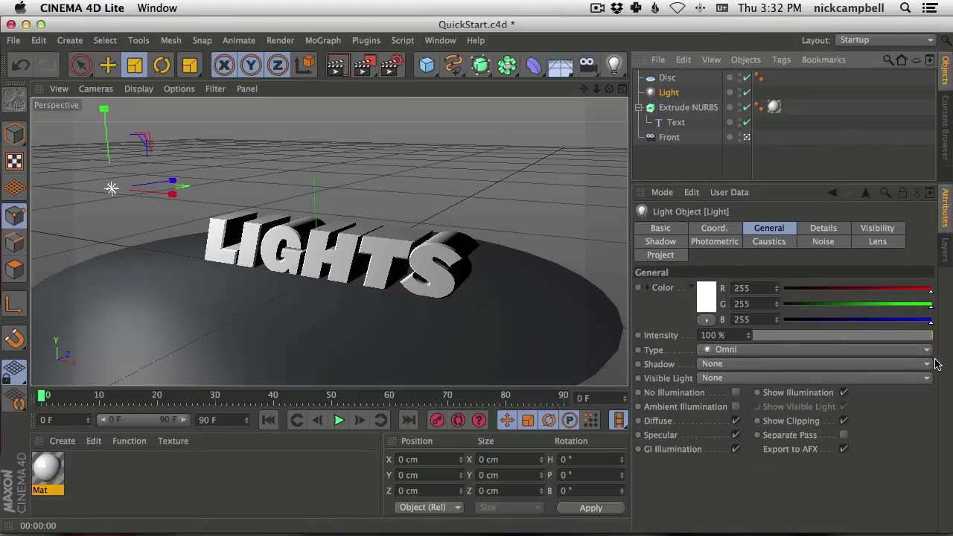
click(718, 352)
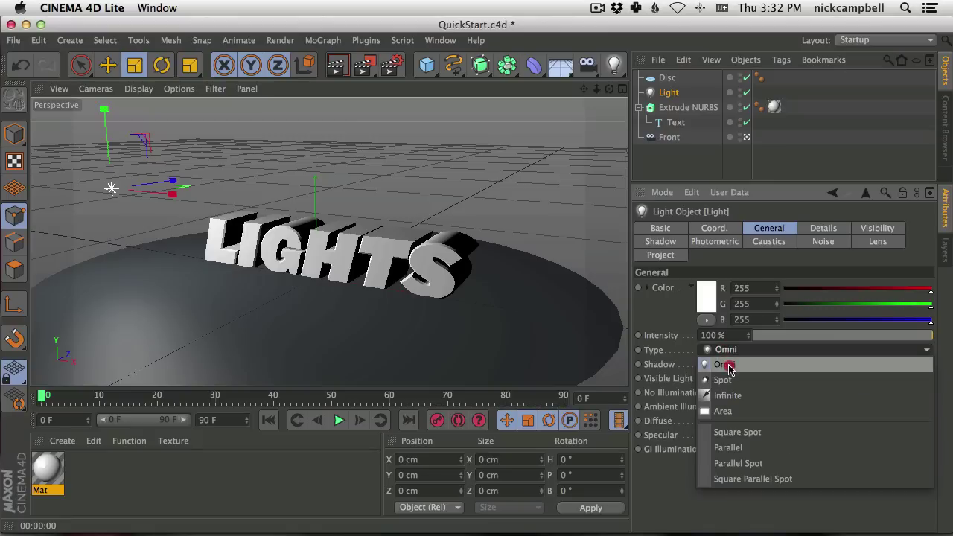
click(729, 366)
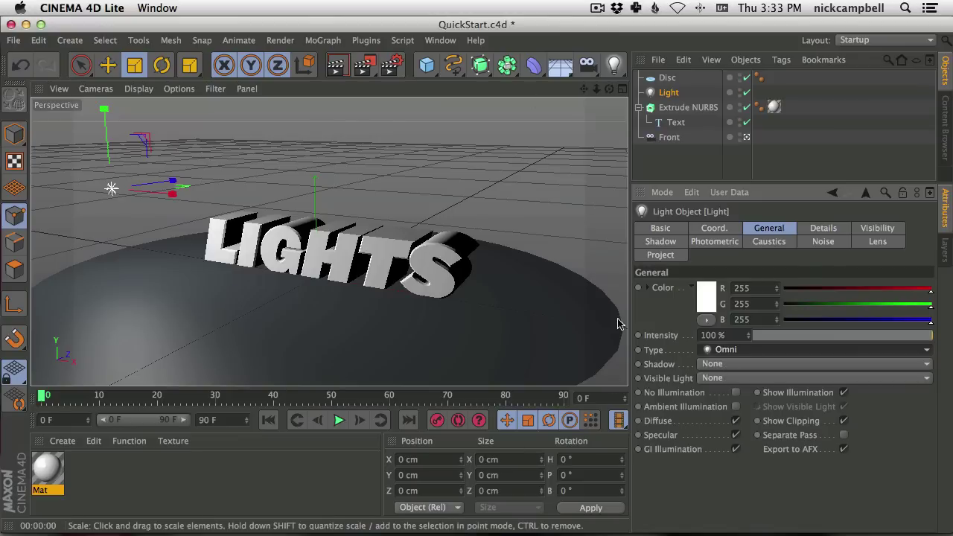
Step: Set the light's shadow to Shadow Maps (Soft) and test-render the text on the disc
click(733, 369)
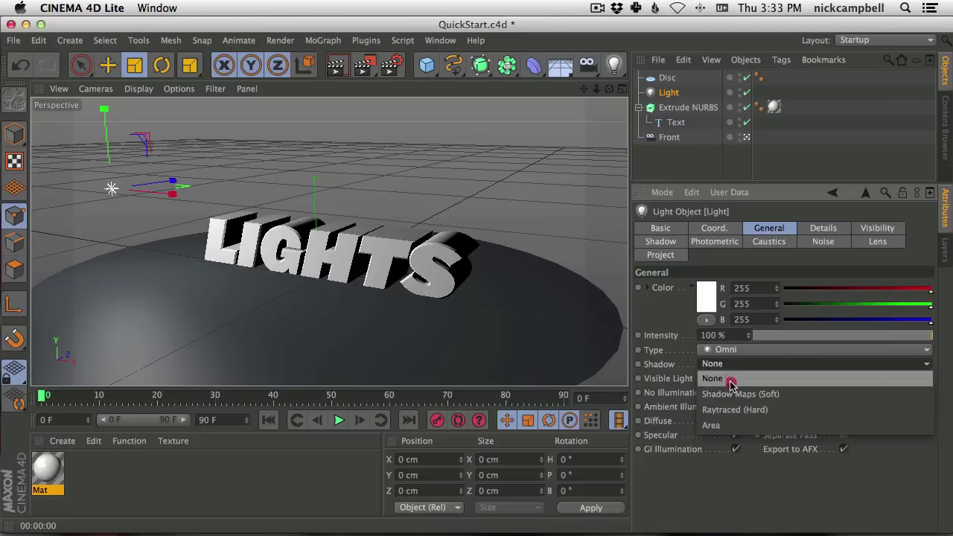
click(733, 391)
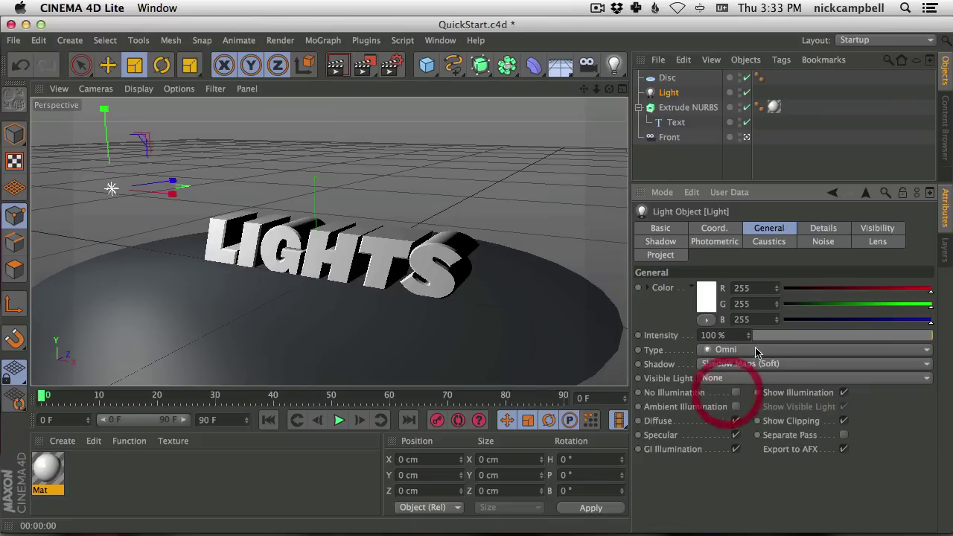
click(336, 65)
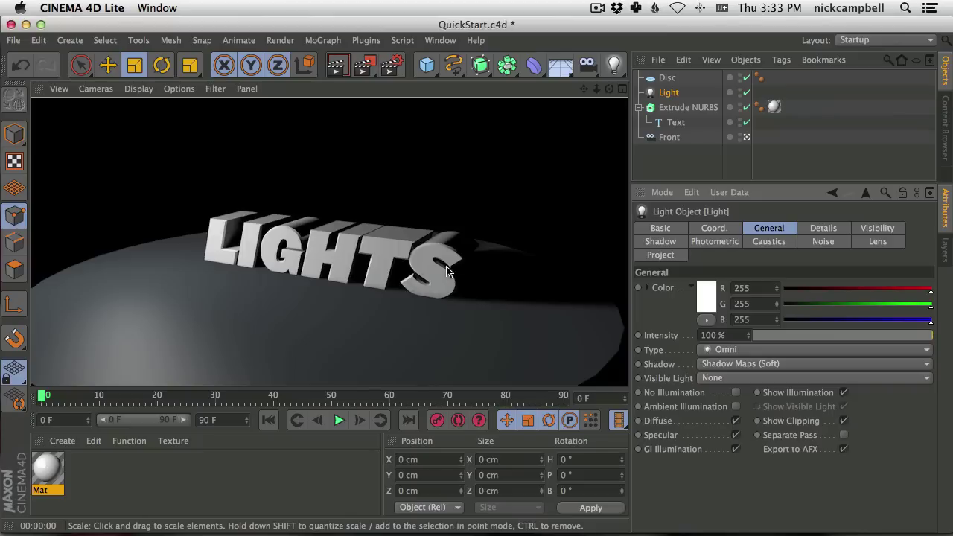
click(382, 327)
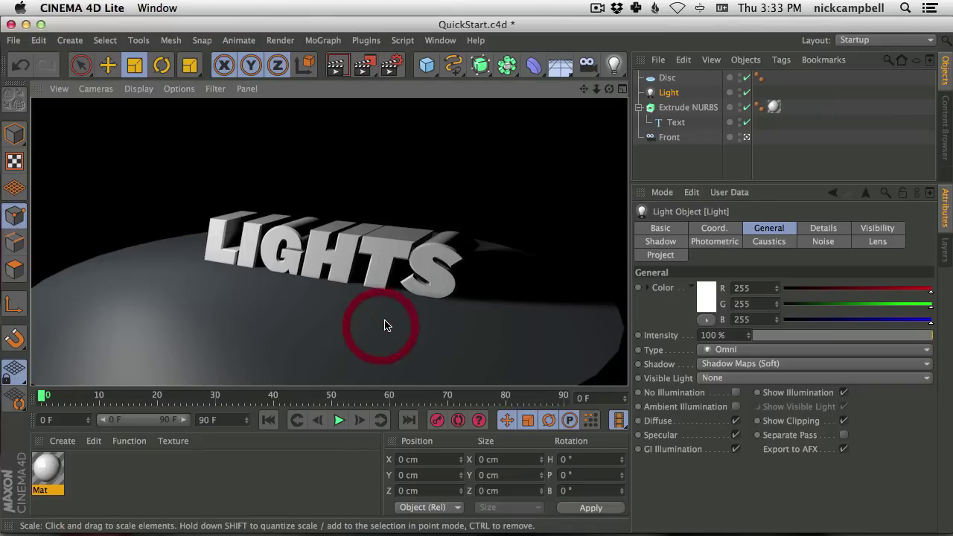
click(581, 346)
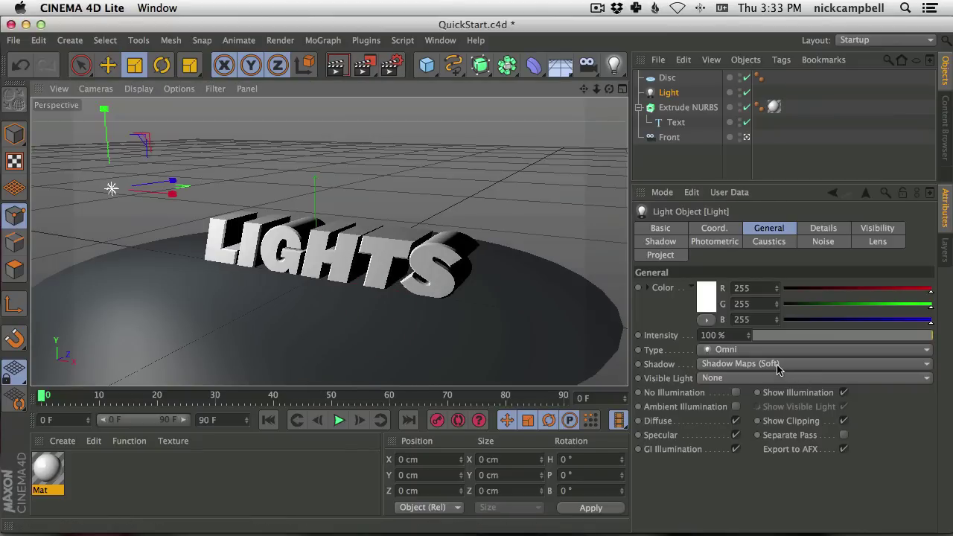
Step: Try Area shadows on the light and test-render the text on the disc
click(777, 366)
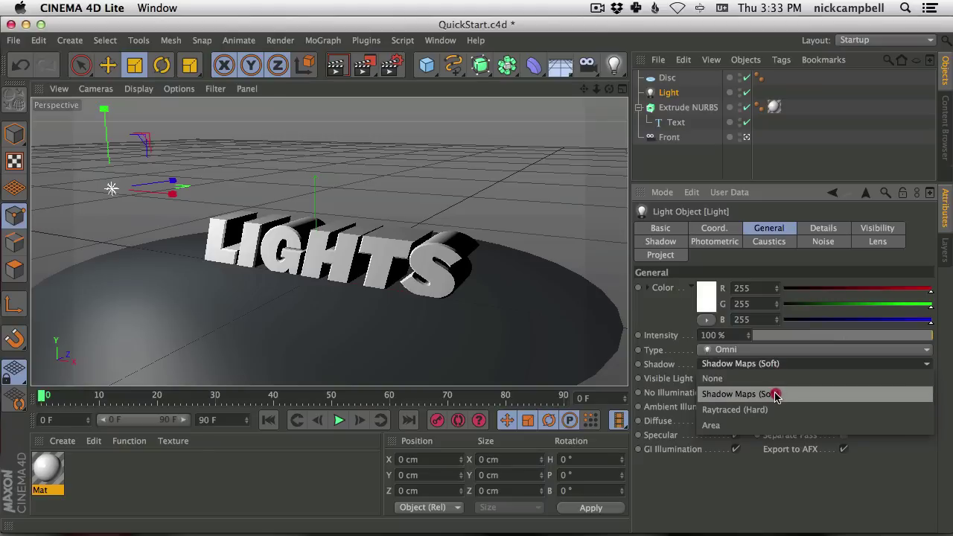
click(774, 396)
click(774, 363)
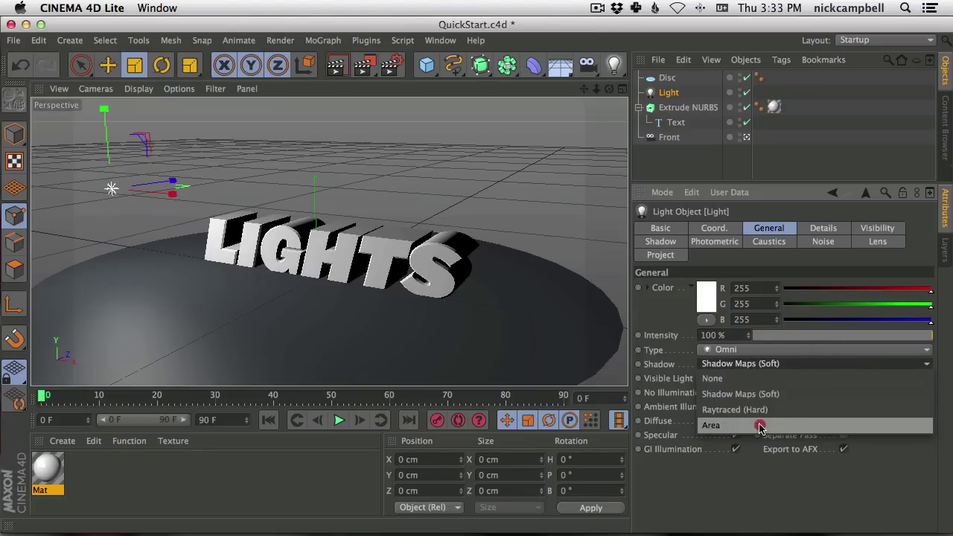
click(736, 425)
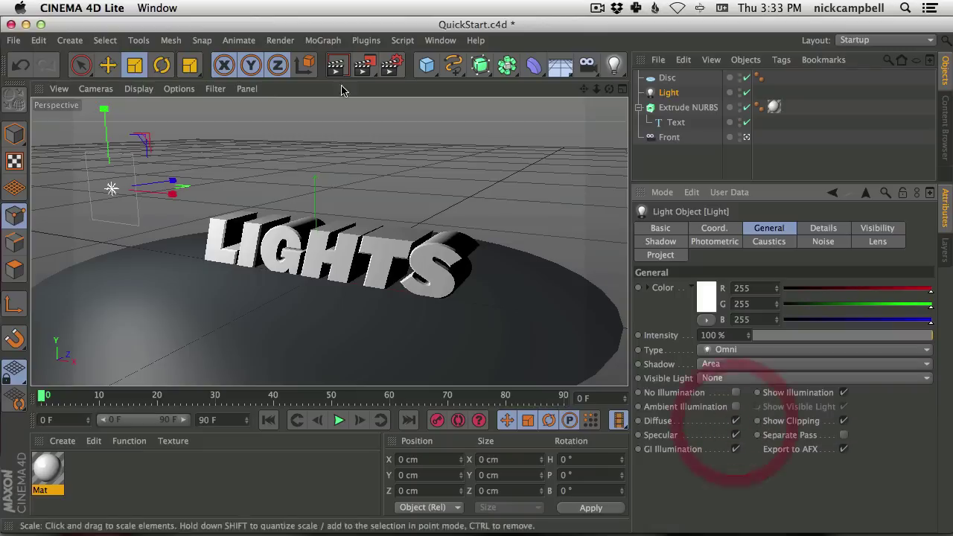
click(337, 66)
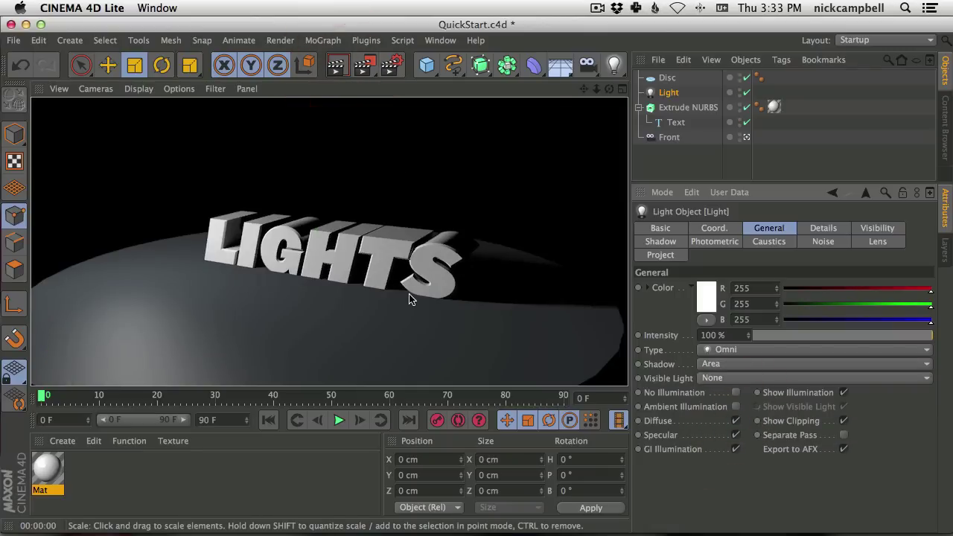
click(450, 362)
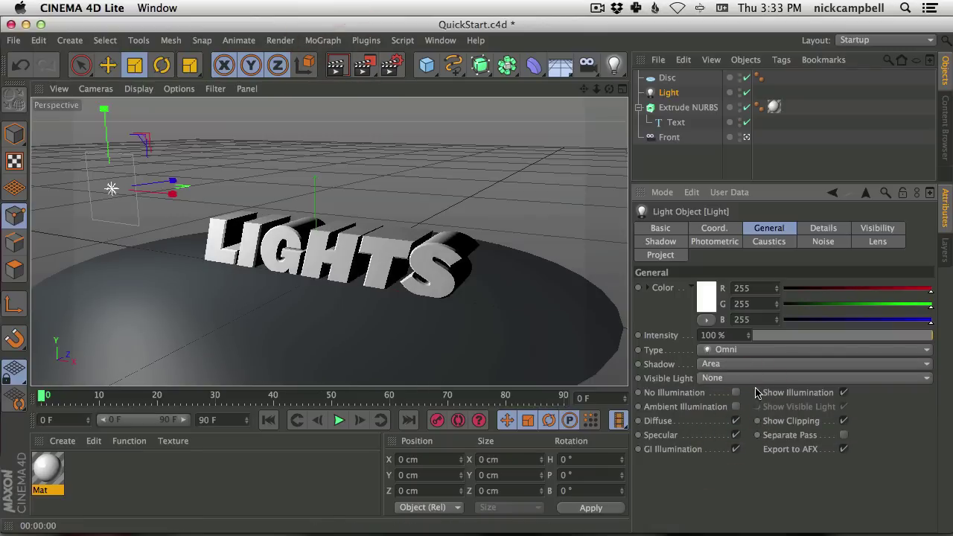
Step: Review the light's shadow types and switch its shadow back to Shadow Maps (Soft)
click(739, 368)
click(731, 421)
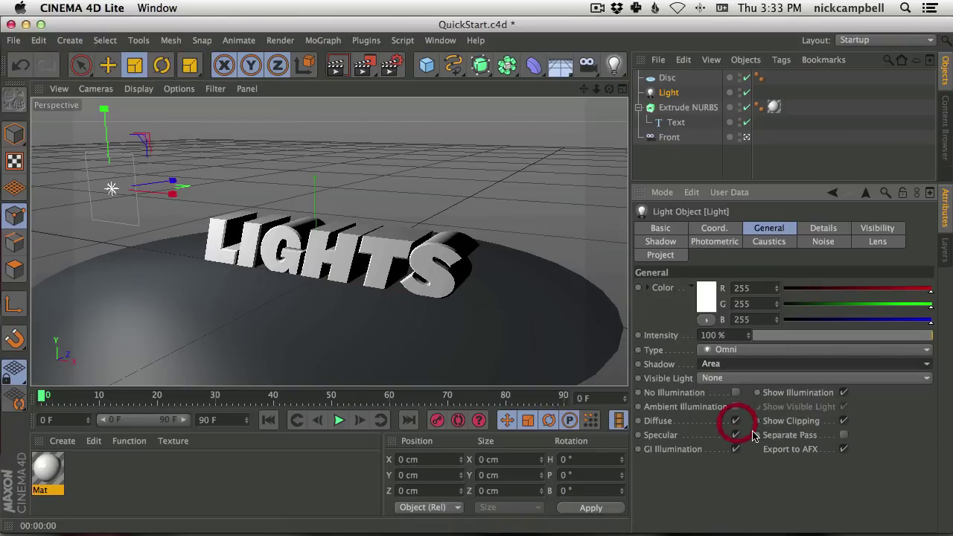
click(730, 365)
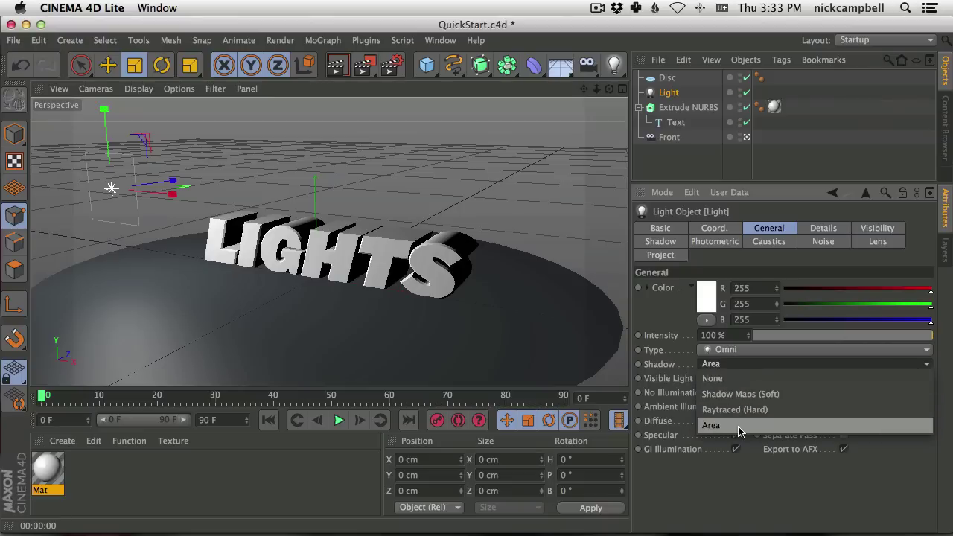
click(748, 394)
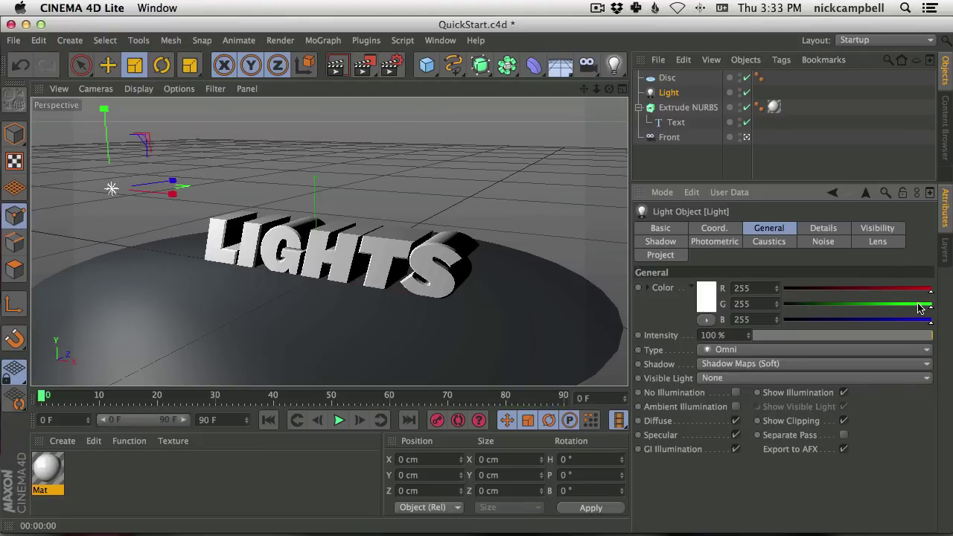
Step: Tint the light warm with RGB 255, 217, 173, raise its intensity to 140%, and test-render the scene
mouse_move(919, 303)
mouse_down()
mouse_move(887, 322)
mouse_move(907, 305)
mouse_up()
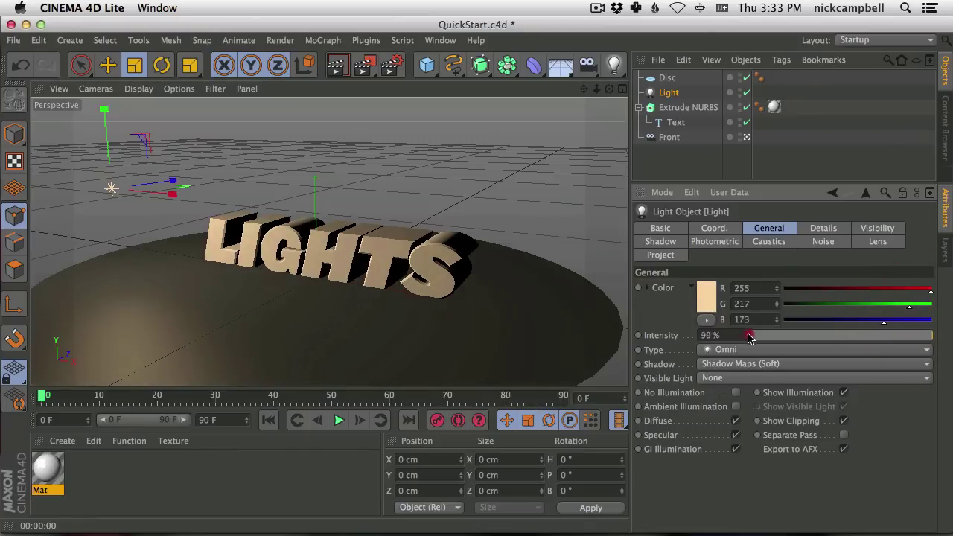
drag(748, 337, 762, 307)
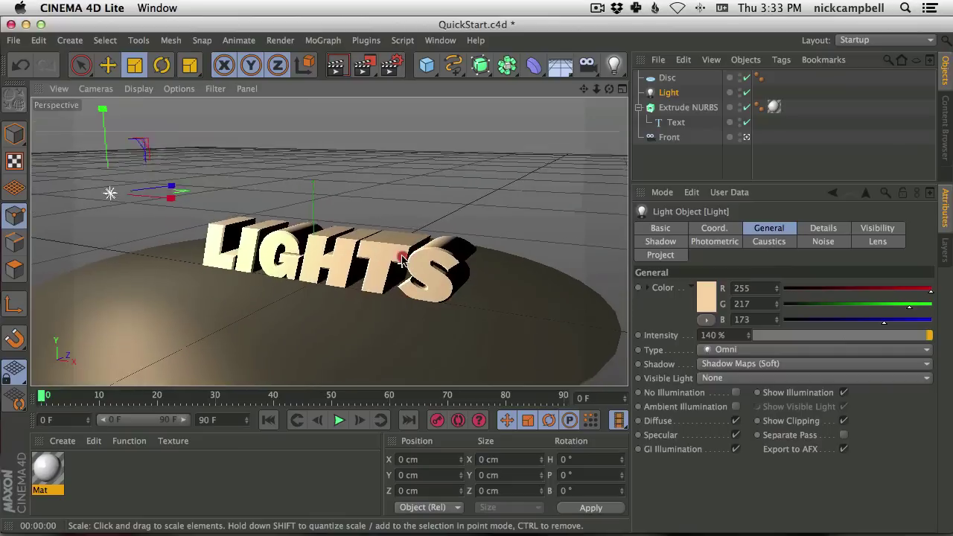
click(334, 65)
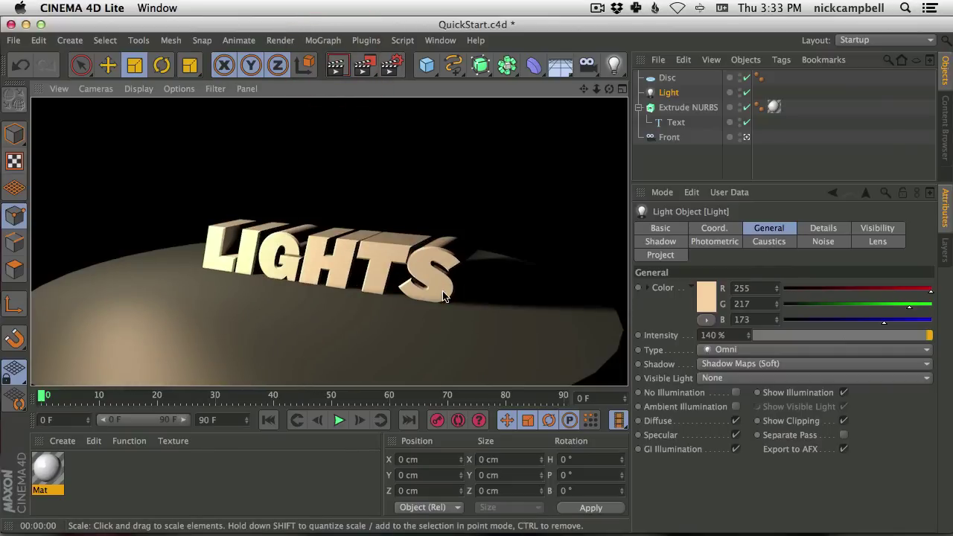
Step: Enlarge the disc's outer radius to about 1360 cm so the floor extends further around the text
click(425, 335)
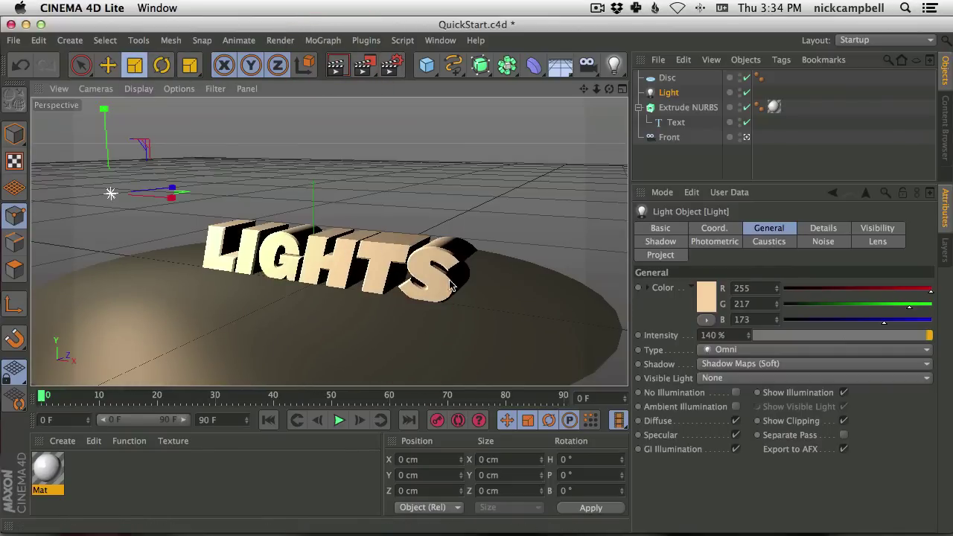
click(665, 78)
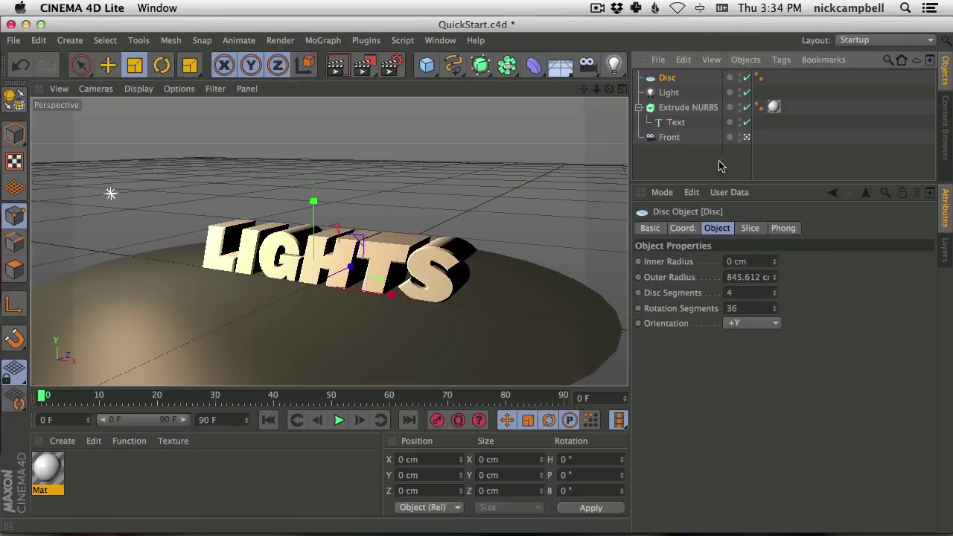
drag(276, 332, 239, 326)
drag(774, 282, 863, 83)
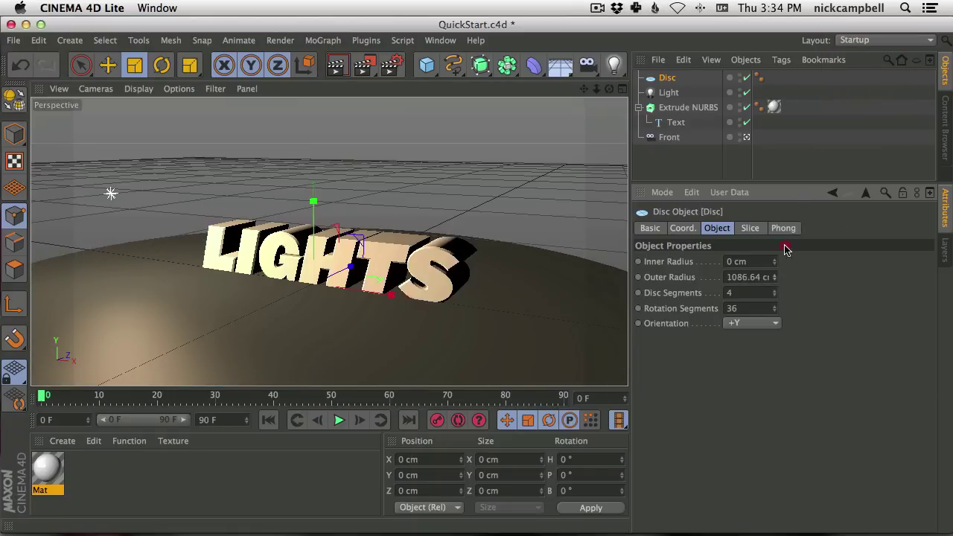
drag(774, 277, 830, 76)
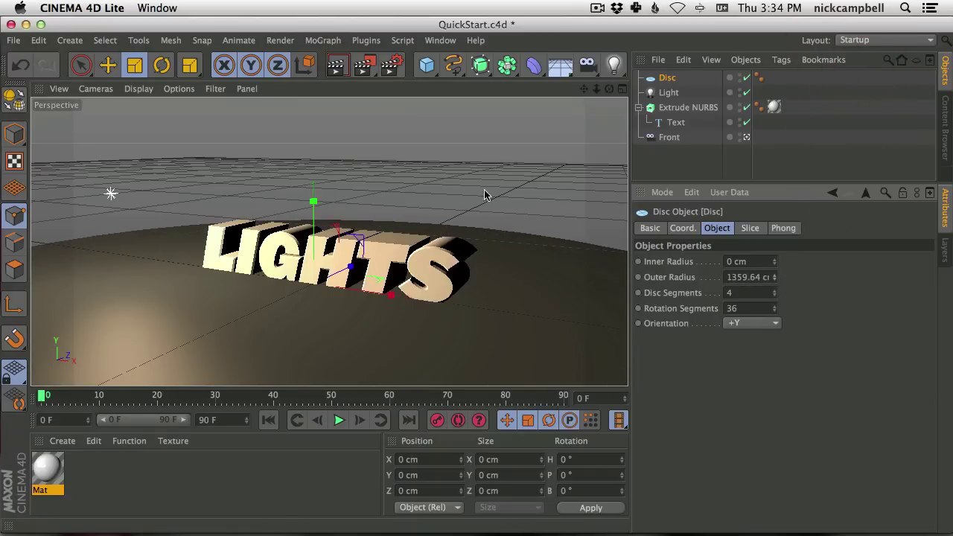
Step: Raise the light higher above the disc, shift it along its X axis, and test-render the text's shadow
mouse_move(107, 194)
alt+mouse_down()
mouse_move(99, 138)
mouse_move(97, 206)
mouse_move(111, 200)
alt+mouse_up()
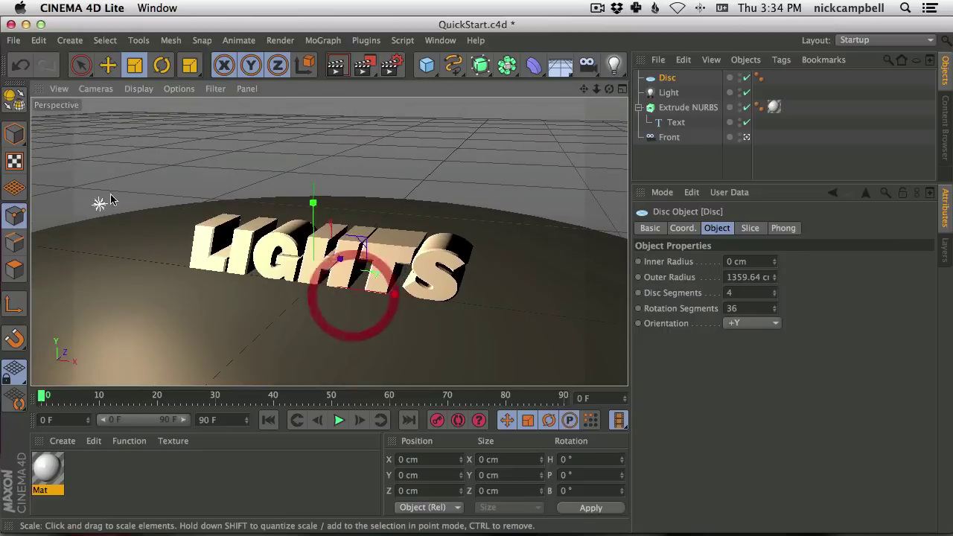
click(99, 202)
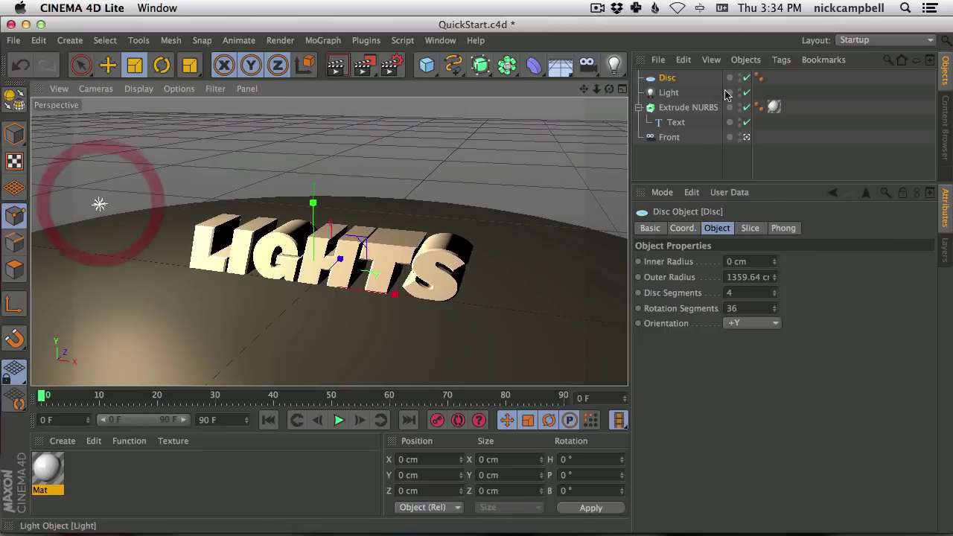
click(668, 92)
click(108, 64)
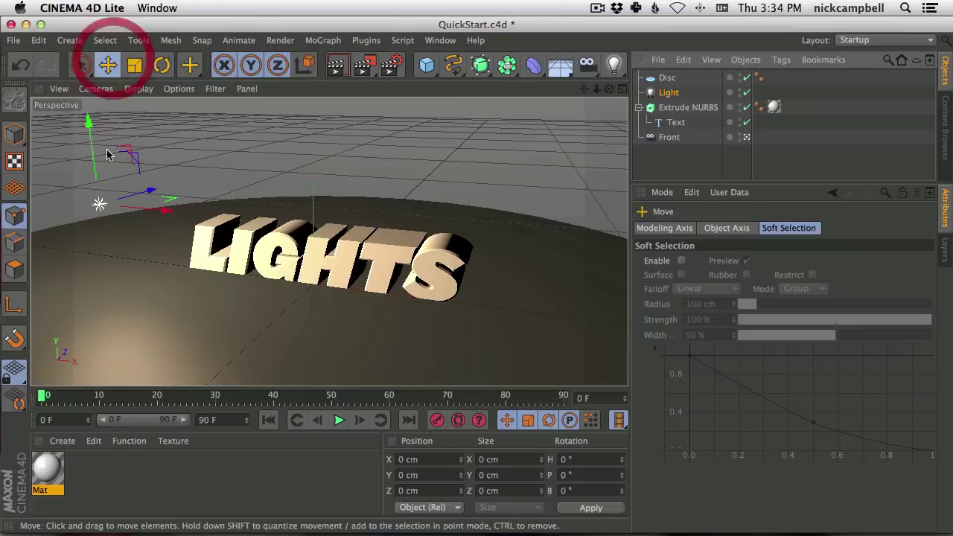
drag(93, 159, 88, 102)
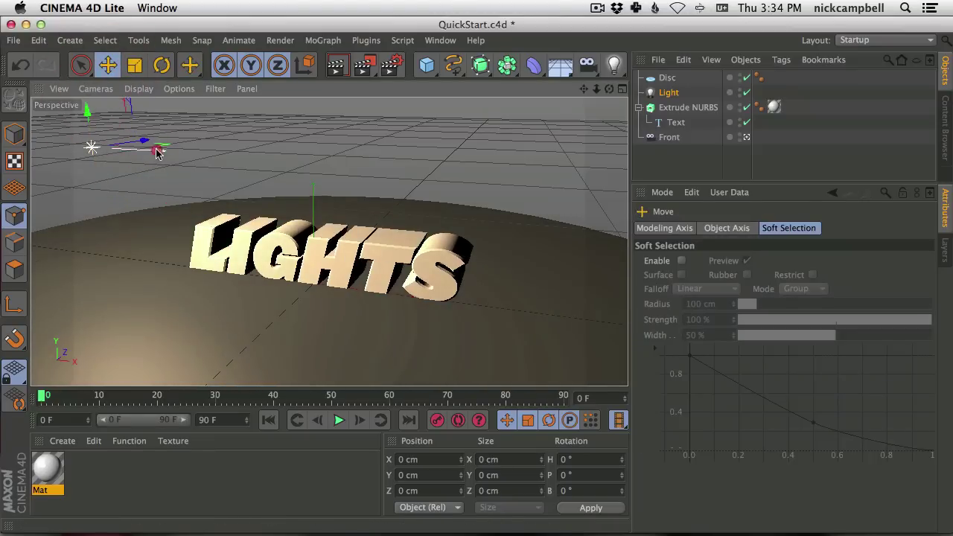
drag(166, 149, 149, 171)
mouse_move(321, 281)
alt+mouse_down()
mouse_move(344, 272)
mouse_move(336, 275)
alt+mouse_up()
click(337, 65)
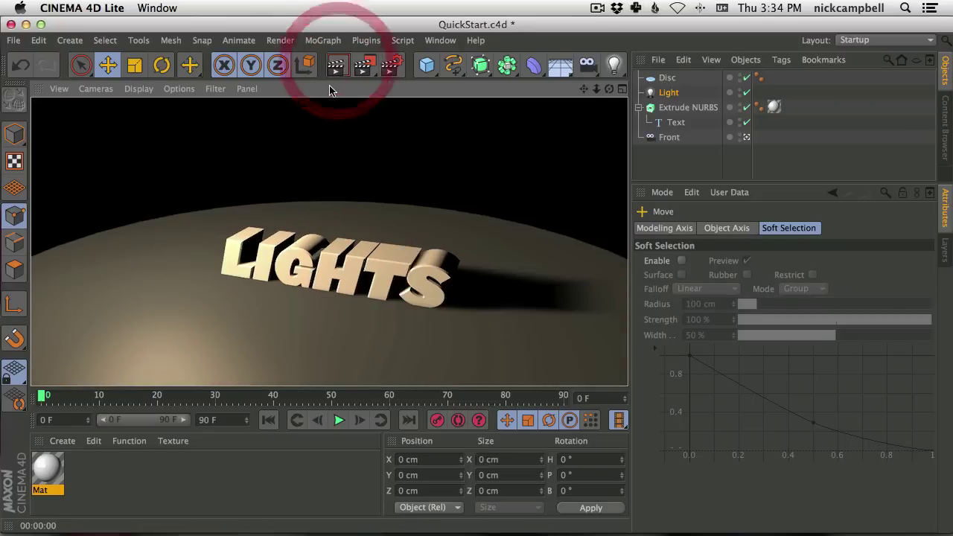
click(335, 274)
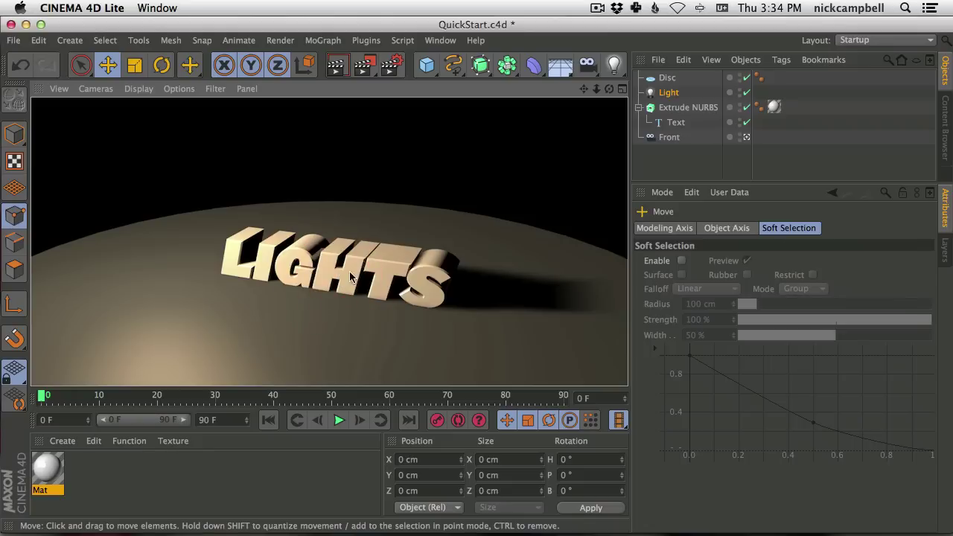
Step: Add a second light with Ambient Illumination enabled and test-render the scene with the original light disabled
click(667, 92)
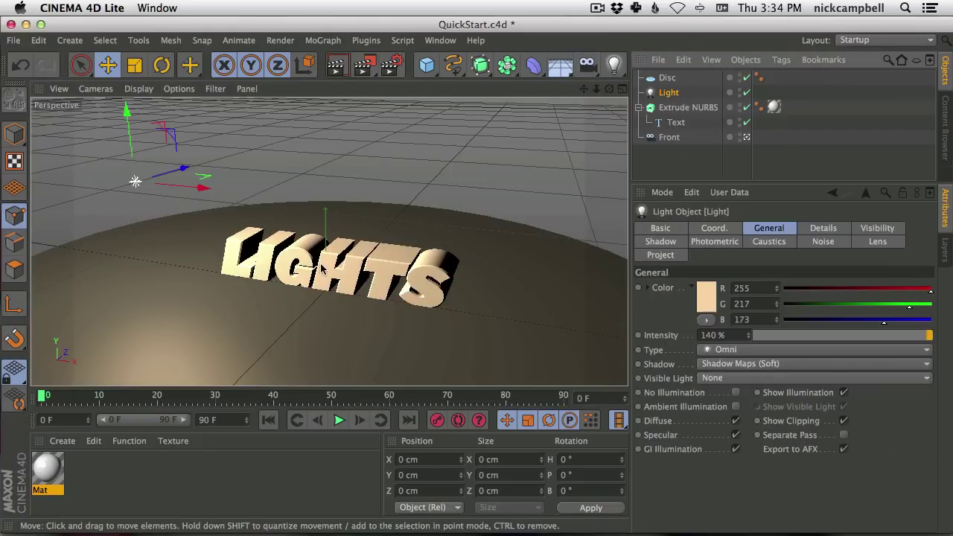
alt+drag(321, 269, 320, 275)
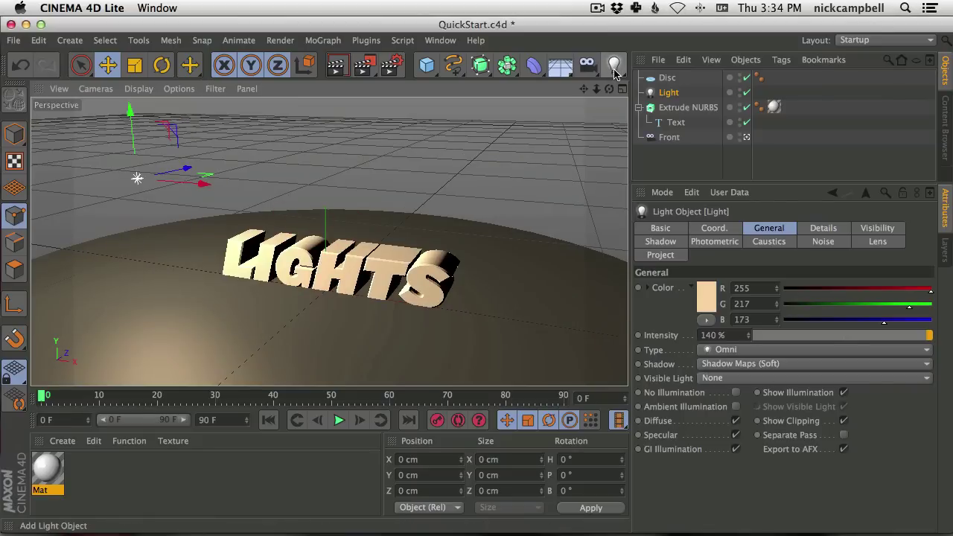
click(614, 69)
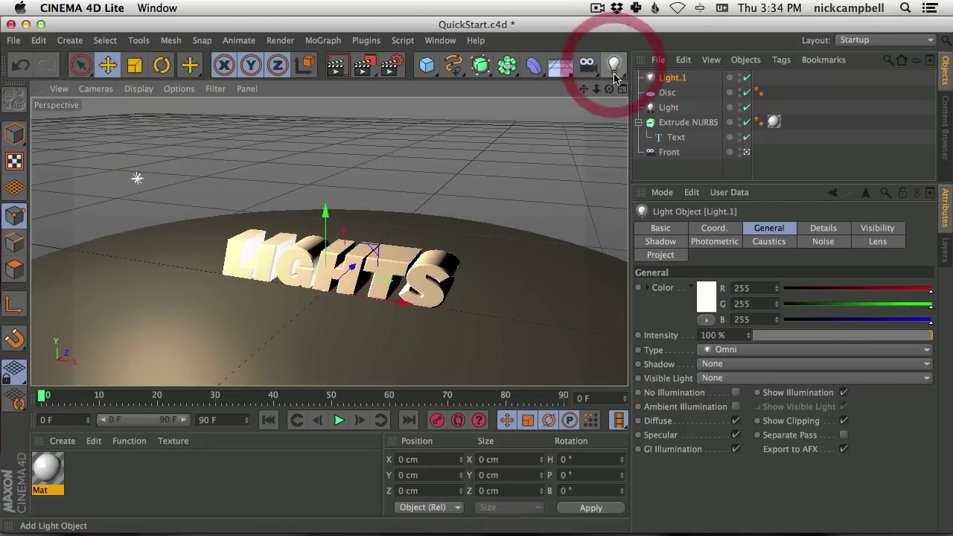
click(675, 78)
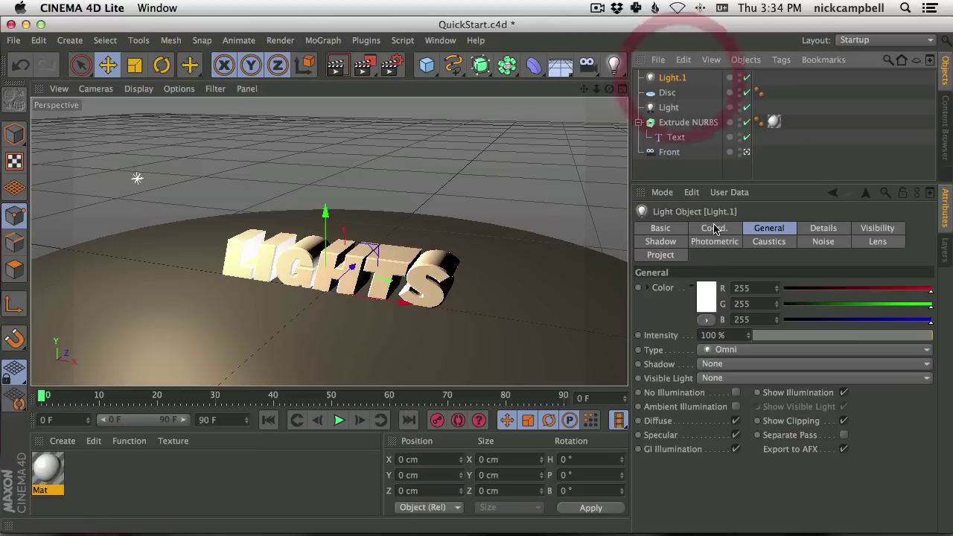
click(736, 408)
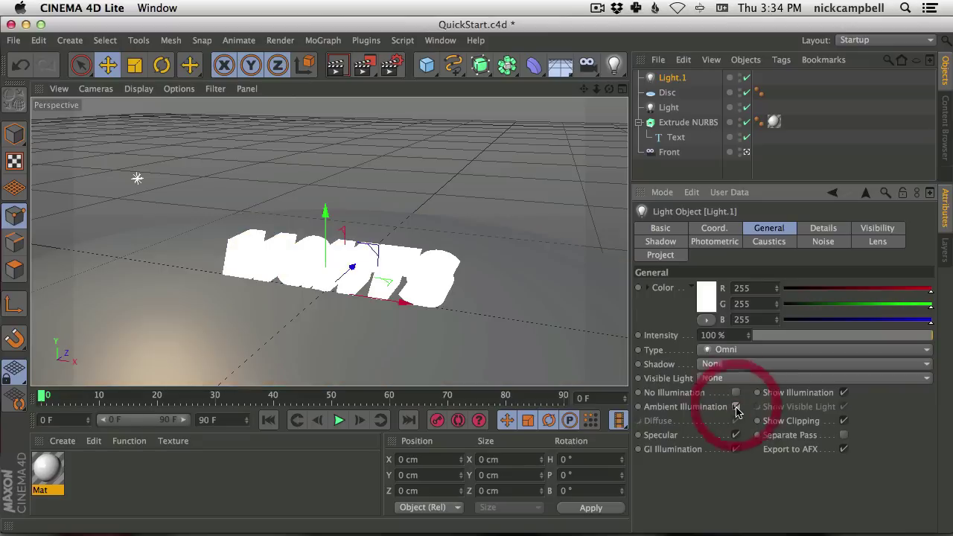
click(747, 108)
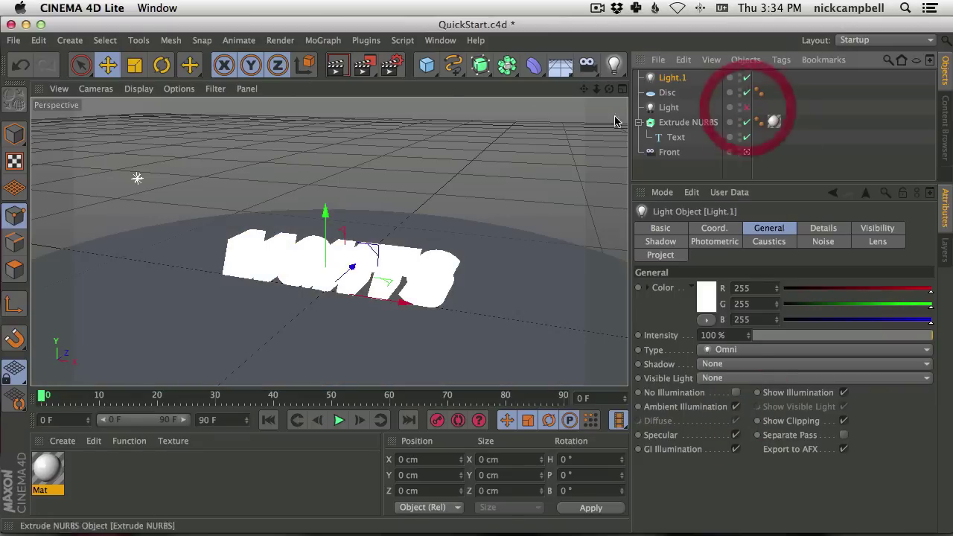
click(335, 65)
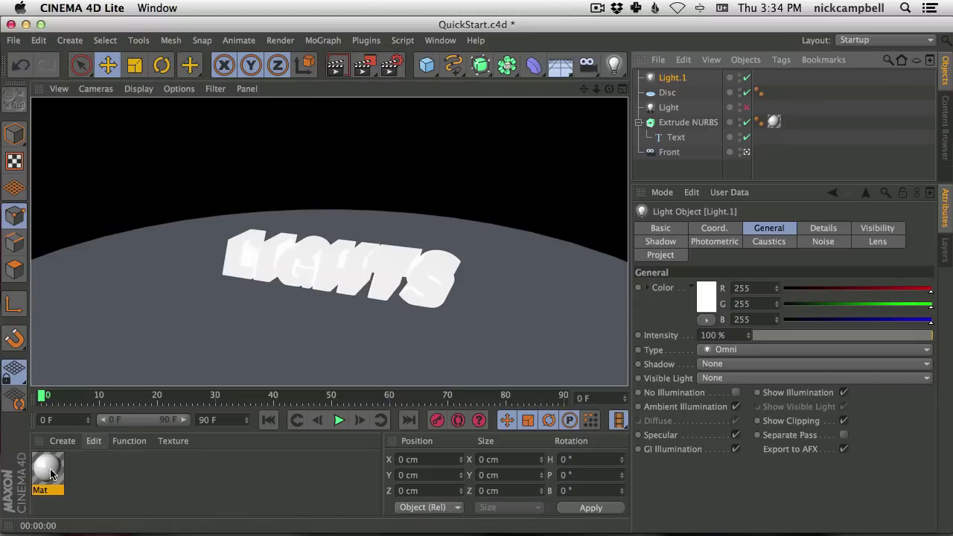
Step: Apply the Mat material to the disc and test-render the scene
drag(46, 469, 528, 294)
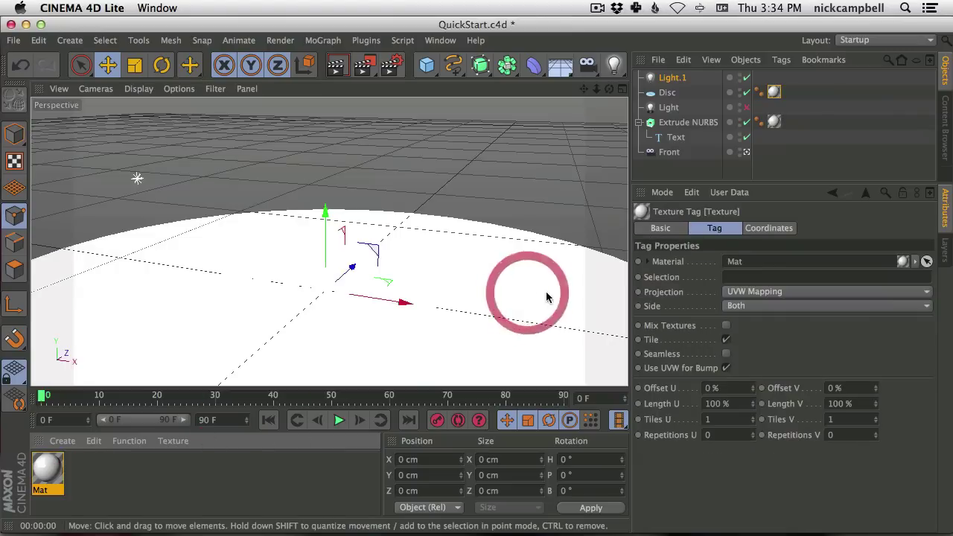
click(336, 66)
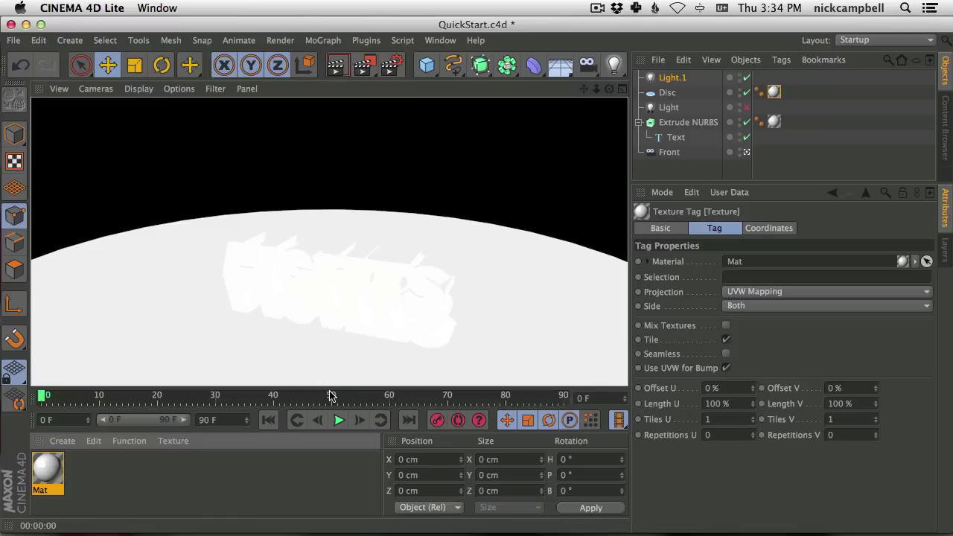
click(203, 357)
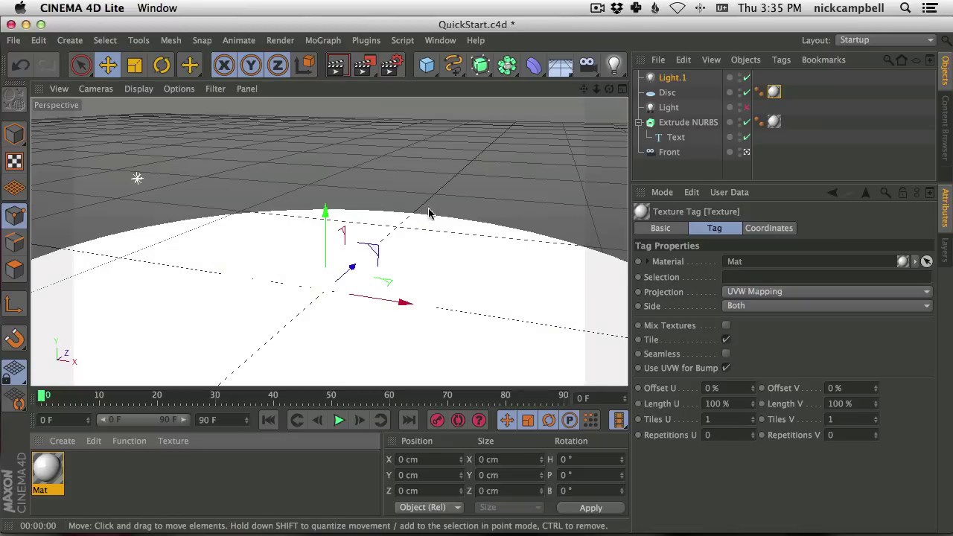
Step: Disable the ambient light as well and test-render the scene with both lights off
click(668, 78)
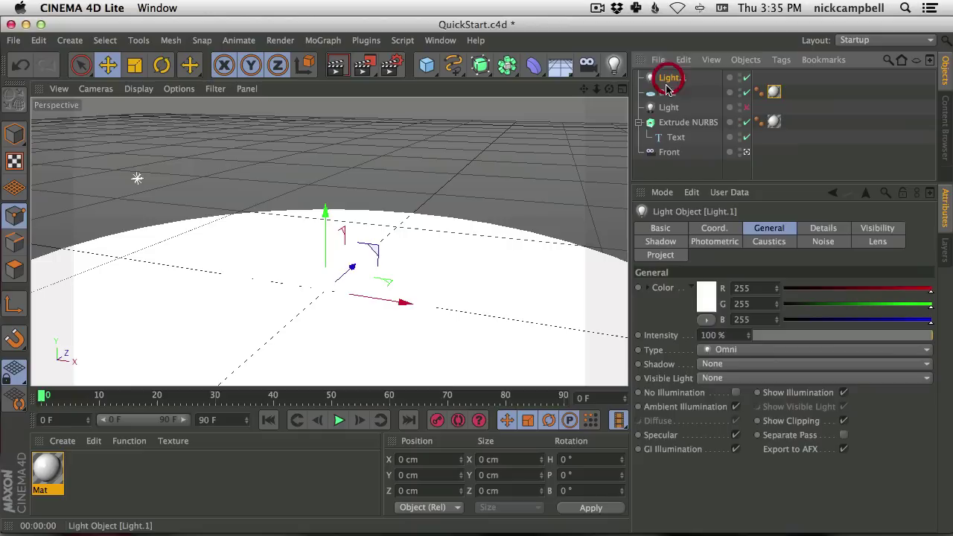
click(746, 77)
click(337, 65)
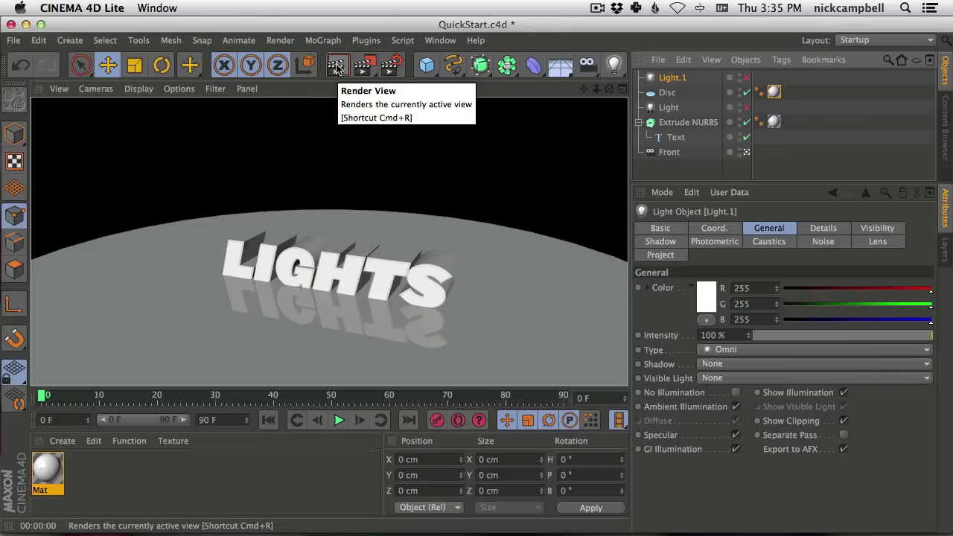
Step: Re-enable the original warm light and test-render the text from a lower angle without the ambient light
click(746, 107)
click(338, 66)
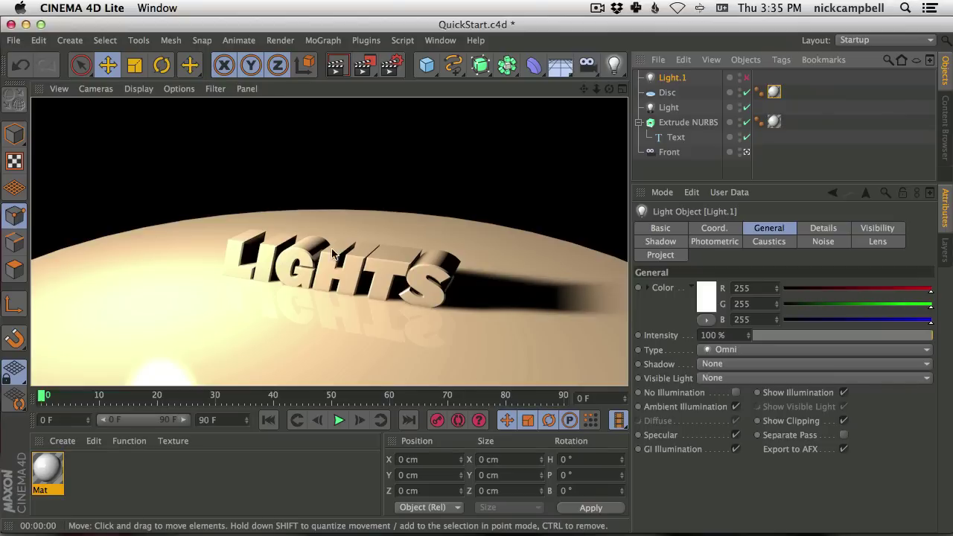
alt+drag(347, 285, 291, 125)
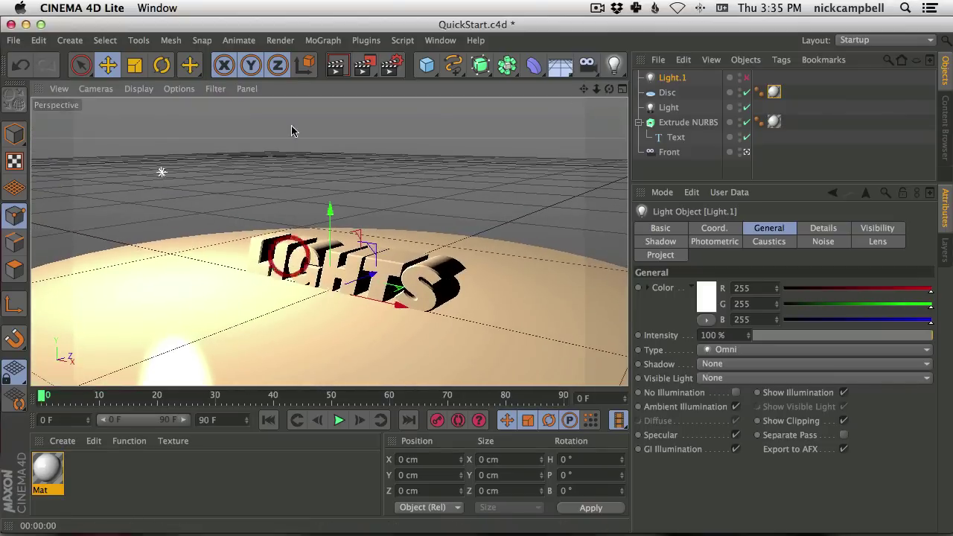
click(336, 66)
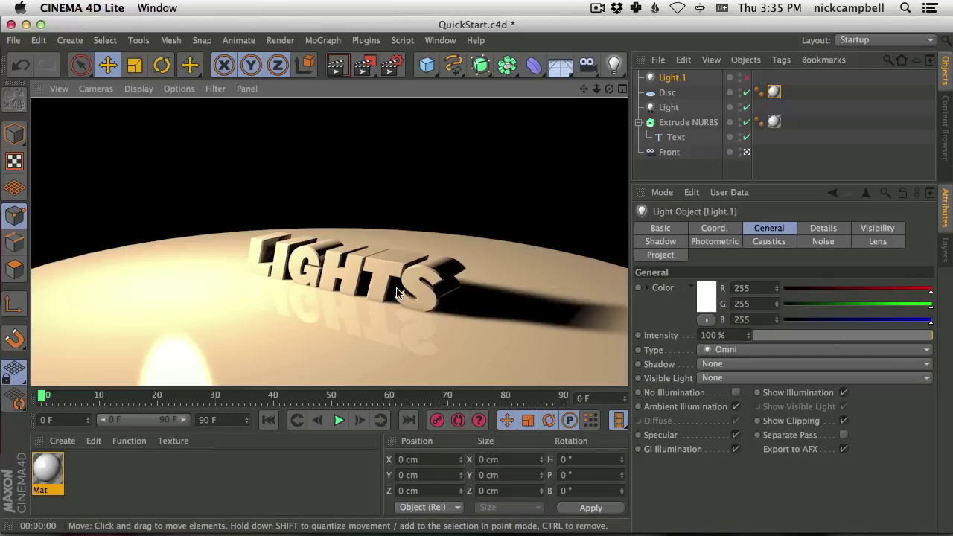
Step: Re-enable the ambient light, set its intensity to 40%, and test-render the scene
click(746, 78)
click(674, 77)
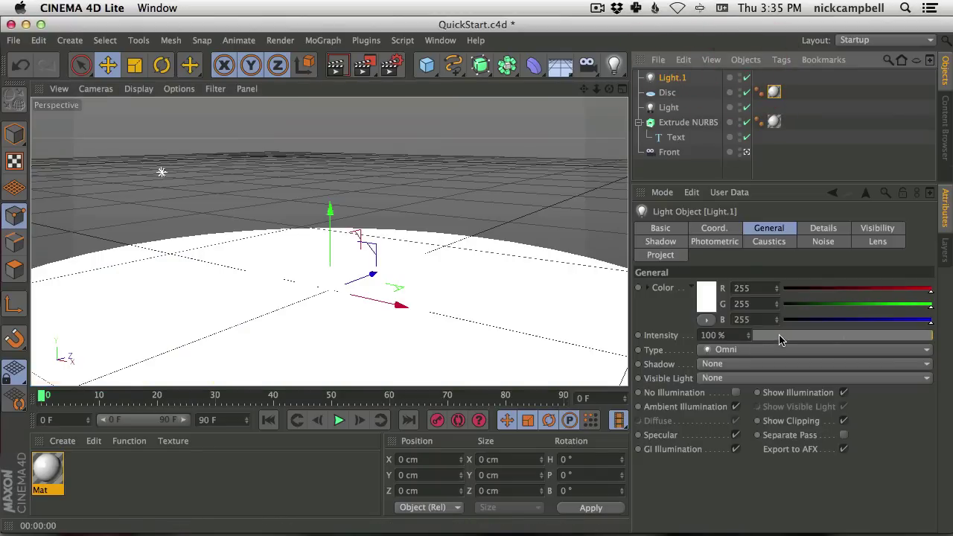
drag(777, 334, 824, 336)
click(337, 67)
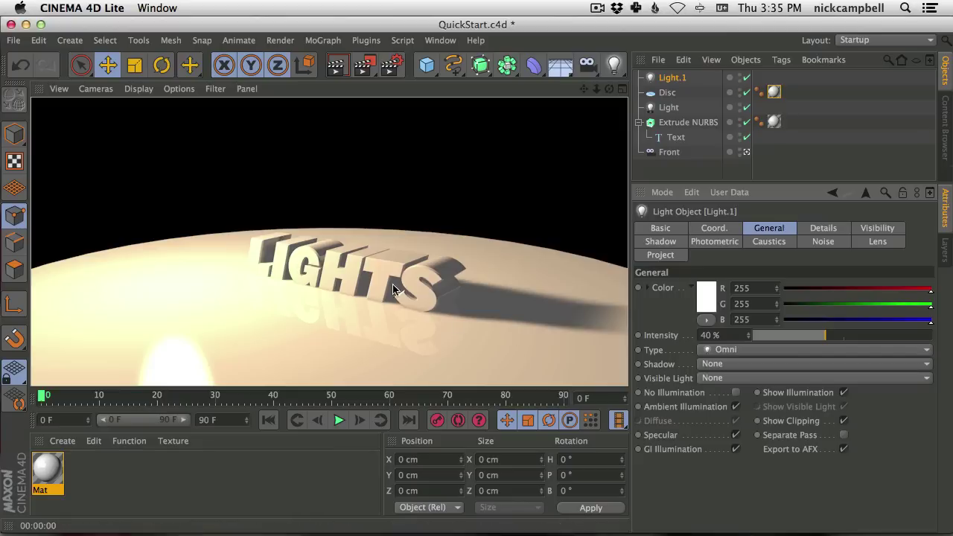
Step: Test-render a close-up of the LIGHTS text to examine its reflections and filled shadows
drag(389, 287, 432, 278)
alt+right_drag(432, 277, 479, 245)
click(337, 67)
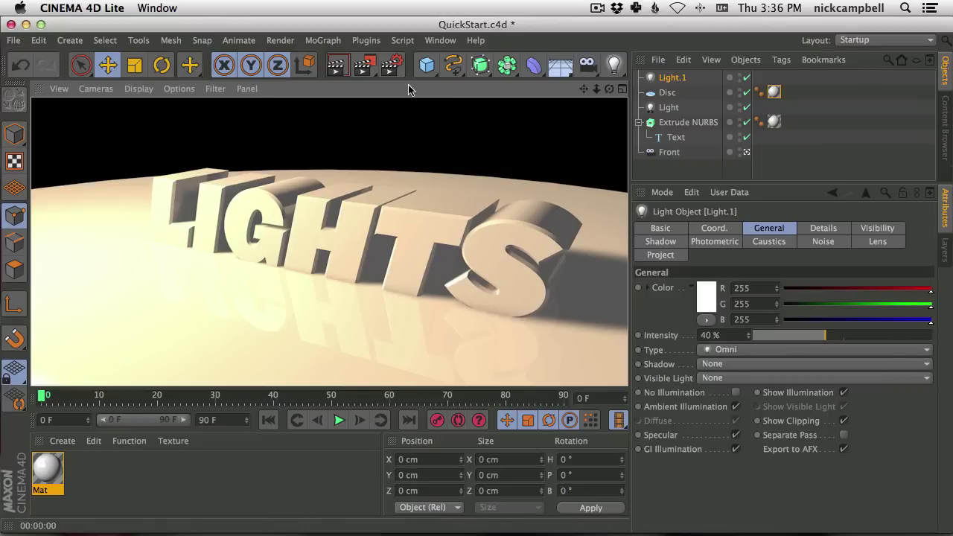
Step: Add the Ambient Occlusion effect to the render settings and test-render the close-up view of the LIGHTS text
click(392, 67)
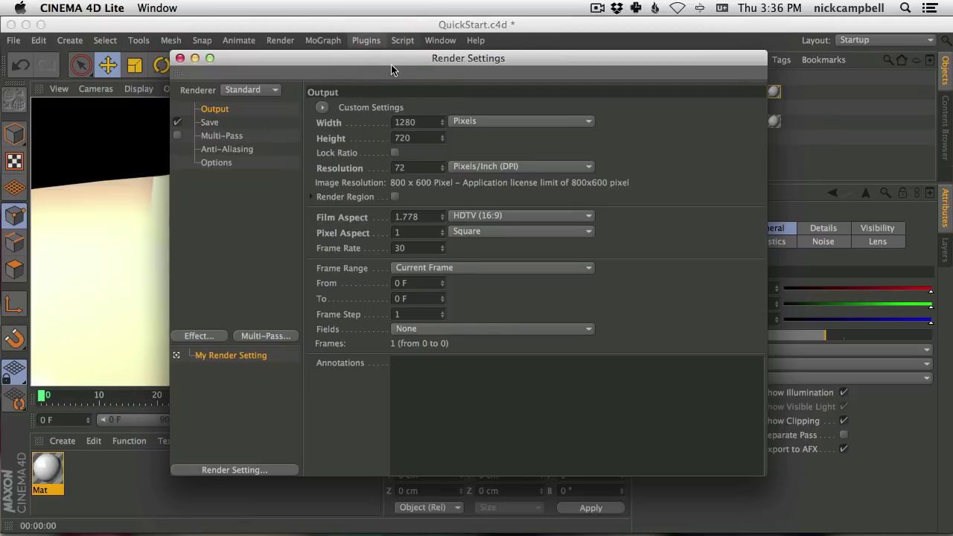
click(179, 58)
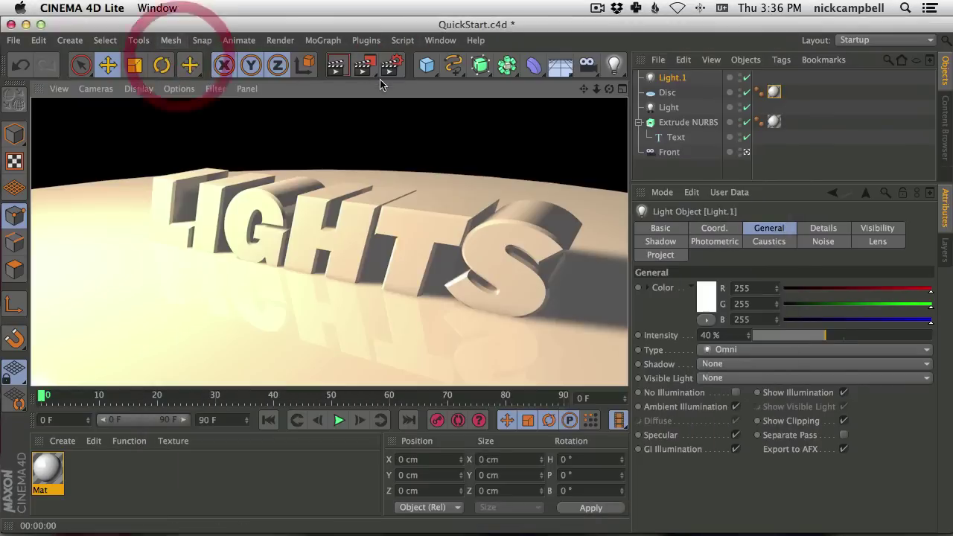
click(392, 67)
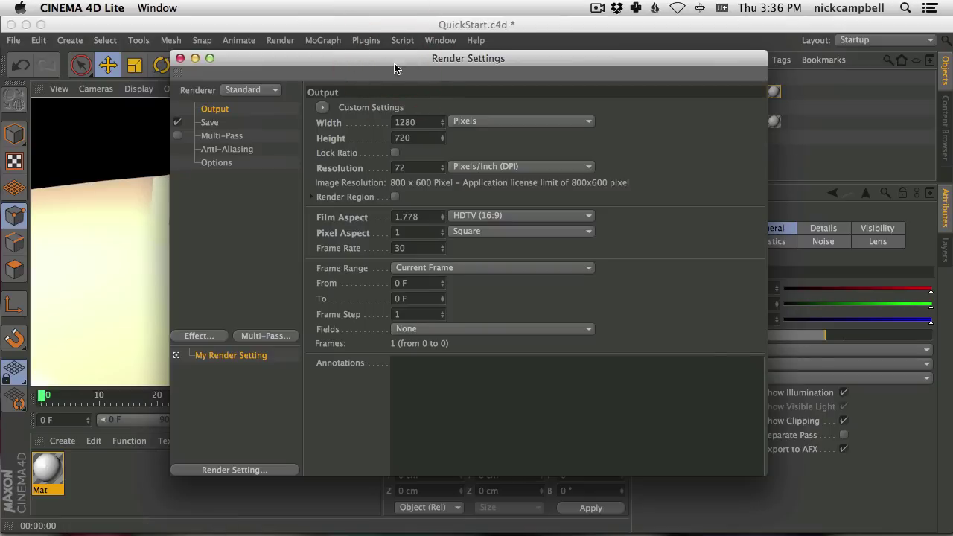
drag(305, 57, 315, 154)
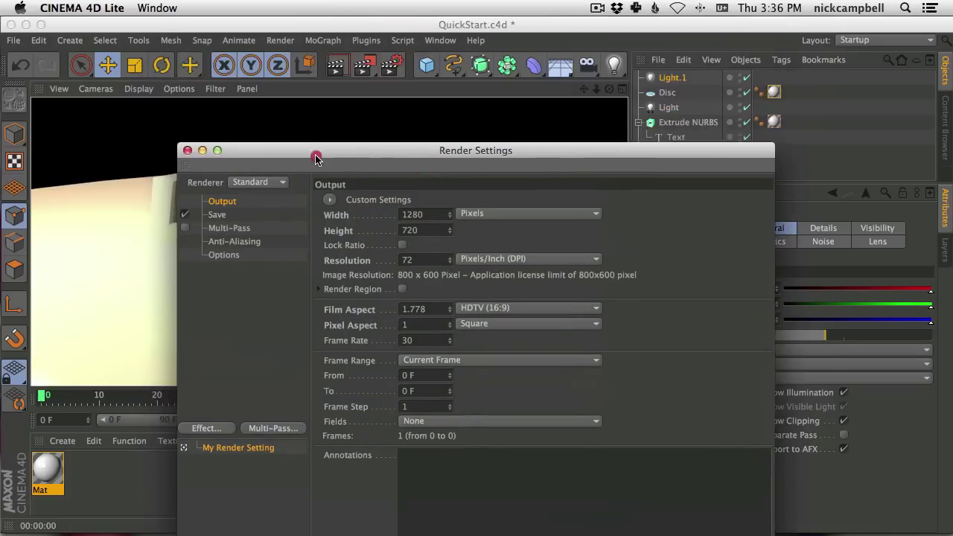
drag(381, 147, 351, 84)
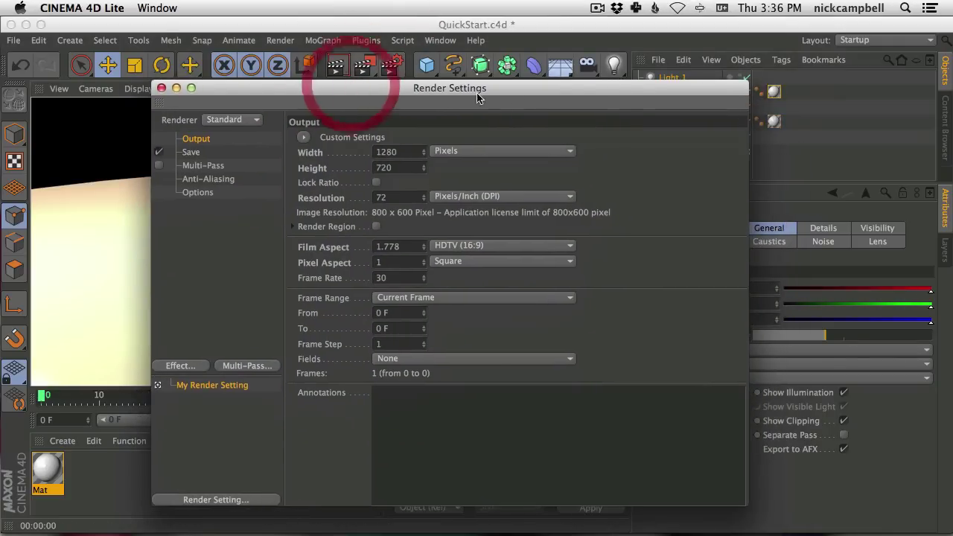
drag(451, 93, 398, 49)
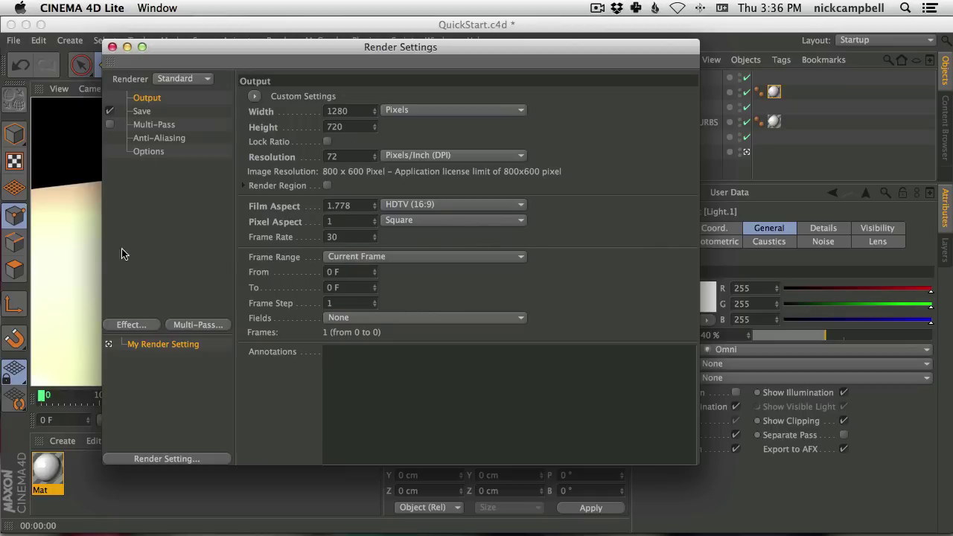
click(134, 325)
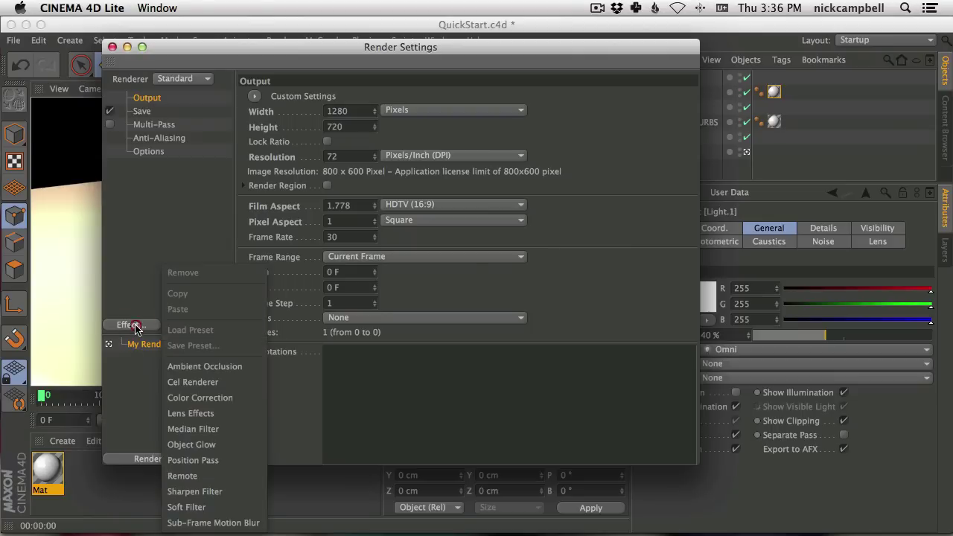
click(206, 370)
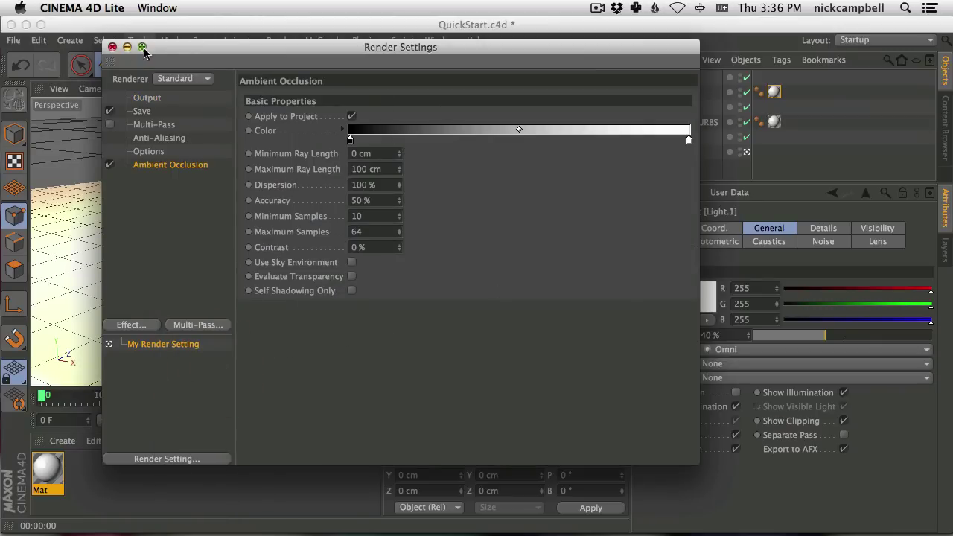
click(112, 47)
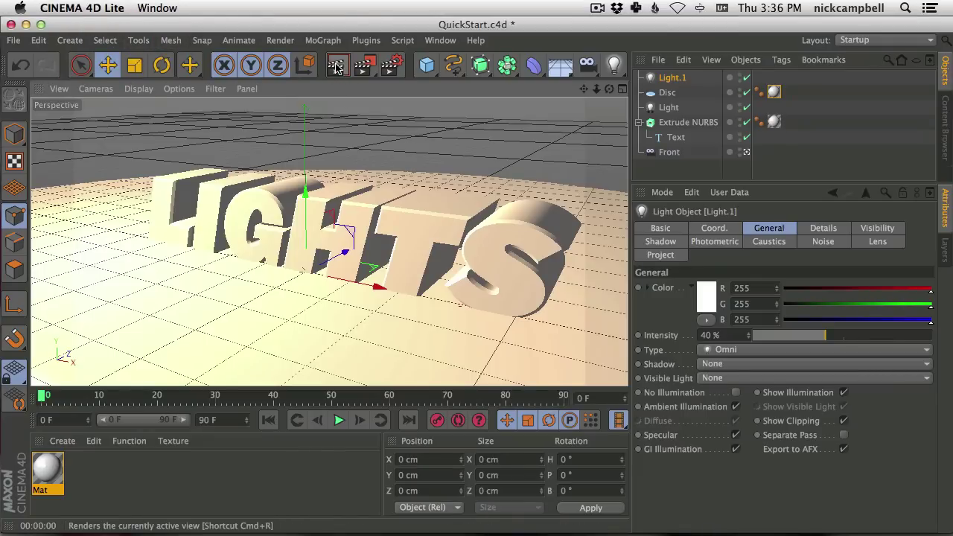
click(335, 66)
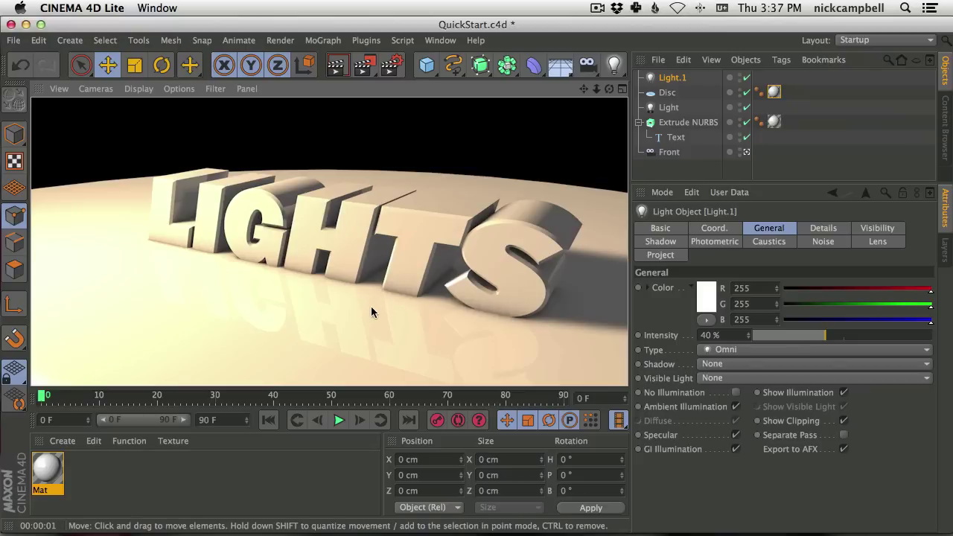
Step: Set the warm light's intensity to 100% and render the LIGHTS scene to the Picture Viewer
click(394, 318)
mouse_move(393, 319)
alt+mouse_down()
mouse_move(378, 310)
mouse_move(389, 302)
alt+mouse_up()
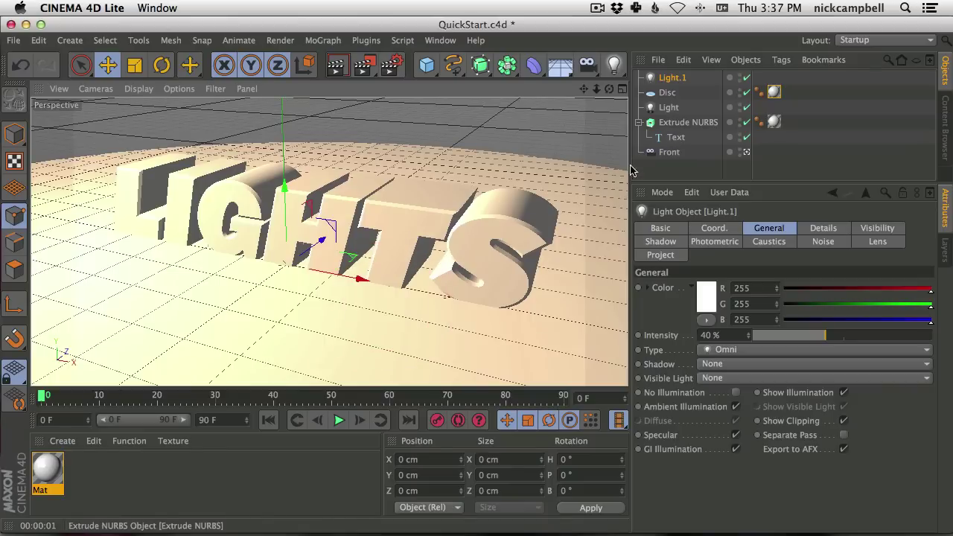
click(670, 107)
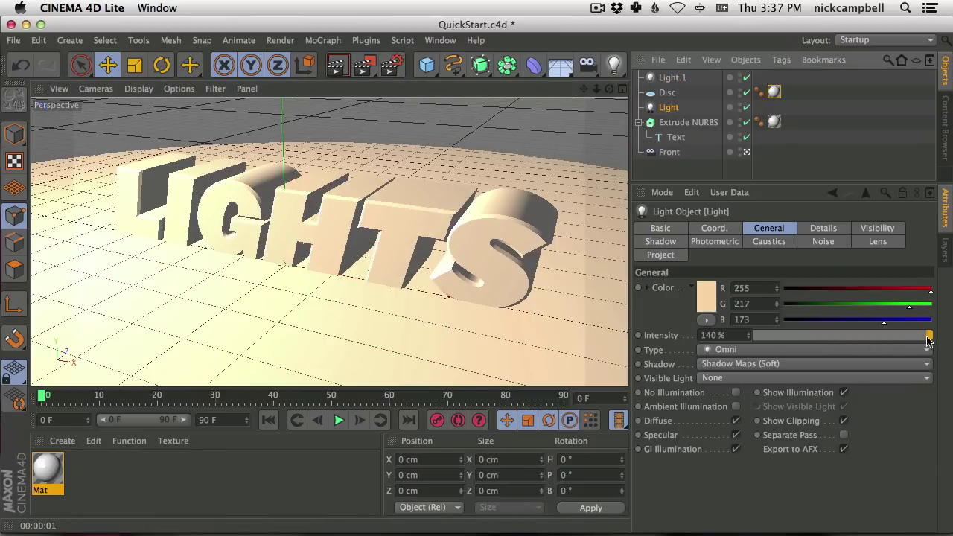
click(929, 335)
alt+drag(348, 208, 342, 220)
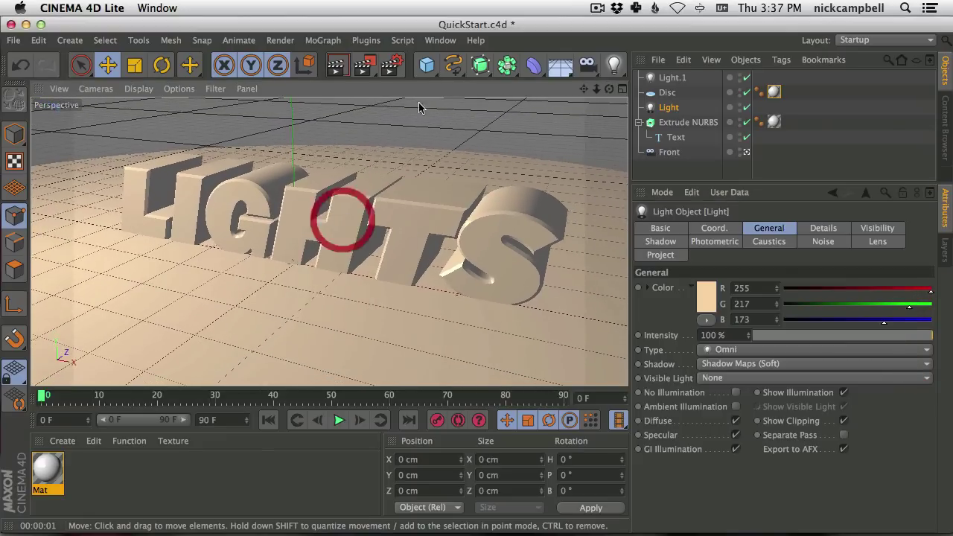
click(363, 67)
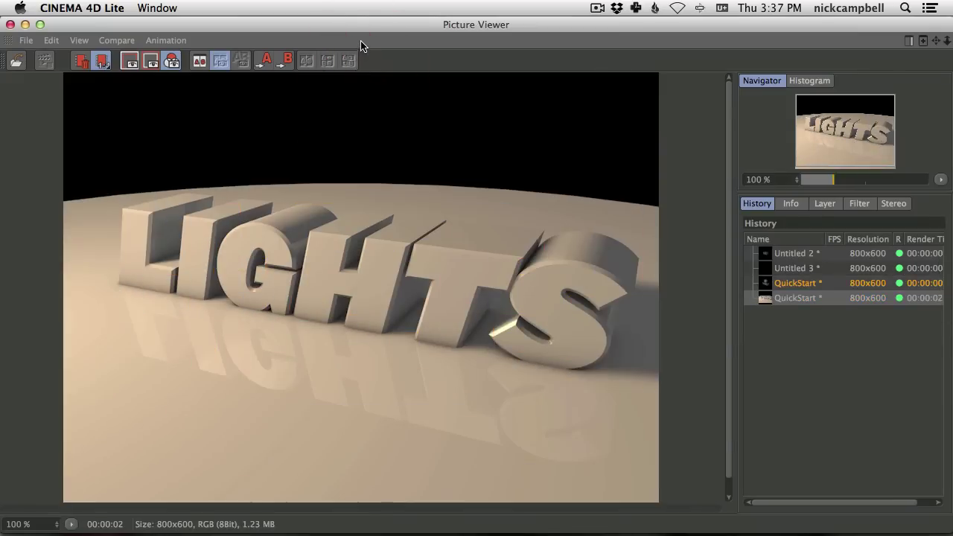
Step: Return to the main scene window and render the scene to the Picture Viewer again with ambient occlusion on
key(super+Tab)
key(super+Tab)
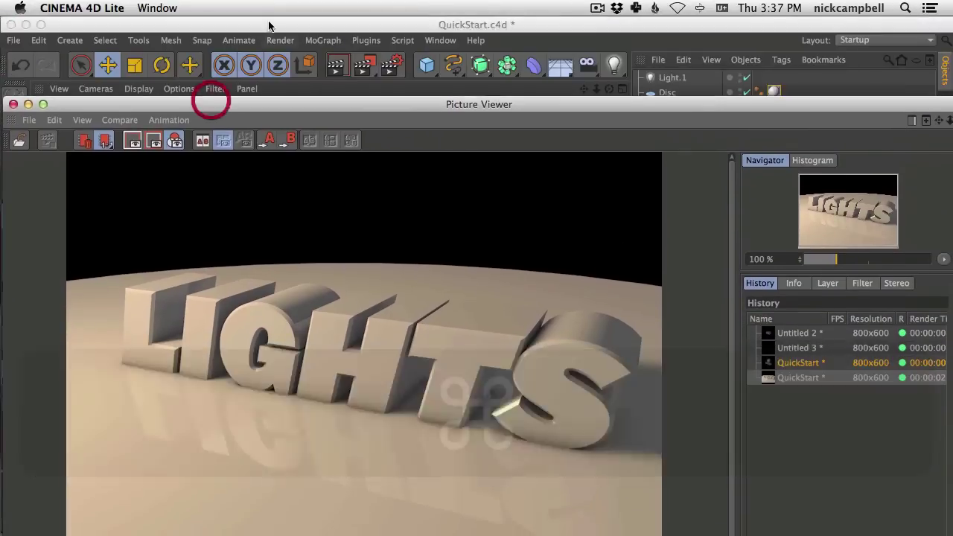
click(268, 25)
click(364, 66)
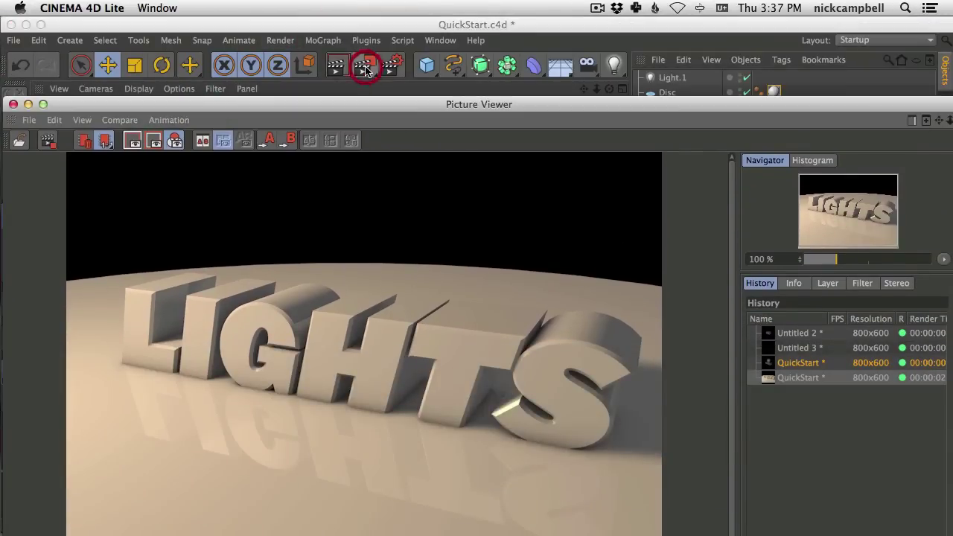
Step: Disable the Ambient Occlusion effect and render the same view to the Picture Viewer for comparison
click(389, 65)
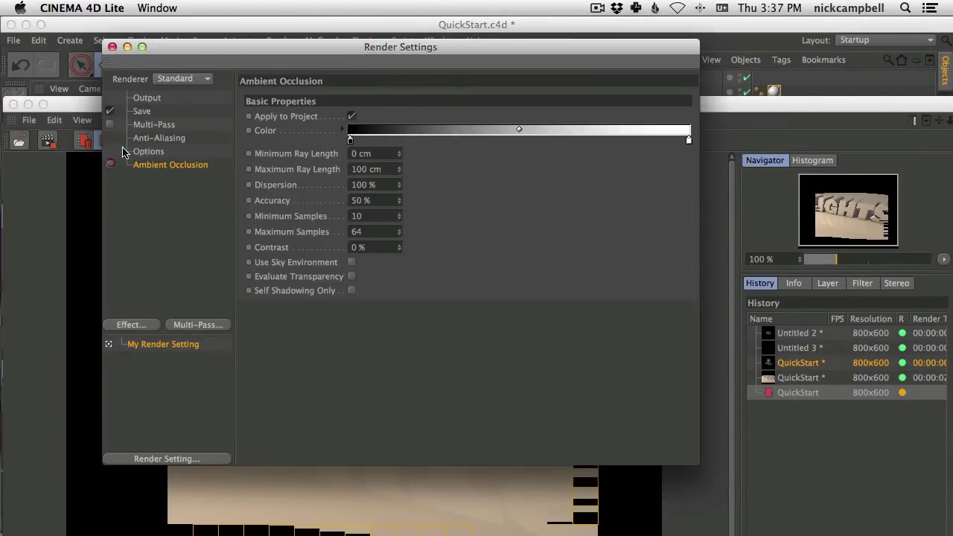
click(112, 47)
click(366, 67)
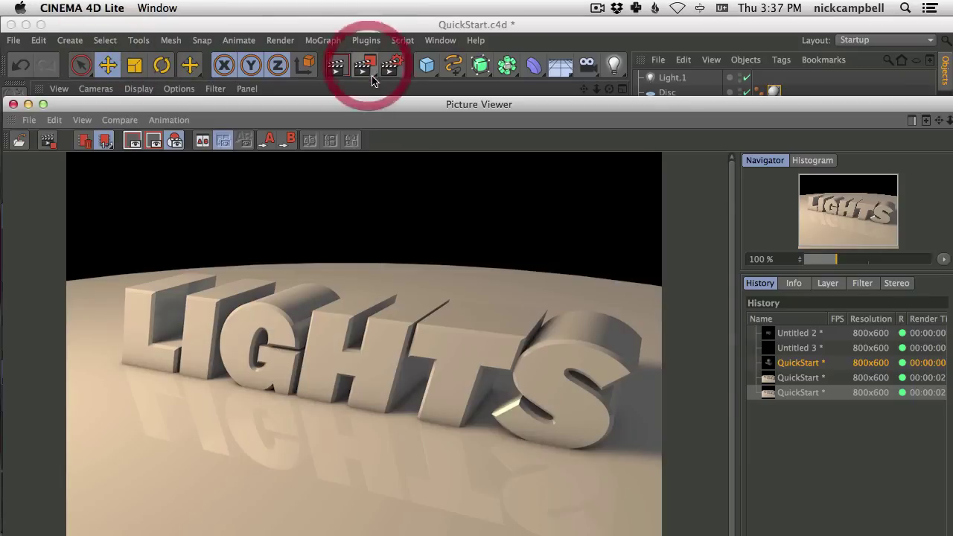
drag(374, 106, 377, 3)
drag(370, 4, 368, 4)
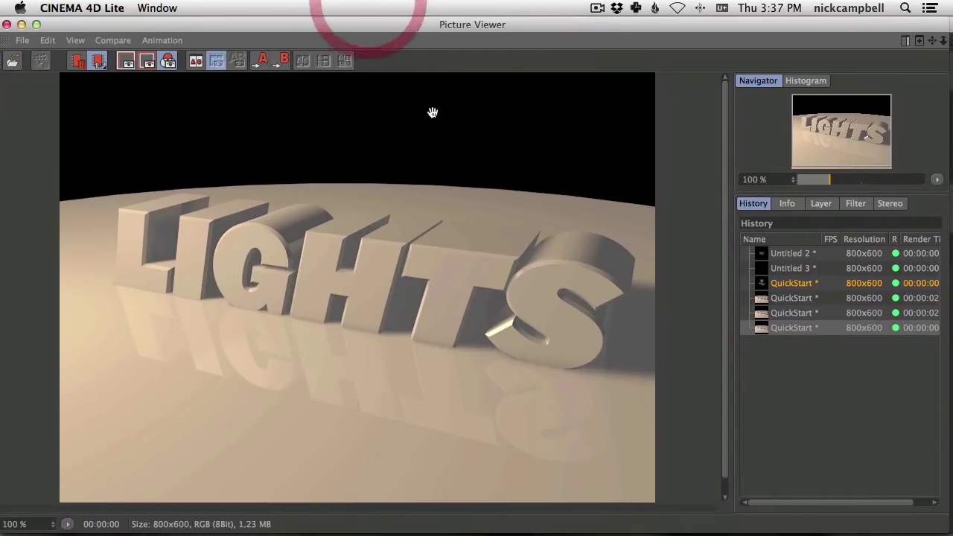
Step: Compare the last two renders in the Picture Viewer history to examine how ambient occlusion affects the contact shadows around the letters
click(787, 314)
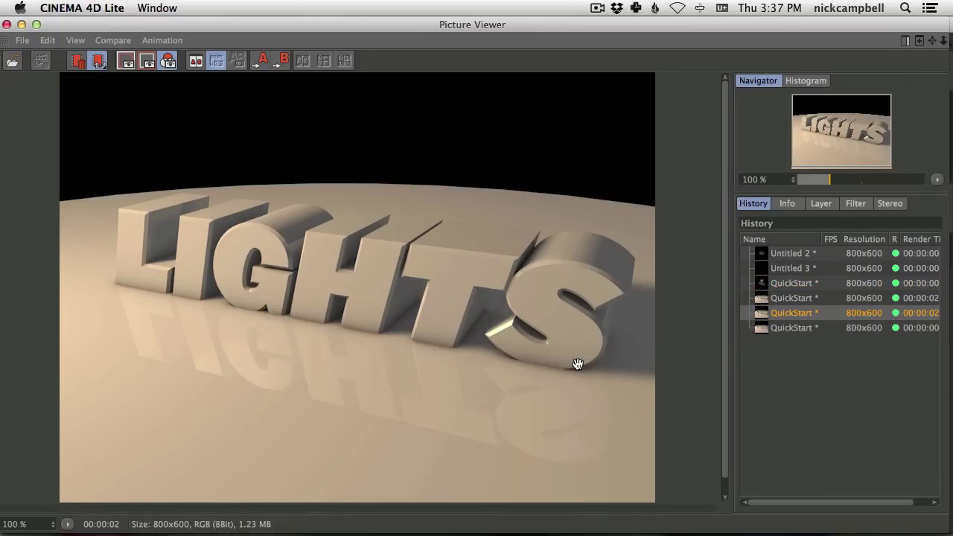
click(782, 328)
click(791, 314)
click(787, 328)
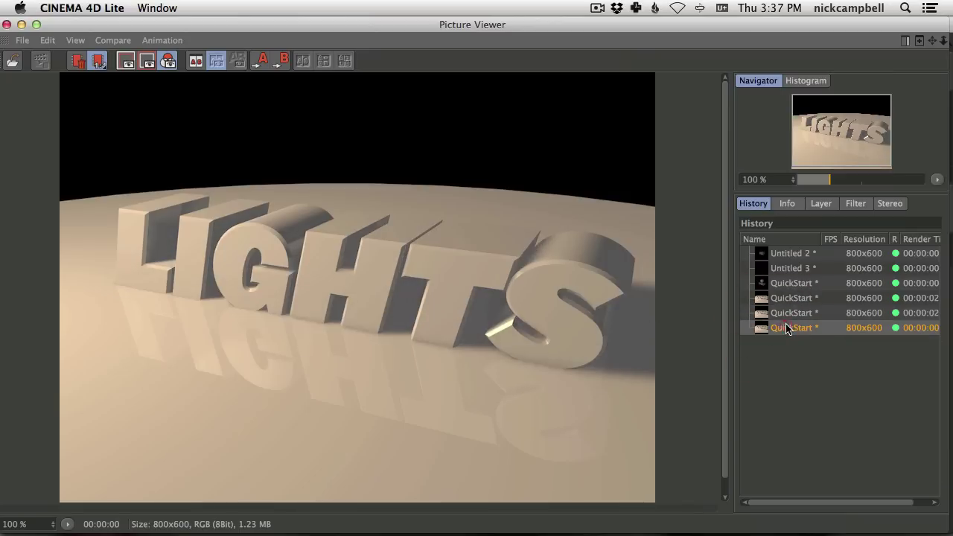
click(790, 313)
click(787, 313)
click(787, 328)
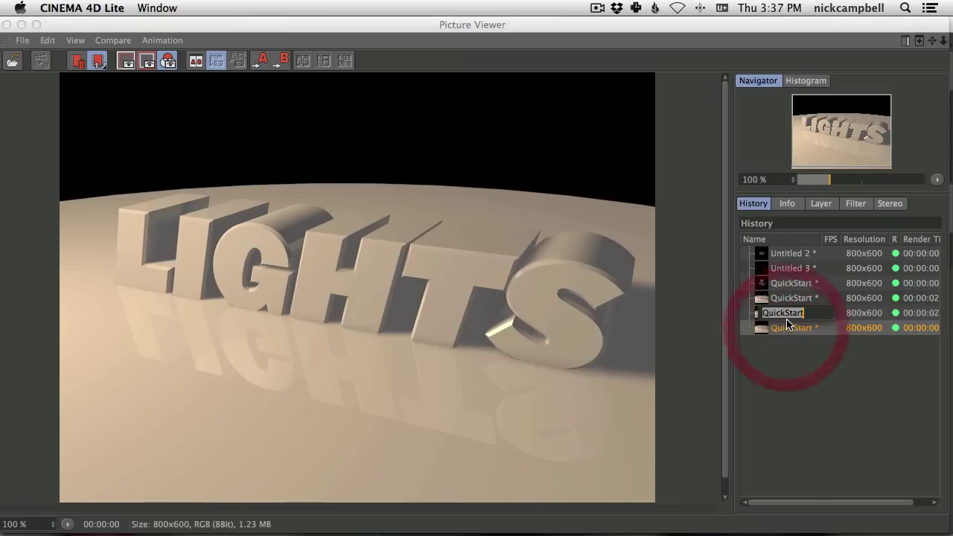
click(788, 316)
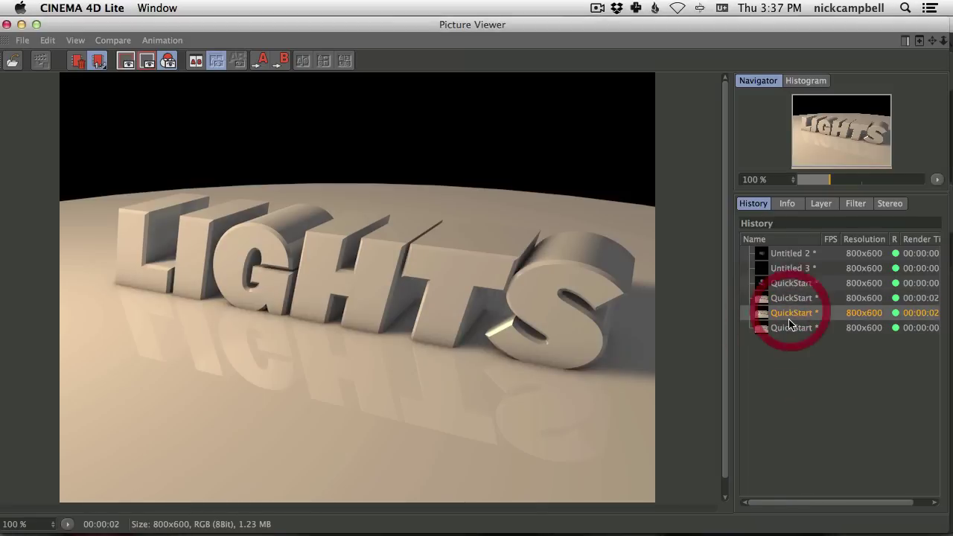
click(787, 327)
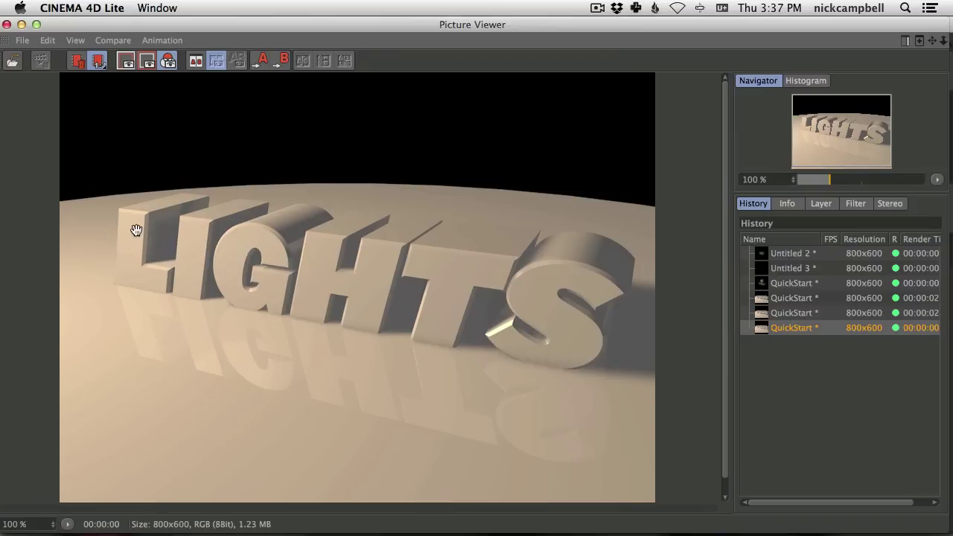
click(790, 316)
click(791, 326)
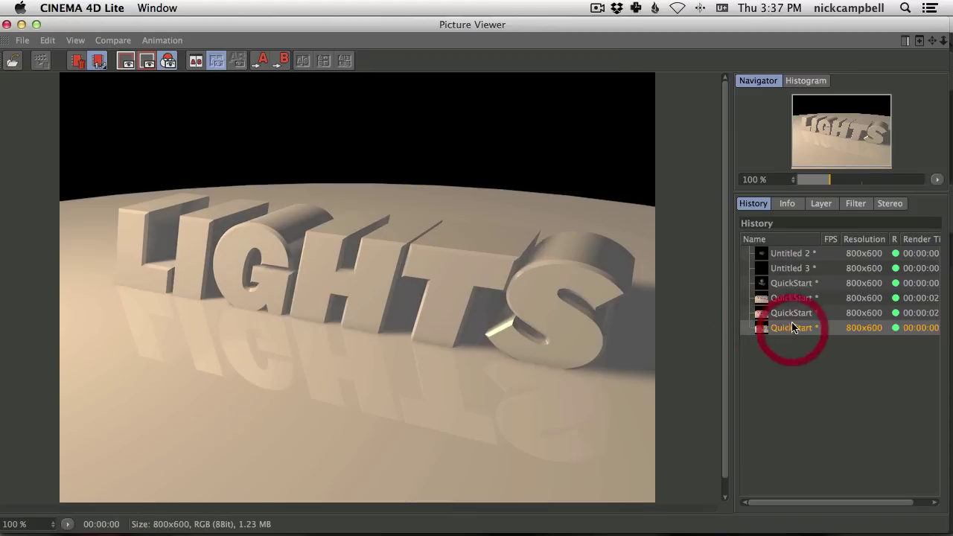
click(790, 313)
click(790, 328)
click(789, 314)
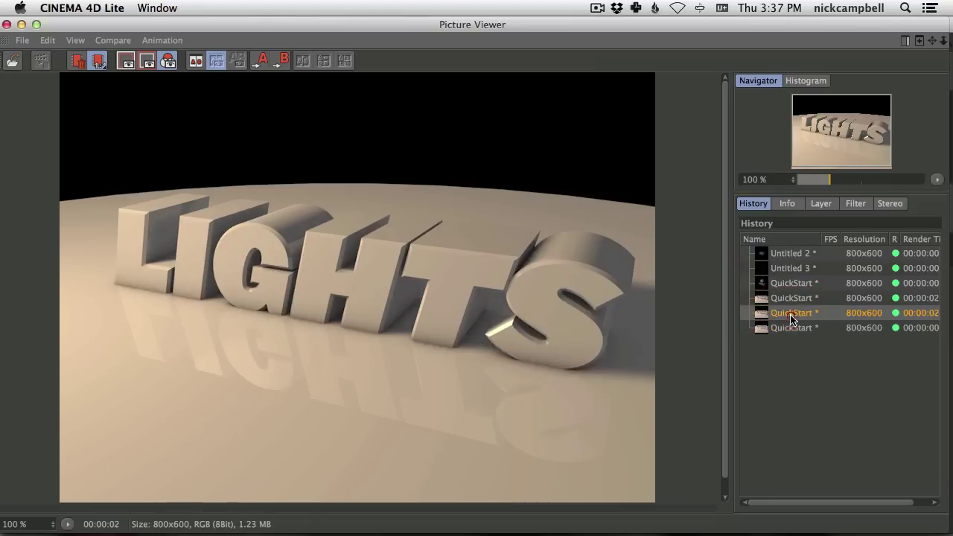
click(791, 326)
click(791, 313)
click(791, 328)
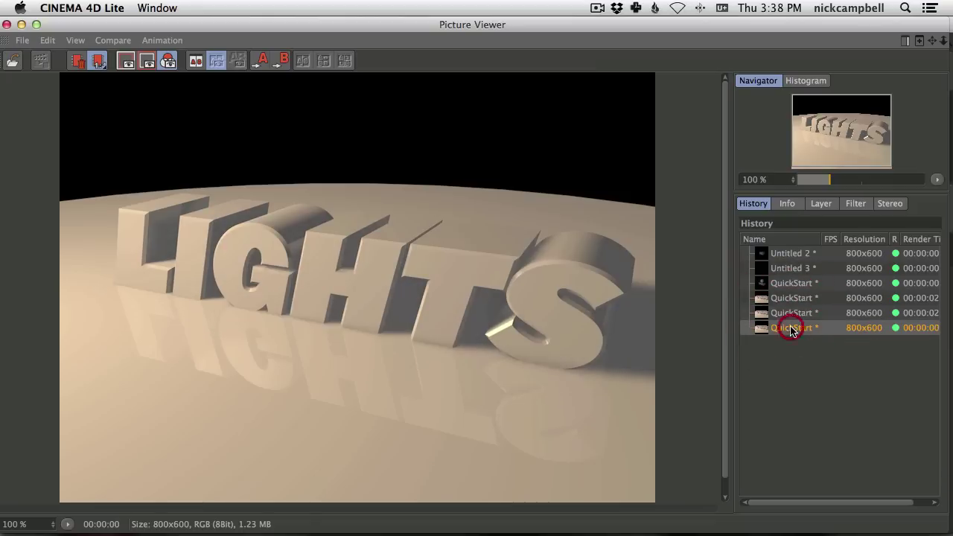
click(790, 314)
click(791, 328)
click(790, 313)
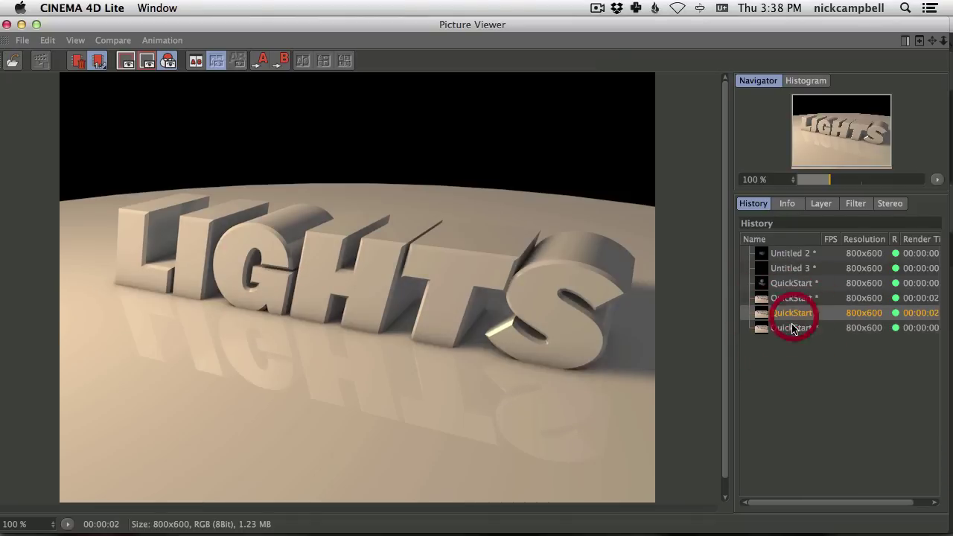
click(790, 327)
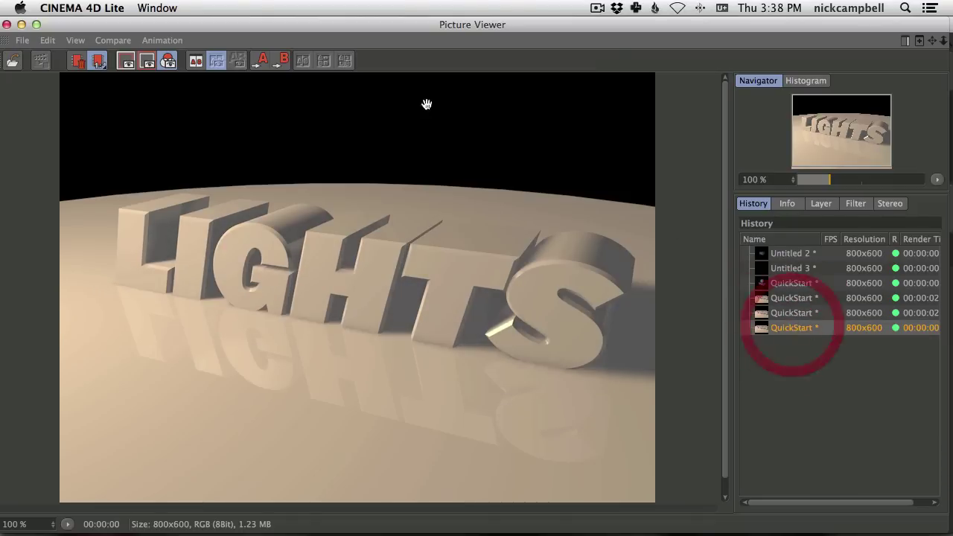
Step: Close the Picture Viewer and test-render the perspective view without ambient occlusion
click(7, 24)
click(302, 22)
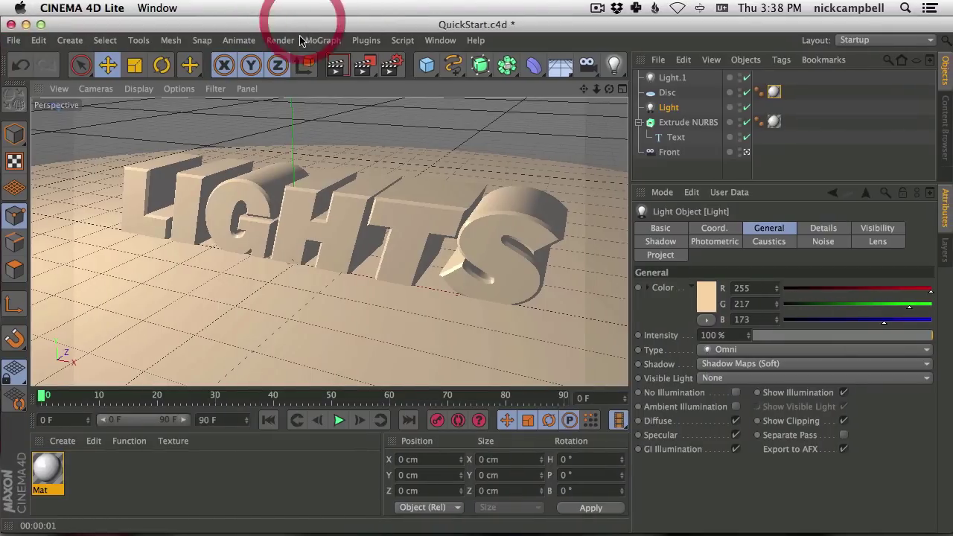
click(328, 66)
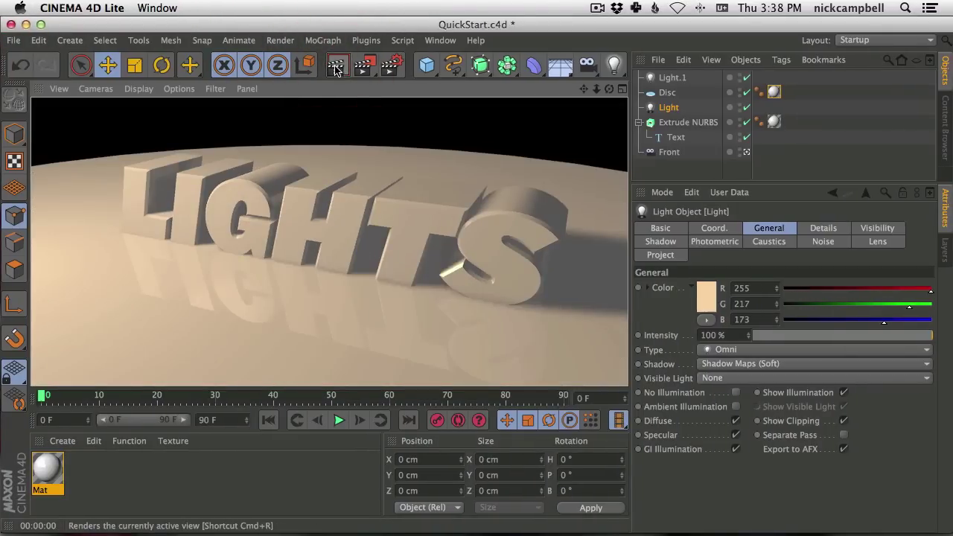
Step: Re-enable the Ambient Occlusion effect and test-render the perspective view
click(390, 66)
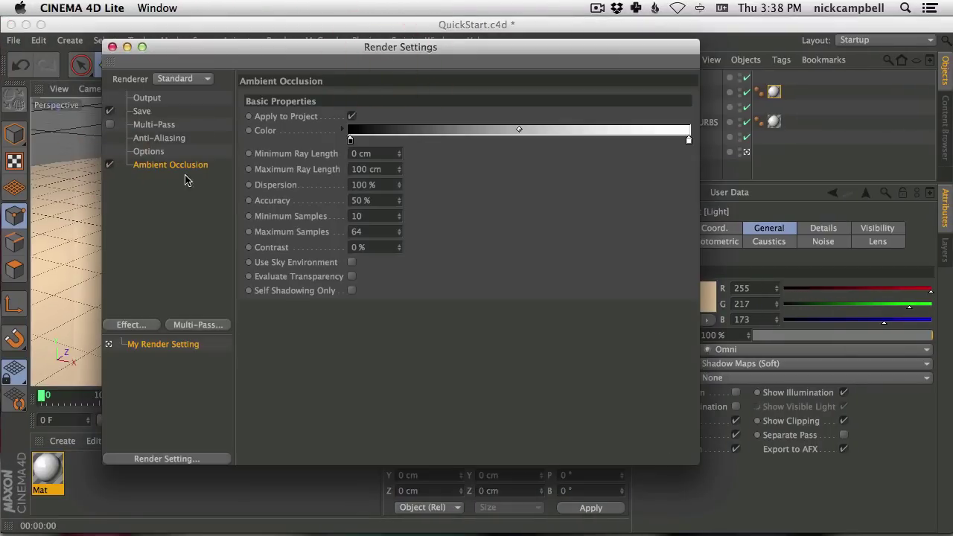
click(112, 47)
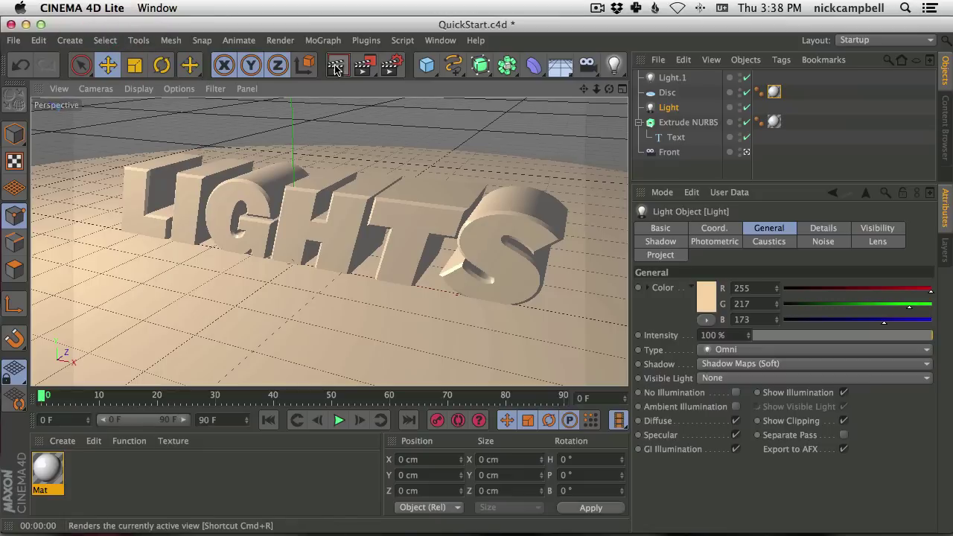
key(super+r)
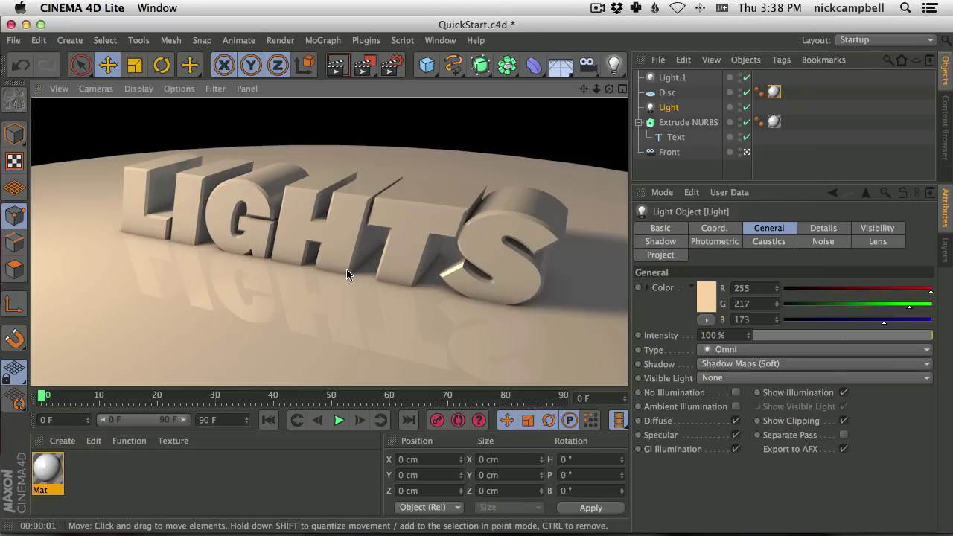
Step: Review the Ambient Occlusion options in the render settings
click(392, 67)
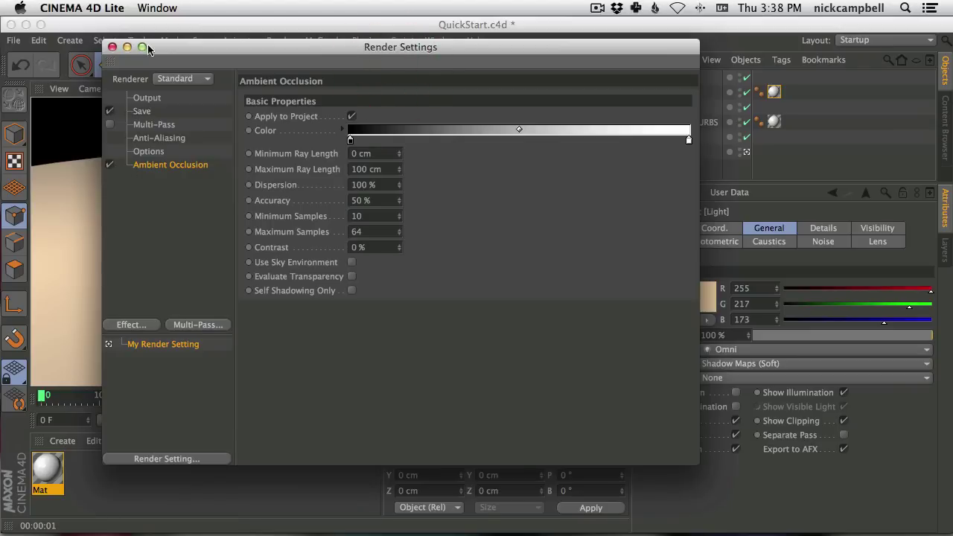
click(111, 47)
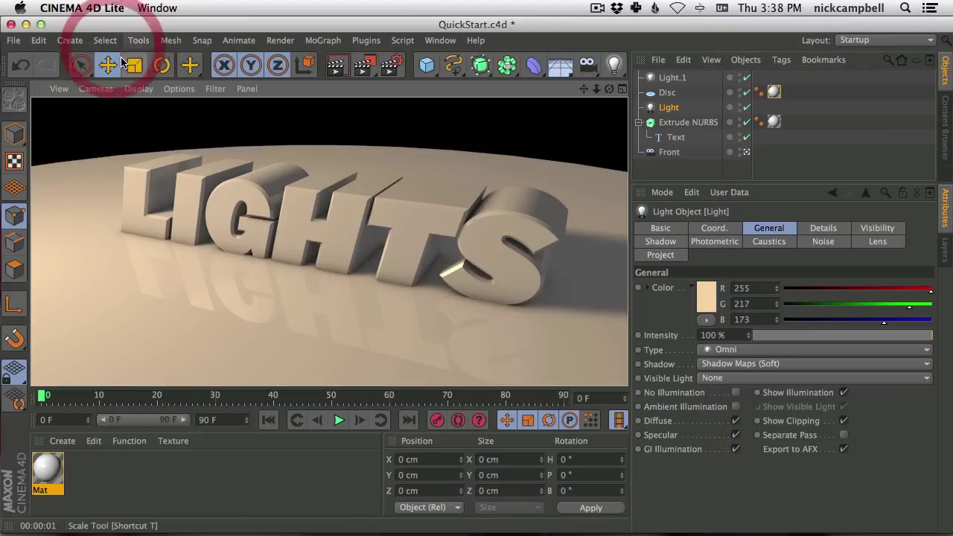
click(340, 318)
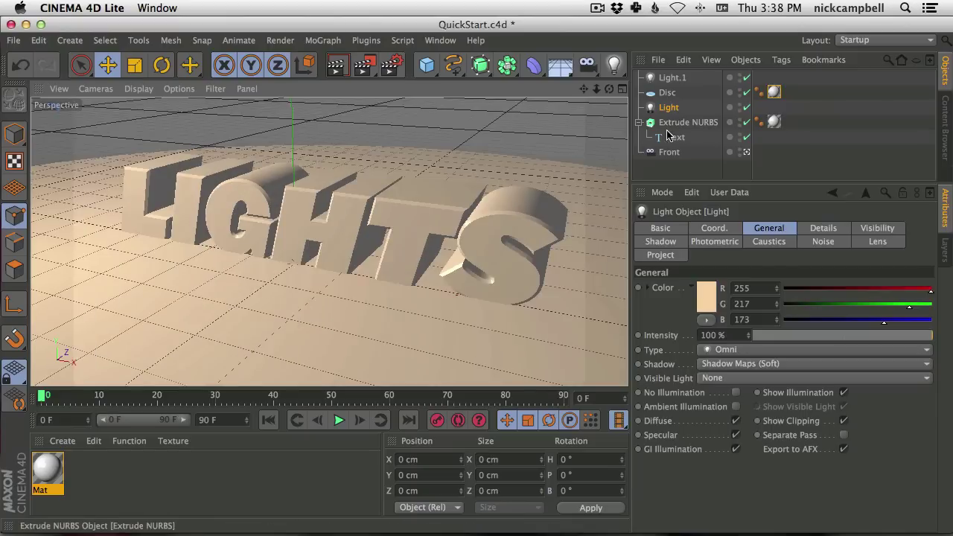
Step: Disable the Disc floor object in the scene
click(668, 92)
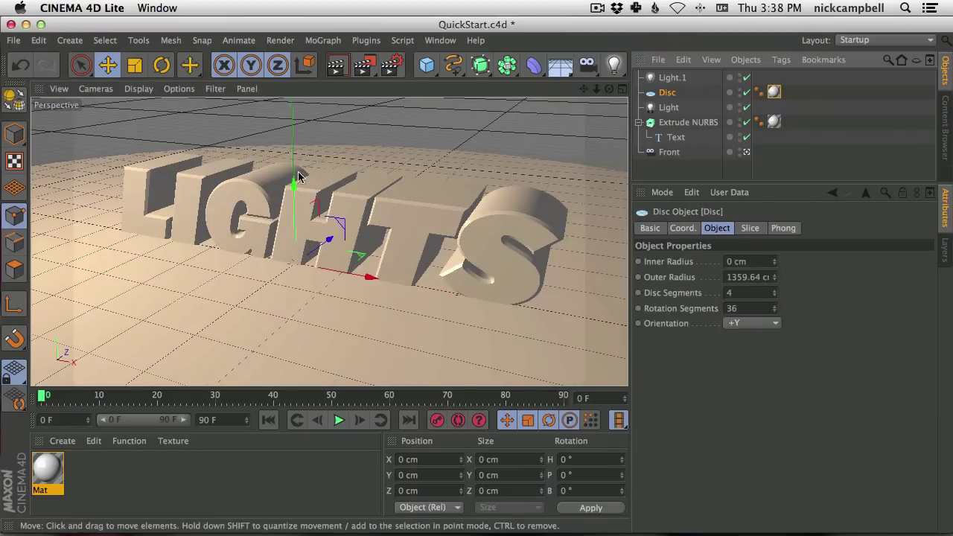
drag(294, 184, 294, 186)
click(747, 93)
mouse_move(394, 186)
alt+mouse_down()
mouse_move(409, 171)
mouse_move(393, 185)
alt+mouse_up()
alt+drag(324, 223, 389, 210)
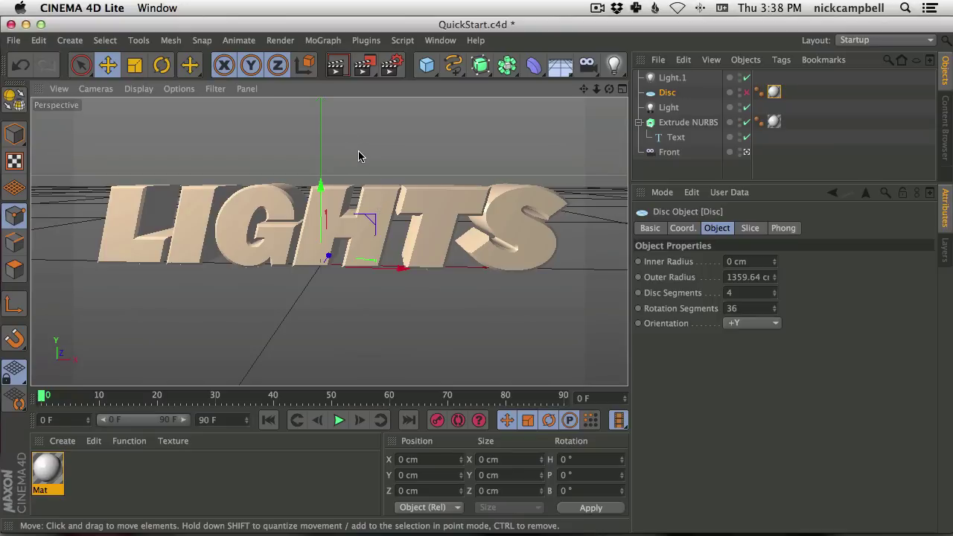
click(681, 173)
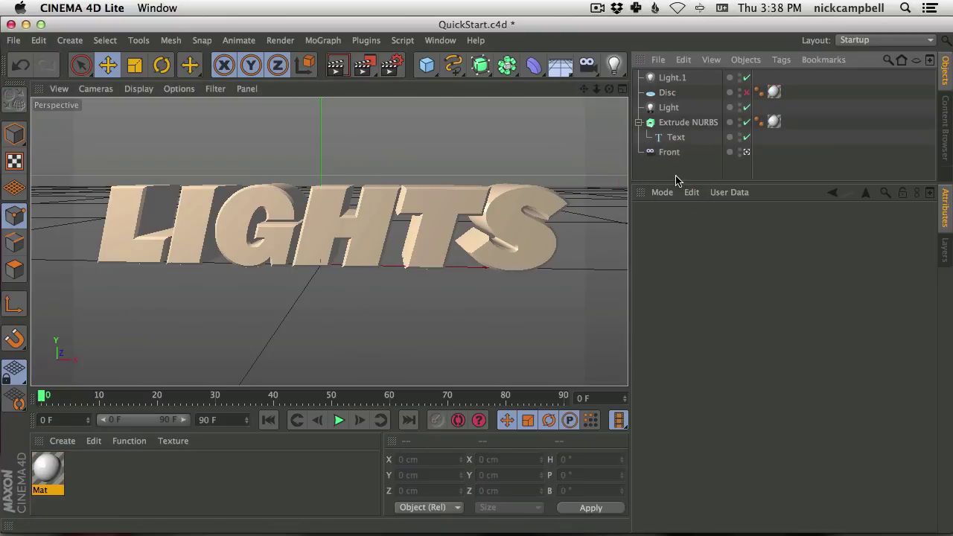
Step: Add a MoGraph Fracture object and nest the Extrude NURBS with the LIGHTS text inside it
click(324, 42)
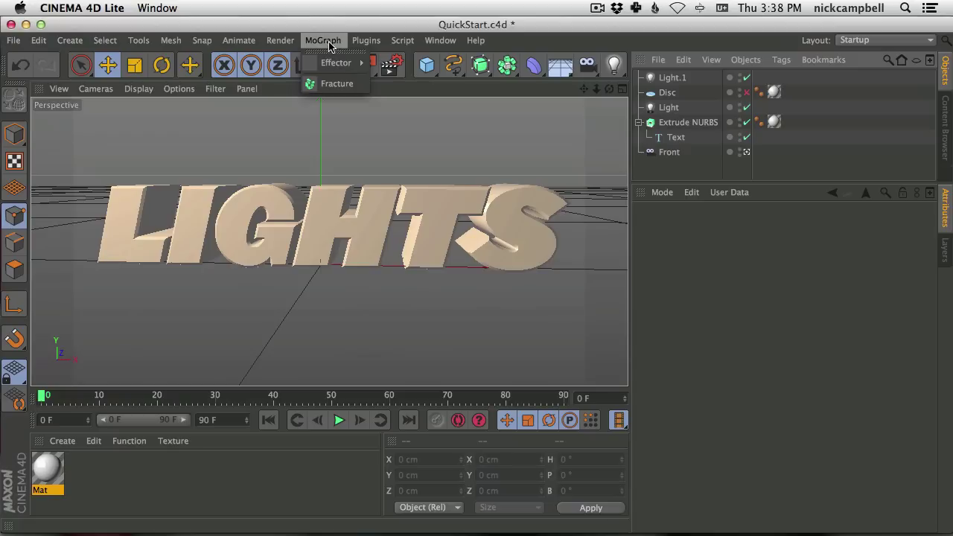
mouse_move(326, 63)
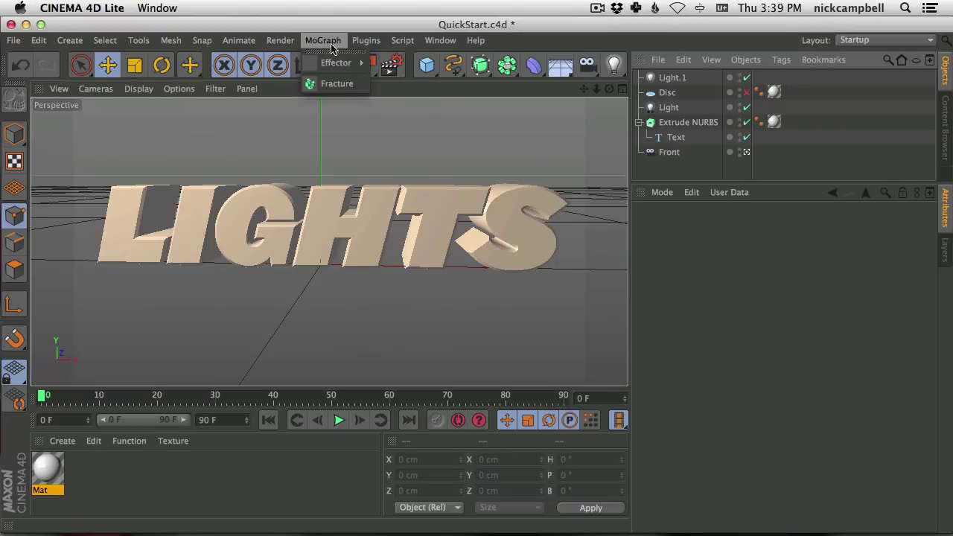
click(334, 86)
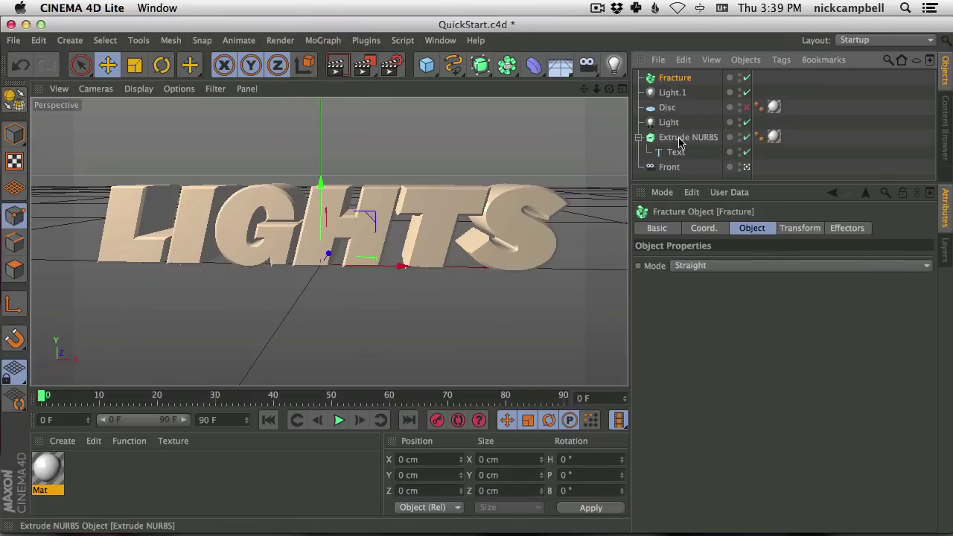
drag(675, 140, 676, 80)
Step: Set the Fracture object's mode to Explode Segments & Connect
click(674, 77)
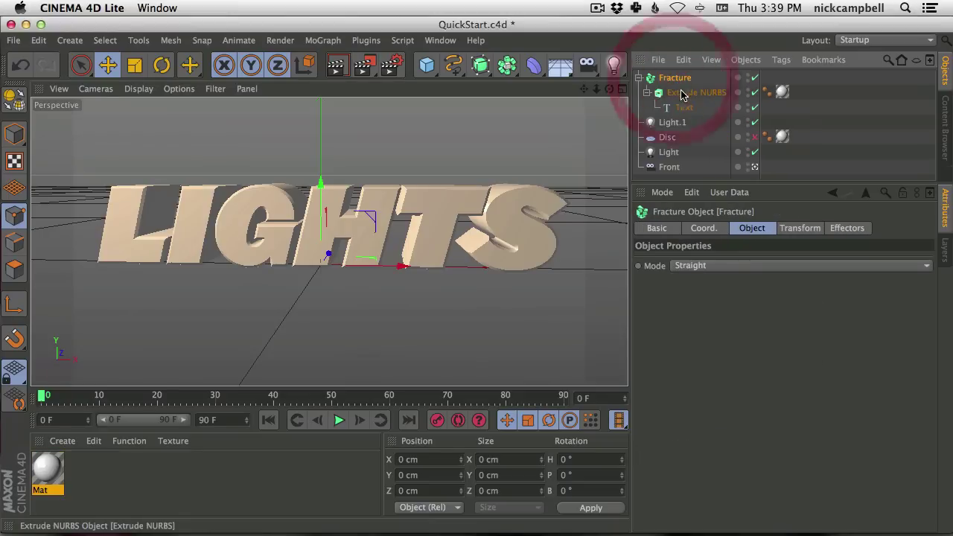
click(704, 266)
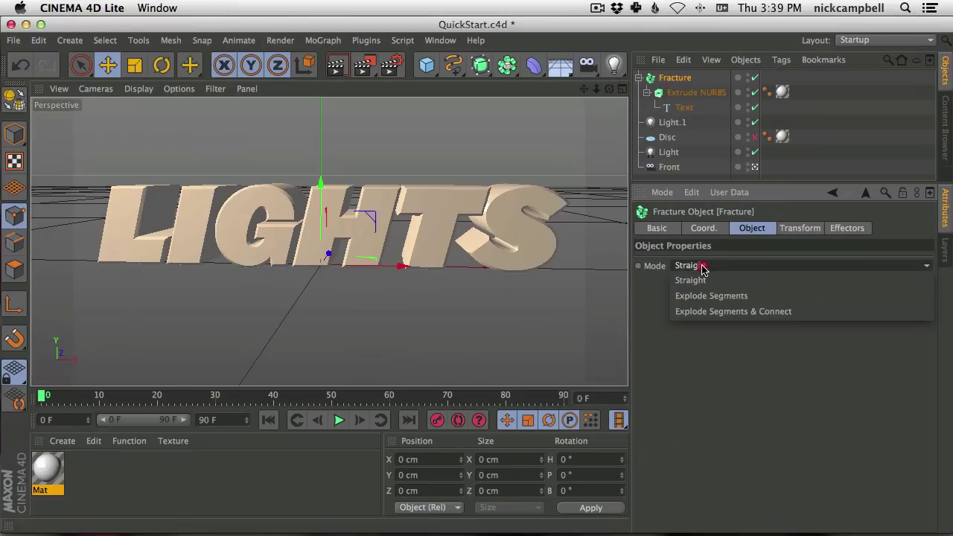
click(699, 312)
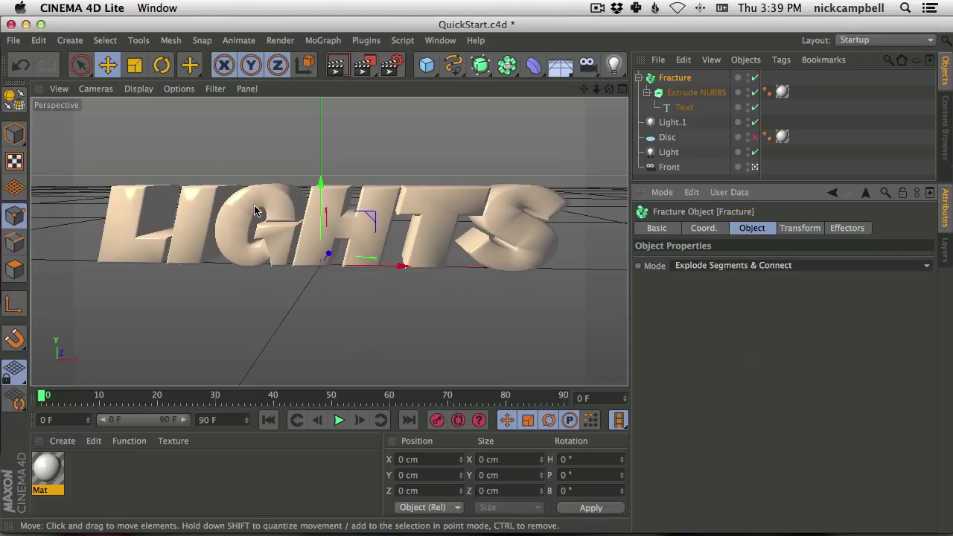
Step: Add a Random effector to the Fracture object
click(684, 80)
click(325, 40)
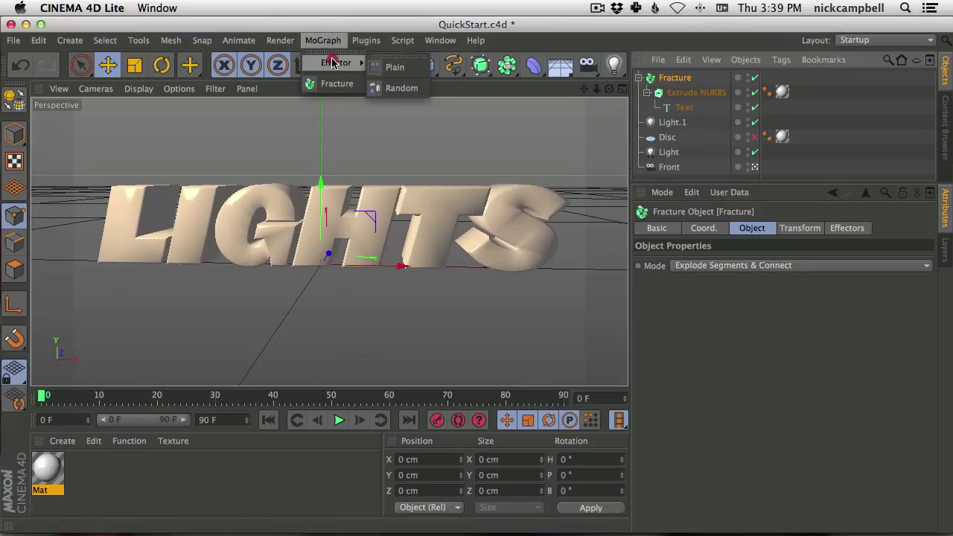
click(400, 88)
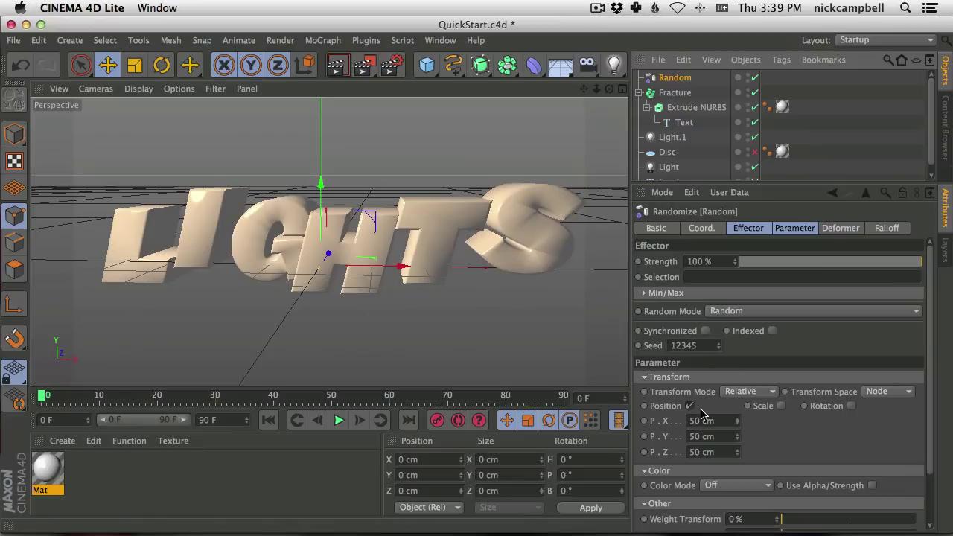
Step: Turn off position randomization in the Random effector's parameters
click(672, 77)
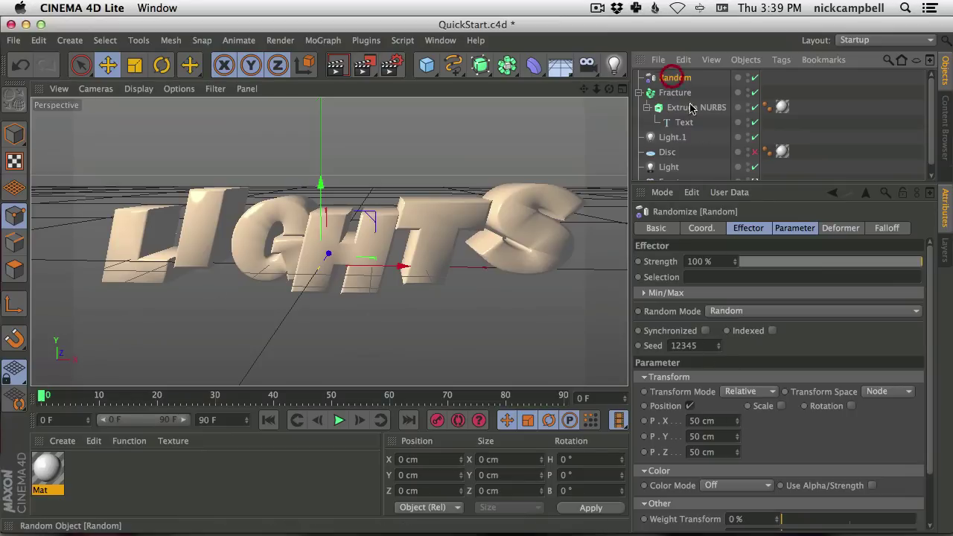
click(791, 228)
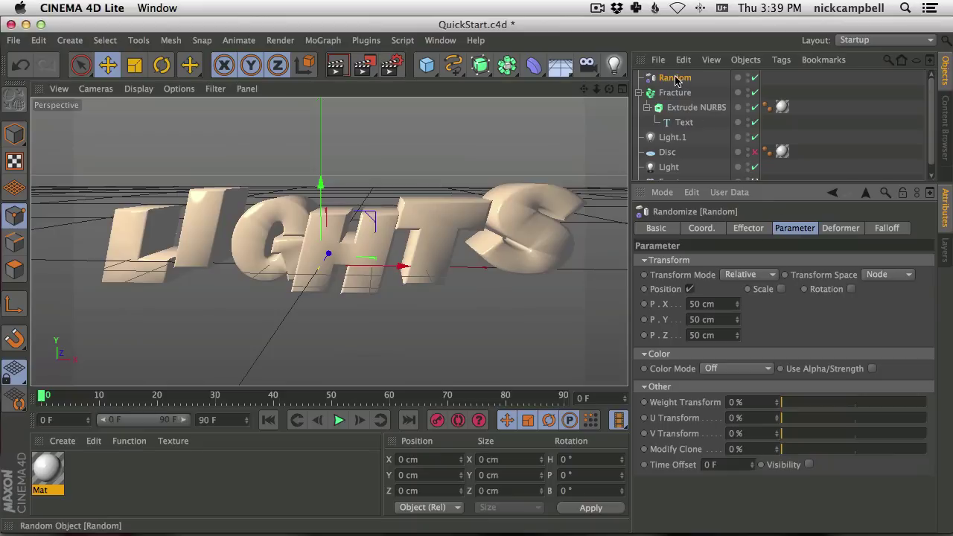
drag(740, 307, 741, 261)
key(super+z)
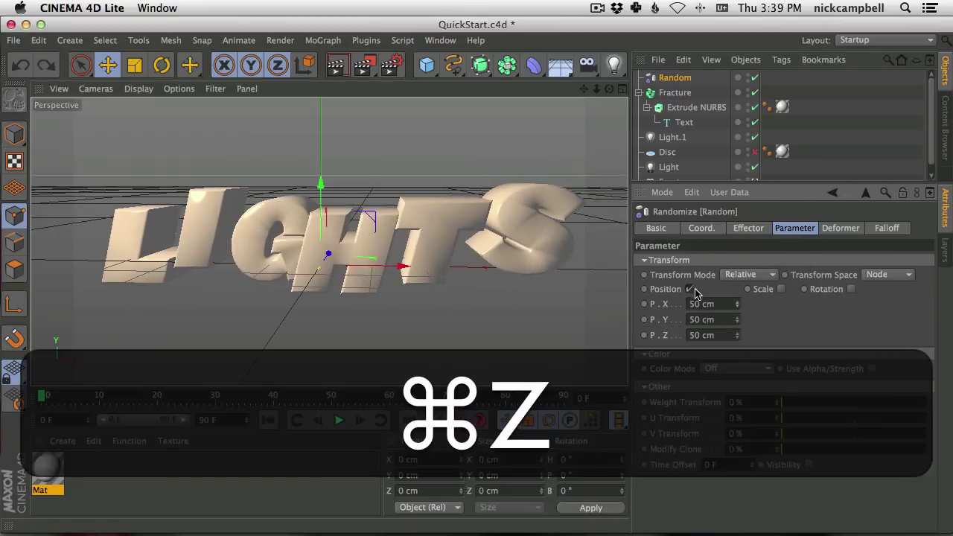
click(689, 289)
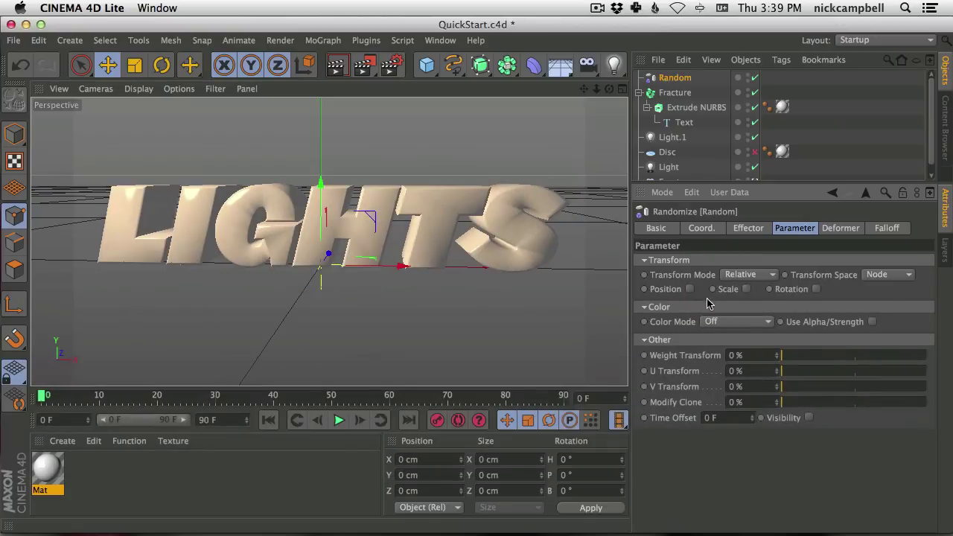
Step: Enable rotation in the Random effector and set R.H to 20°, R.P to 19° and R.B to 3°
click(816, 289)
drag(863, 304, 871, 276)
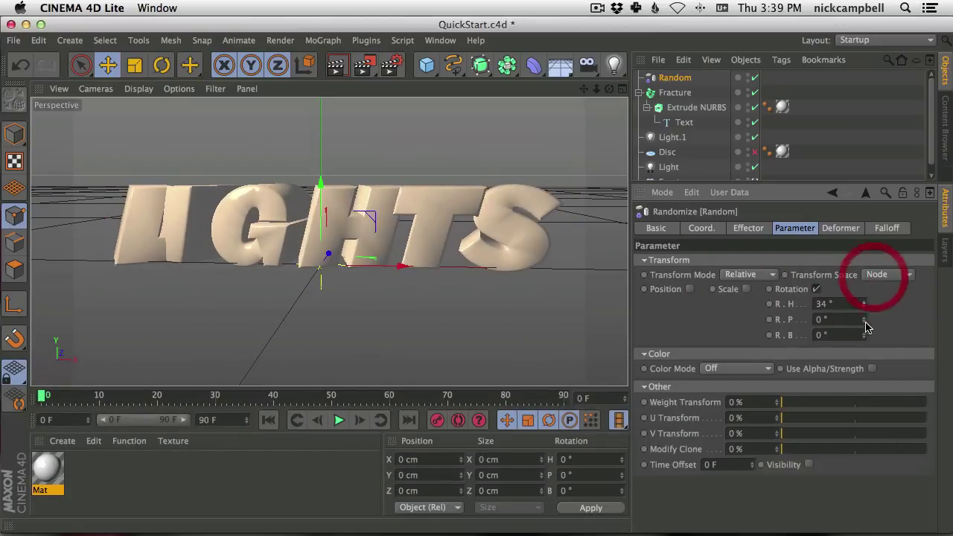
mouse_move(864, 321)
mouse_down()
mouse_move(868, 304)
mouse_move(863, 324)
mouse_move(861, 315)
mouse_up()
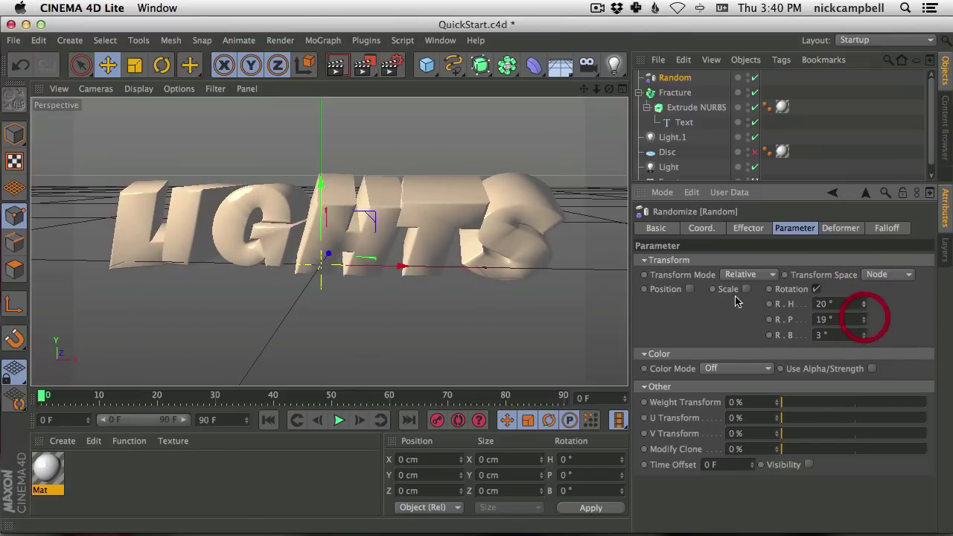
Step: Save the scene and switch to After Effects to check the updated text in the QuickStart composition
click(383, 194)
key(super+i)
key(super+s)
key(super+Tab)
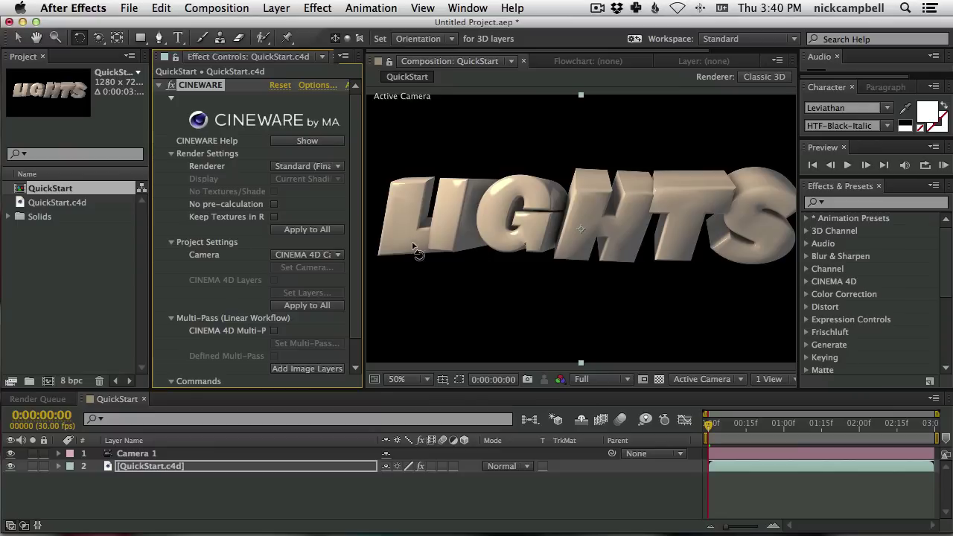
Step: Switch back to CINEMA 4D and set the Text object's horizontal spacing to 31 cm
key(super+Tab)
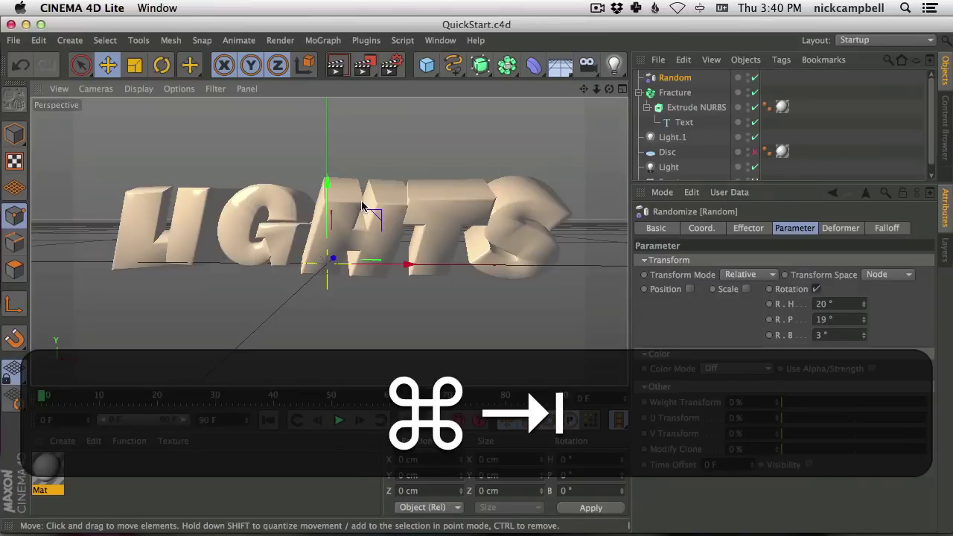
click(362, 237)
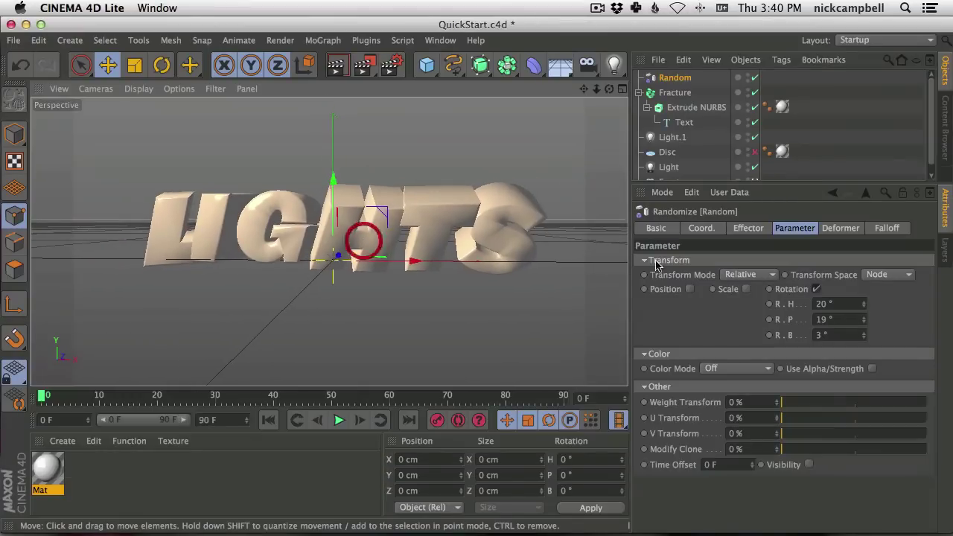
click(677, 123)
drag(776, 381, 783, 352)
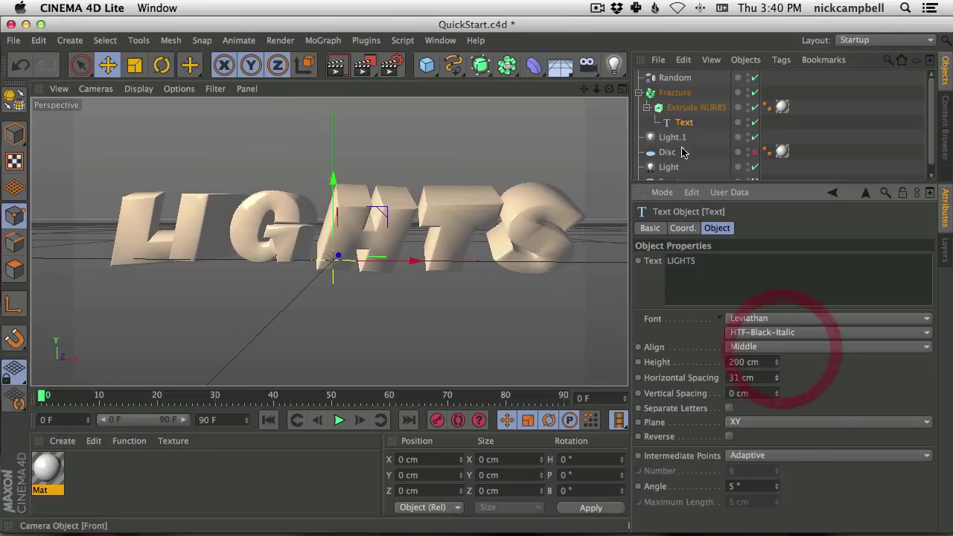
Step: Set the Random effector's R.H, R.P and R.B rotation values to 10° each
click(678, 106)
click(674, 92)
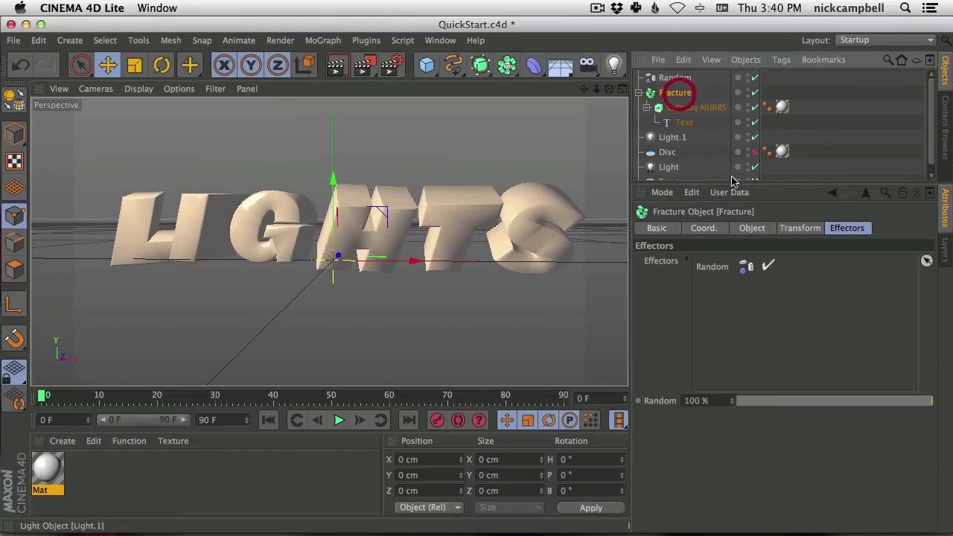
click(674, 77)
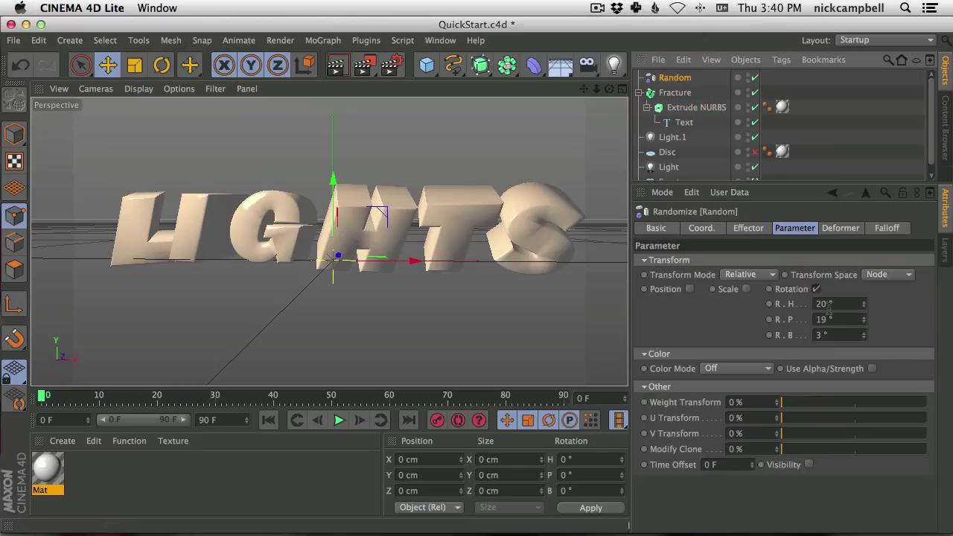
key(Tab)
text(10)
key(Tab)
text(10)
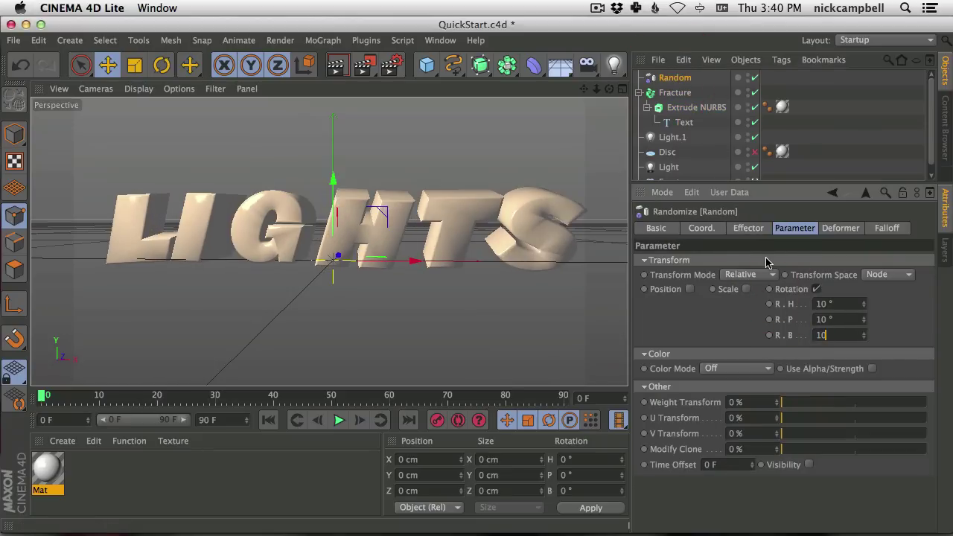
key(Return)
Step: Switch to After Effects and try the CINEWARE renderer on Standard (Draft) before setting it to Software
mouse_move(372, 222)
alt+mouse_down()
mouse_move(379, 212)
mouse_move(365, 239)
alt+mouse_up()
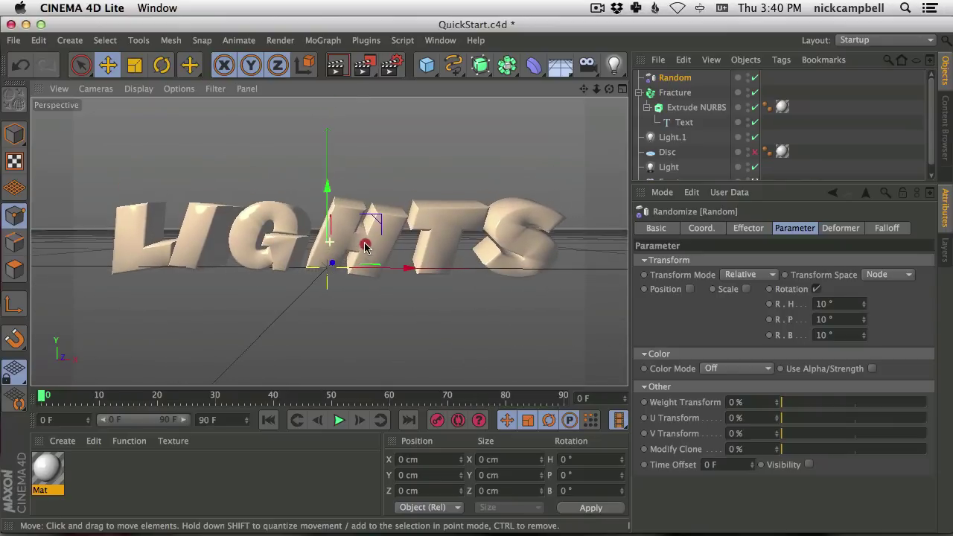
key(super+Tab)
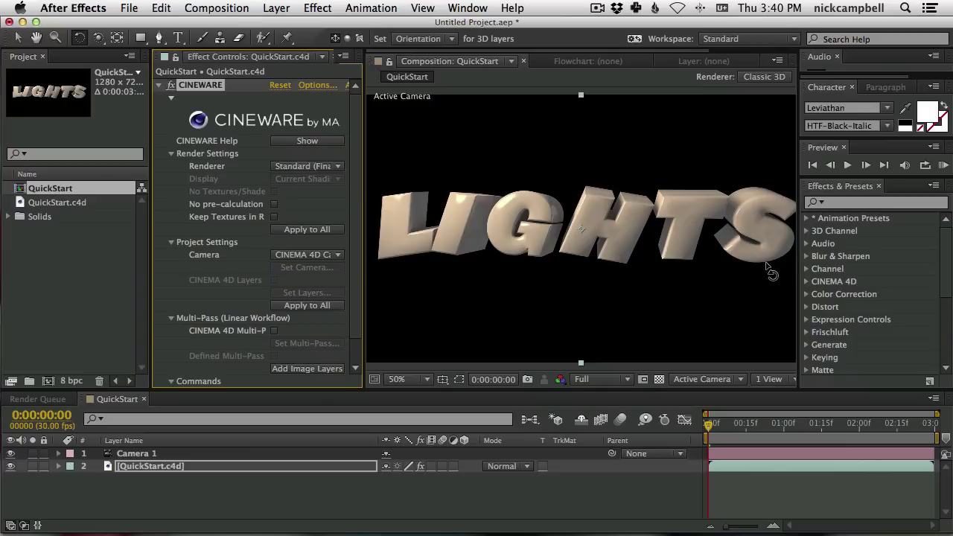
click(330, 166)
click(322, 195)
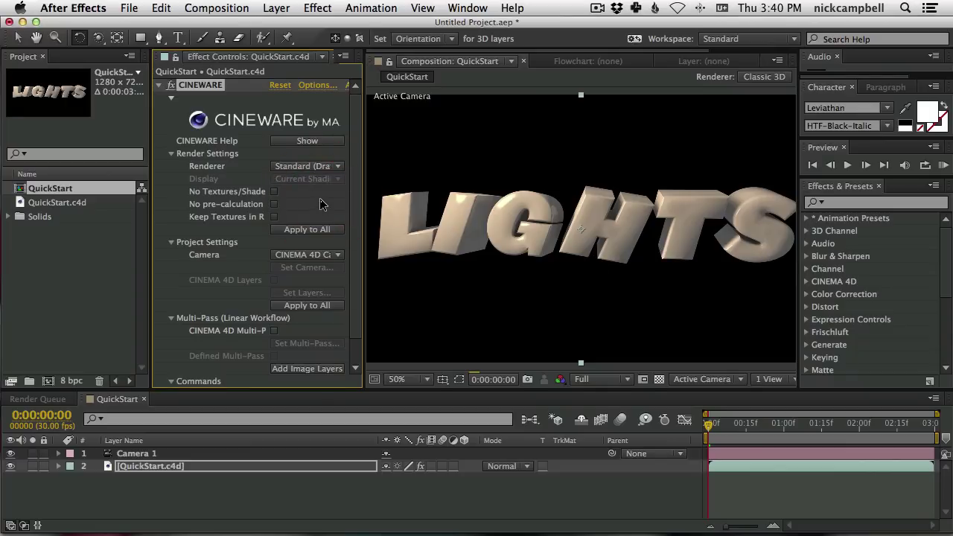
click(328, 167)
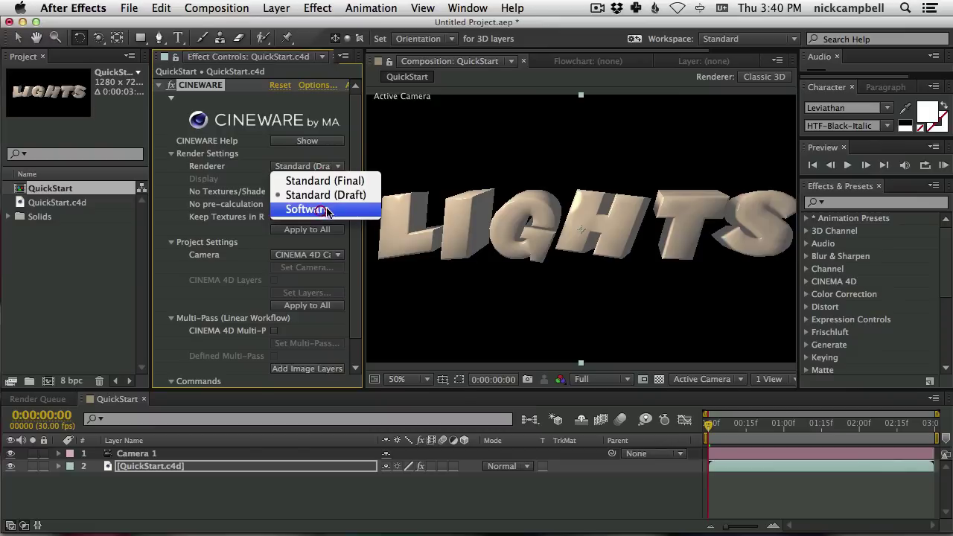
click(324, 210)
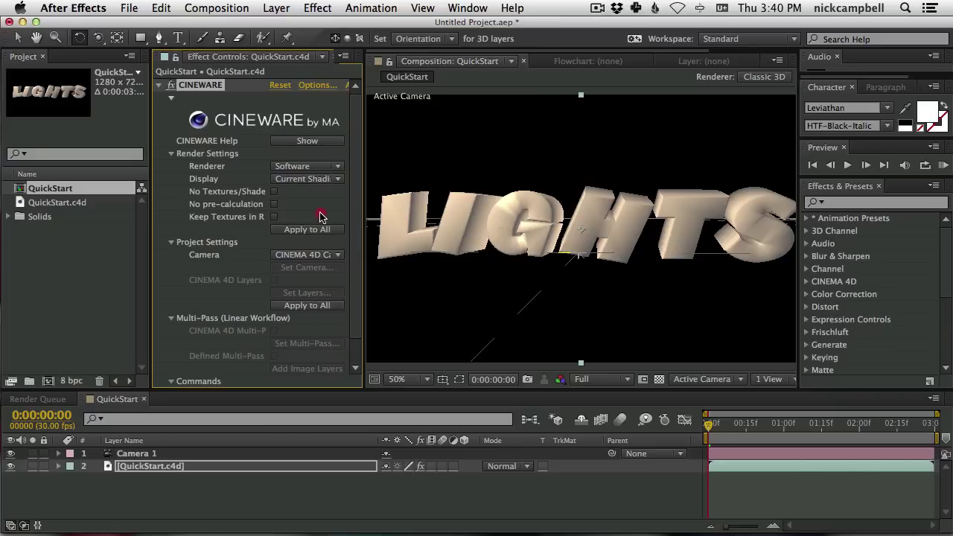
Step: Switch to CINEMA 4D, set the Random effector to Noise mode with Indexed enabled, and play the animation
key(super+Tab)
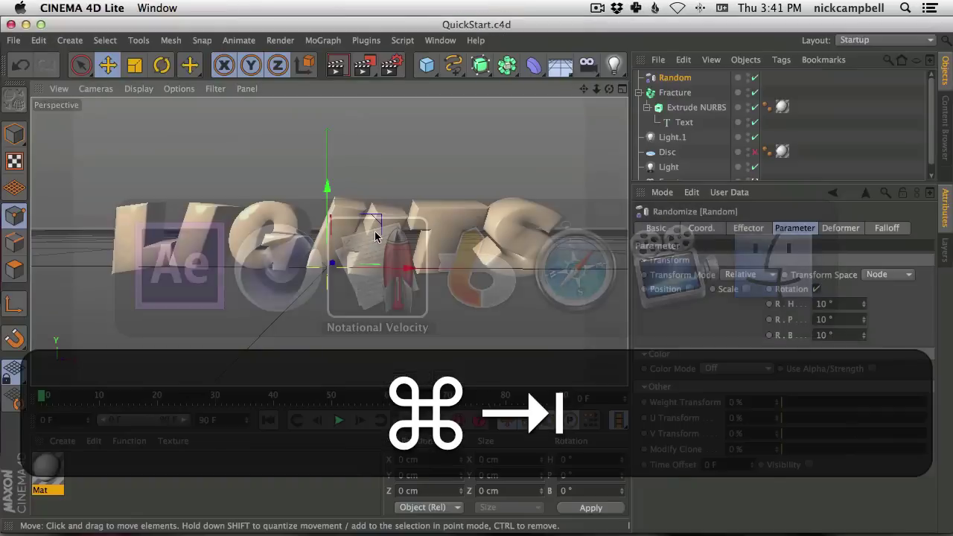
click(672, 78)
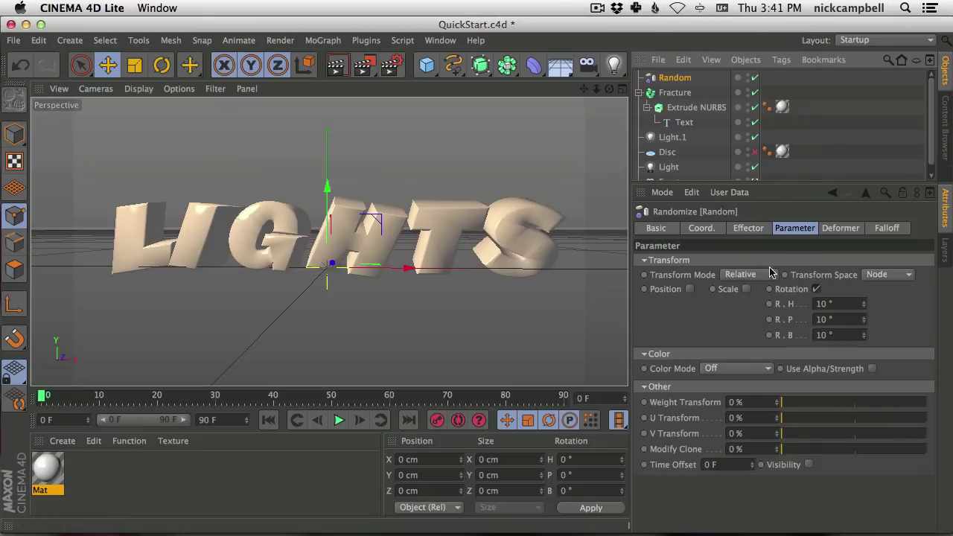
click(748, 228)
click(722, 311)
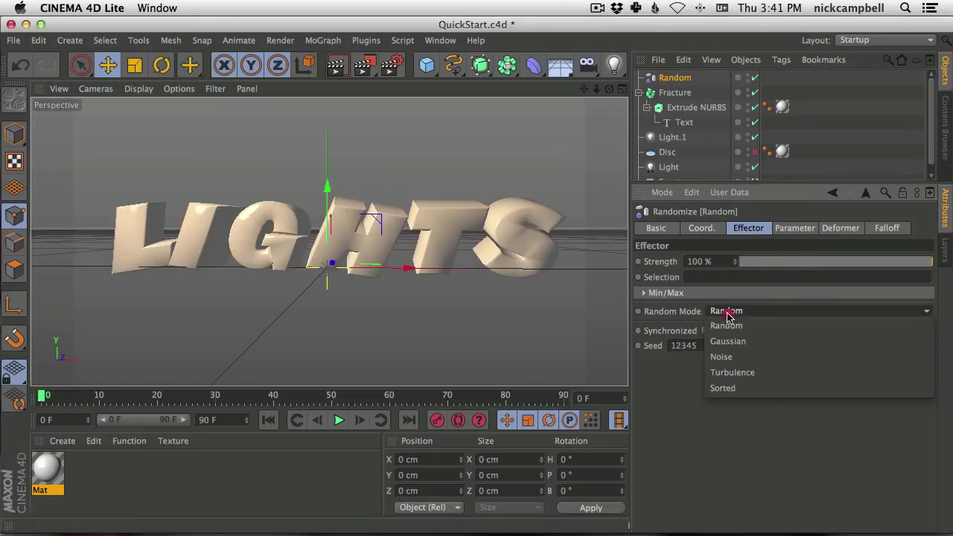
click(737, 357)
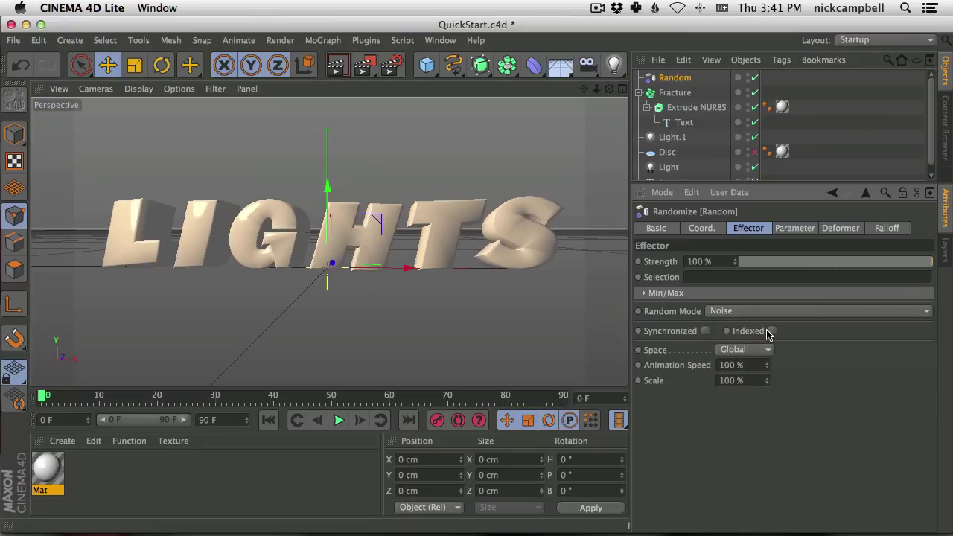
click(772, 330)
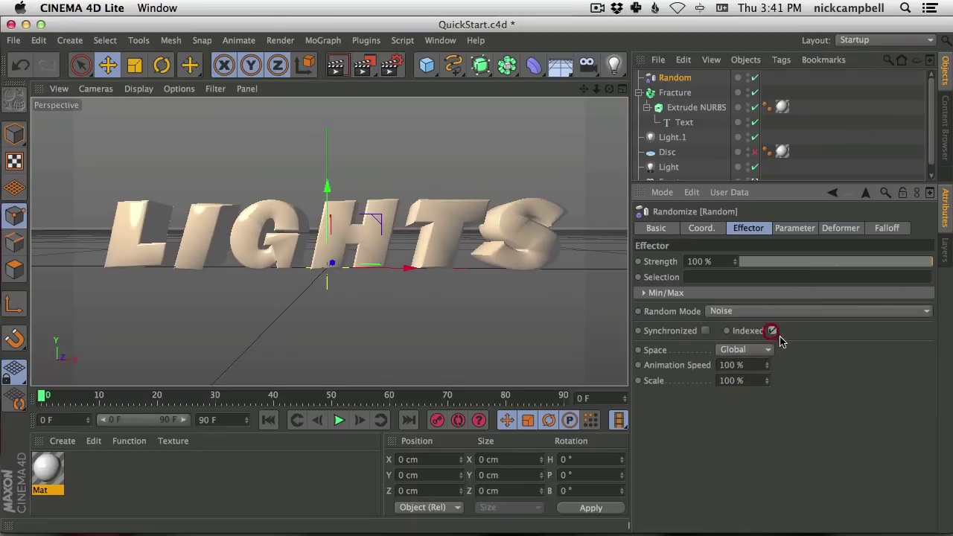
click(338, 420)
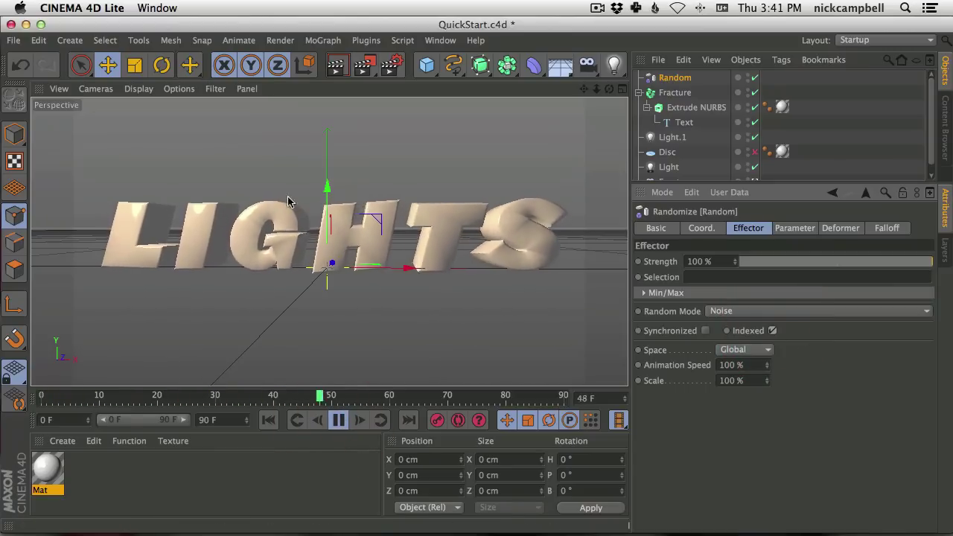
Step: Enable position variation in the Random effector's transform parameters and save the scene
click(682, 82)
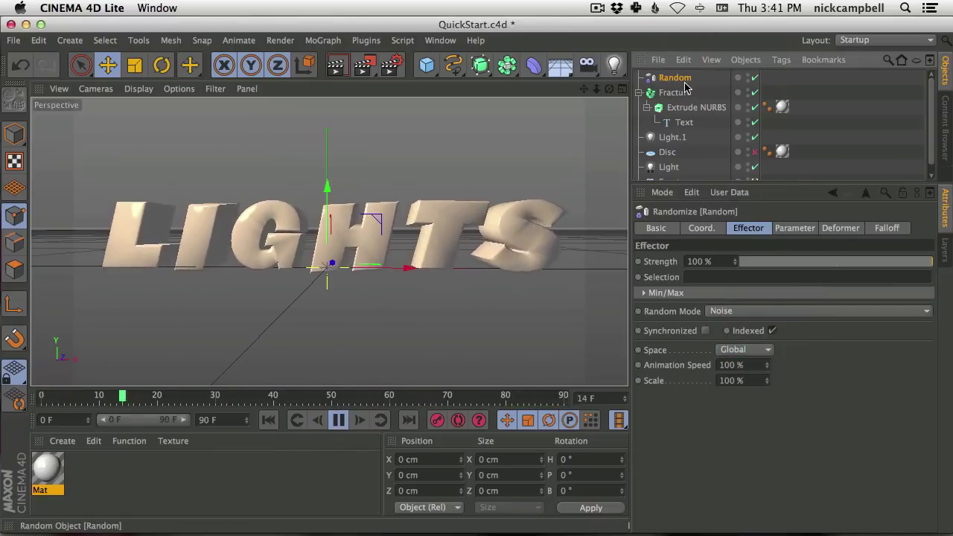
click(793, 230)
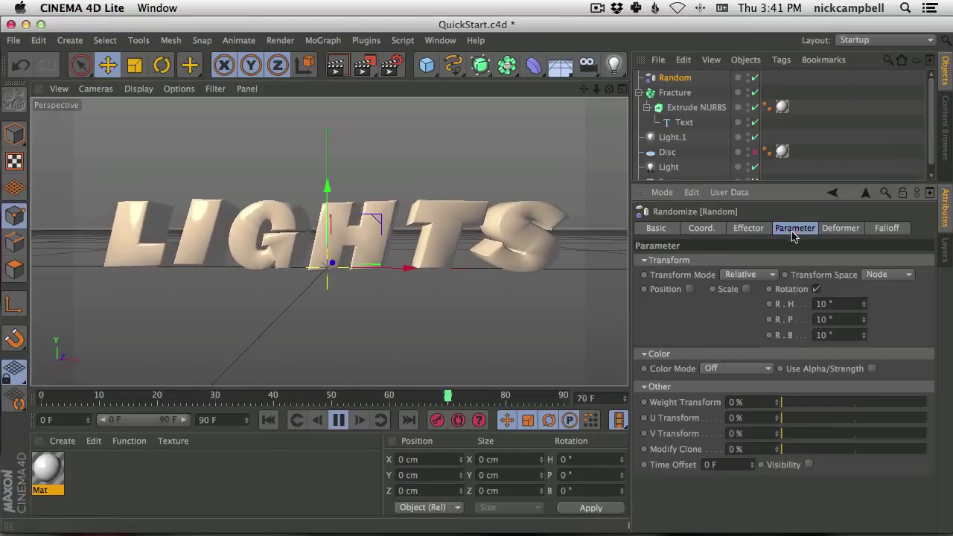
click(690, 288)
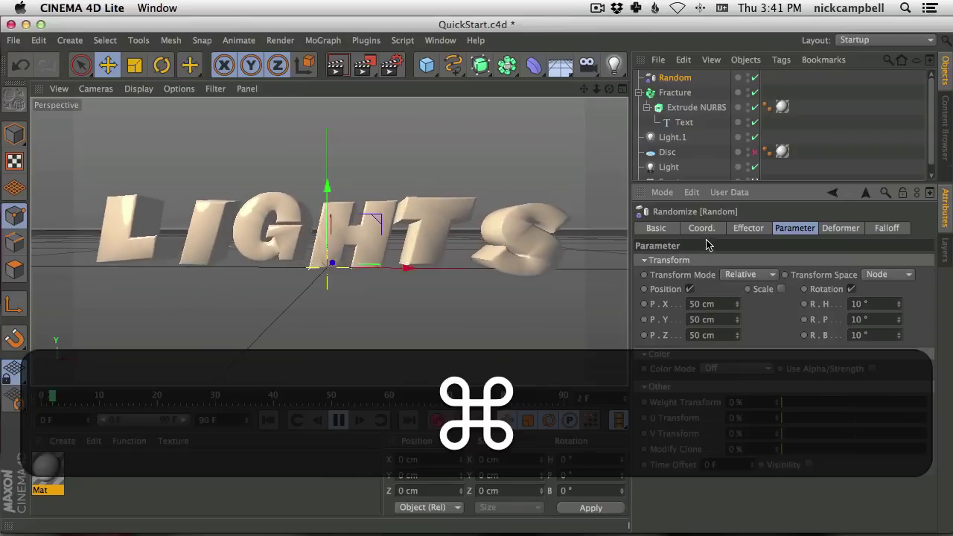
key(super+s)
Step: Switch to After Effects to check the moving letters in the QuickStart composition, and return to CINEMA 4D
key(super+Tab)
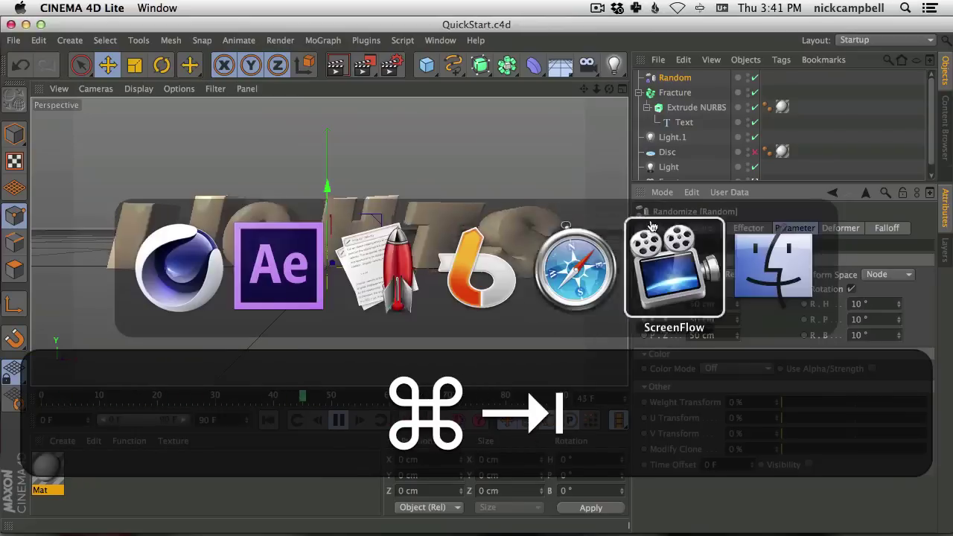
click(281, 277)
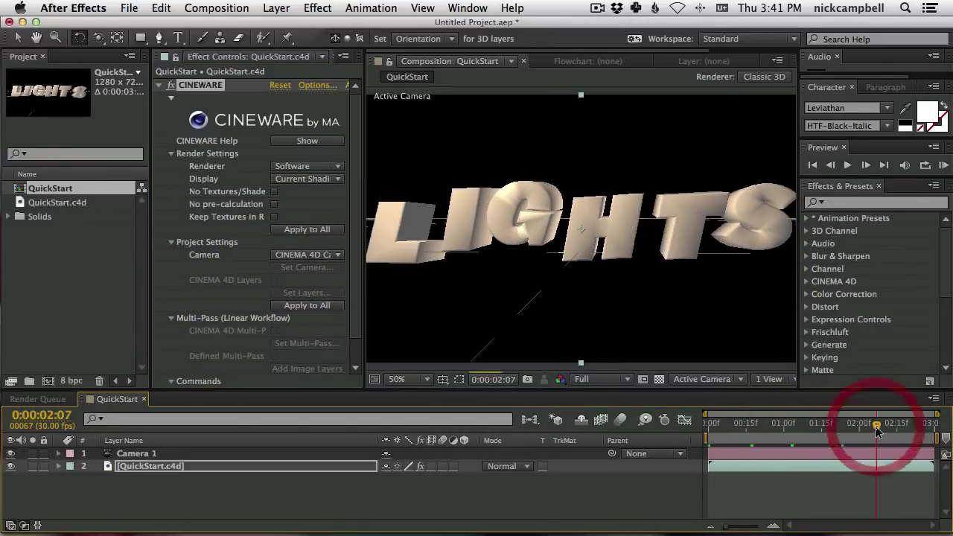
key(super+Tab)
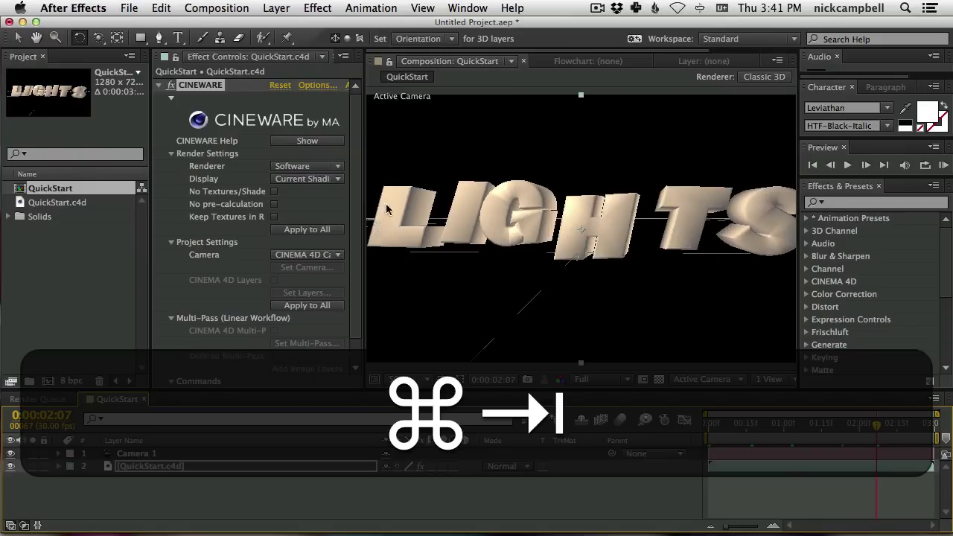
key(super+Tab)
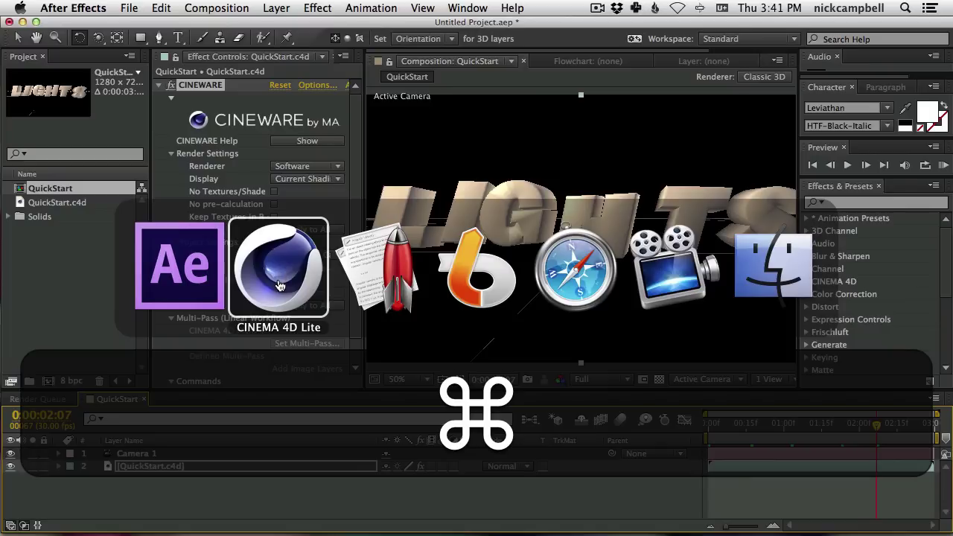
key(super+shift+Tab)
key(super+Tab)
key(super+Tab)
key(super+Tab)
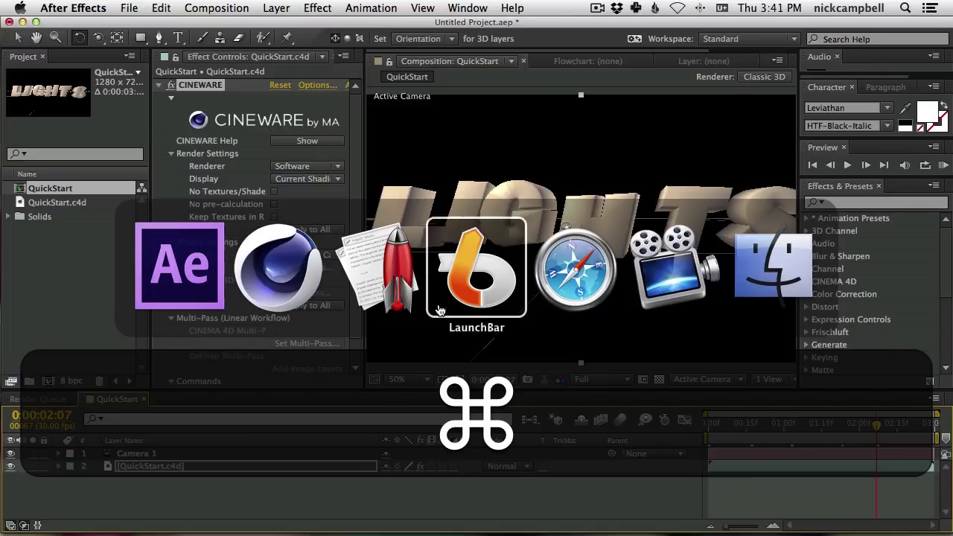
click(283, 292)
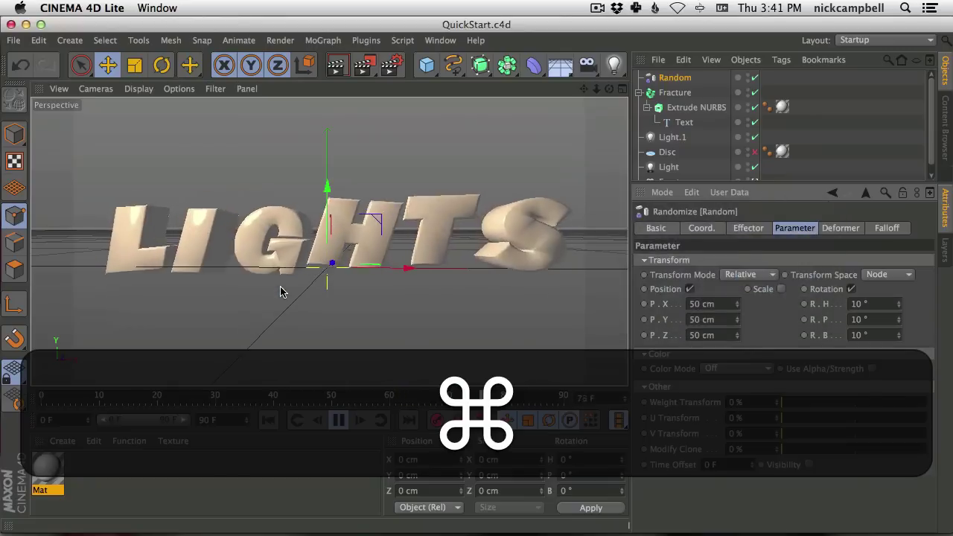
Step: Reframe the perspective view with the text higher up and space beneath it, and stop the animation playback
alt+drag(330, 240, 340, 221)
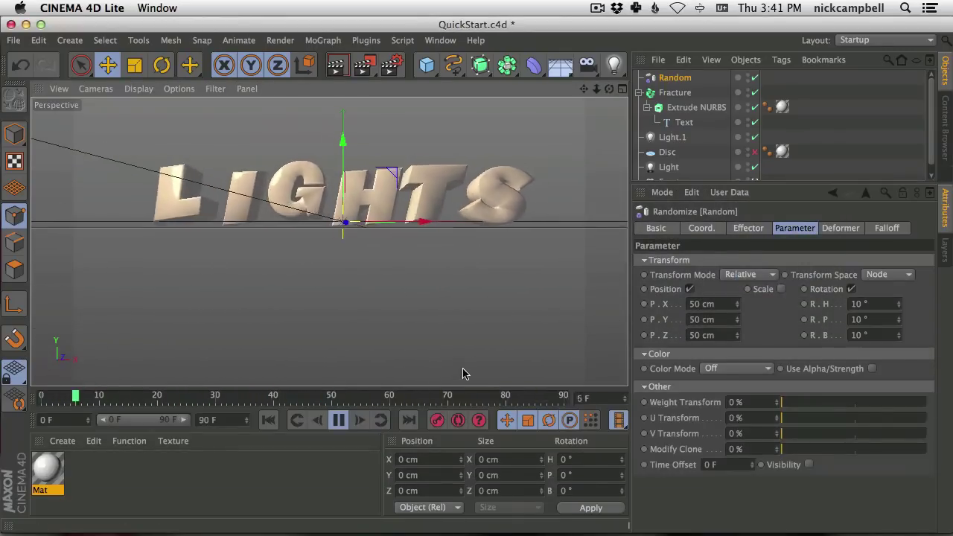
key(super+Tab)
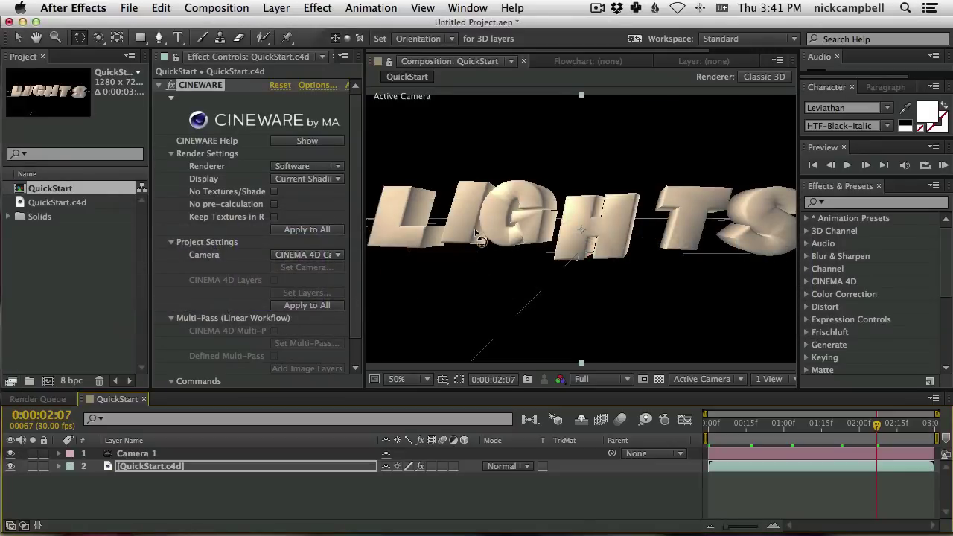
key(super+Tab)
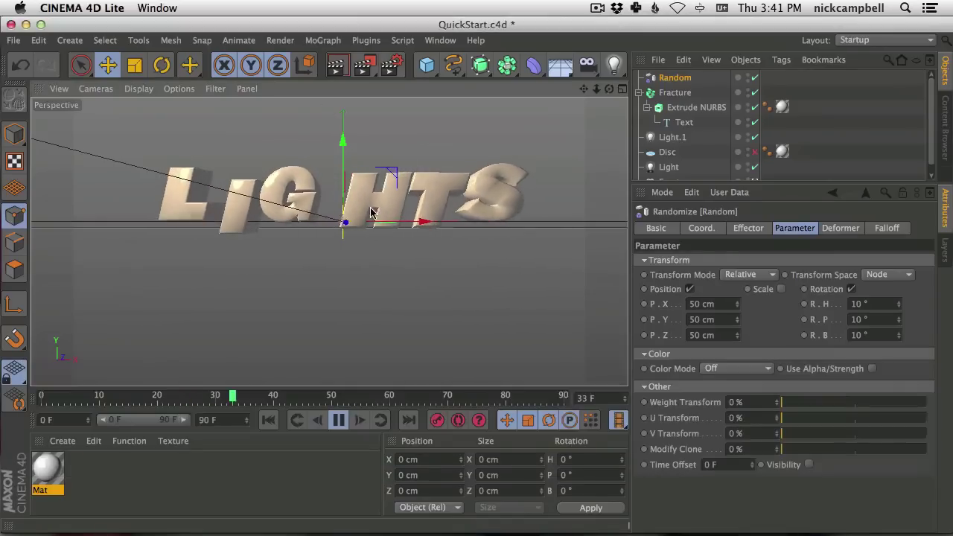
alt+drag(371, 212, 370, 197)
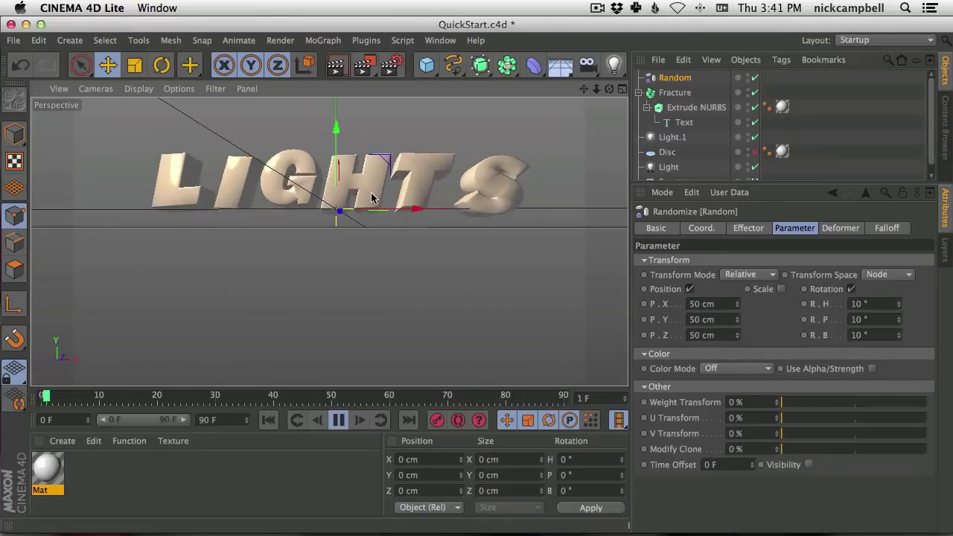
click(338, 419)
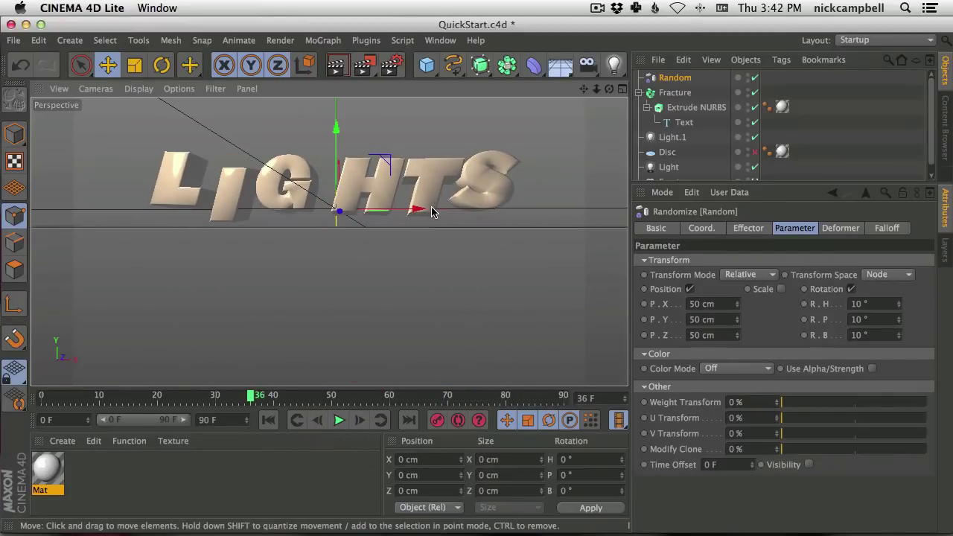
Step: Replace the Text object's wording with QUICK and START on two lines, and save the scene
click(683, 124)
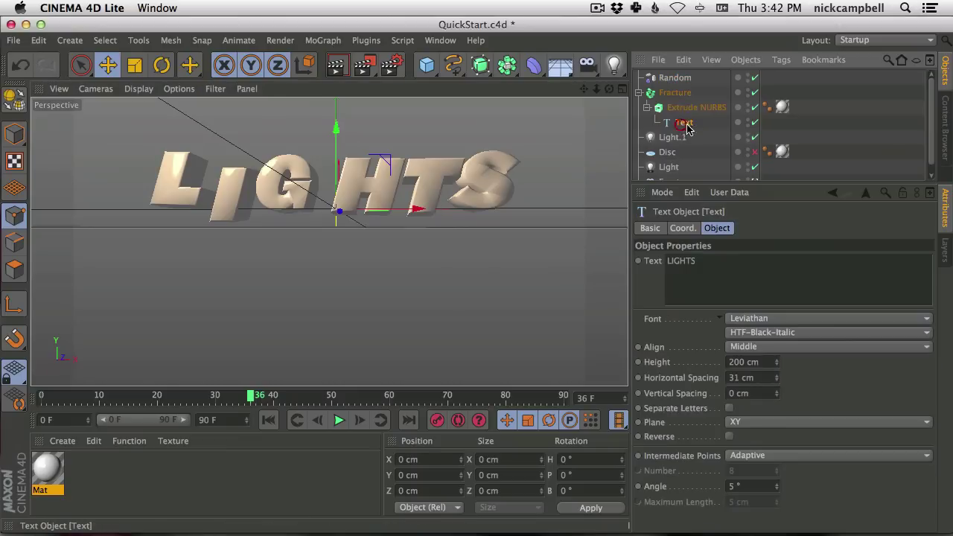
drag(696, 260, 676, 260)
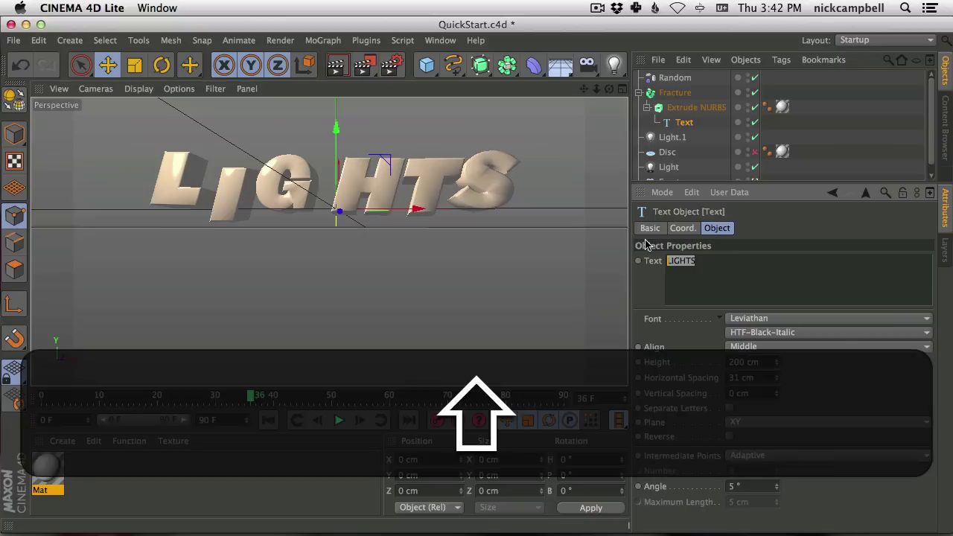
text(QUICK)
key(shift+Return)
text(START)
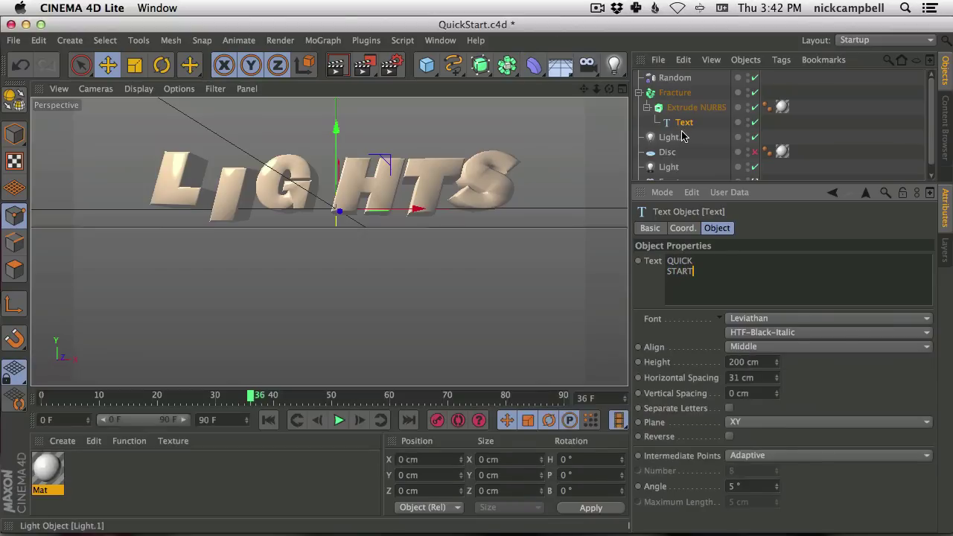
click(674, 137)
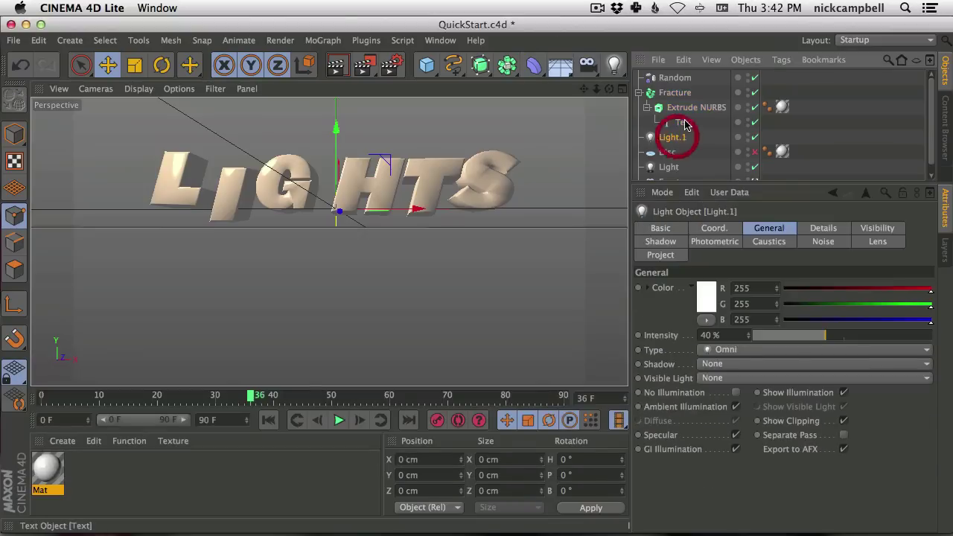
key(super+s)
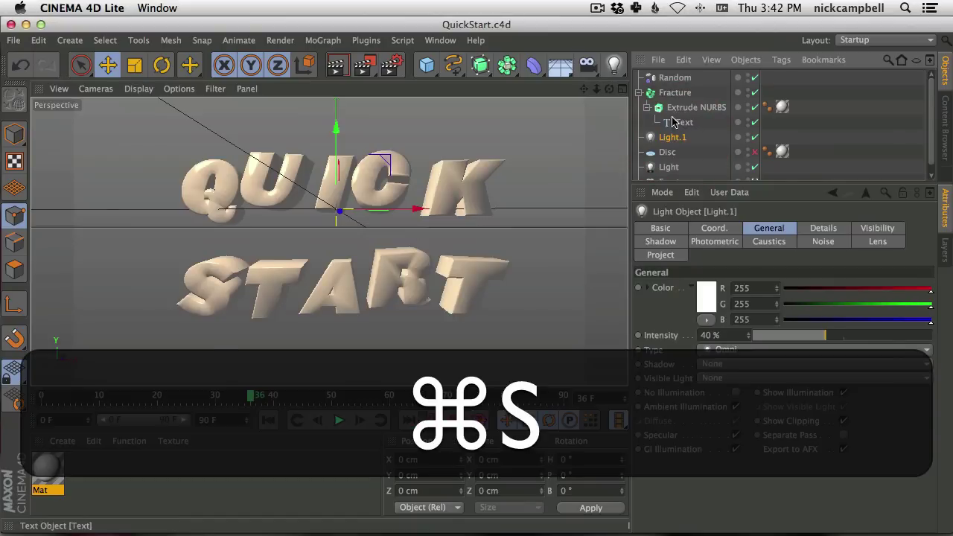
Step: Switch to After Effects and set the CINEWARE renderer to Standard (Final) for the QuickStart layer
key(super+Tab)
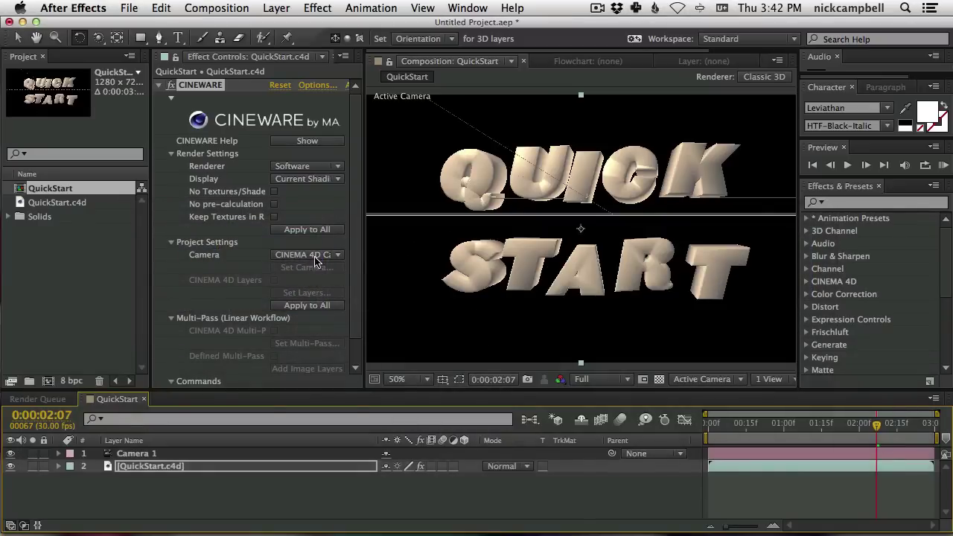
click(323, 166)
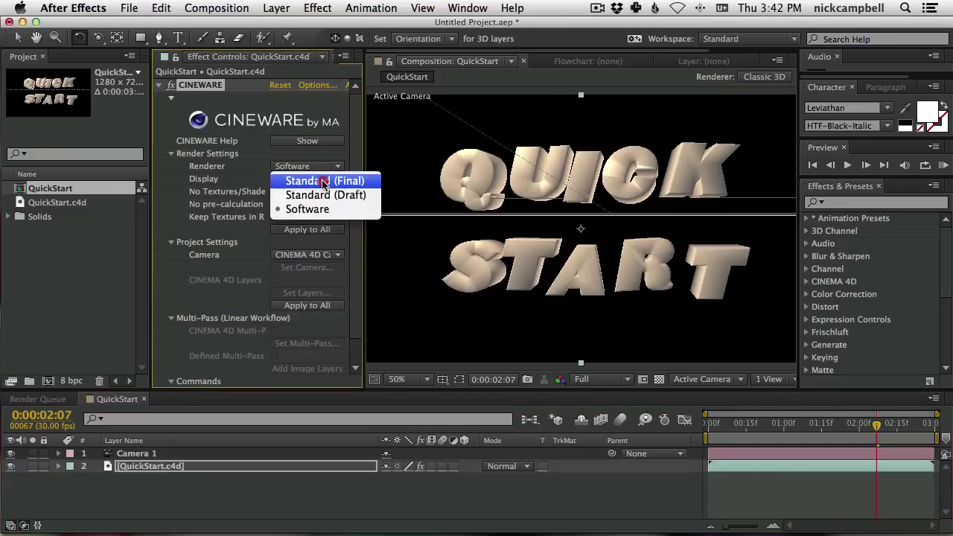
click(324, 181)
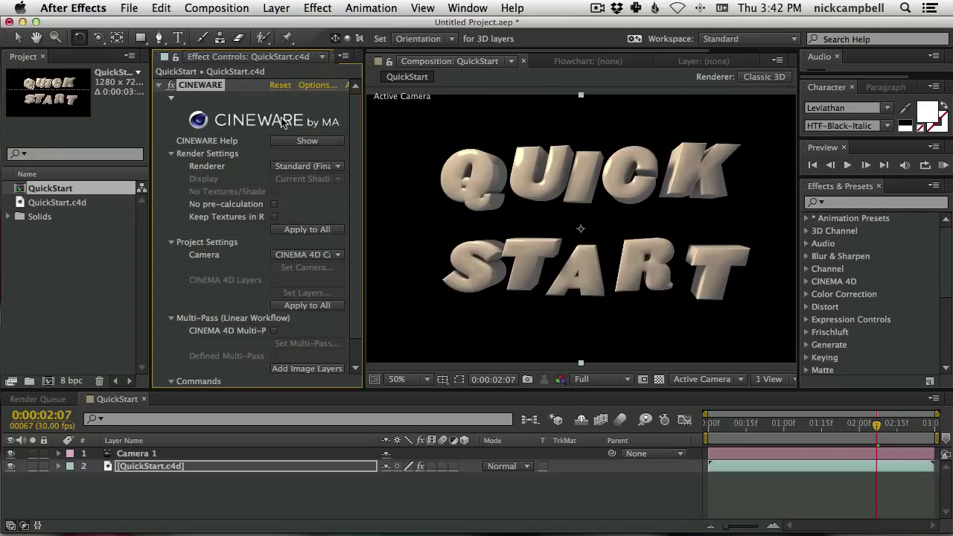
key(super+Tab)
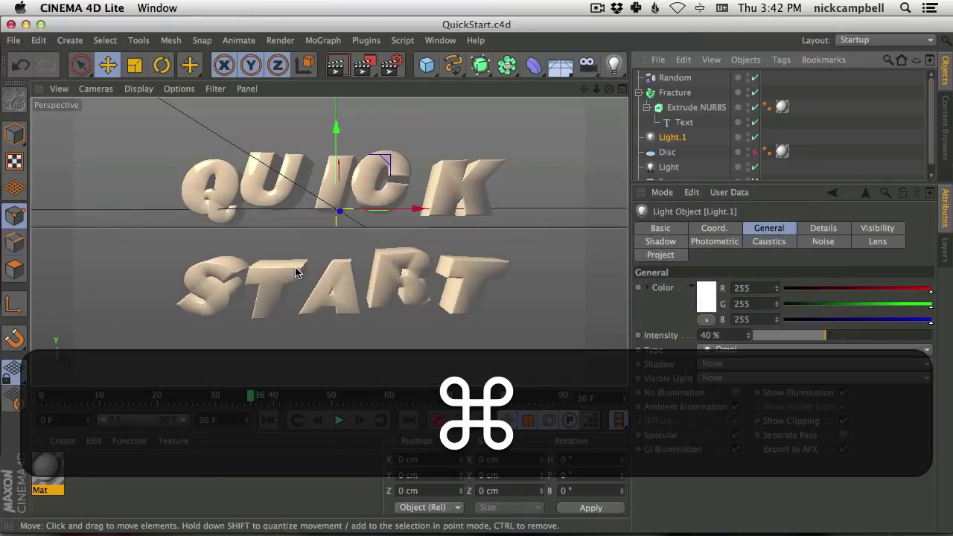
key(super+Tab)
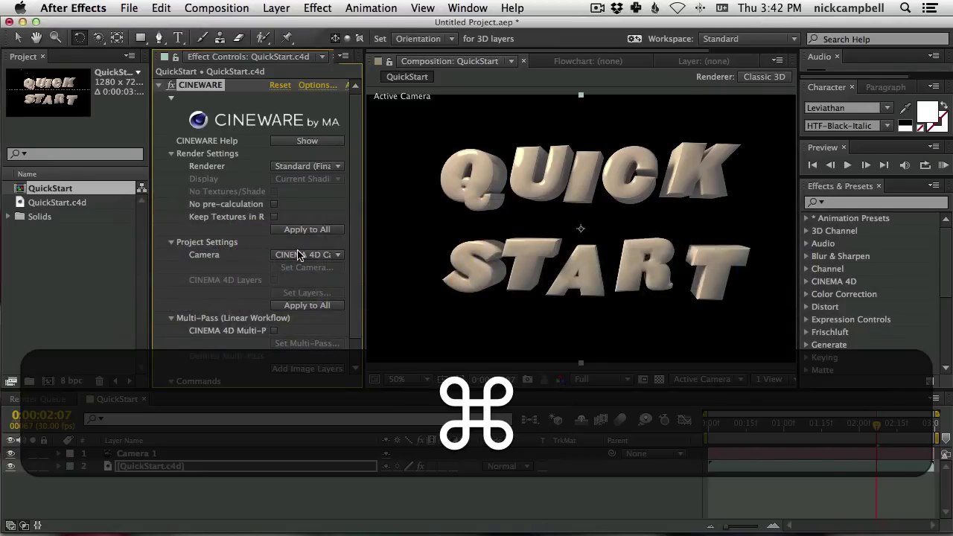